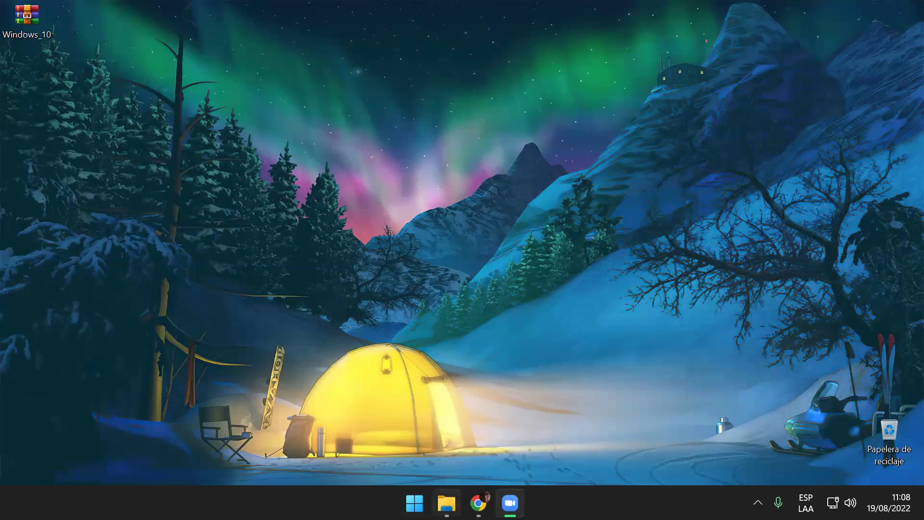
Open the 03 - GUIA_LAB_03_WORD_2013 lab guide from the SESION_DE_CLASE_03 folder.
click(447, 502)
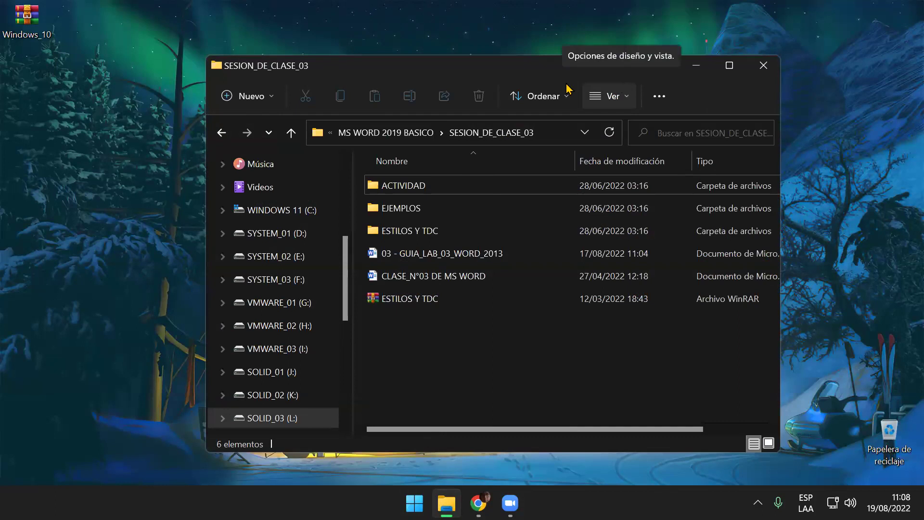
double_click(385, 76)
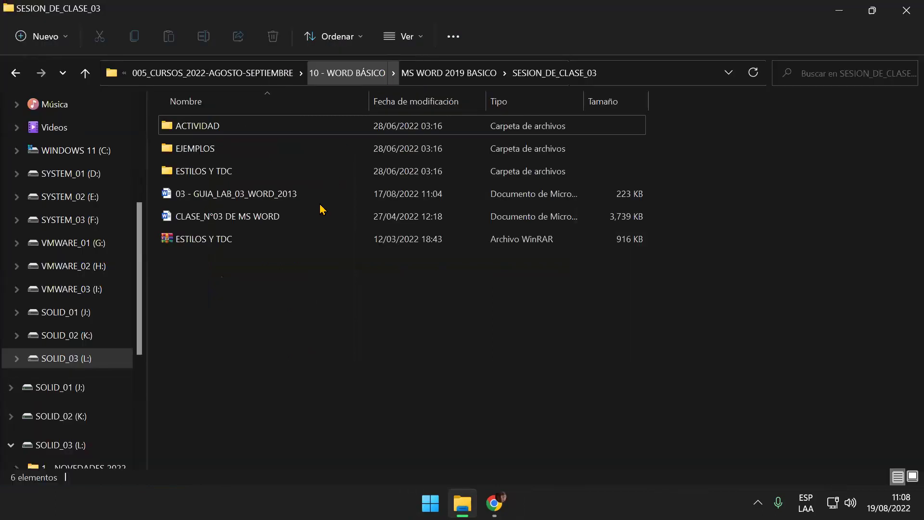
click(287, 194)
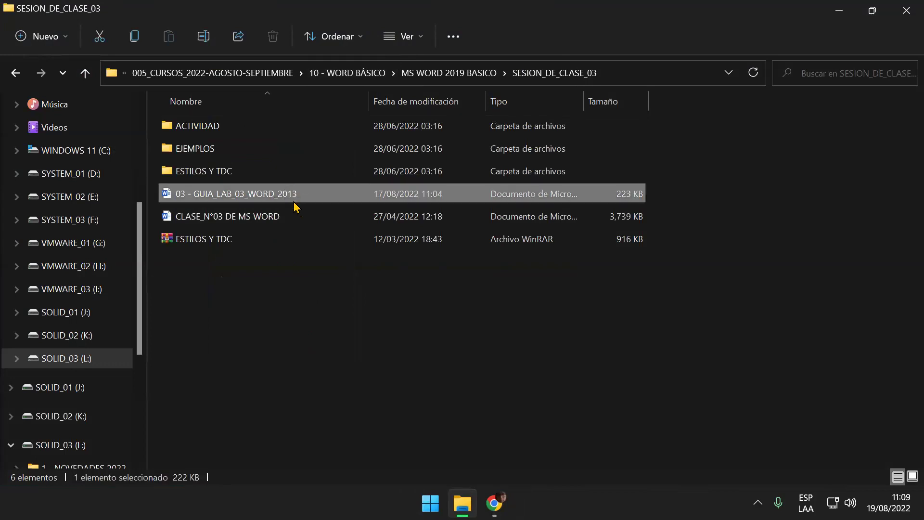
ctrl+click(290, 194)
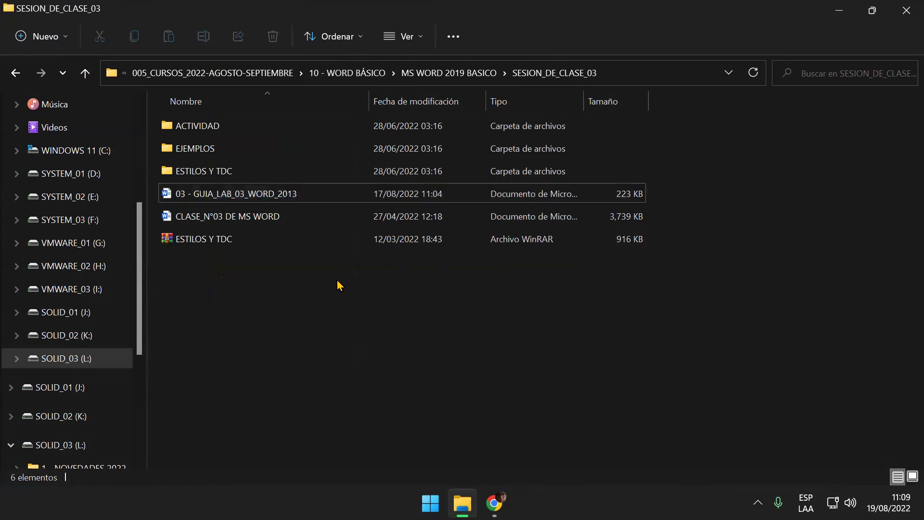
double_click(299, 198)
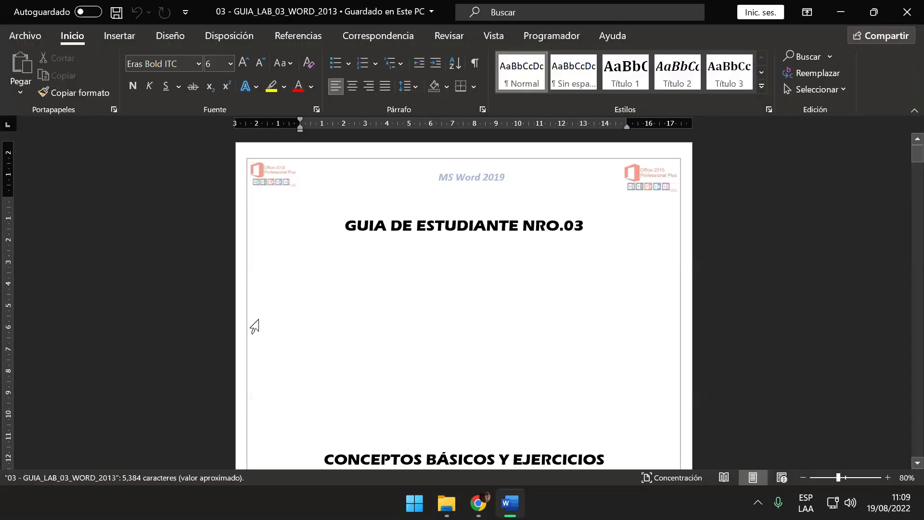
Read through the lab guide and place the insertion point after Info_Word.
scroll(392, 308, down, 2)
scroll(396, 296, down, 3)
scroll(396, 293, down, 3)
scroll(402, 291, down, 1)
scroll(416, 363, down, 3)
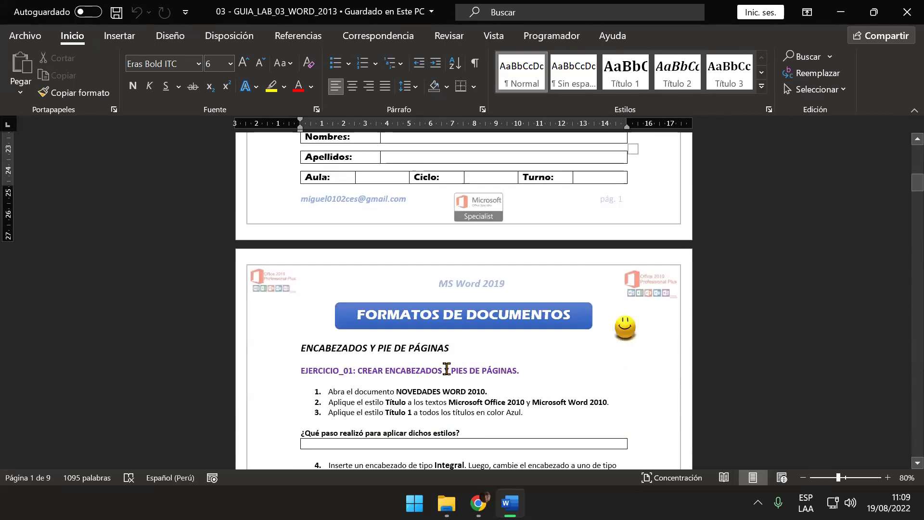
scroll(447, 368, down, 1)
scroll(507, 397, down, 1)
scroll(481, 399, down, 1)
scroll(452, 404, down, 1)
scroll(474, 423, down, 2)
scroll(469, 422, down, 2)
scroll(465, 420, down, 4)
scroll(461, 418, down, 2)
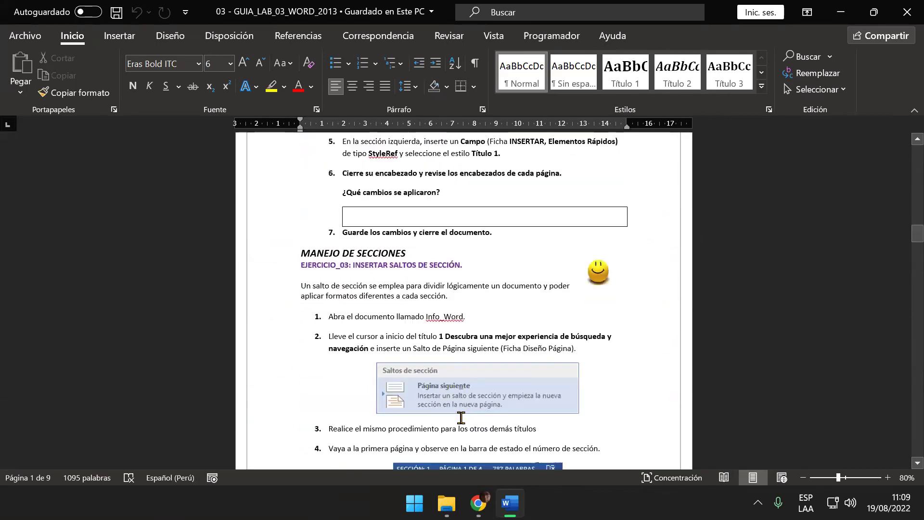
scroll(461, 418, down, 2)
scroll(481, 385, up, 2)
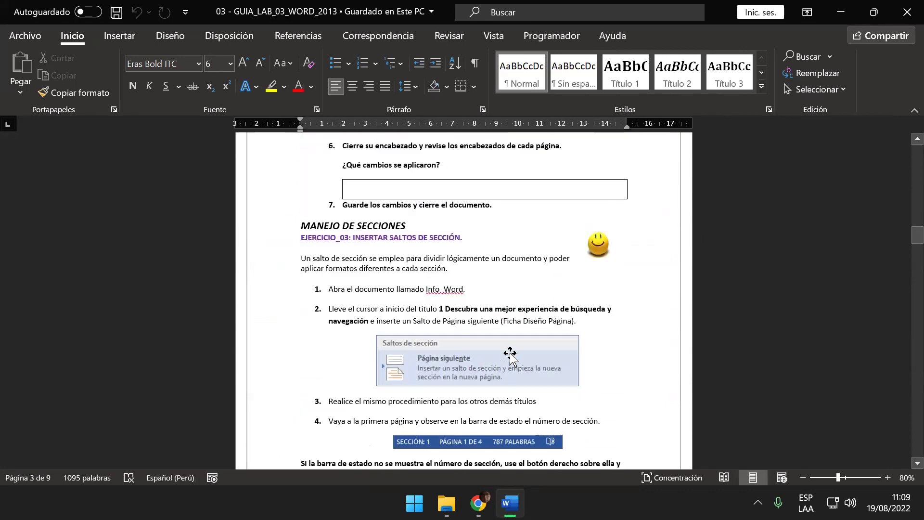
ctrl+scroll(532, 338, up, 2)
ctrl+scroll(533, 337, up, 2)
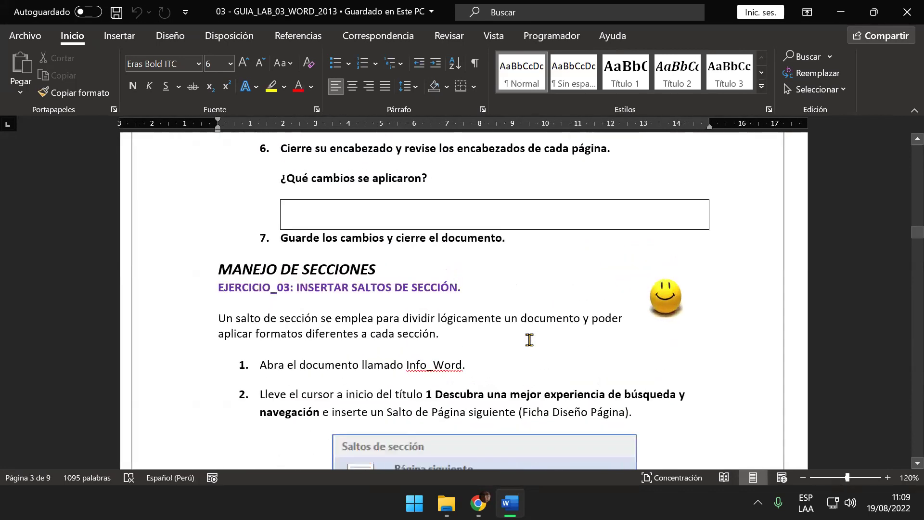
scroll(527, 342, down, 1)
scroll(528, 342, up, 1)
scroll(528, 339, down, 2)
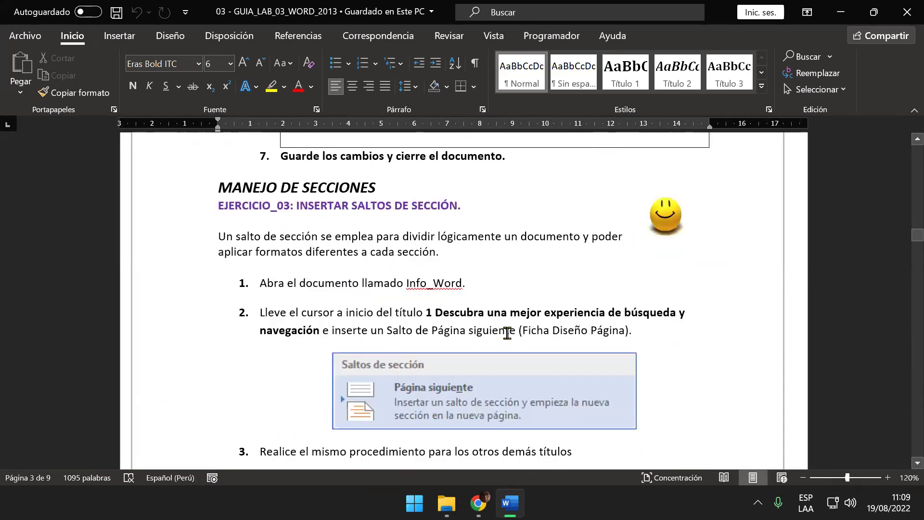
click(501, 291)
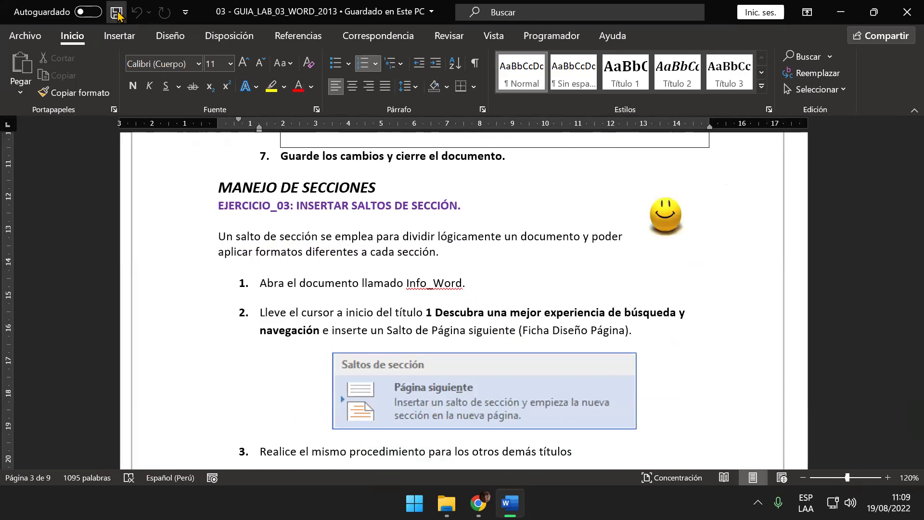
Browse the ACTIVIDAD and EJEMPLOS folders and preview the example SALTOS DE SECCIÓN document, then close it.
click(840, 11)
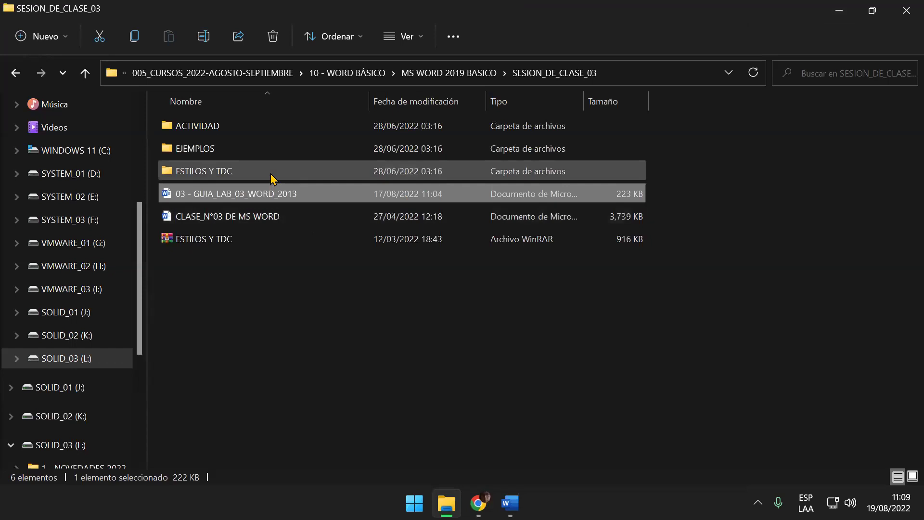
double_click(270, 134)
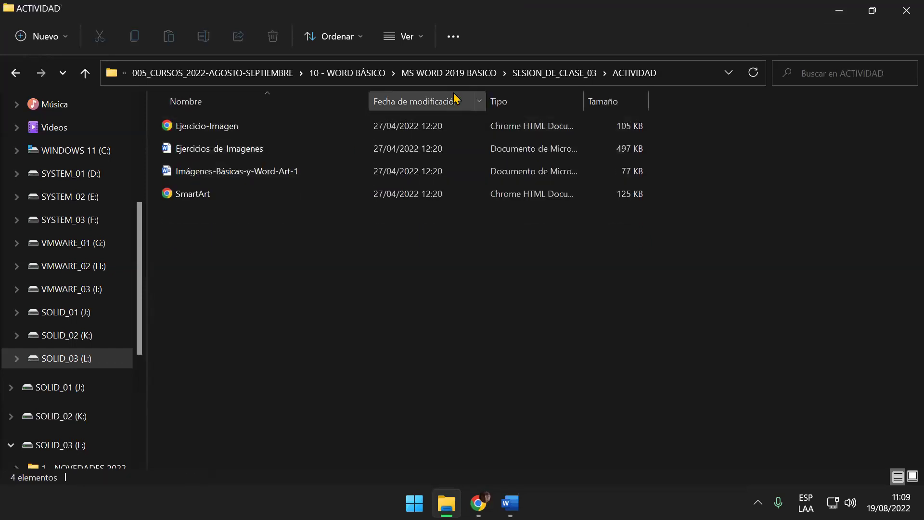
click(554, 75)
double_click(296, 155)
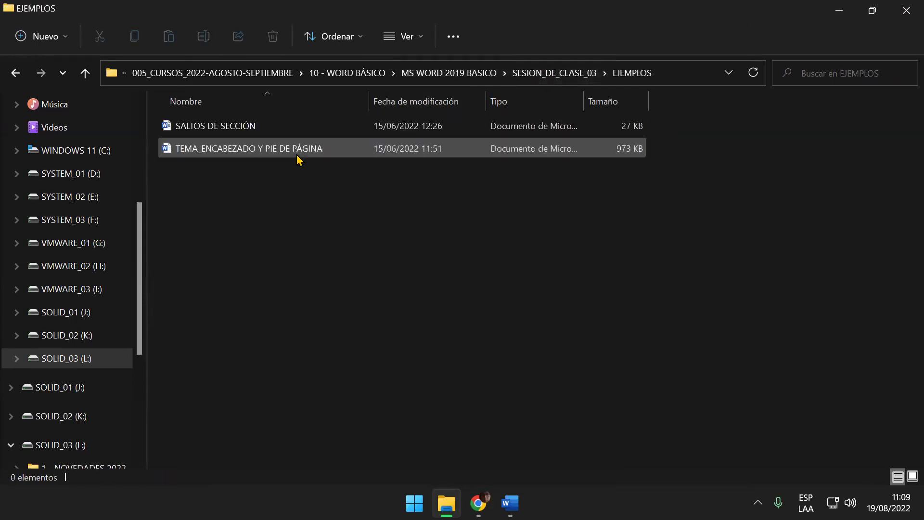
double_click(301, 129)
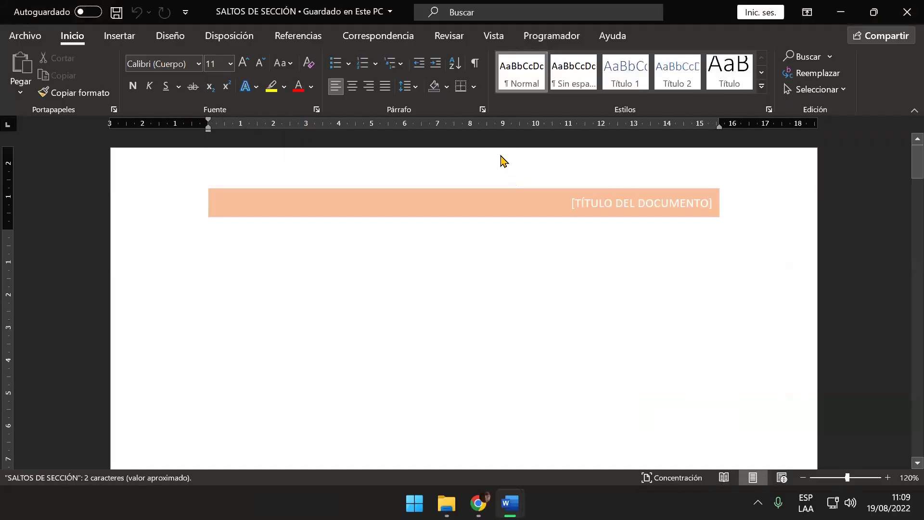
click(907, 12)
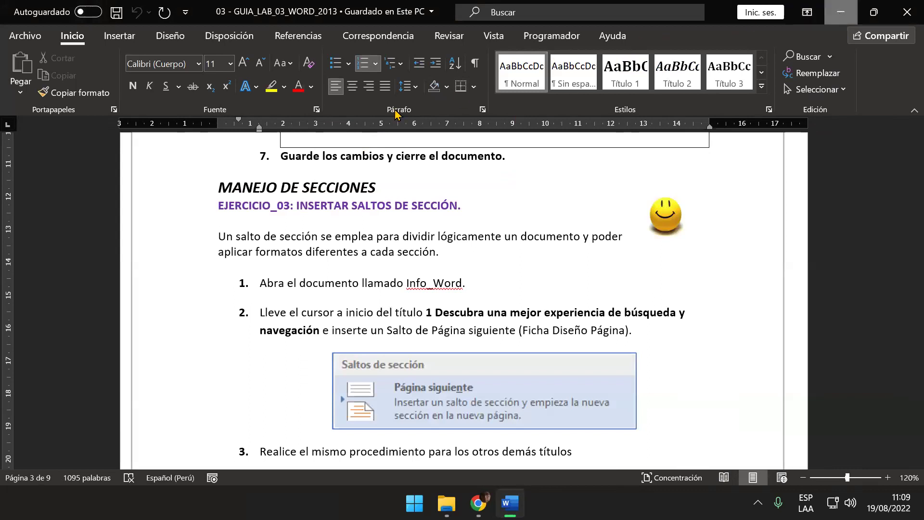
Browse the ESTILOS Y TDC practice folders and review the FUNCIONALIDADES document, then close it.
click(841, 12)
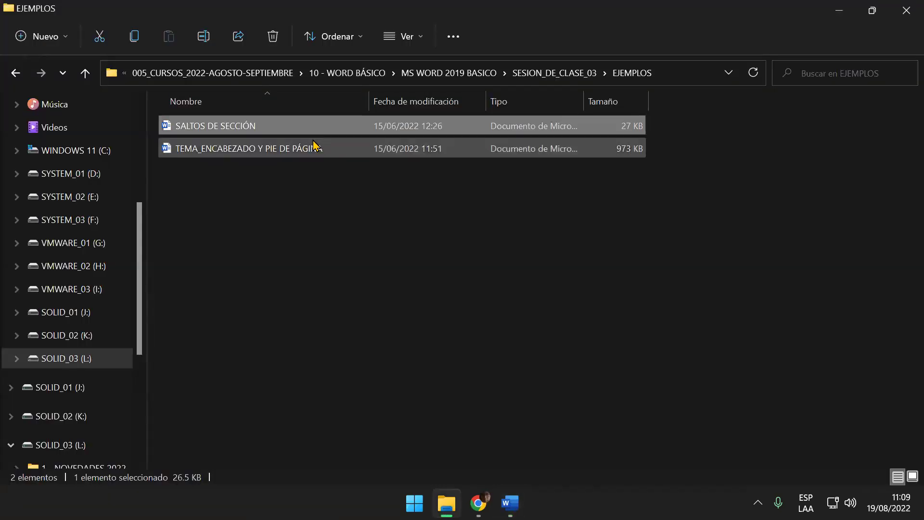
click(555, 73)
double_click(264, 172)
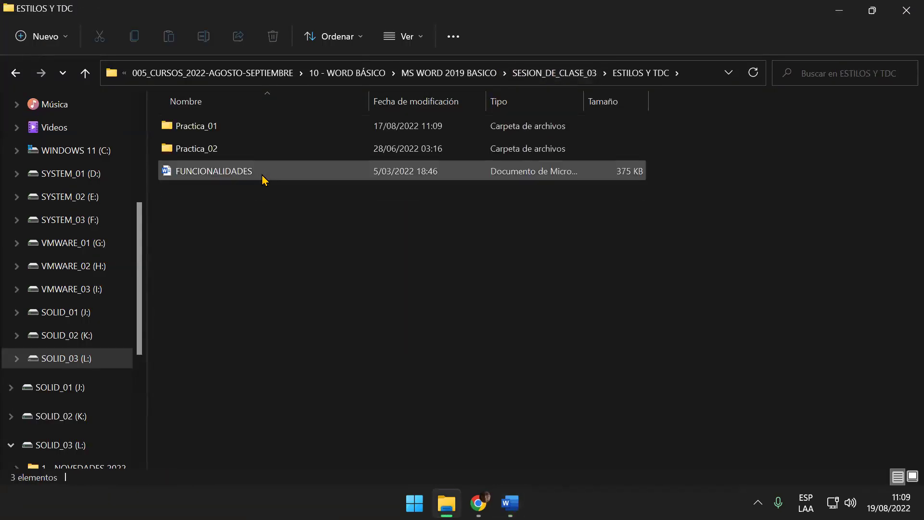
double_click(274, 133)
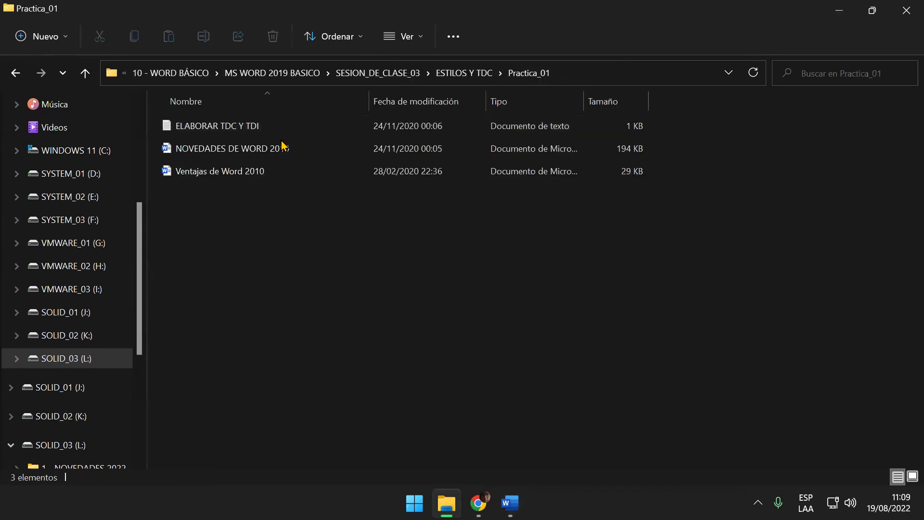
mouse_move(219, 171)
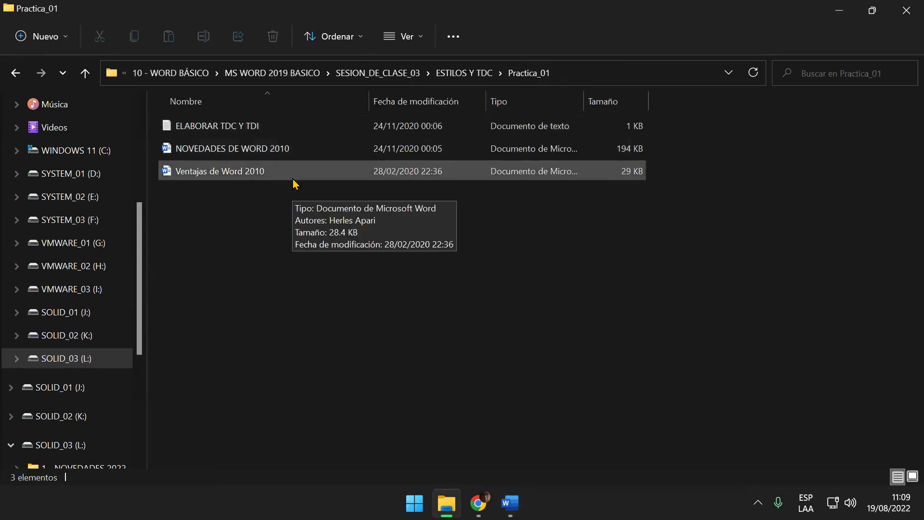
click(488, 73)
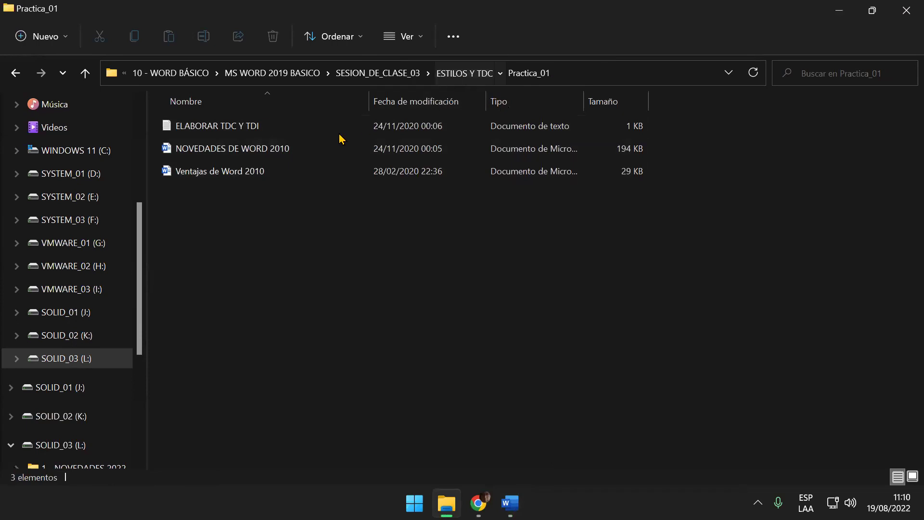
double_click(255, 151)
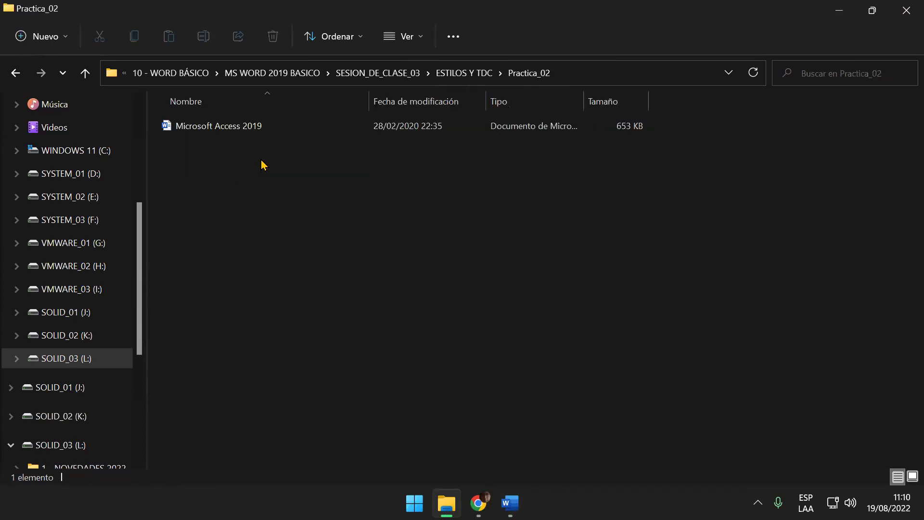
click(481, 74)
click(284, 171)
double_click(283, 171)
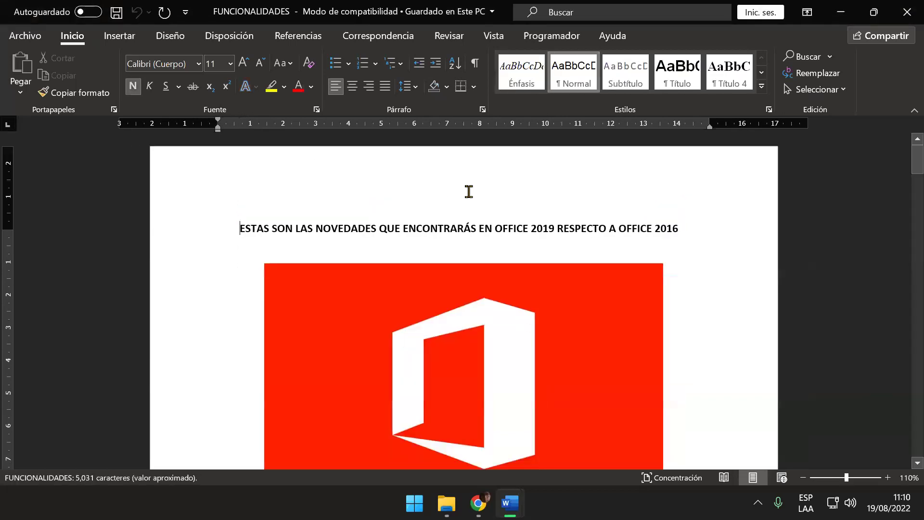
scroll(466, 197, down, 5)
scroll(462, 207, down, 2)
scroll(458, 218, down, 1)
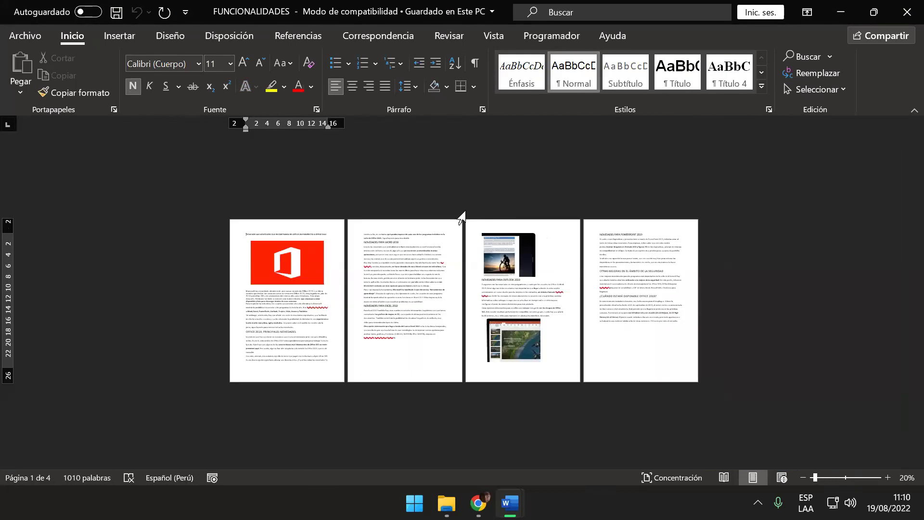
scroll(458, 218, up, 2)
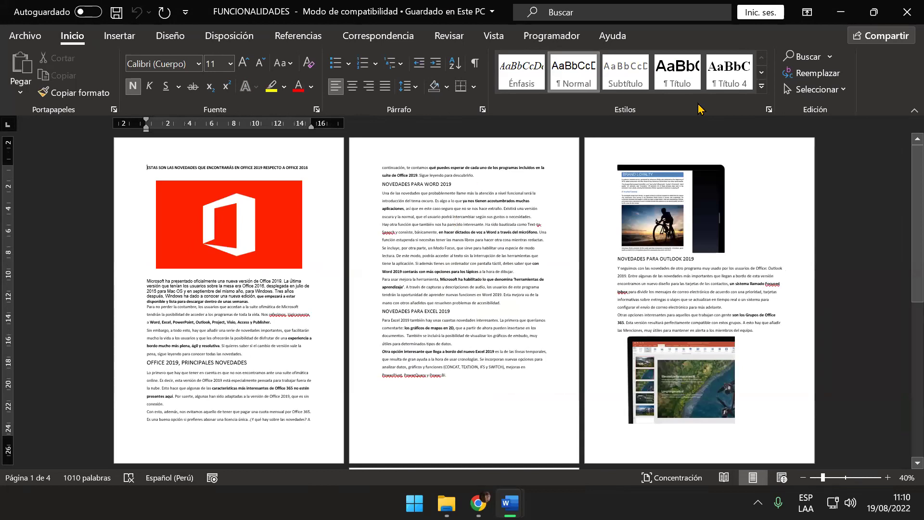
click(899, 18)
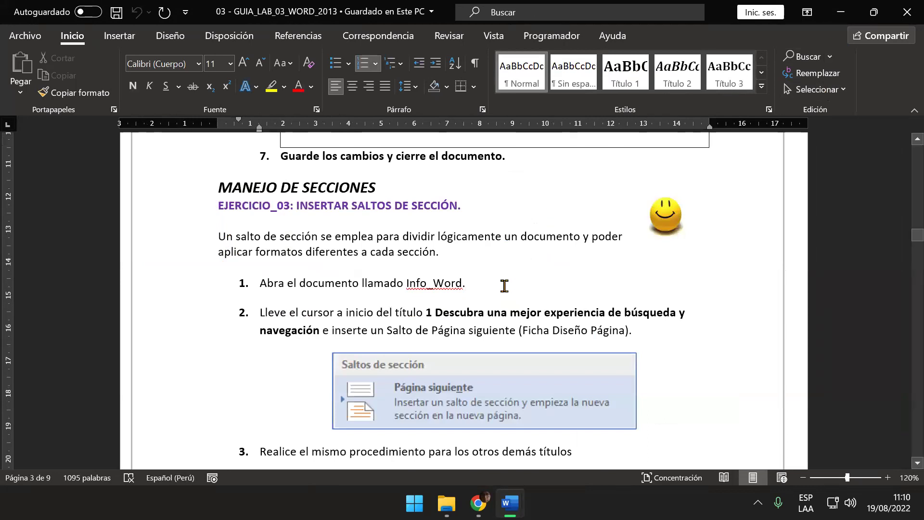
Stop Info_Word being flagged as misspelled, save the lab guide, and review the section-break paragraph.
scroll(504, 285, up, 1)
right_click(443, 284)
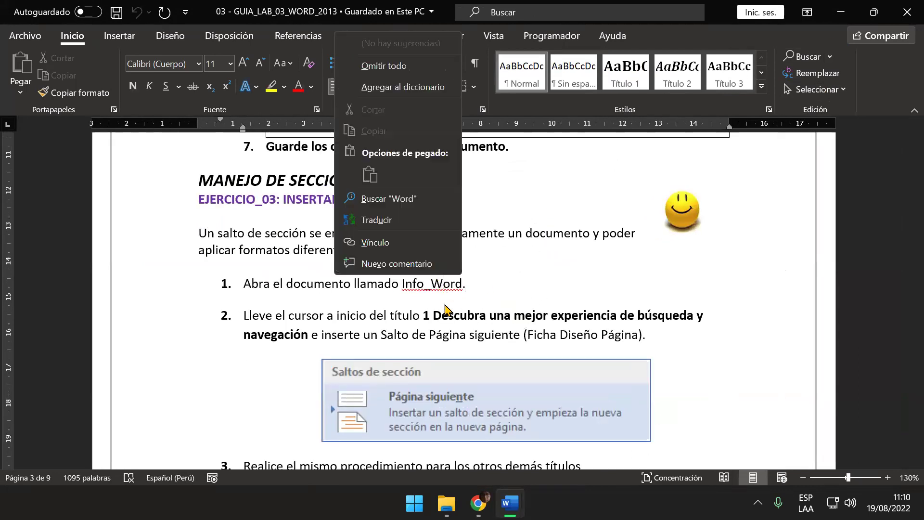
click(435, 87)
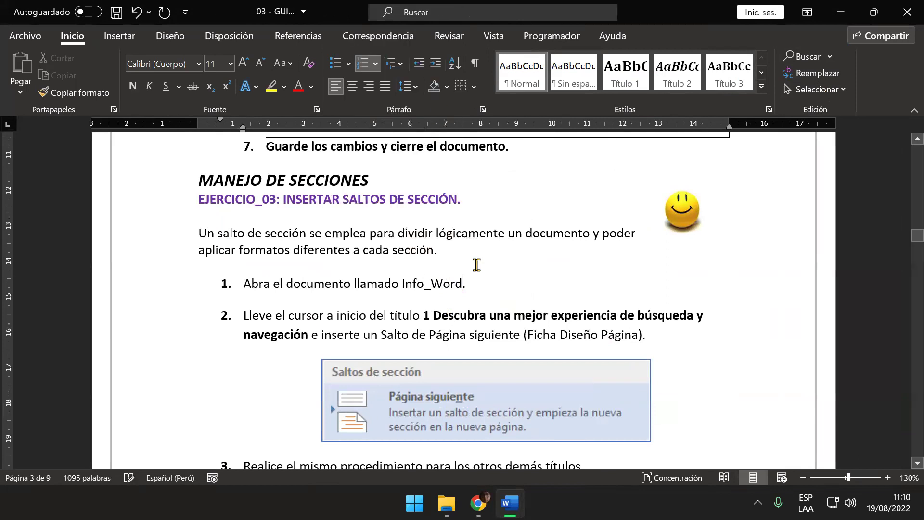
click(117, 13)
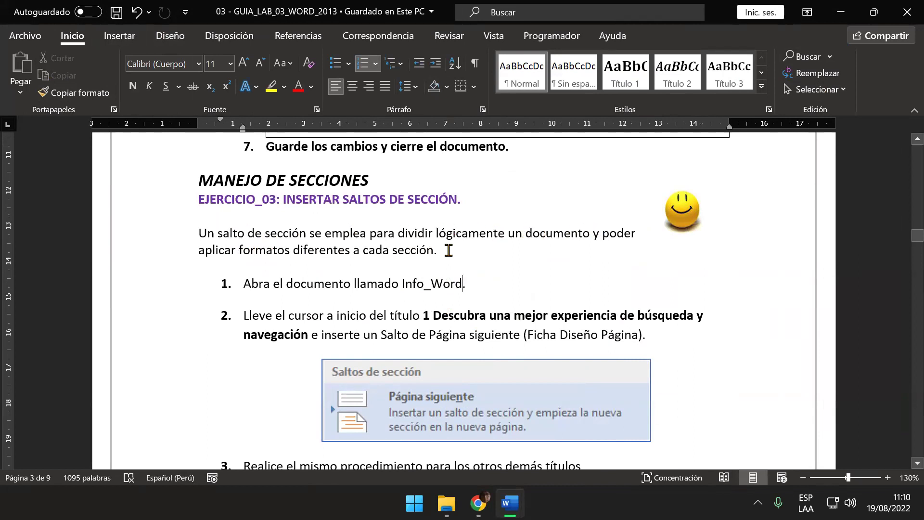
drag(437, 250, 198, 233)
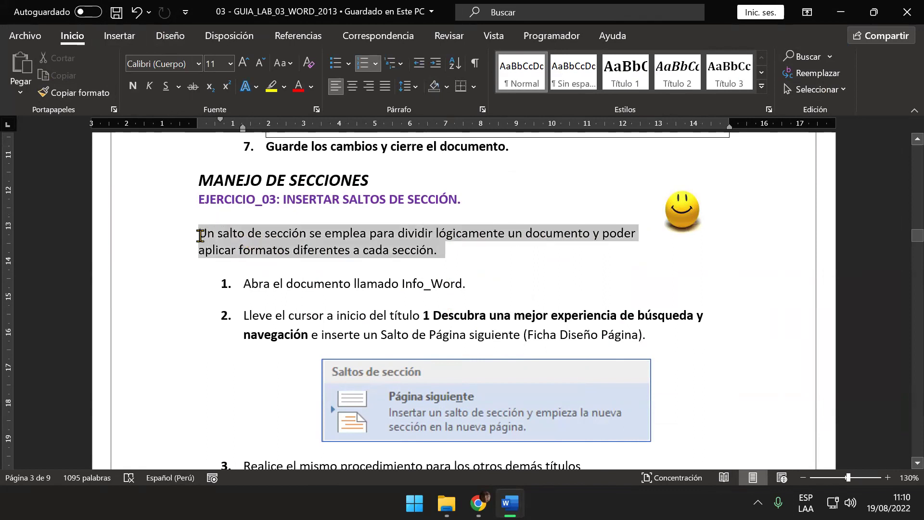
click(452, 259)
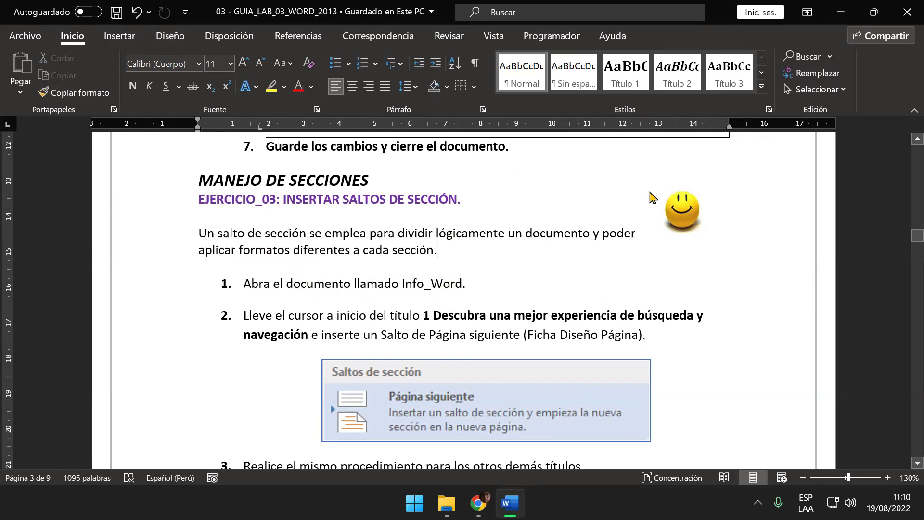
scroll(399, 193, down, 1)
Create a new blank Word document.
key(ctrl+n)
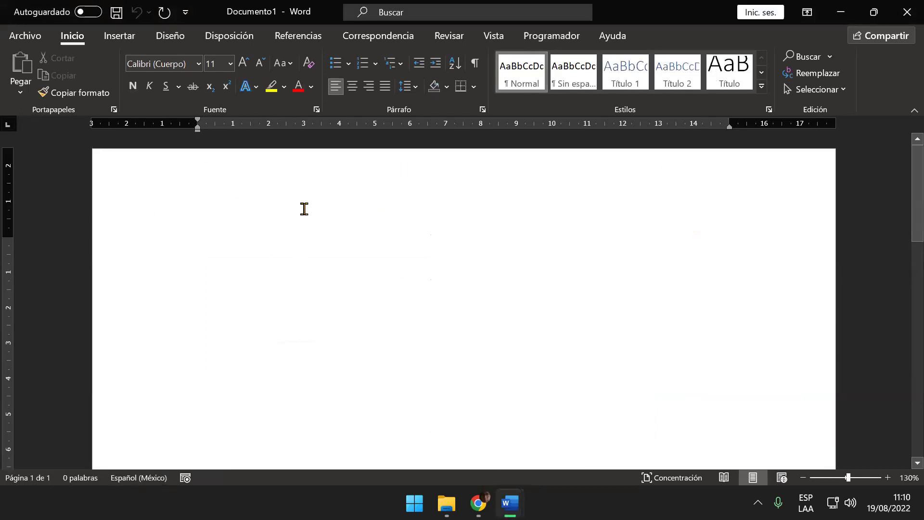
scroll(320, 215, down, 2)
scroll(326, 215, down, 2)
scroll(325, 226, down, 4)
scroll(326, 231, down, 2)
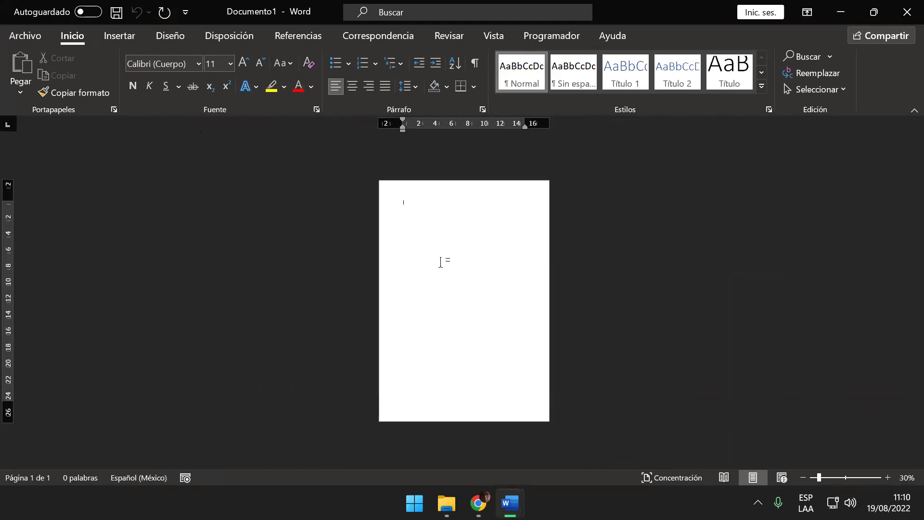
Save the new document on the Desktop as SALTOS DE SECCIÓN.
key(F12)
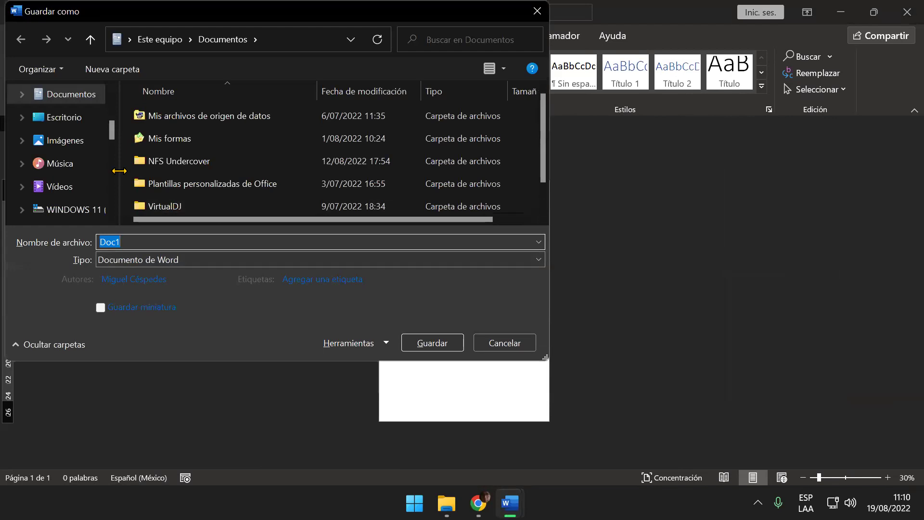
click(85, 118)
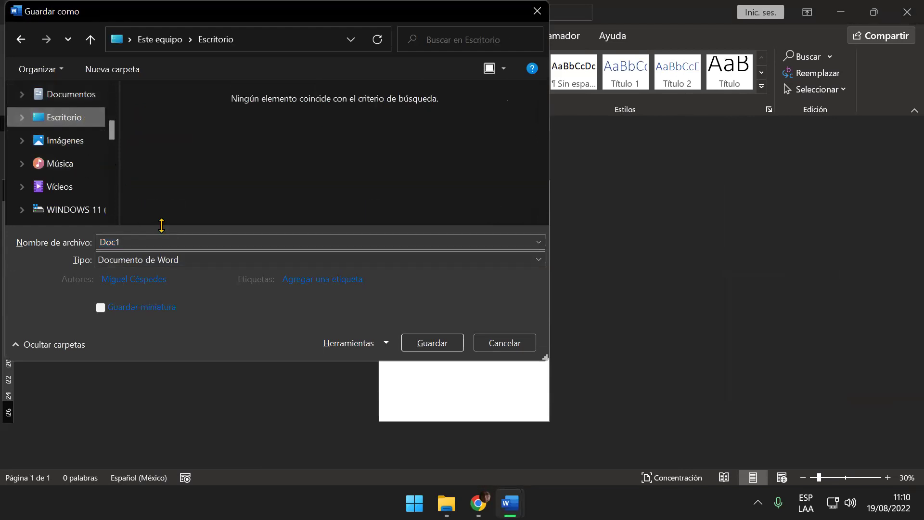
click(160, 235)
text(SALTOS DE SECCIÓN)
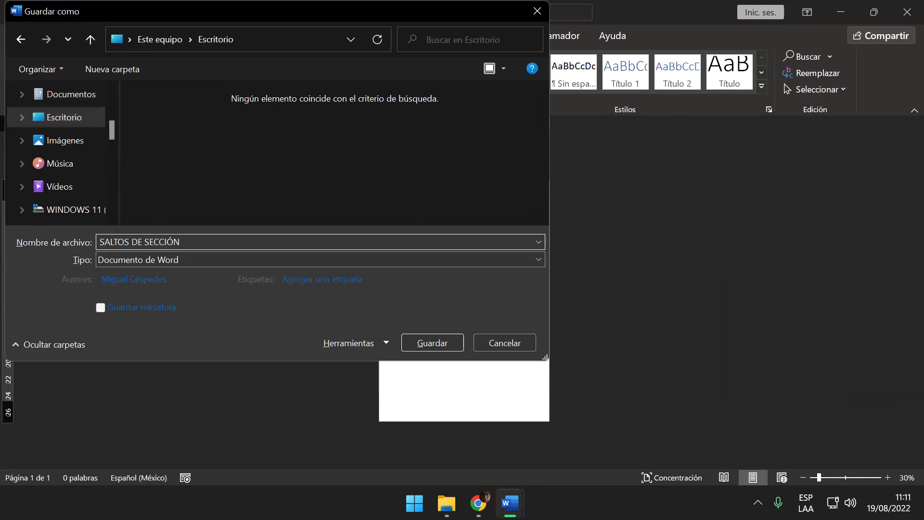
key(Return)
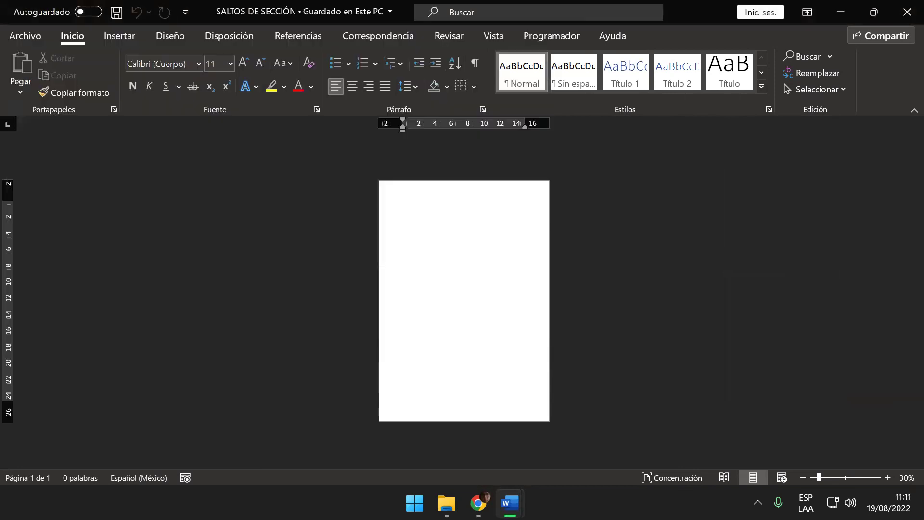
Add page breaks with Ctrl+Enter until the document has 30 blank pages, then return to the start.
ctrl+scroll(449, 252, up, 1)
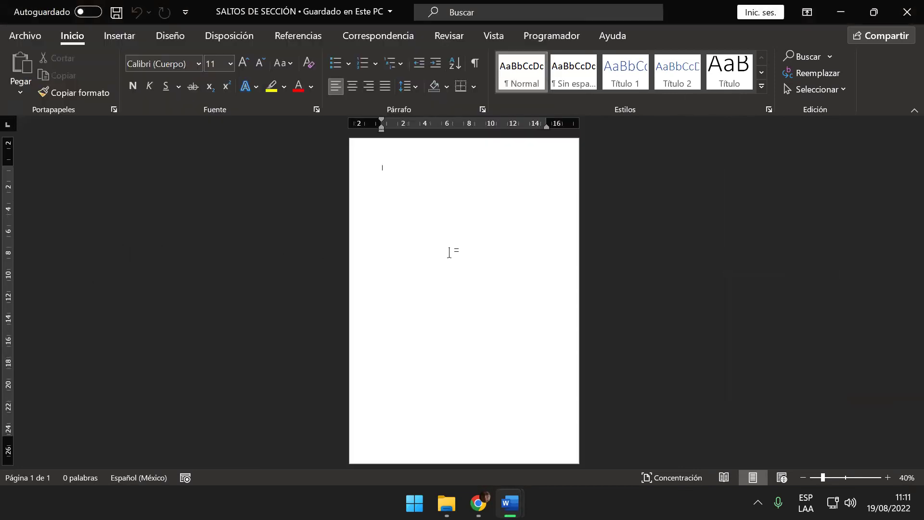
ctrl+scroll(449, 253, up, 1)
ctrl+scroll(451, 252, up, 2)
ctrl+scroll(450, 255, up, 2)
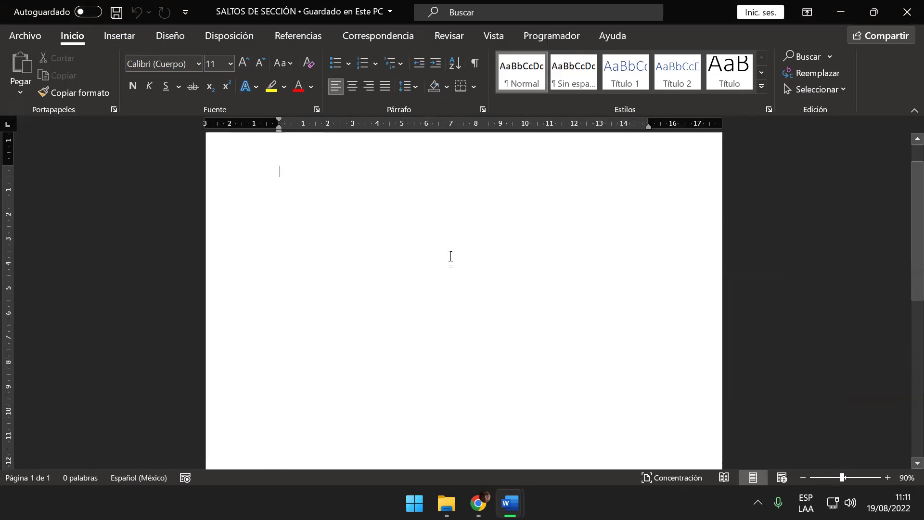
ctrl+scroll(448, 265, down, 2)
ctrl+scroll(448, 267, down, 3)
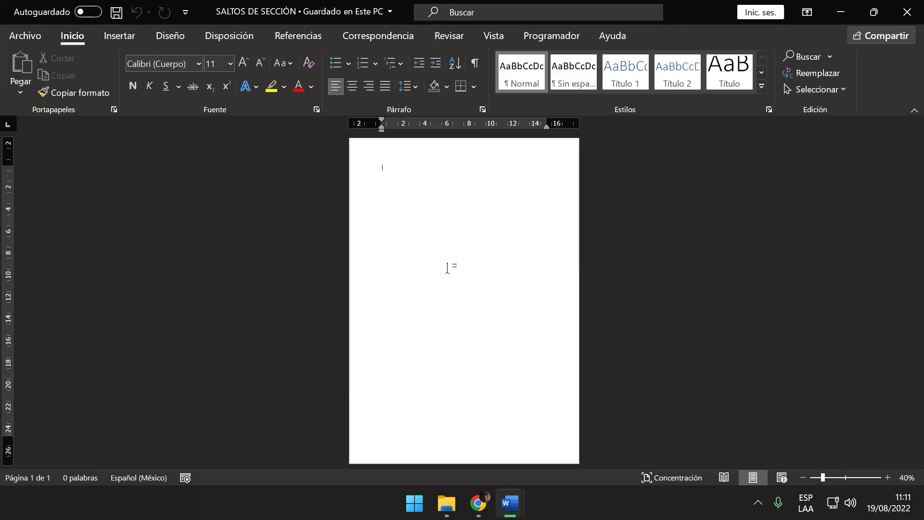
key(ctrl+Return)
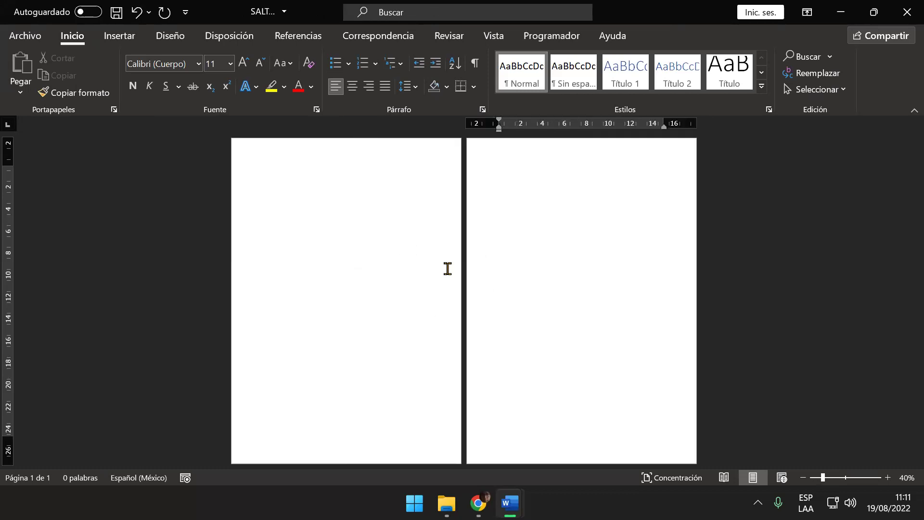
key(ctrl+Return)
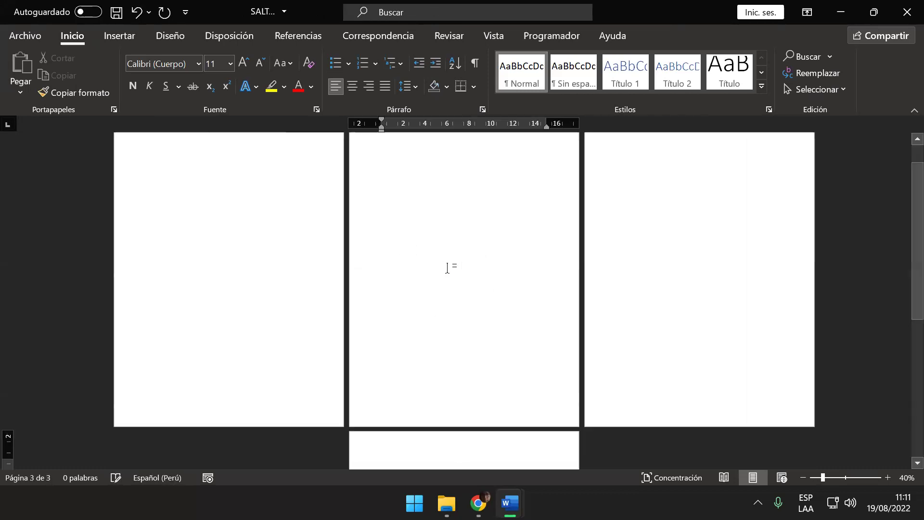
scroll(432, 277, down, 3)
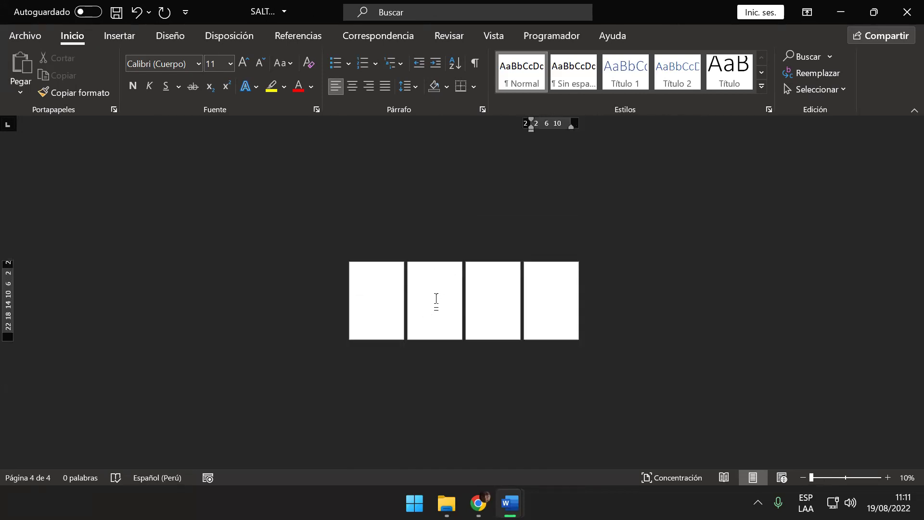
key(ctrl+Return)
key(ctrl+Return)
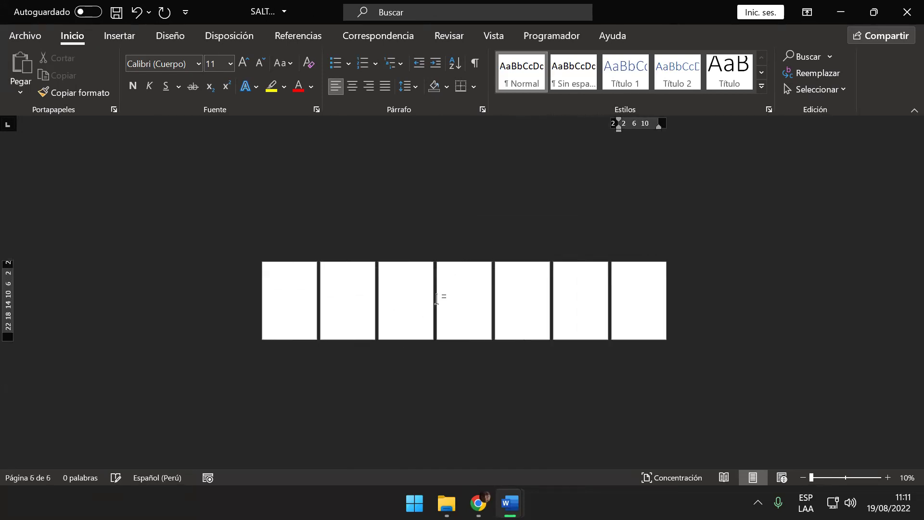
key(ctrl+Return)
key(ctrl+Return)
key(ctrl+Return)
key(ctrl+Return)
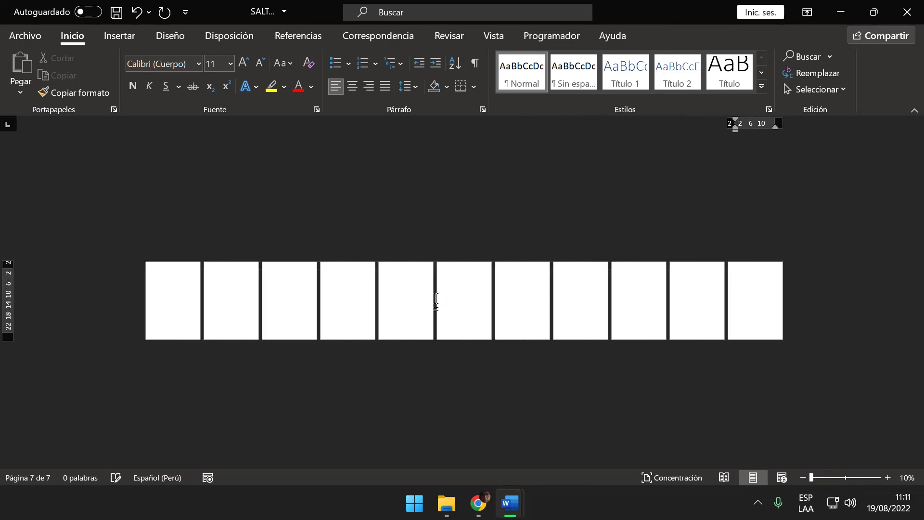
key(ctrl+Return)
key(ctrl+Return)
key(ctrl+Return)
key(ctrl+Return)
key(ctrl+Return)
key(ctrl+Return)
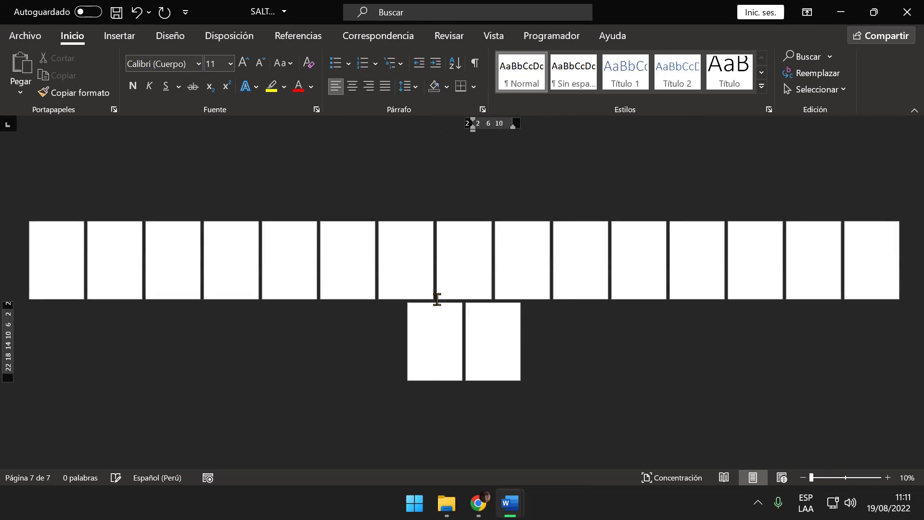
key(ctrl+Return)
key(ctrl+Return)
key(ctrl+Return)
key(ctrl+Return)
key(ctrl+Return)
key(ctrl+Return)
key(ctrl+Return)
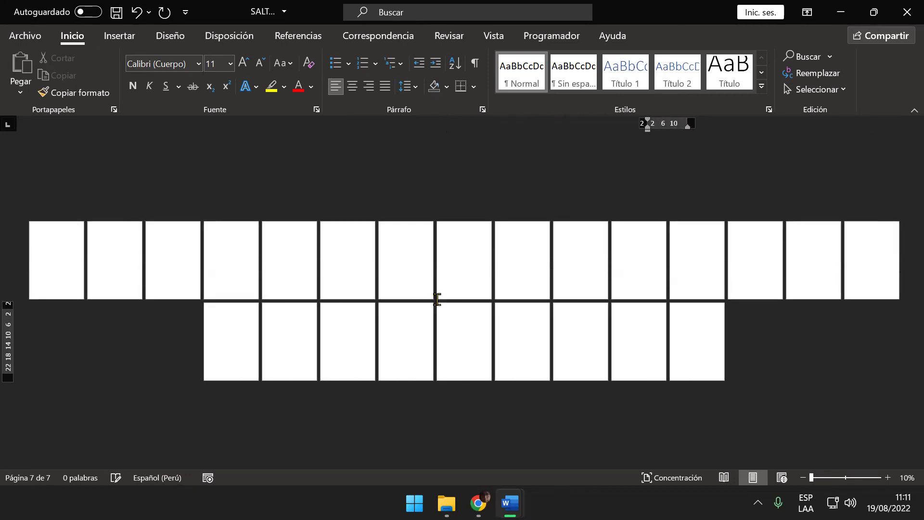
key(ctrl+Return)
key(ctrl+Return)
key(ctrl+Return)
key(ctrl+Return)
key(ctrl+Return)
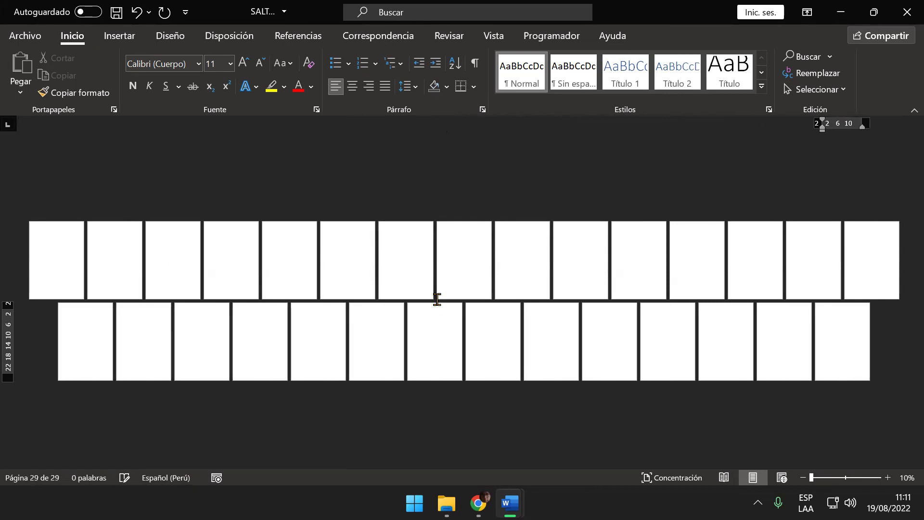
key(ctrl+Return)
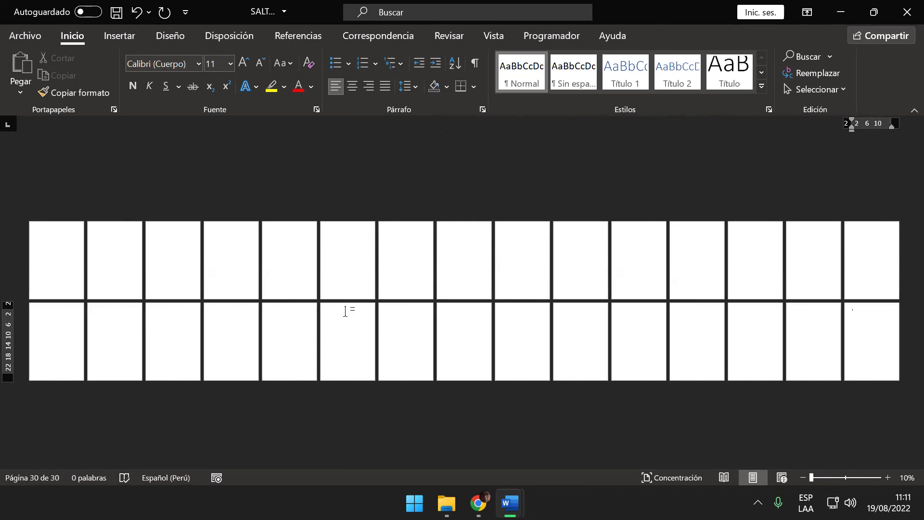
ctrl+scroll(331, 312, up, 2)
ctrl+scroll(331, 311, up, 3)
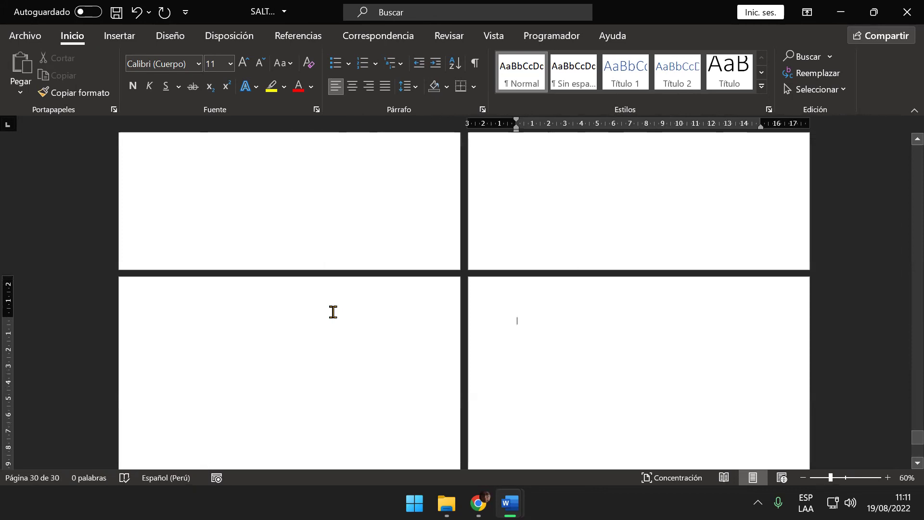
key(ctrl+Home)
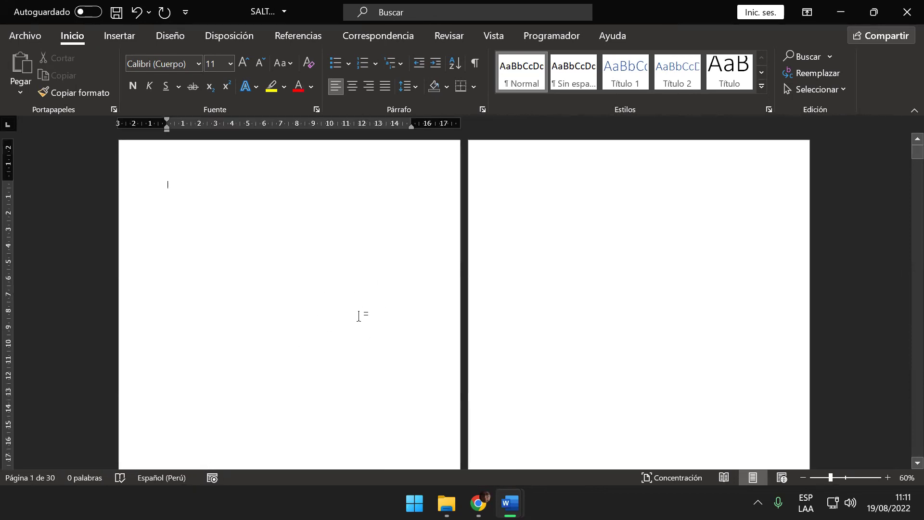
click(137, 43)
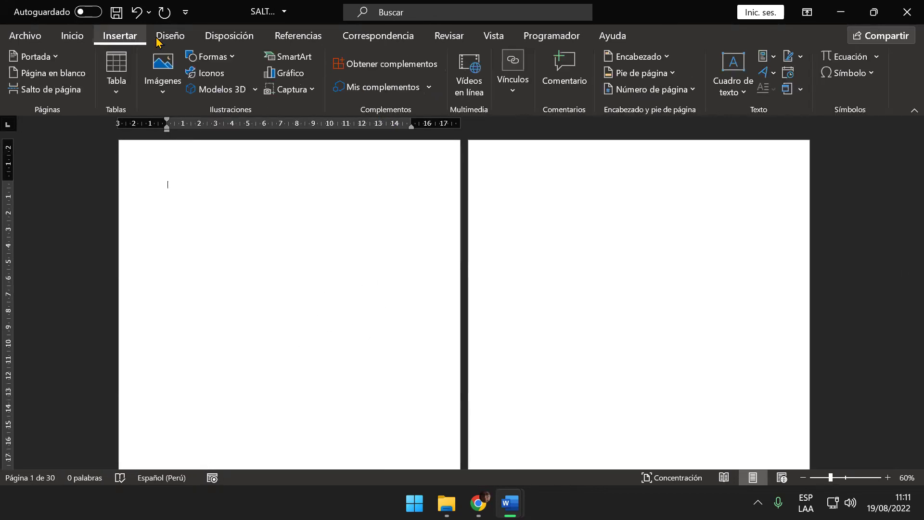
click(649, 62)
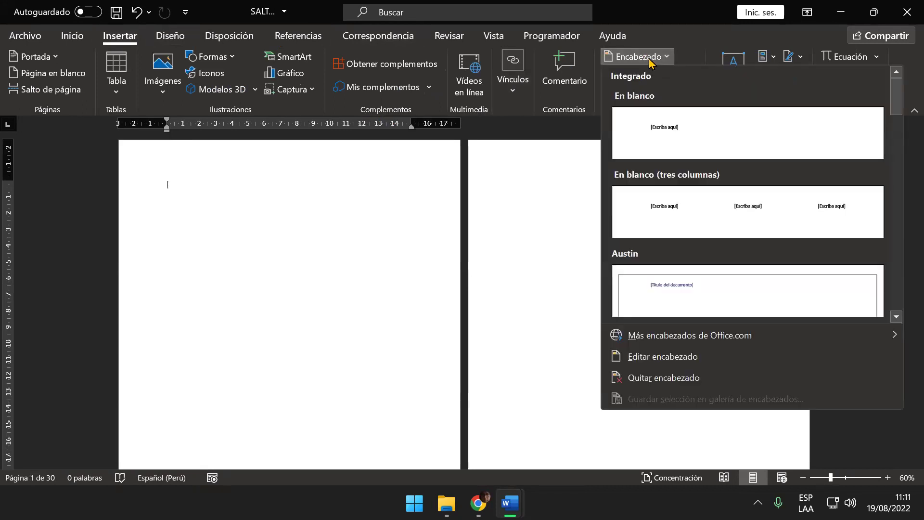
scroll(733, 285, down, 3)
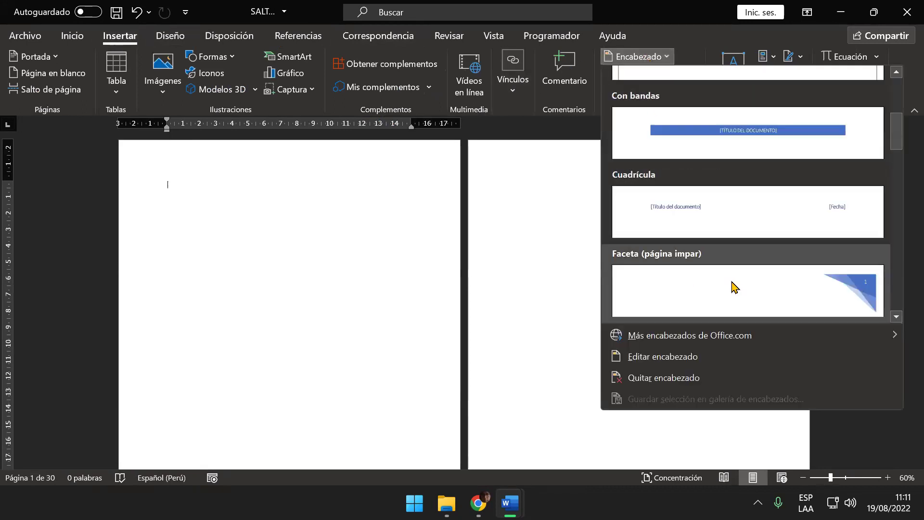
scroll(768, 291, down, 3)
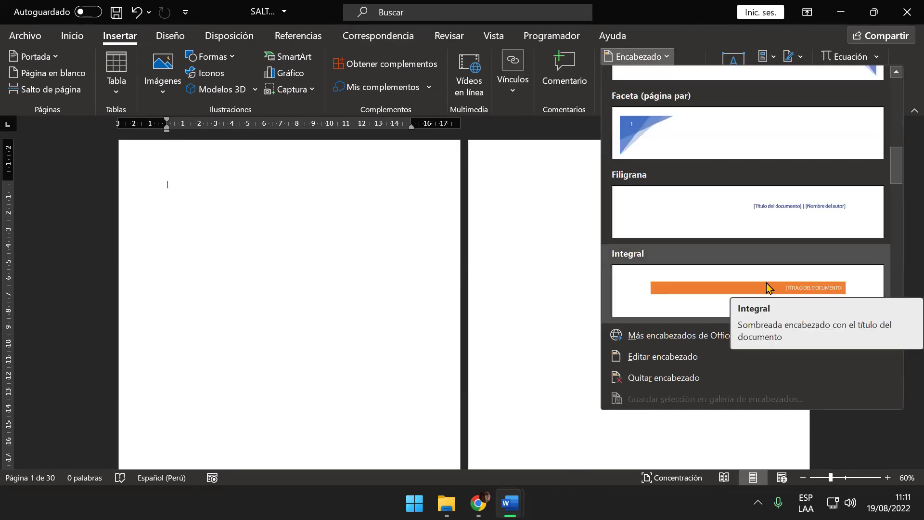
click(731, 295)
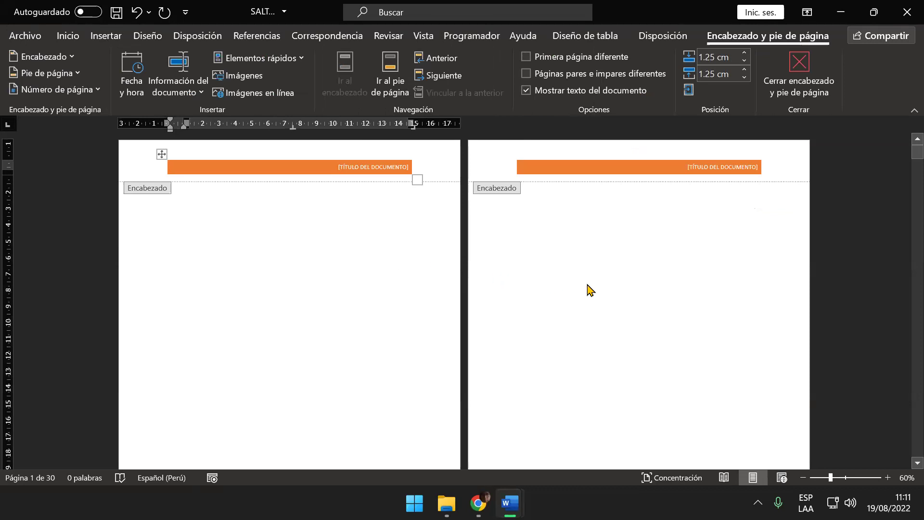
ctrl+scroll(587, 296, down, 1)
scroll(587, 295, down, 1)
scroll(588, 297, down, 2)
scroll(588, 299, down, 1)
scroll(588, 302, down, 2)
scroll(588, 304, down, 3)
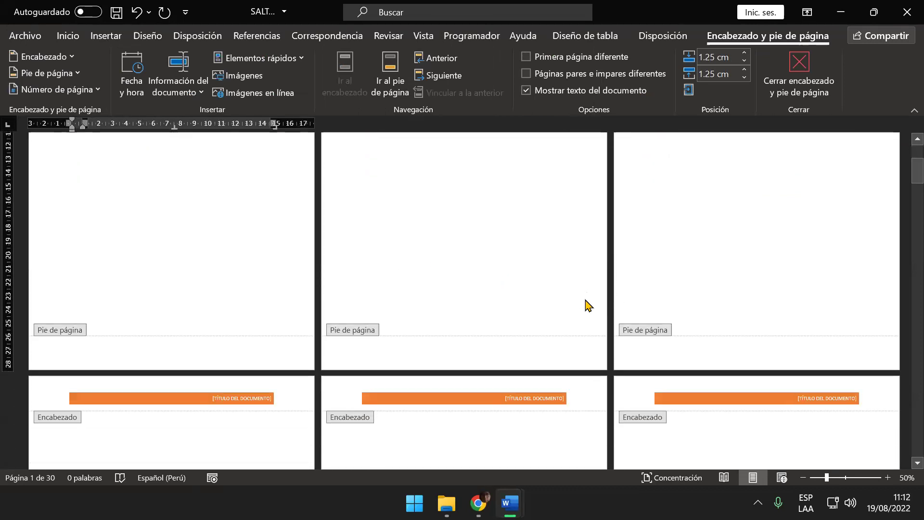
scroll(554, 312, down, 3)
ctrl+scroll(474, 373, up, 4)
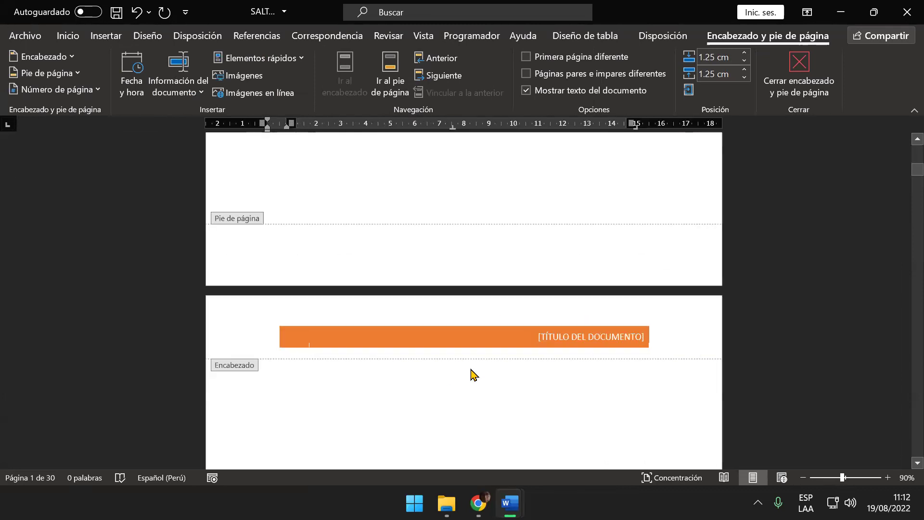
ctrl+scroll(471, 373, up, 3)
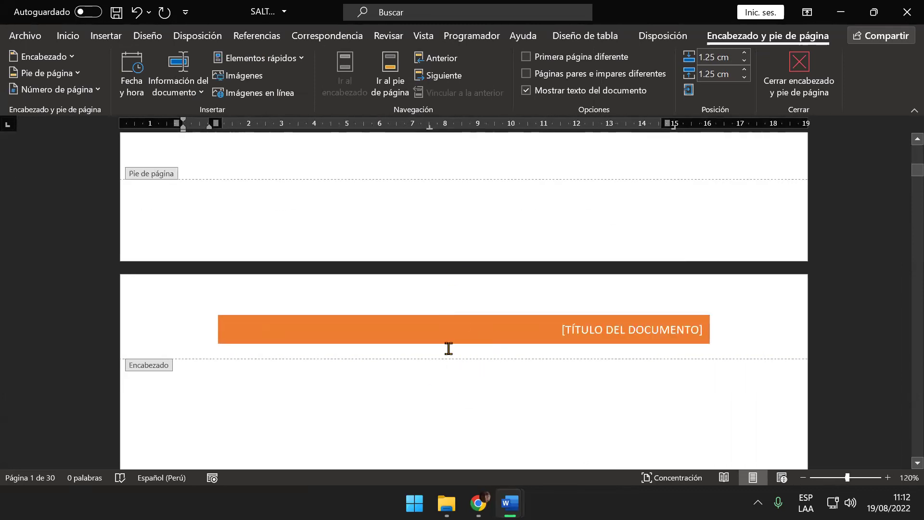
scroll(443, 340, down, 2)
scroll(446, 351, down, 2)
scroll(440, 371, down, 1)
scroll(440, 375, down, 2)
scroll(439, 373, down, 4)
scroll(440, 372, down, 2)
scroll(440, 372, down, 1)
scroll(443, 371, down, 1)
scroll(443, 372, down, 2)
scroll(443, 371, down, 1)
scroll(440, 371, down, 2)
scroll(439, 371, down, 4)
scroll(440, 371, down, 3)
scroll(440, 372, down, 2)
scroll(439, 370, down, 2)
scroll(440, 372, down, 3)
scroll(440, 373, down, 2)
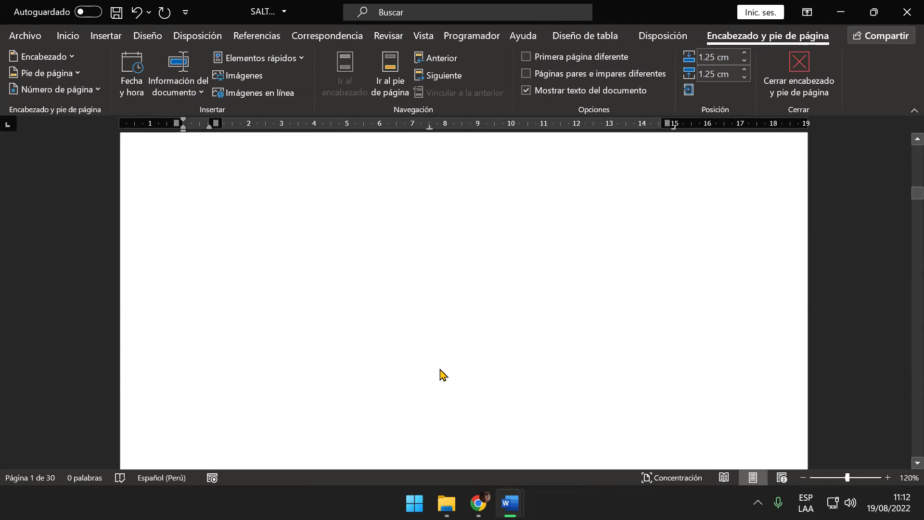
scroll(440, 373, down, 2)
scroll(439, 374, down, 3)
scroll(440, 373, down, 2)
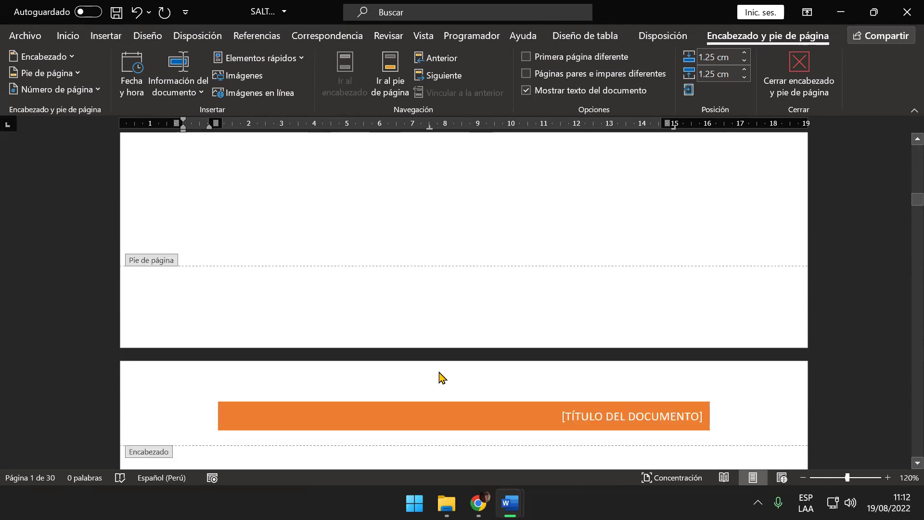
scroll(439, 374, down, 3)
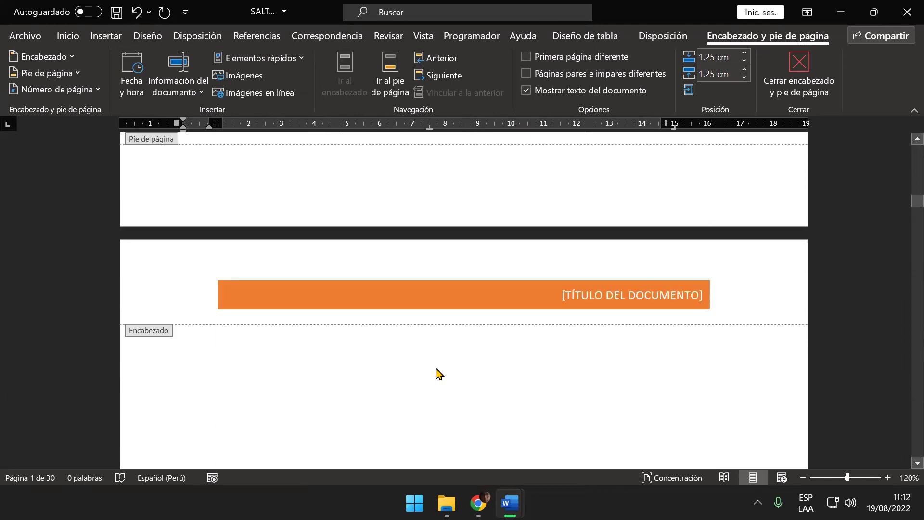
Insert the Ion (oscuro) footer showing [TÍTULO DEL DOCUMENTO] and the author name on every page.
click(81, 76)
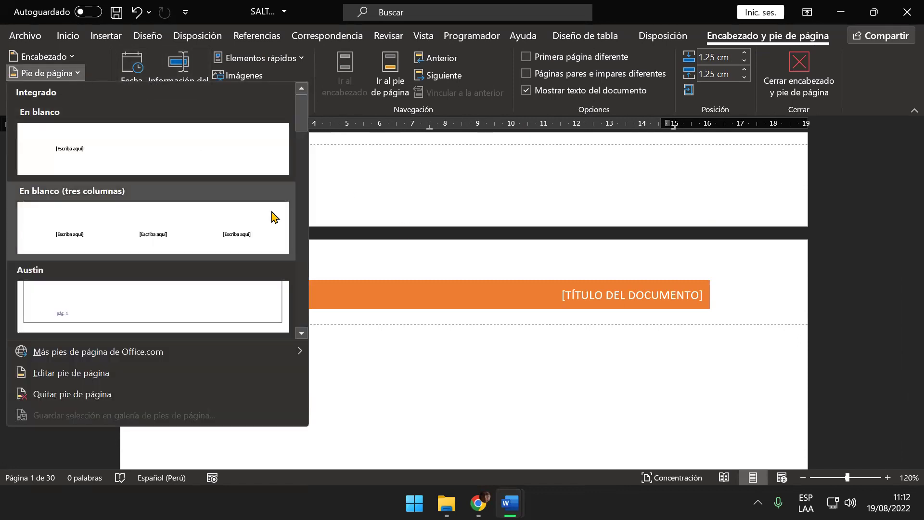
scroll(270, 214, down, 3)
scroll(272, 227, down, 3)
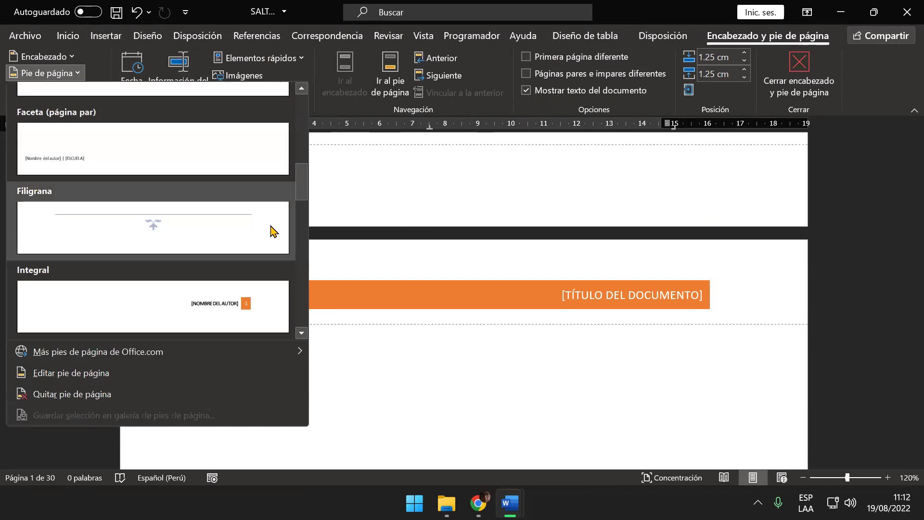
scroll(265, 268, down, 3)
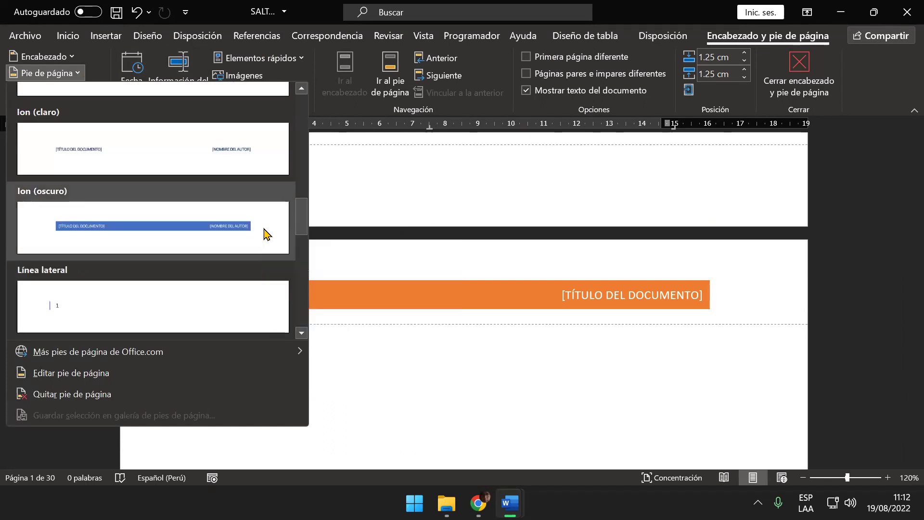
click(265, 234)
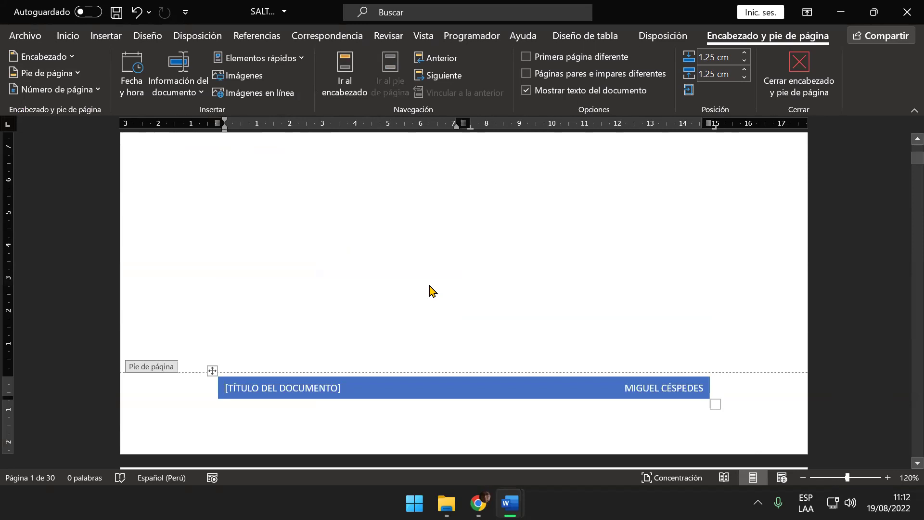
ctrl+scroll(429, 290, down, 3)
ctrl+scroll(423, 303, down, 3)
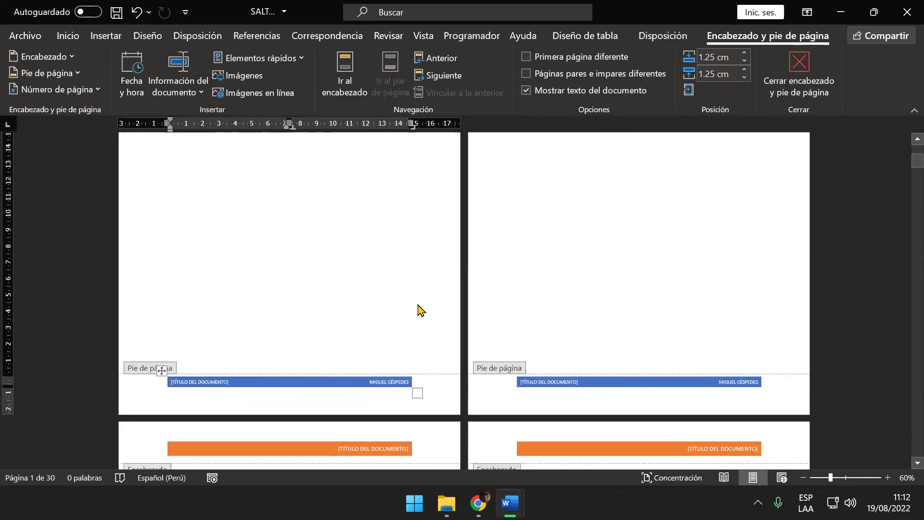
scroll(415, 332, up, 2)
scroll(408, 354, up, 2)
scroll(401, 368, up, 2)
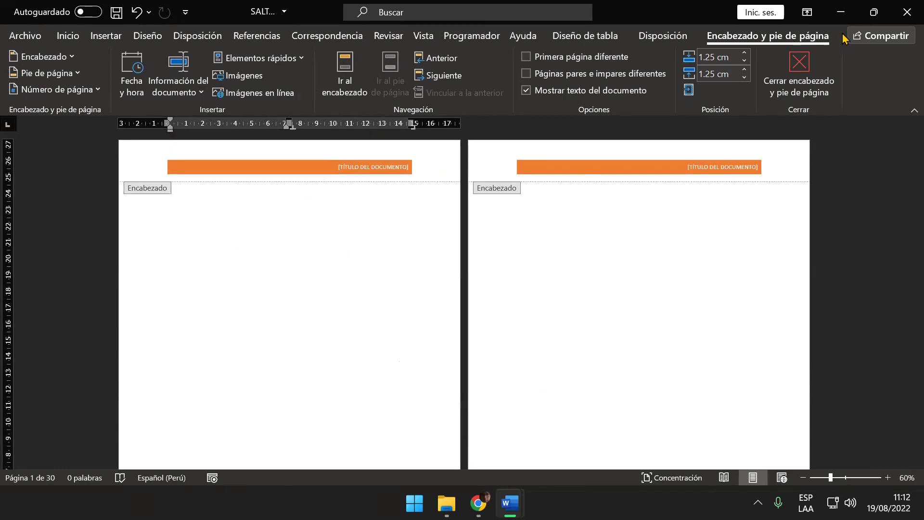
scroll(734, 320, down, 5)
scroll(731, 313, down, 1)
scroll(731, 324, down, 2)
scroll(732, 332, down, 1)
scroll(731, 332, down, 2)
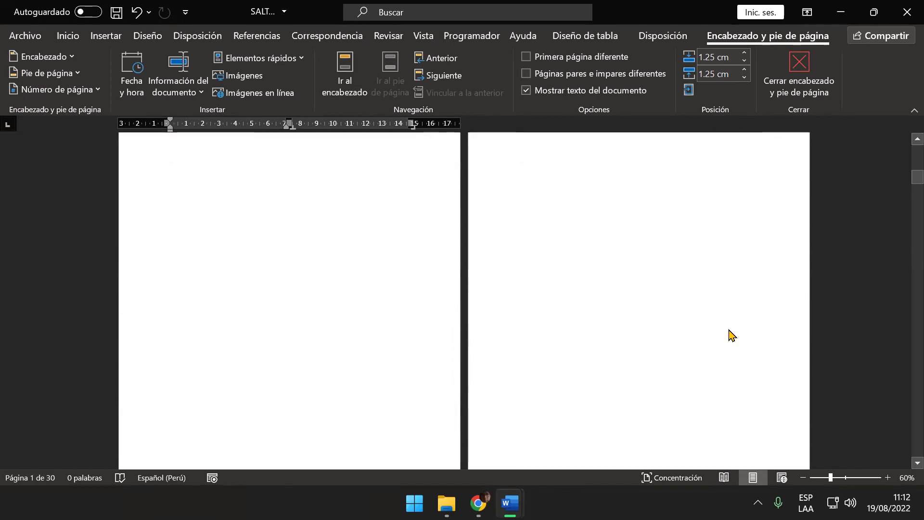
scroll(731, 332, down, 2)
scroll(726, 331, down, 2)
ctrl+scroll(389, 326, up, 2)
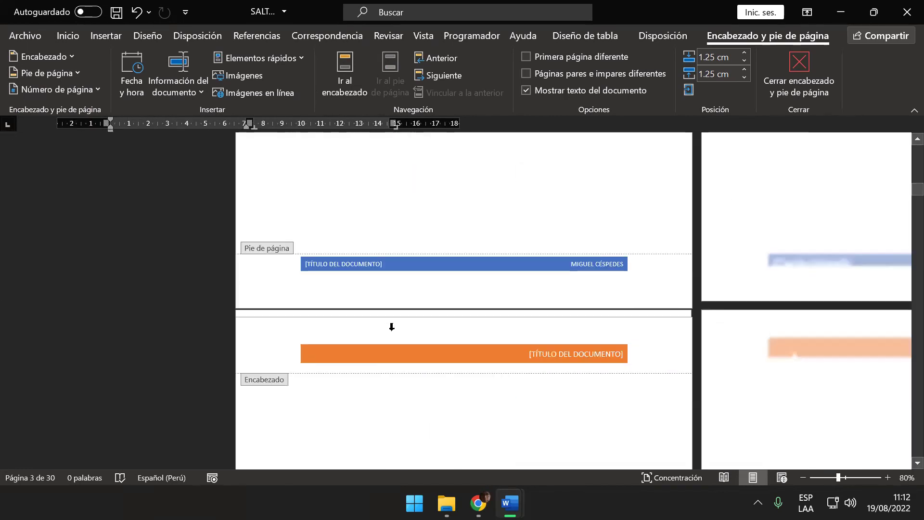
ctrl+scroll(389, 313, up, 2)
ctrl+scroll(393, 289, up, 2)
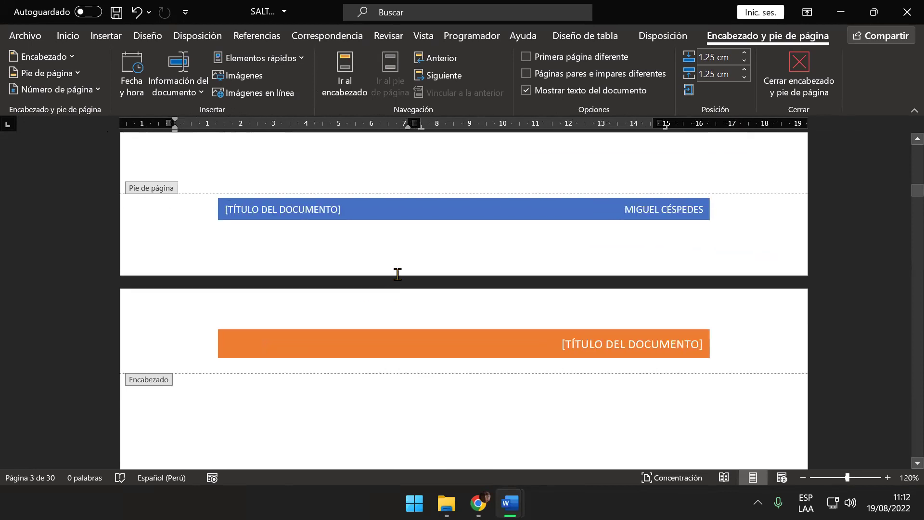
Shade the whole footer band dark green.
click(407, 211)
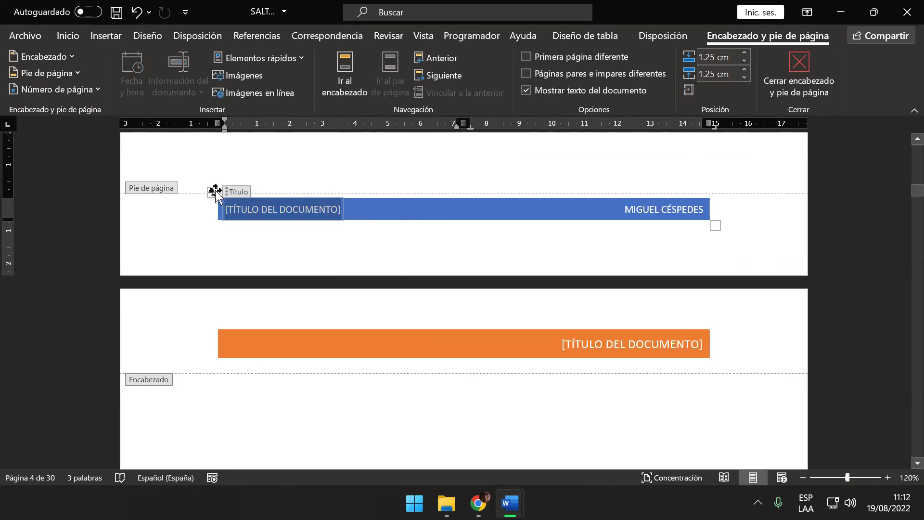
click(215, 190)
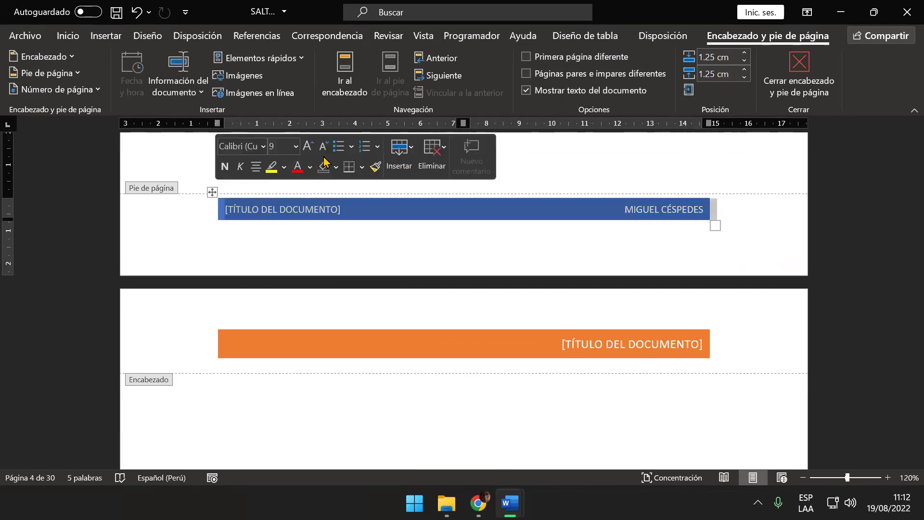
click(335, 168)
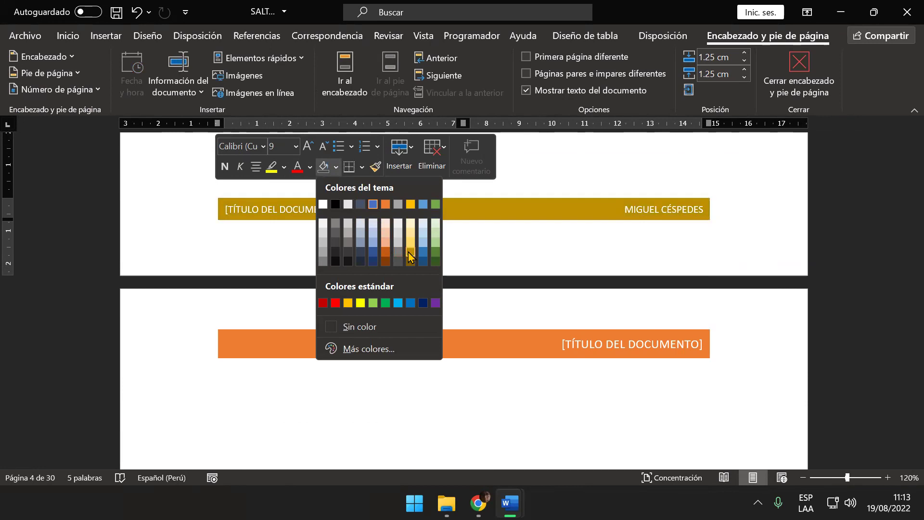
click(435, 252)
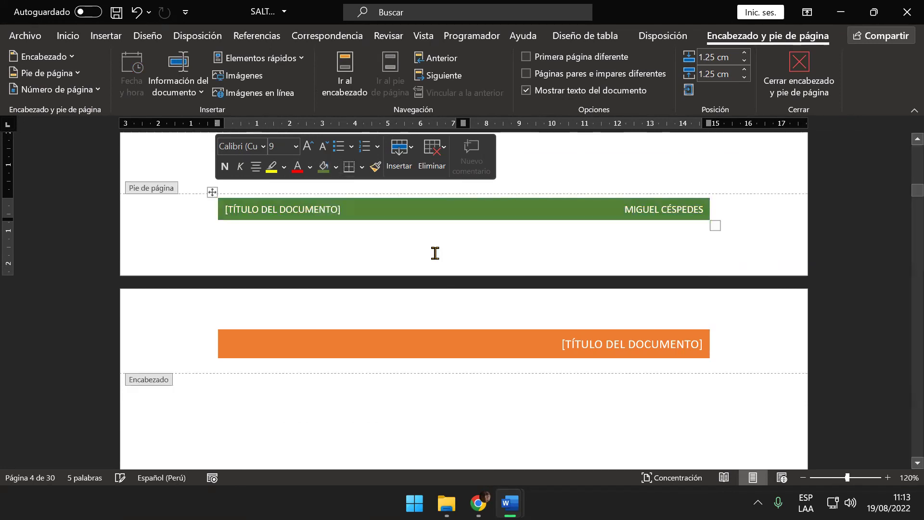
Shade the orange header band standard red.
click(420, 347)
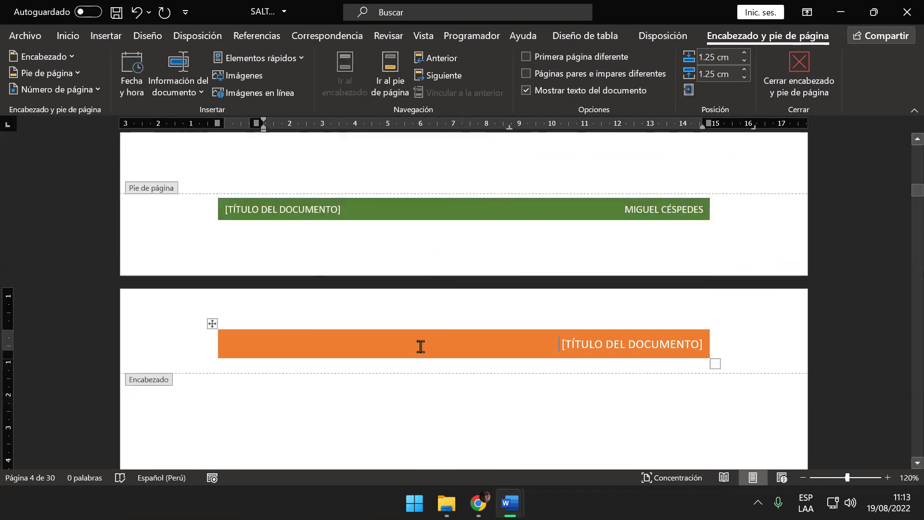
click(214, 324)
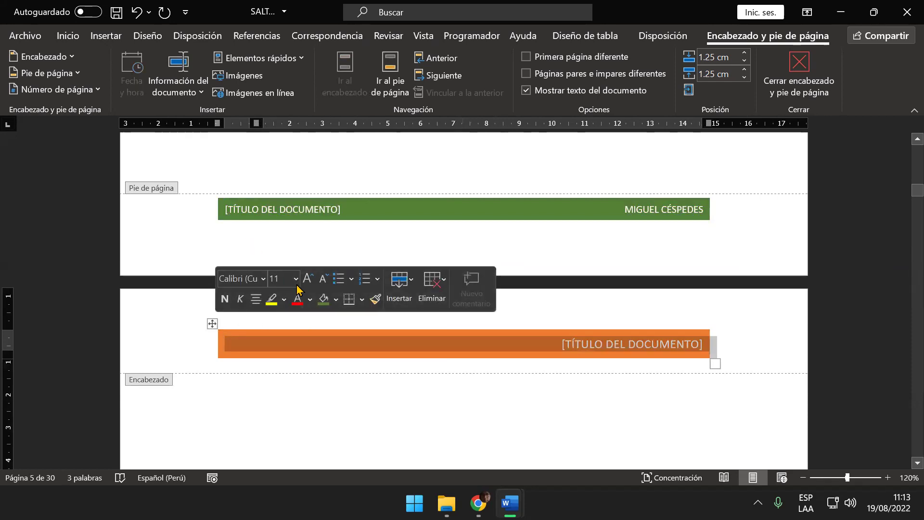
click(336, 299)
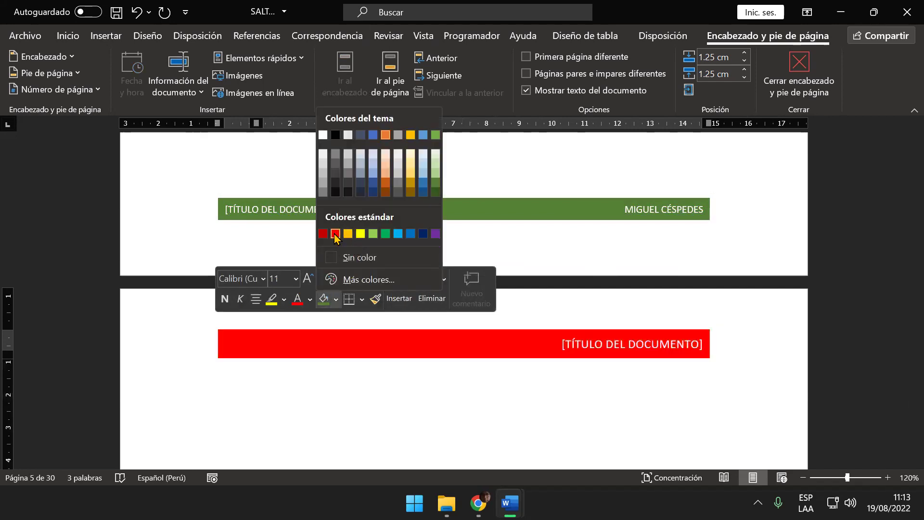
click(335, 233)
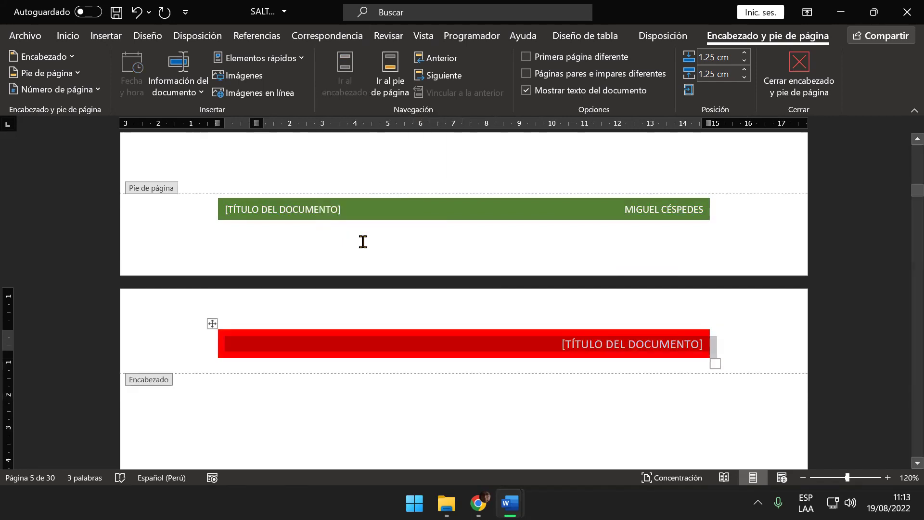
click(361, 241)
Check every page's red header and green footer bands, then place the cursor in page 1's footer.
ctrl+scroll(364, 287, down, 1)
ctrl+scroll(363, 288, down, 2)
ctrl+scroll(366, 302, down, 2)
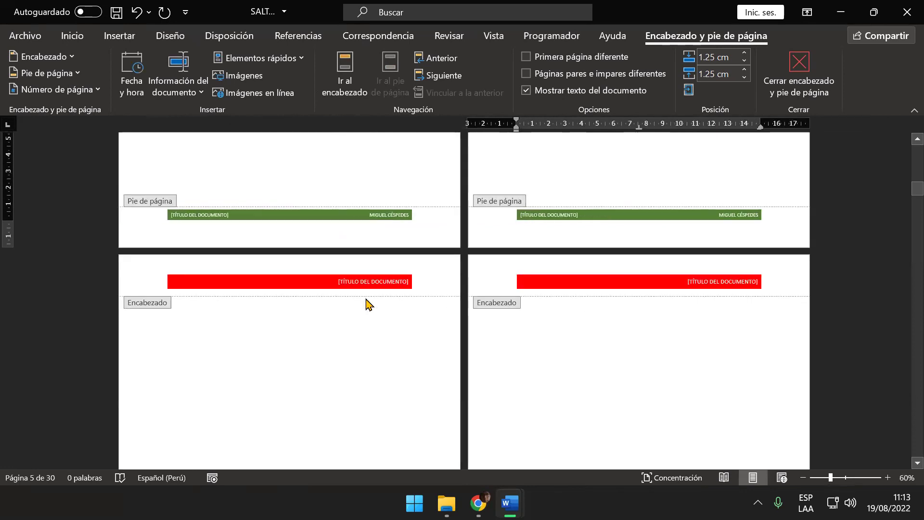
ctrl+scroll(366, 302, down, 2)
ctrl+scroll(364, 301, down, 2)
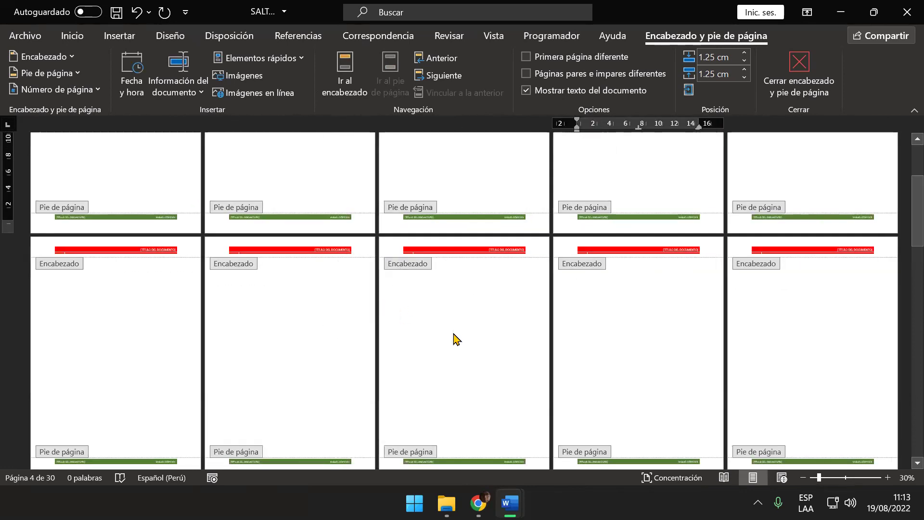
scroll(453, 340, up, 2)
scroll(414, 361, up, 1)
scroll(413, 363, up, 1)
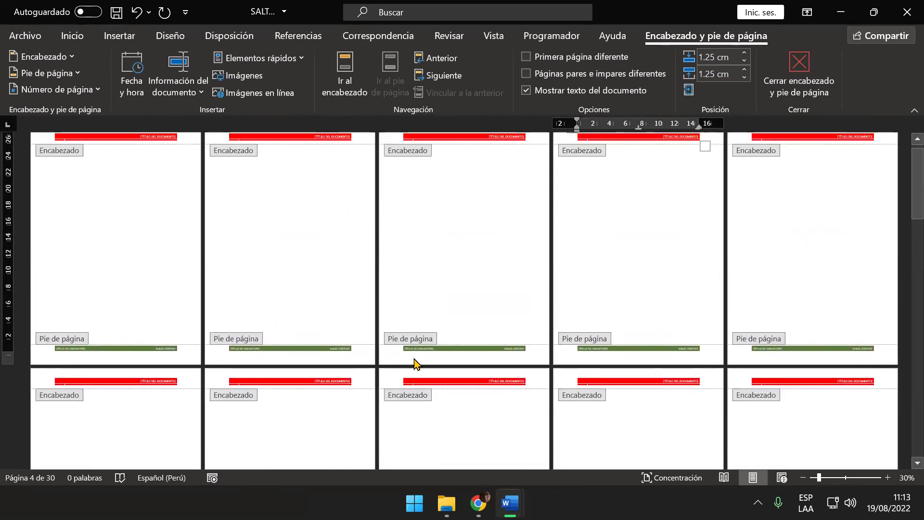
scroll(413, 356, up, 1)
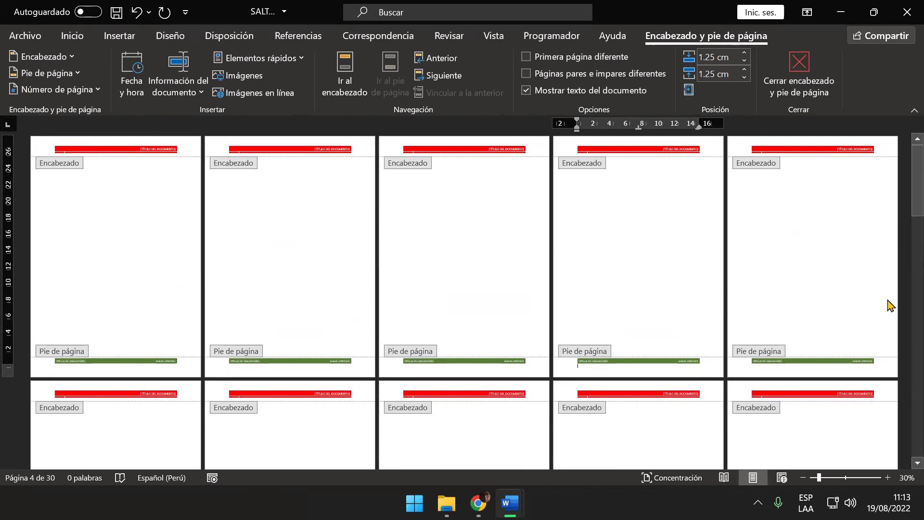
scroll(435, 361, down, 1)
scroll(470, 375, down, 1)
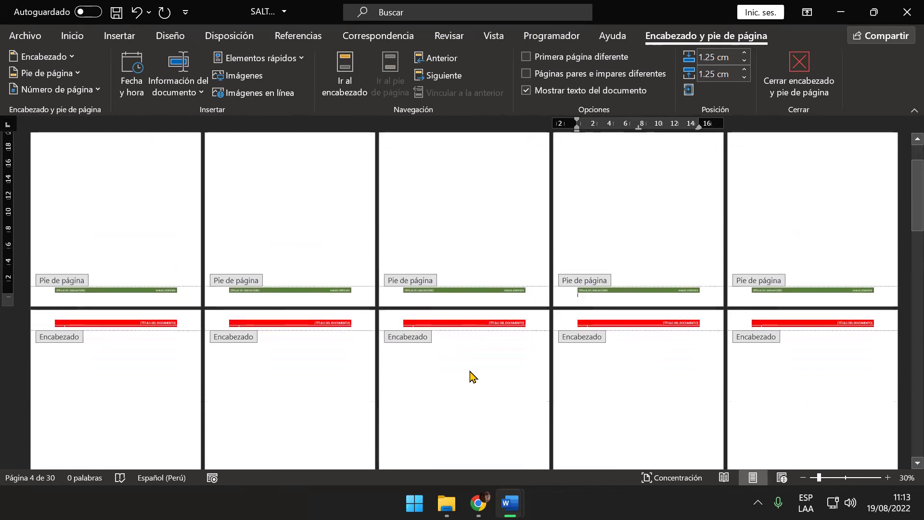
scroll(495, 379, down, 1)
scroll(499, 380, down, 1)
scroll(498, 381, down, 1)
scroll(498, 380, down, 1)
scroll(498, 380, down, 1)
scroll(497, 380, down, 1)
scroll(497, 379, down, 1)
scroll(498, 380, down, 1)
scroll(497, 379, down, 1)
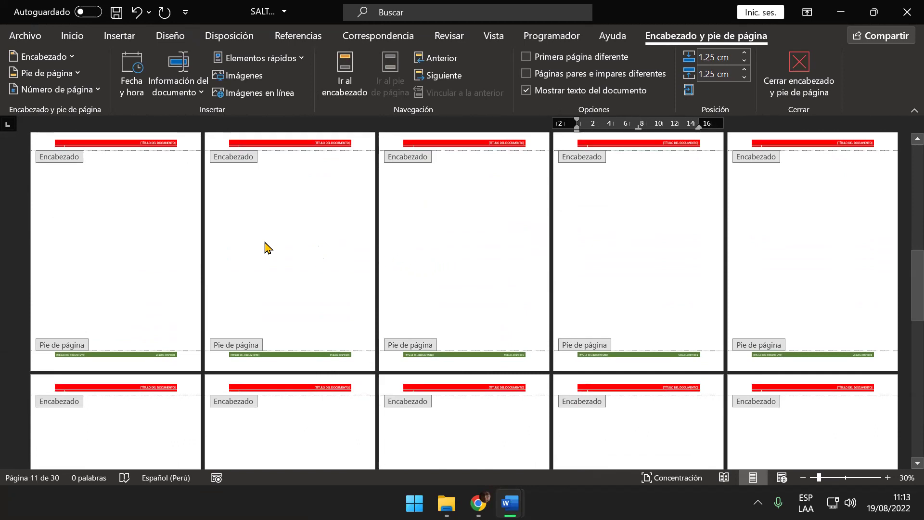
scroll(255, 260, up, 1)
scroll(245, 281, up, 2)
scroll(242, 301, up, 3)
scroll(231, 315, up, 2)
scroll(68, 264, up, 2)
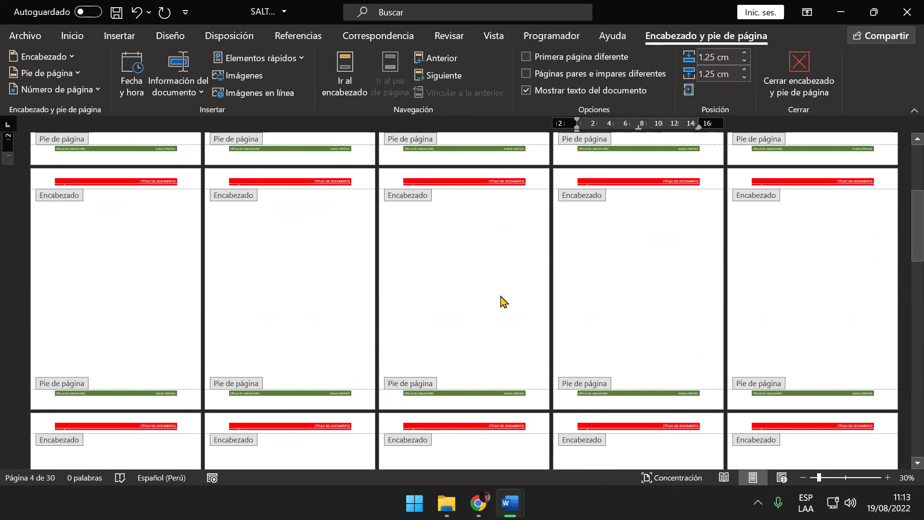
scroll(467, 310, up, 1)
scroll(426, 327, up, 2)
scroll(406, 332, up, 1)
scroll(397, 337, up, 1)
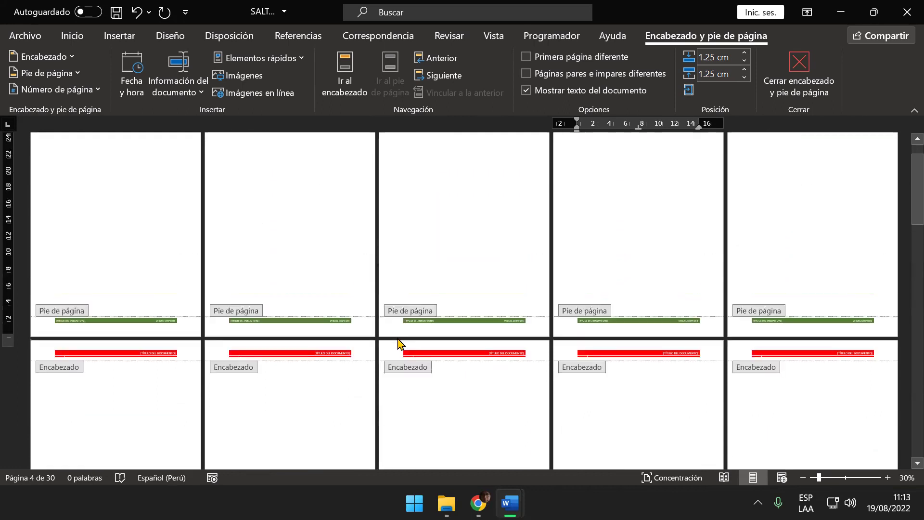
scroll(398, 342, up, 1)
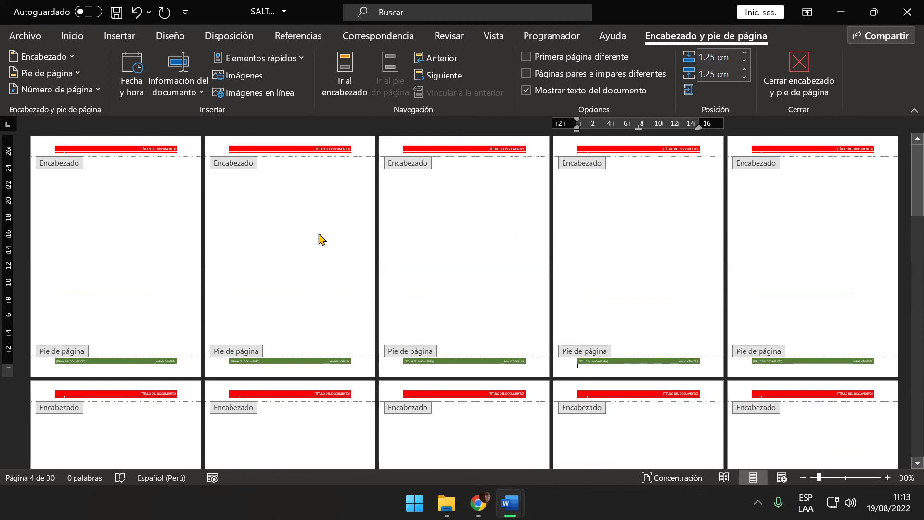
click(173, 194)
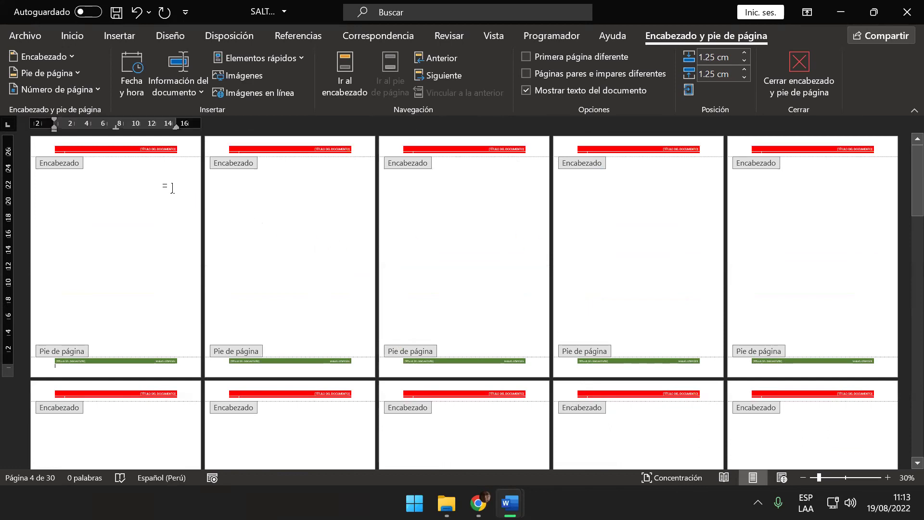
Exit header and footer editing and undo the extra blank pages, leaving one page.
double_click(172, 188)
key(ctrl+z)
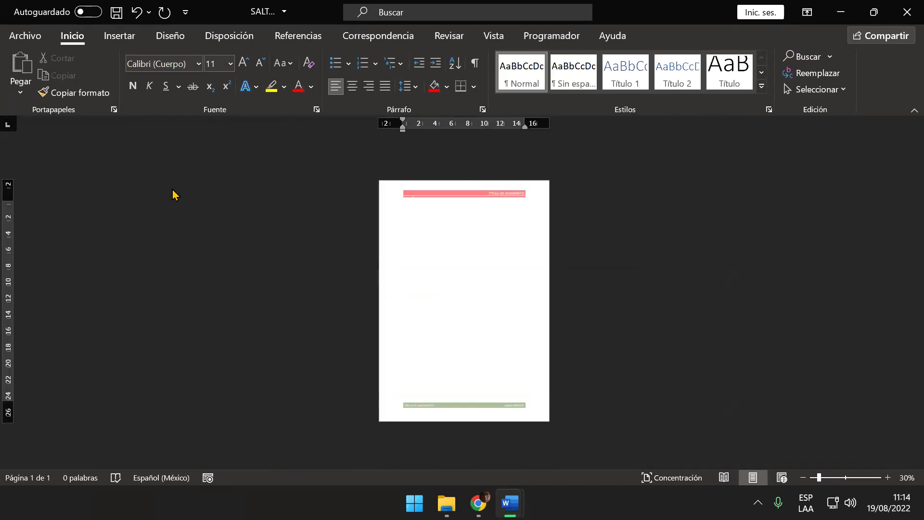
scroll(409, 242, up, 2)
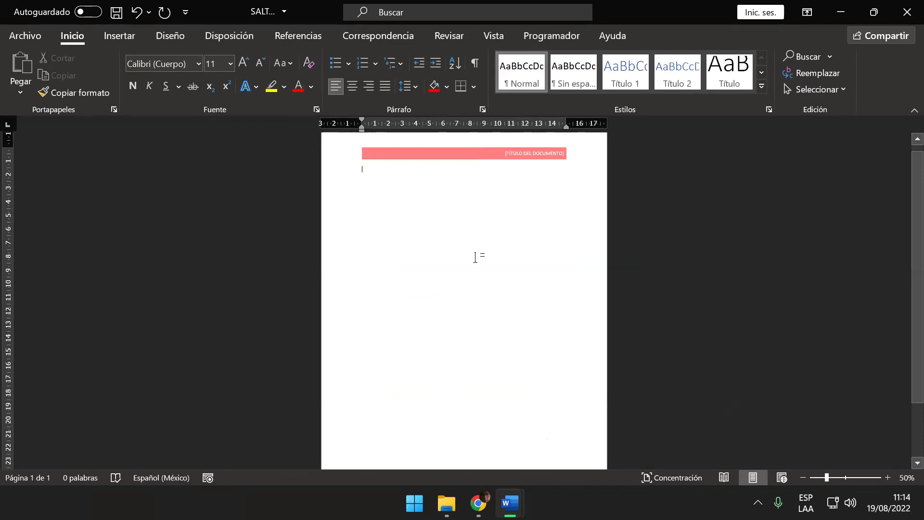
Insert a page break with Ctrl+Enter to start a blank second page.
scroll(494, 308, down, 1)
scroll(489, 312, up, 2)
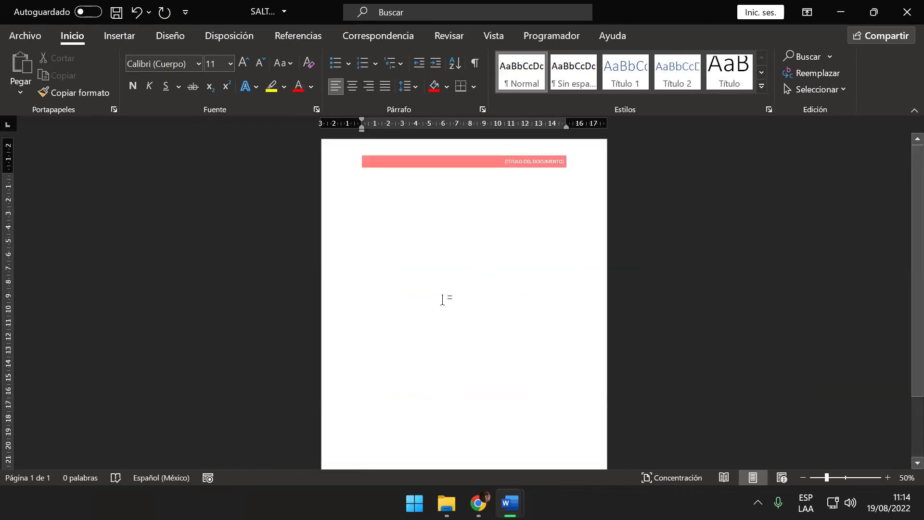
key(ctrl+Return)
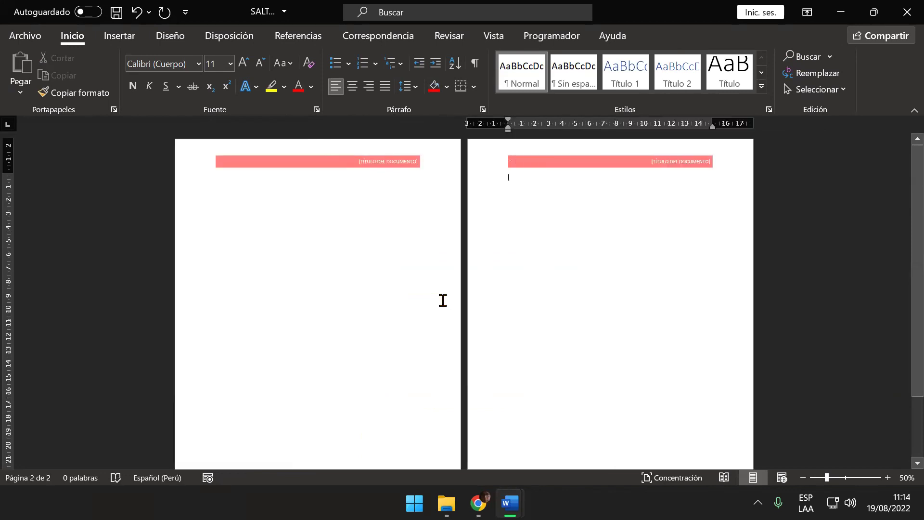
scroll(436, 308, down, 2)
scroll(433, 318, down, 1)
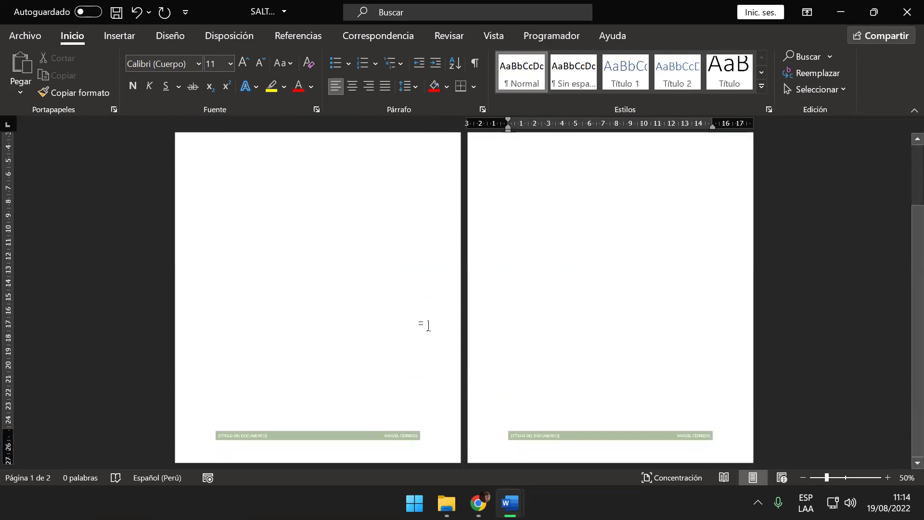
ctrl+scroll(418, 354, down, 1)
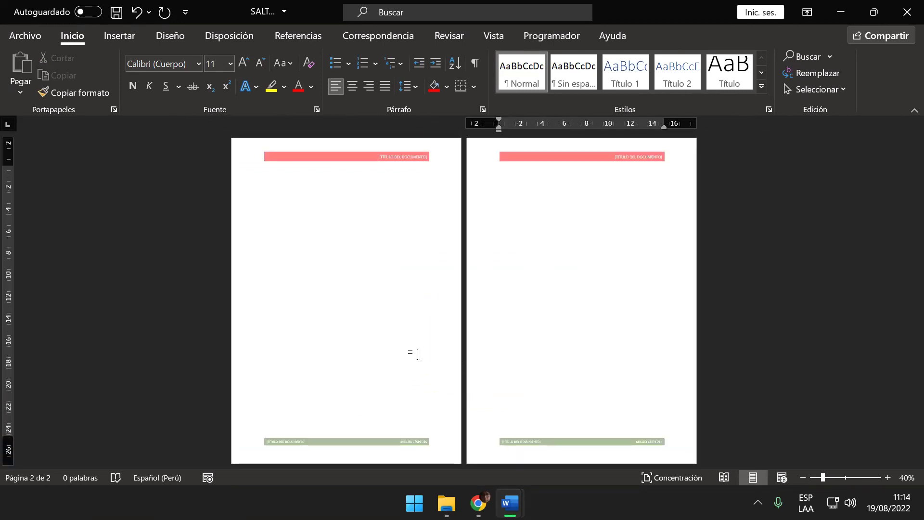
Keep adding page breaks until the document runs to 32 pages with header and footer bands.
key(ctrl+Return)
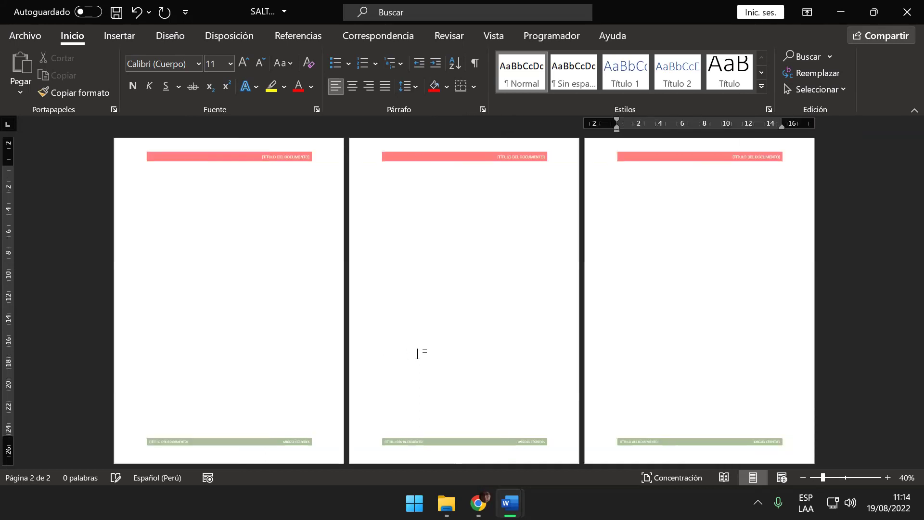
key(ctrl+Return)
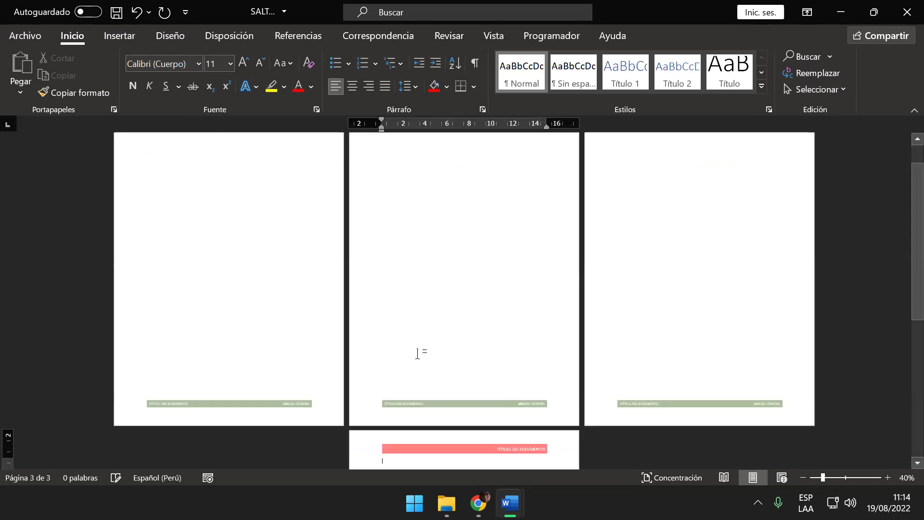
key(ctrl+Return)
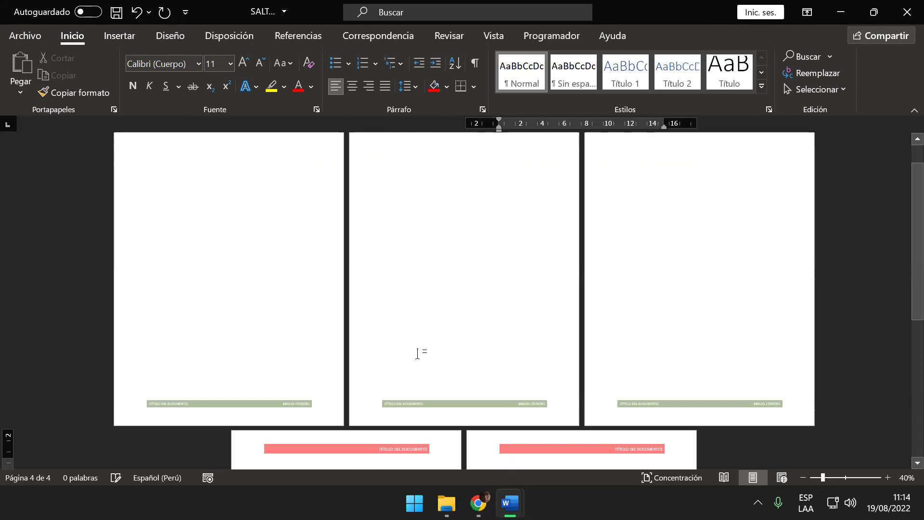
key(ctrl+Return)
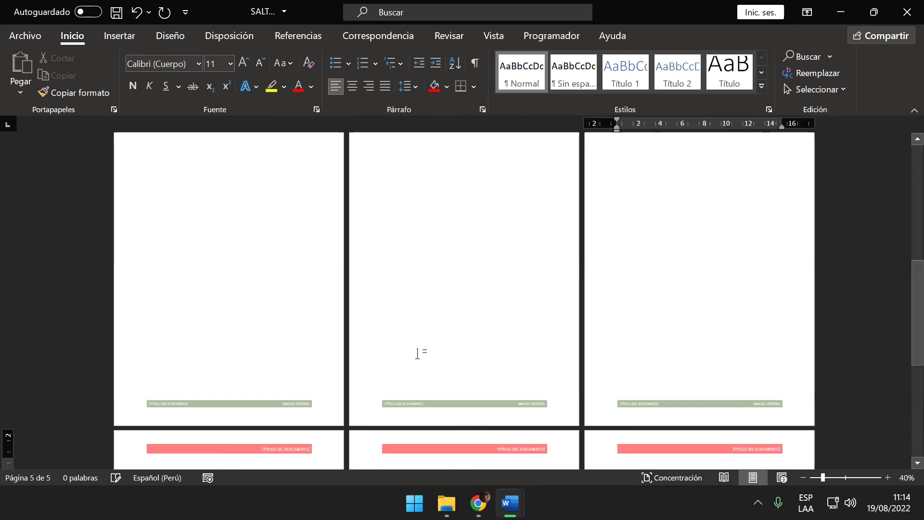
key(ctrl+Return)
key(ctrl+Return)
key(ctrl+Return)
key(ctrl+Return)
key(ctrl+Return)
key(ctrl+Return)
key(ctrl+Return)
key(ctrl+Return)
key(ctrl+Return)
key(ctrl+Return)
key(ctrl+Return)
key(ctrl+Return)
key(ctrl+Return)
key(ctrl+Return)
key(ctrl+Return)
key(ctrl+Return)
key(ctrl+Return)
key(ctrl+Return)
key(ctrl+Return)
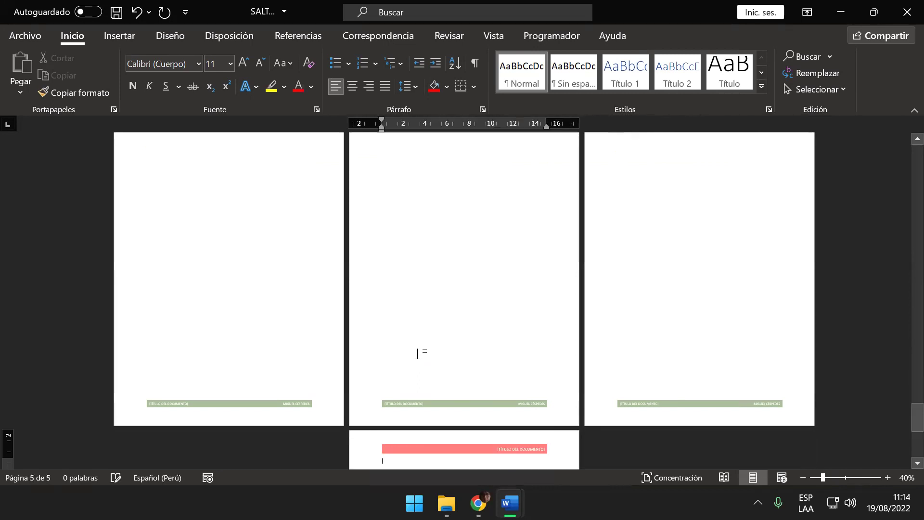
key(ctrl+Return)
ctrl+scroll(428, 363, down, 1)
ctrl+scroll(427, 362, down, 2)
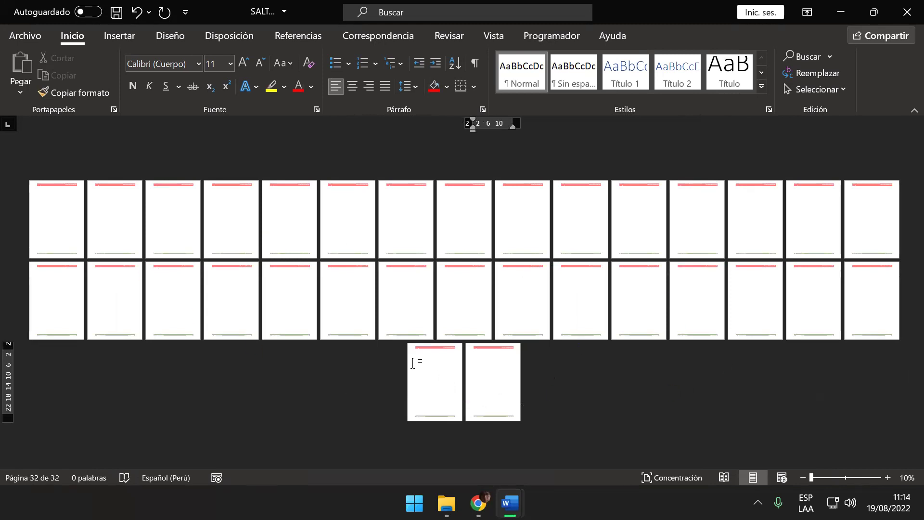
ctrl+scroll(412, 363, up, 2)
ctrl+scroll(411, 361, up, 1)
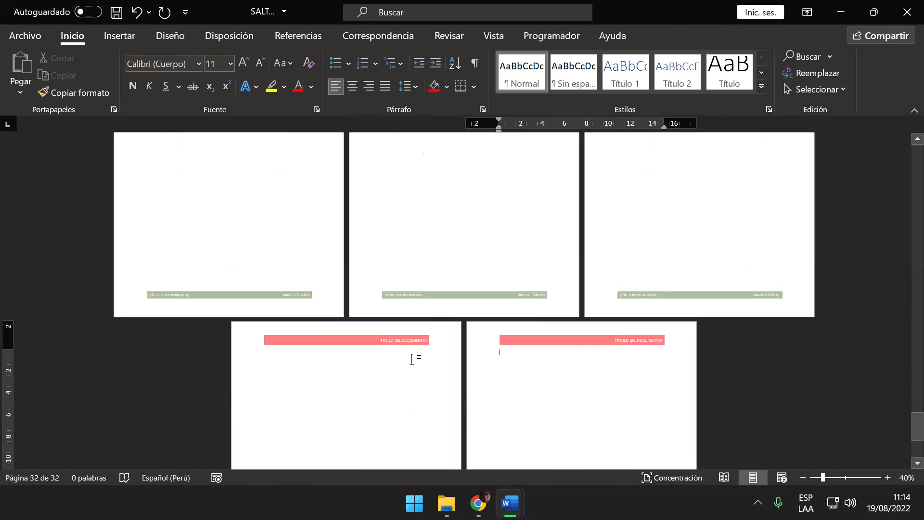
Undo the added page breaks so the document is a single blank page with 0 words.
key(ctrl+Home)
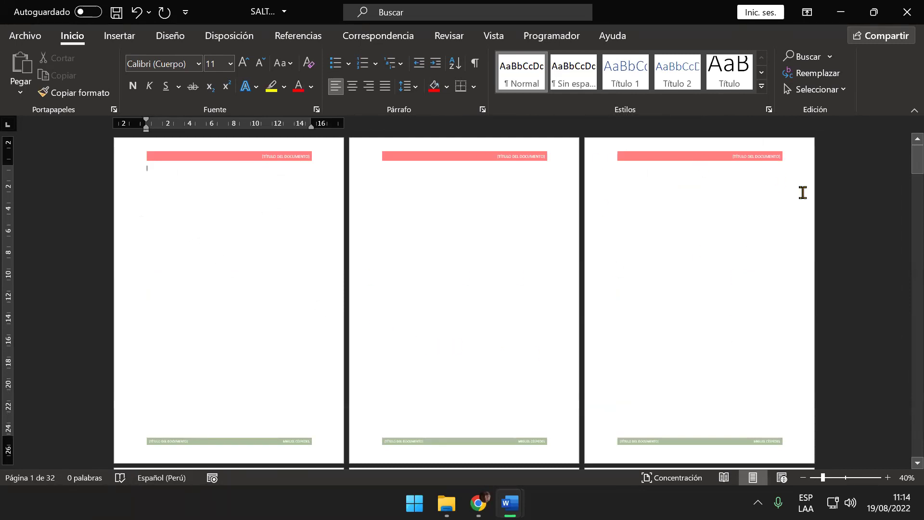
ctrl+scroll(331, 297, down, 1)
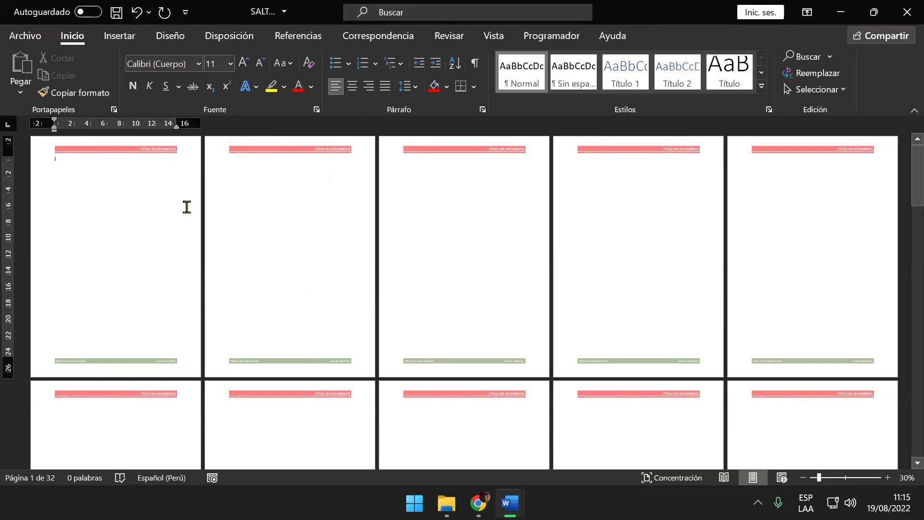
key(ctrl+z)
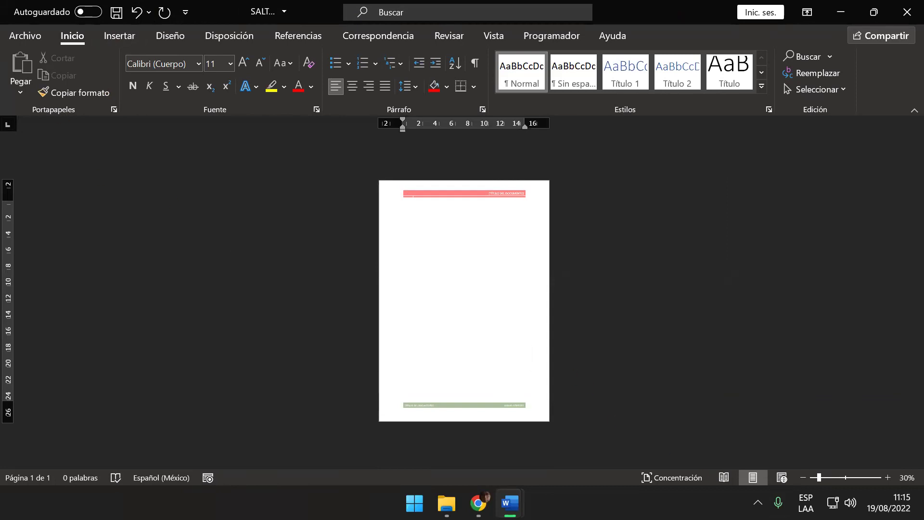
Switch the keyboard input language to Español (Perú).
click(805, 503)
key(alt+shift)
scroll(474, 262, up, 1)
scroll(472, 264, up, 1)
scroll(469, 266, down, 1)
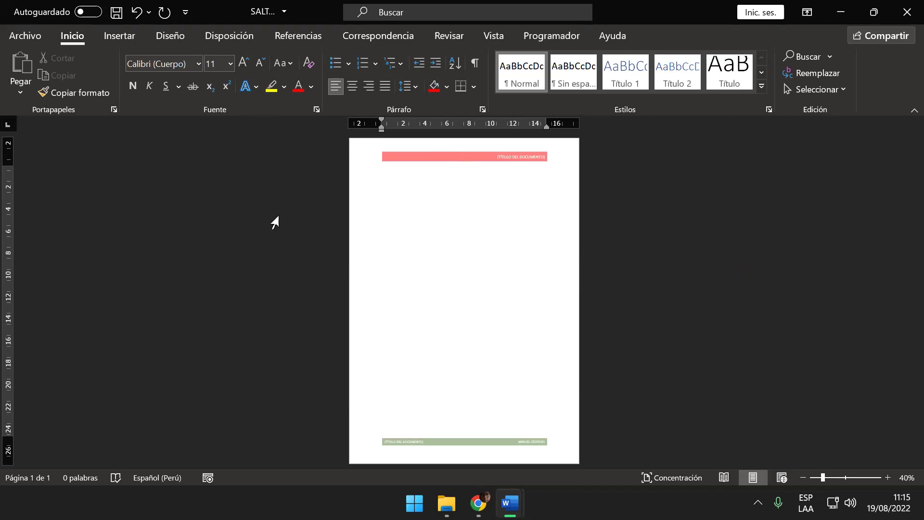
mouse_move(510, 504)
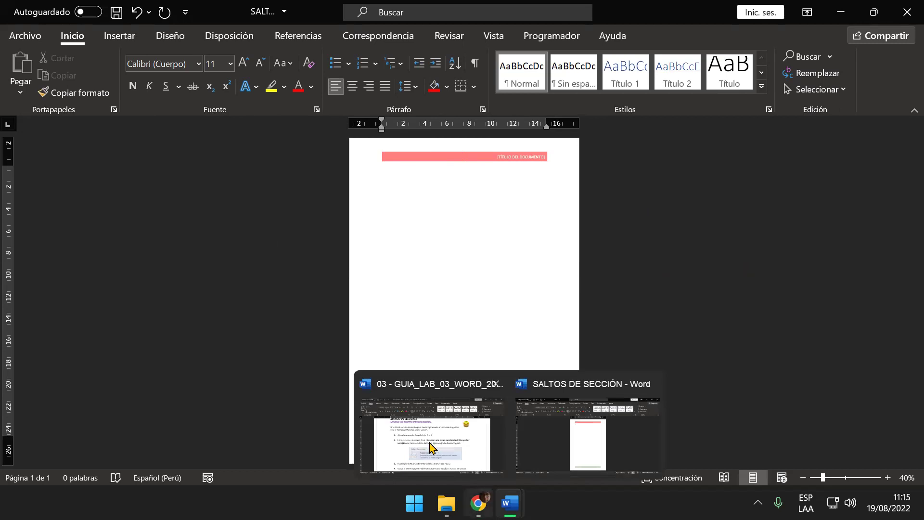
Glance at the GUIA_LAB_03 guide, then return to SALTOS DE SECCIÓN with the Disposición tab showing.
click(431, 445)
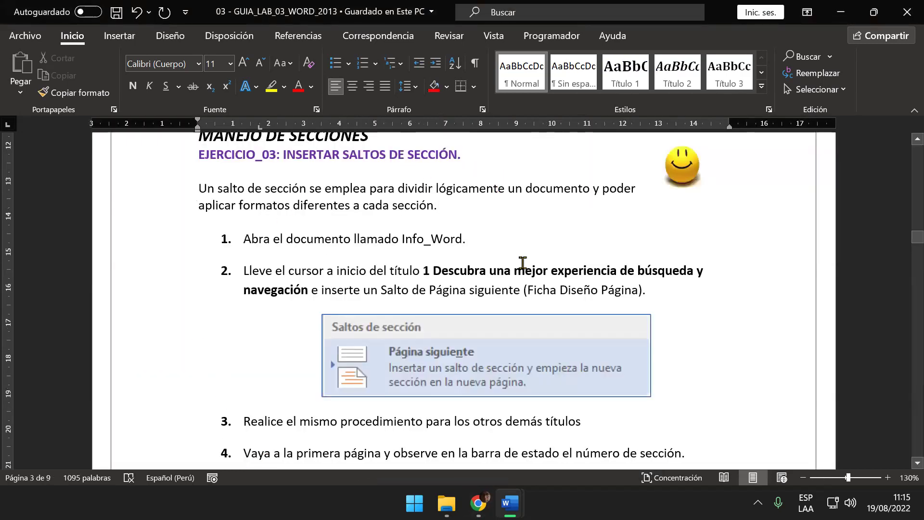
click(838, 17)
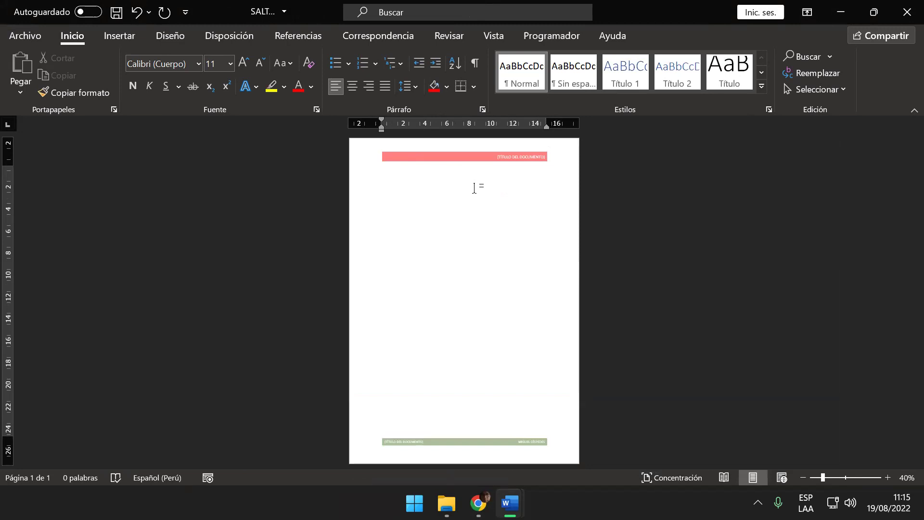
click(231, 43)
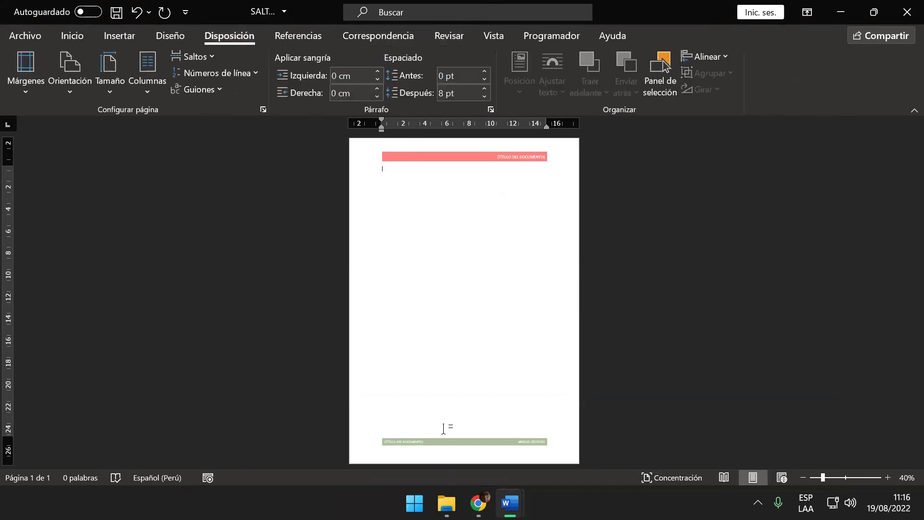
mouse_move(478, 503)
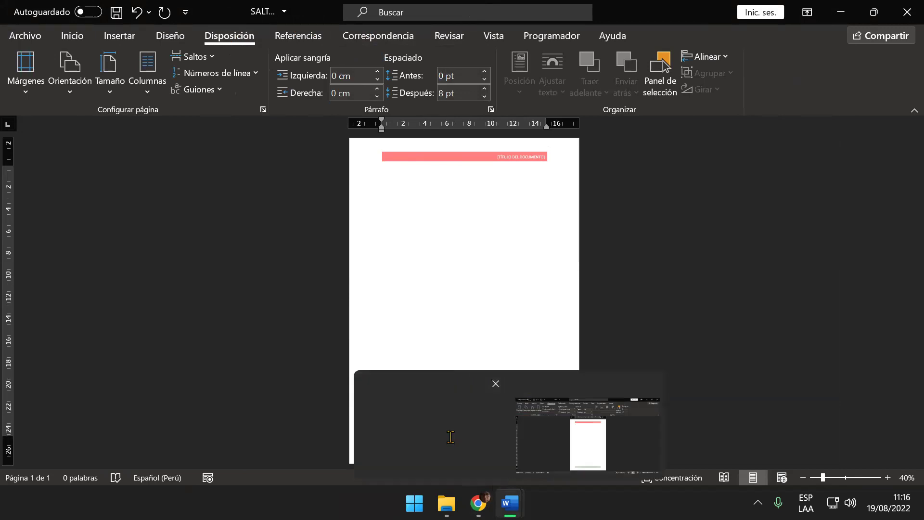
Check the lab guide again, close the WhatsApp Chrome window, and return to SALTOS DE SECCIÓN.
click(450, 436)
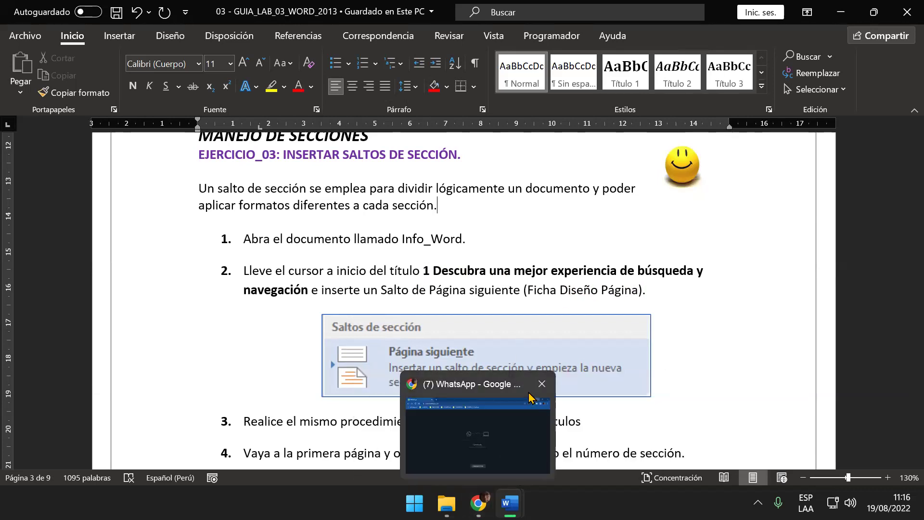
click(542, 387)
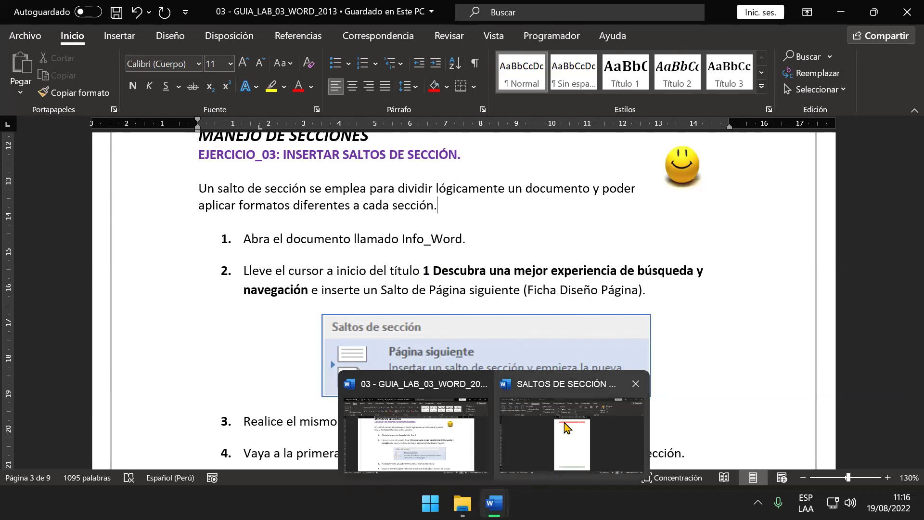
mouse_move(510, 503)
click(522, 406)
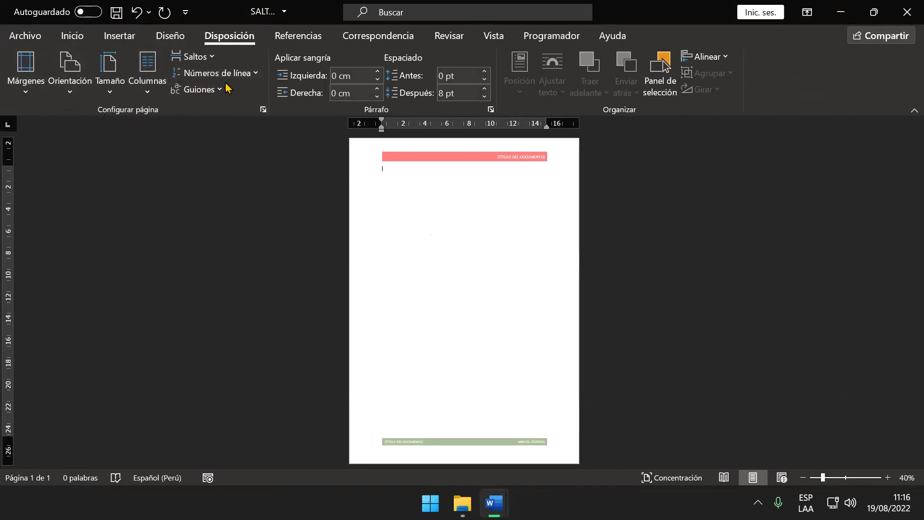
Review the Márgenes, Orientación, Tamaño and Columnas options, then show the Saltos break types.
click(25, 73)
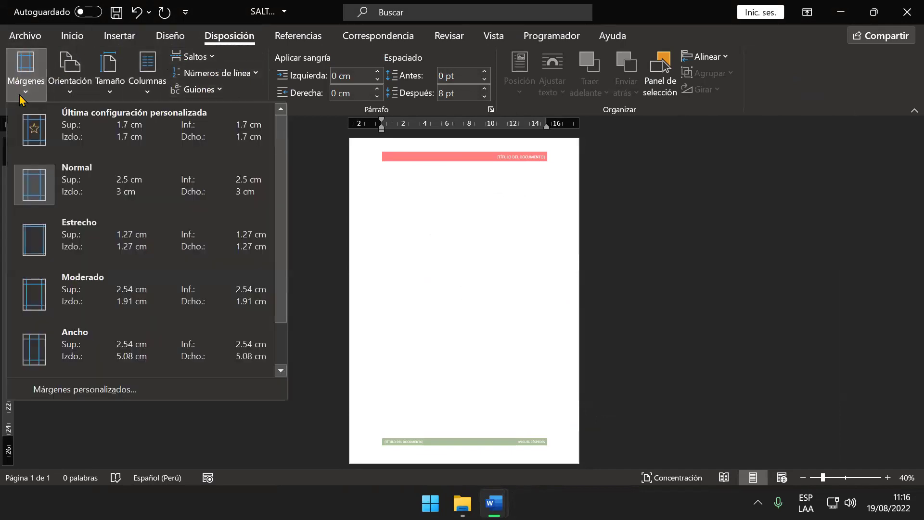
click(75, 101)
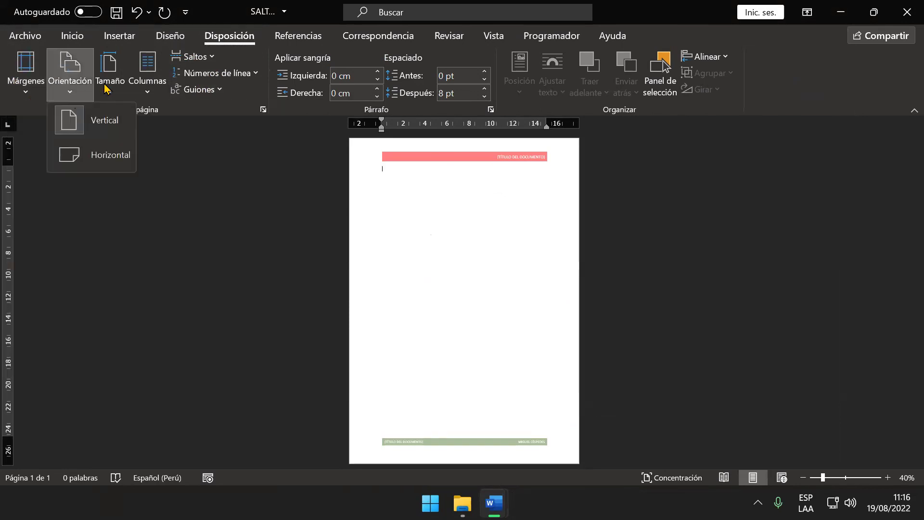
click(108, 77)
click(140, 82)
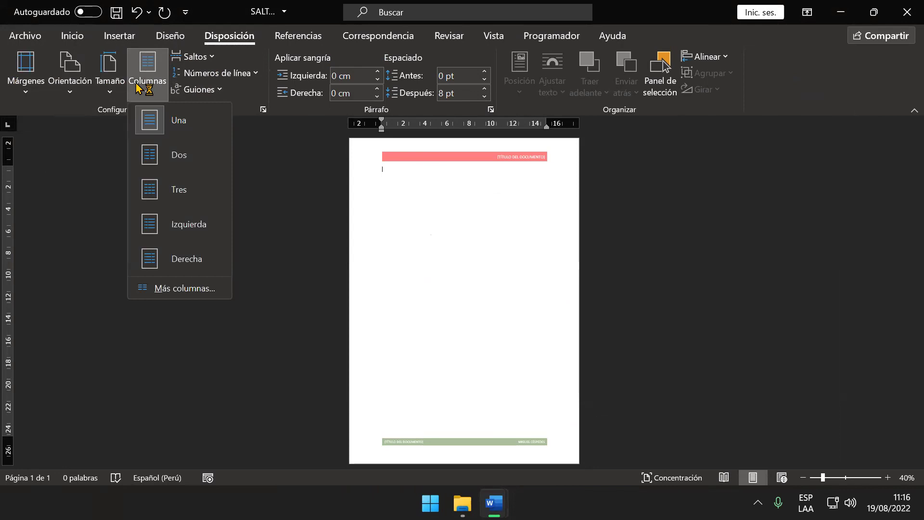
click(215, 60)
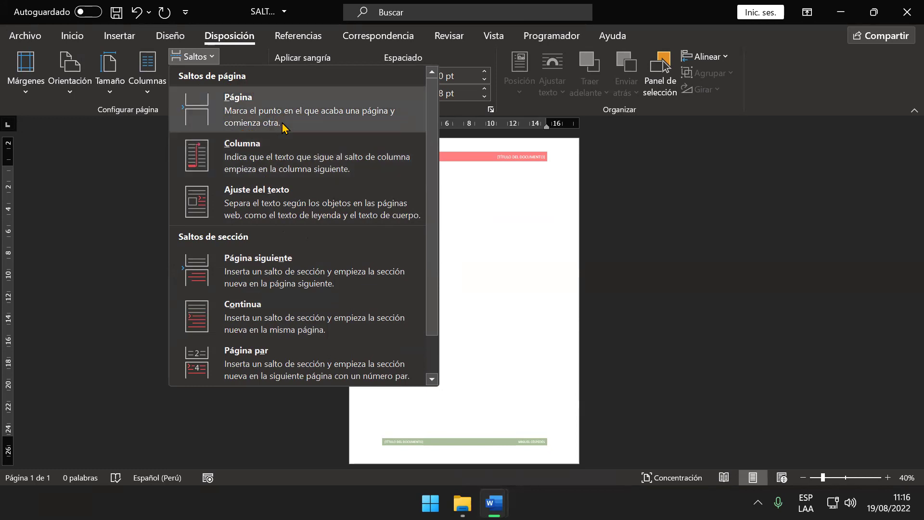
Close the Saltos list and generate five paragraphs of sample text with =RAND(5,5).
click(568, 210)
ctrl+scroll(493, 229, up, 2)
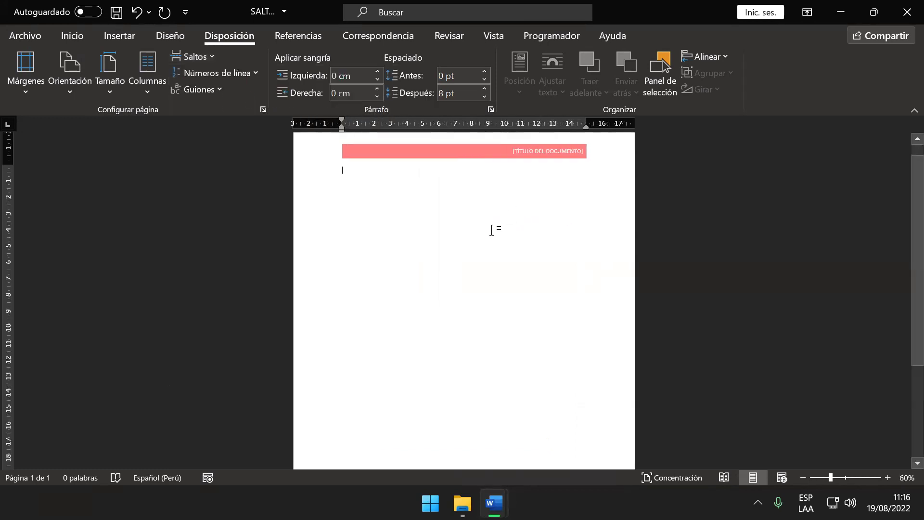
ctrl+scroll(491, 231, up, 1)
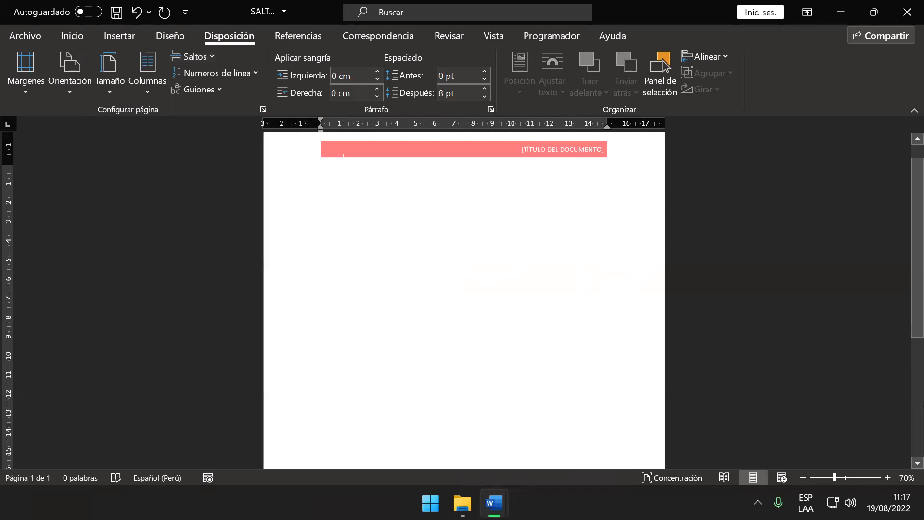
text(=RAND(5,5)
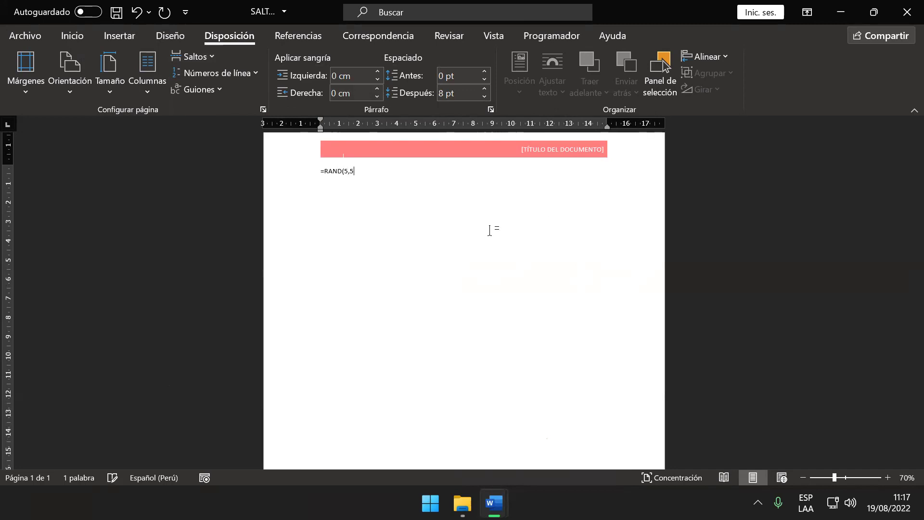
key(Return)
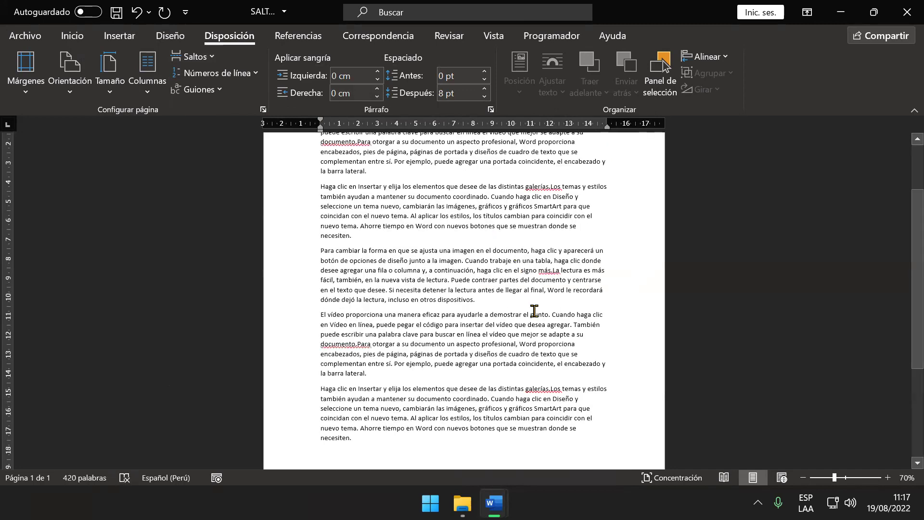
Spell-check the text accepting all four suggestions, then select the last two paragraphs.
ctrl+scroll(532, 310, down, 3)
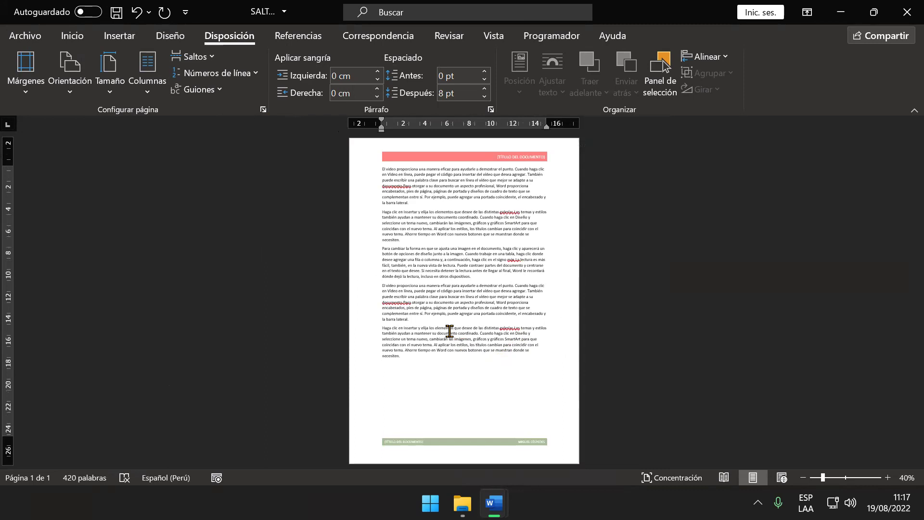
key(F7)
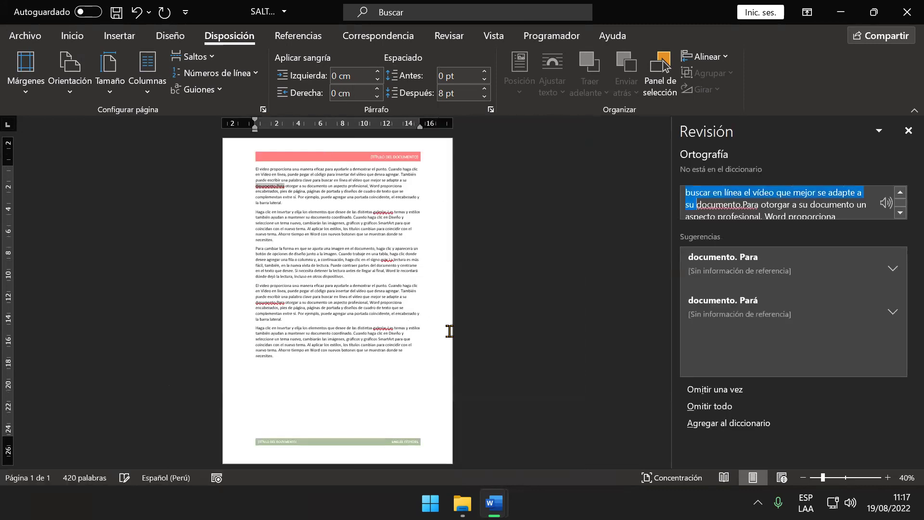
click(712, 270)
click(713, 270)
click(713, 269)
click(712, 270)
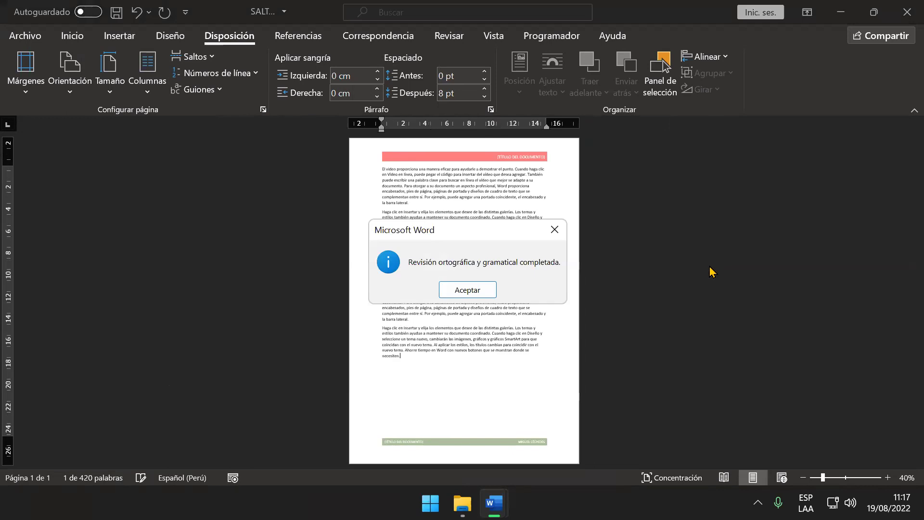
click(477, 290)
drag(353, 358, 308, 240)
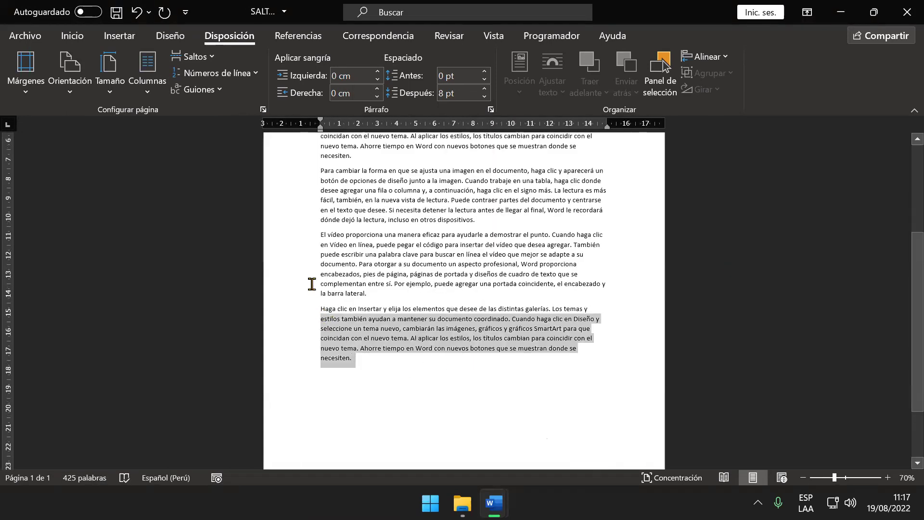
Delete the last two paragraphs, leaving three (260 words), and insert a page break after them.
key(Delete)
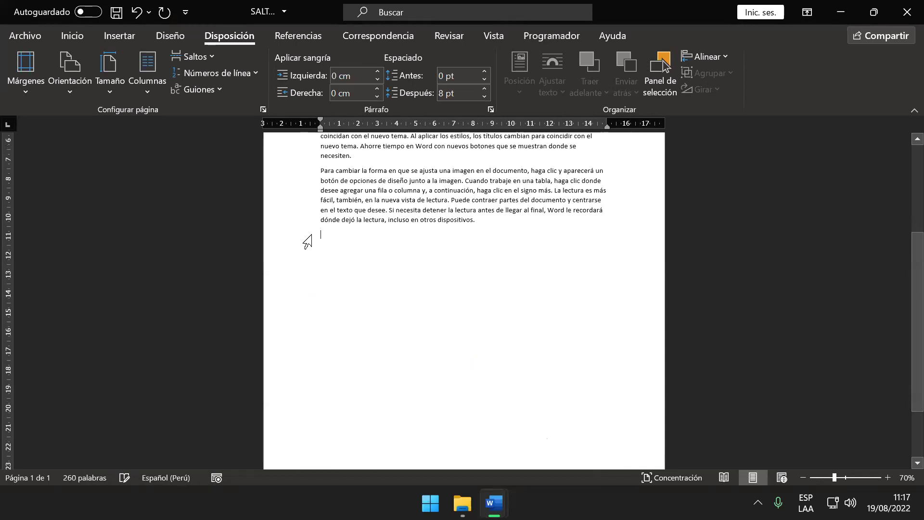
scroll(468, 325, up, 2)
scroll(529, 316, up, 1)
scroll(462, 207, up, 1)
scroll(457, 283, up, 1)
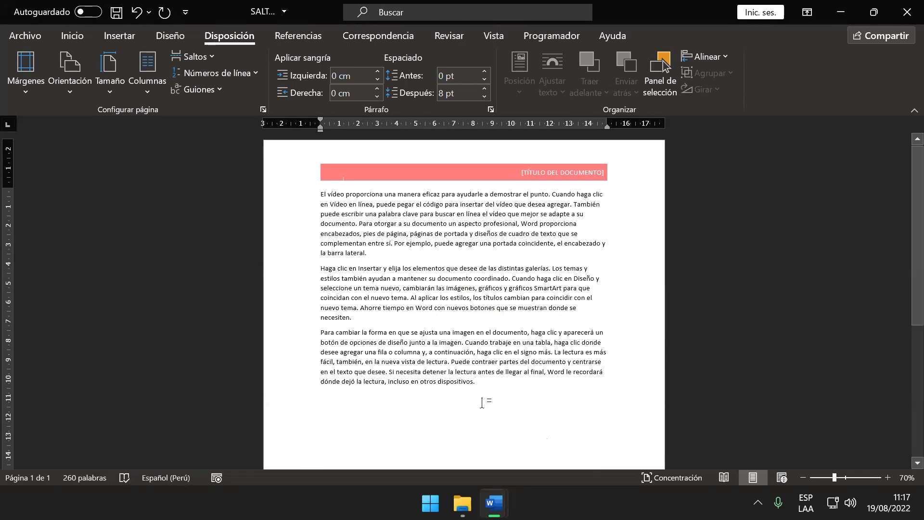
ctrl+scroll(501, 384, down, 3)
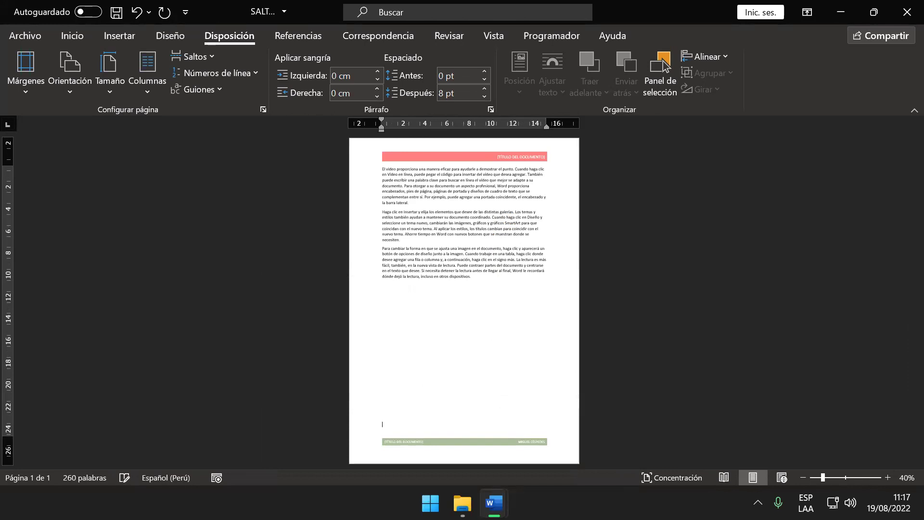
key(ctrl+Return)
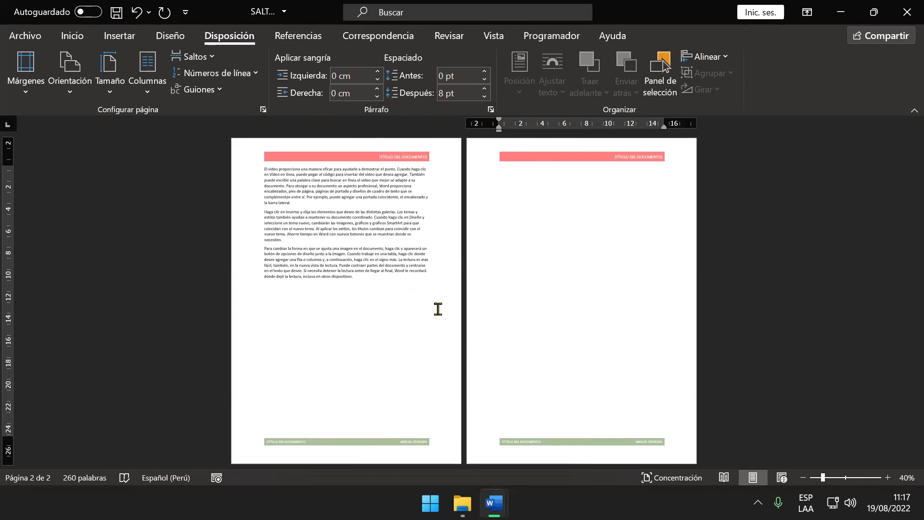
Delete the page break below the text to remove the blank second page.
click(391, 293)
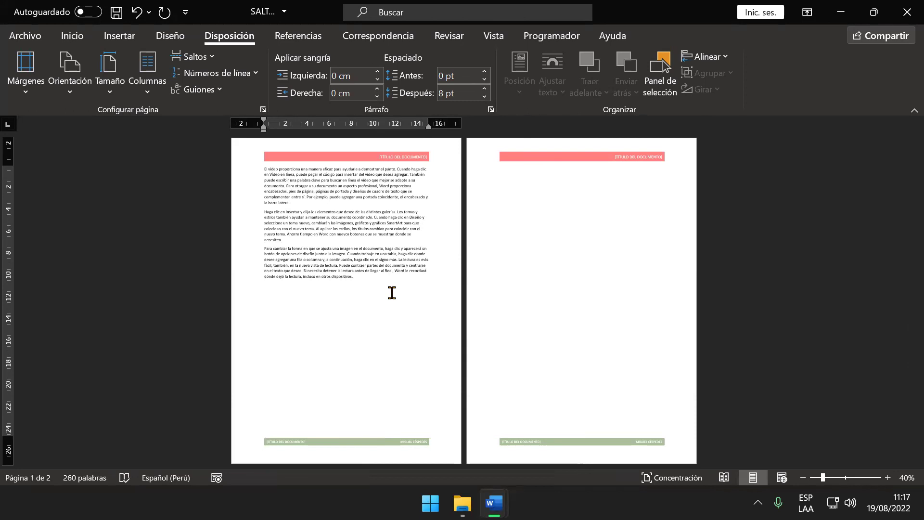
key(Delete)
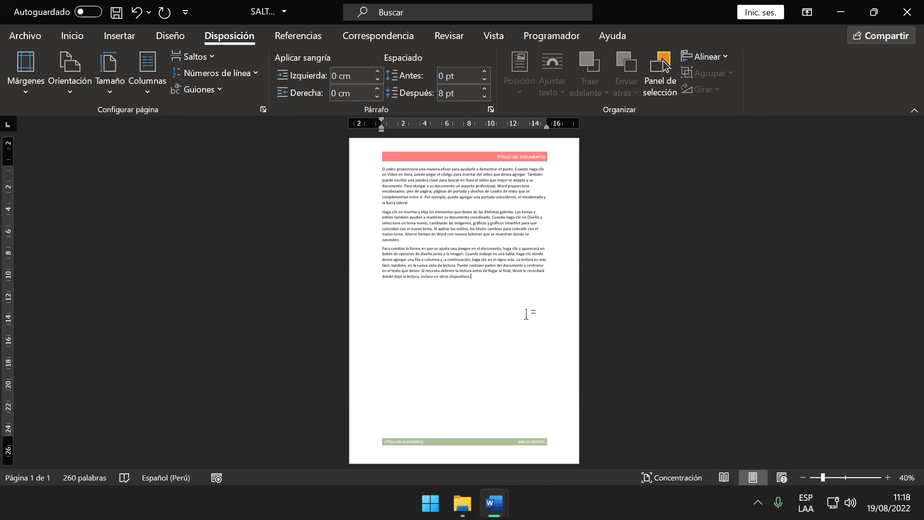
scroll(526, 314, up, 2)
scroll(524, 324, up, 1)
scroll(517, 337, up, 1)
Try a page break after 'dispositivos.' and remove it again with Backspace.
click(503, 361)
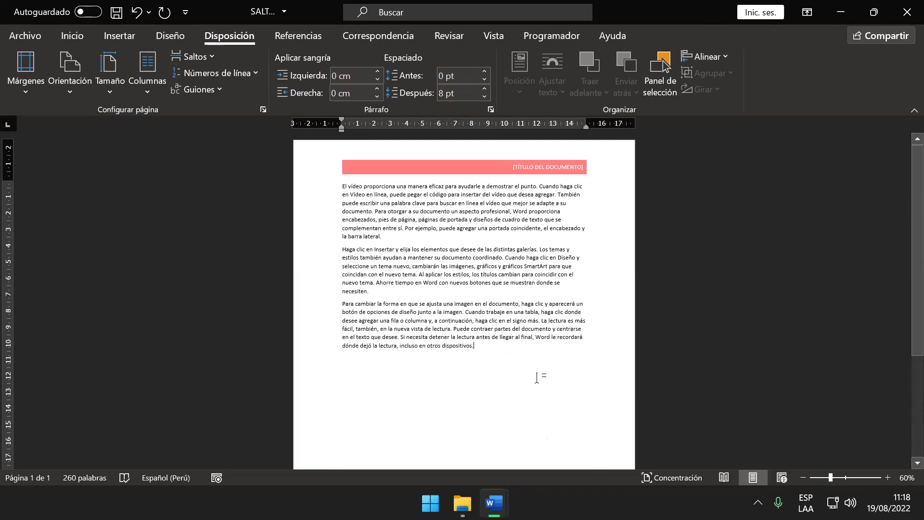
scroll(534, 384, down, 1)
scroll(534, 386, down, 1)
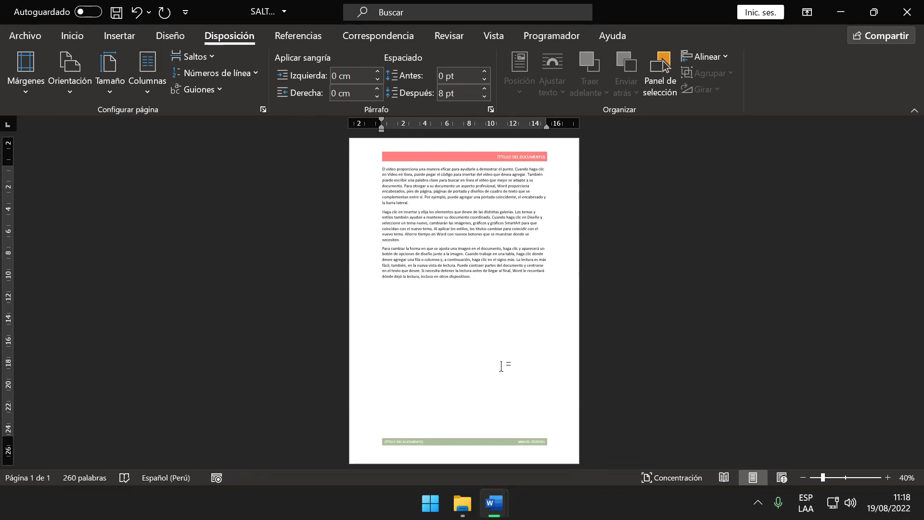
key(ctrl+Return)
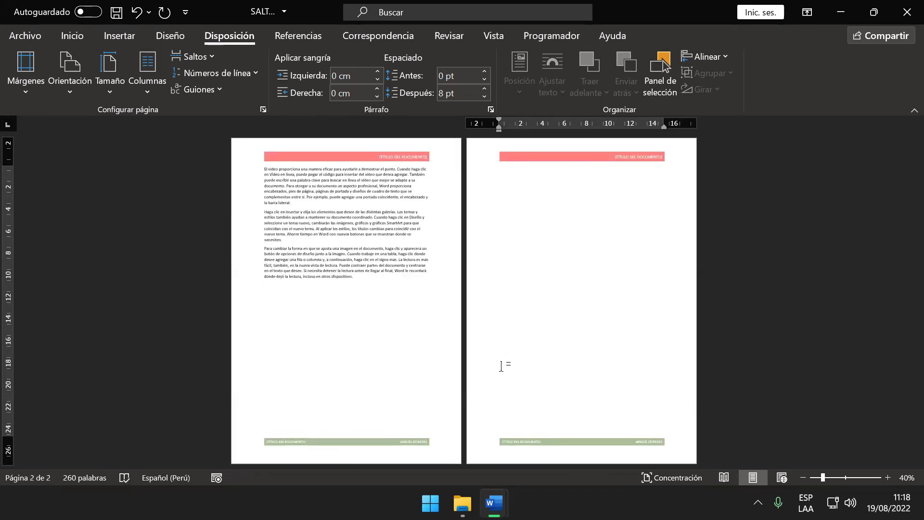
key(BackSpace)
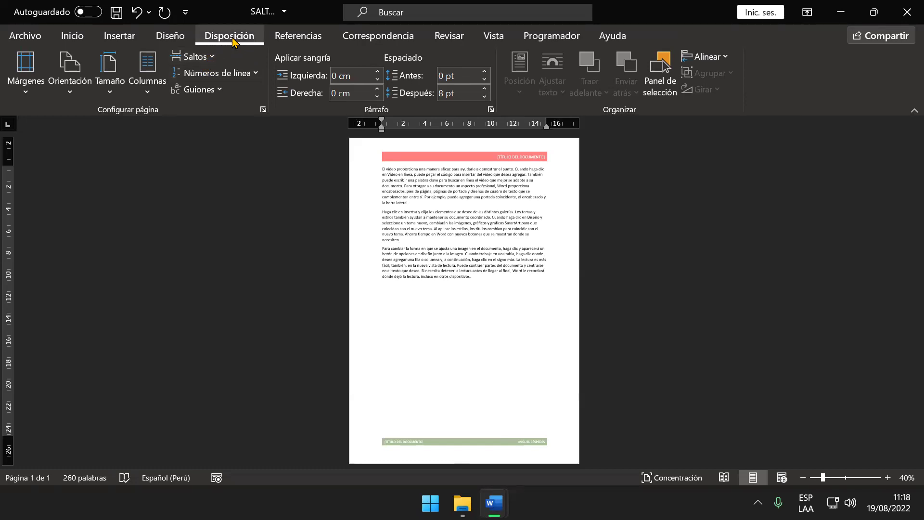
Insert a Página break and paste a copy of page 1's three paragraphs onto page 2.
click(215, 60)
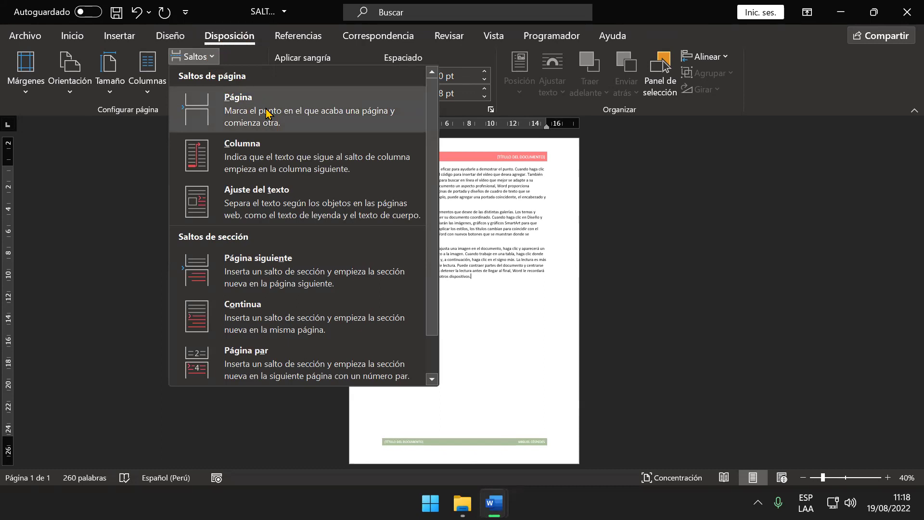
click(267, 114)
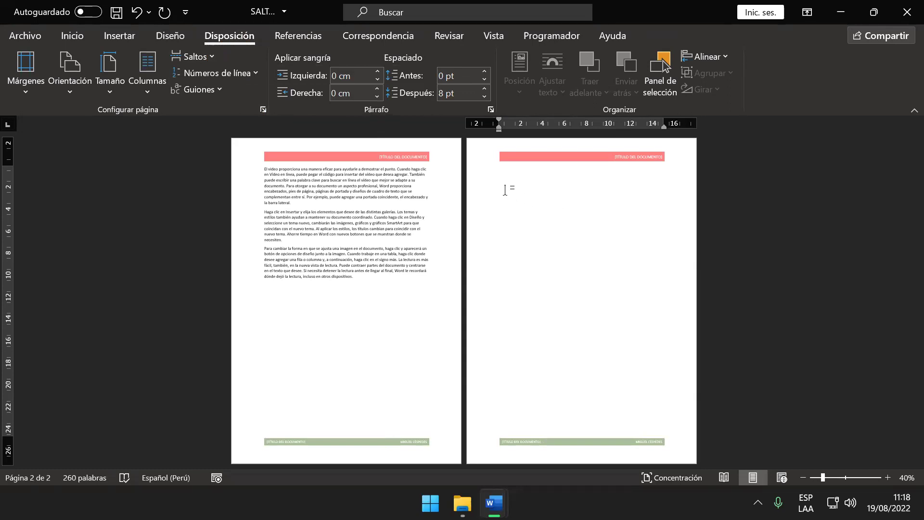
mouse_move(374, 278)
mouse_down()
mouse_move(297, 228)
mouse_move(250, 168)
mouse_up()
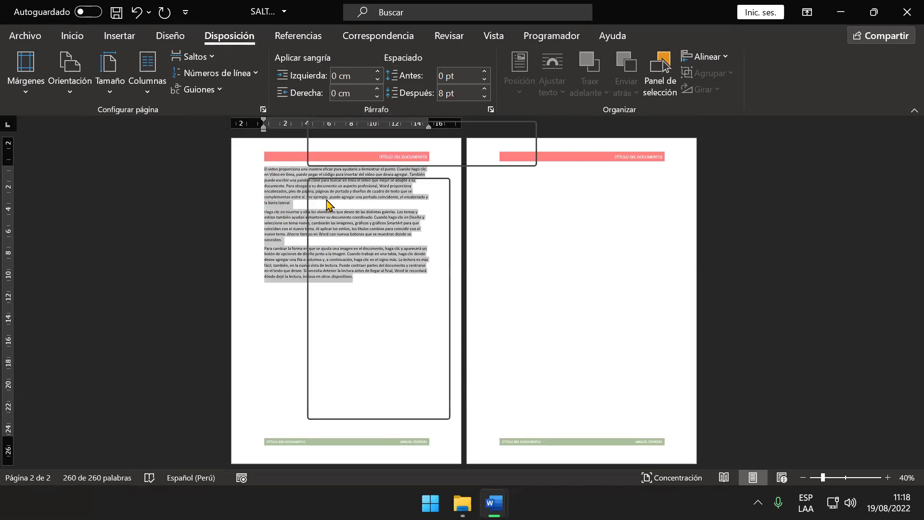
click(345, 210)
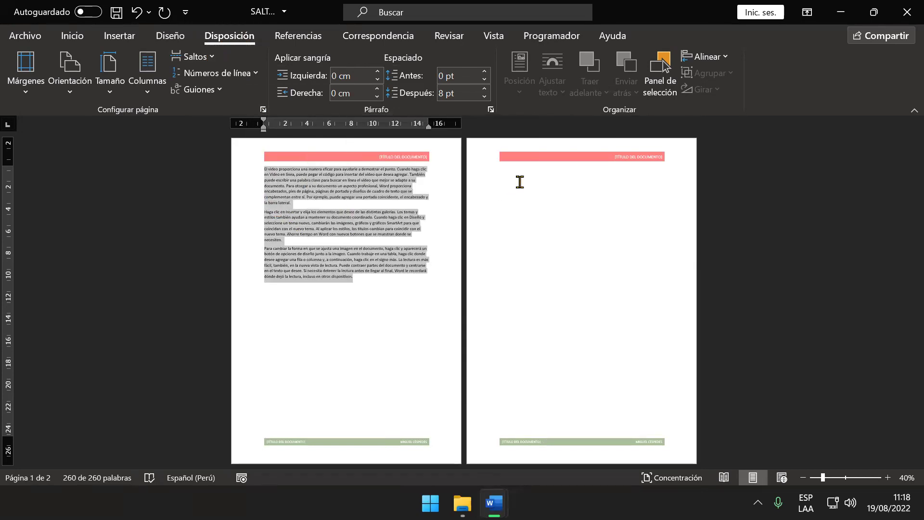
click(520, 182)
key(ctrl+v)
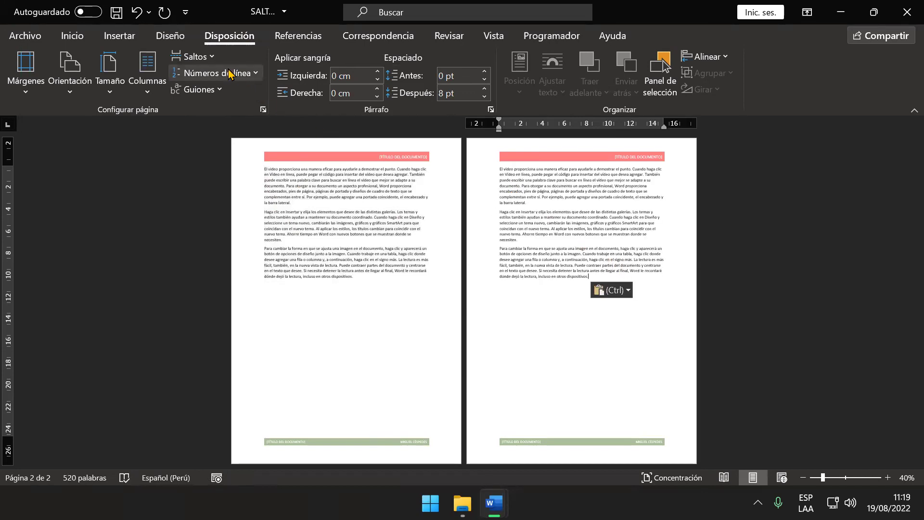
Add another Página break with the paragraphs pasted on page 3, then a break starting page 4.
click(192, 57)
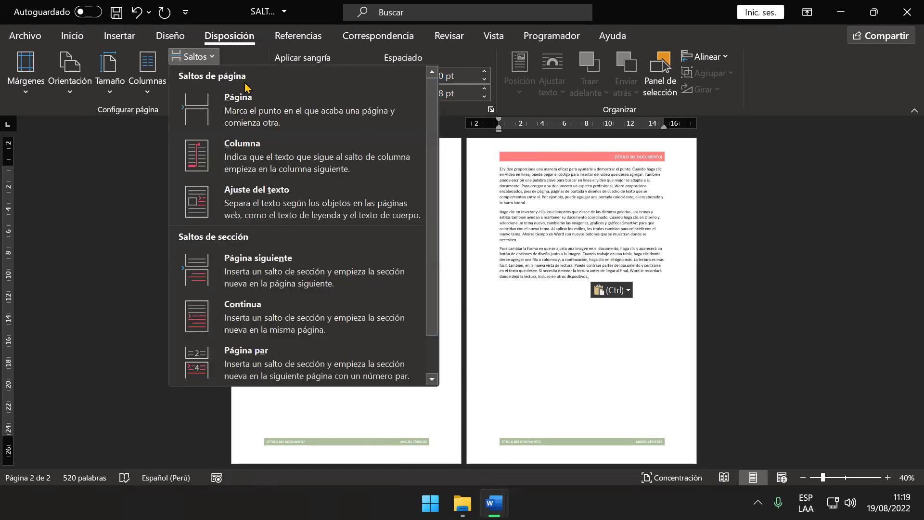
click(284, 114)
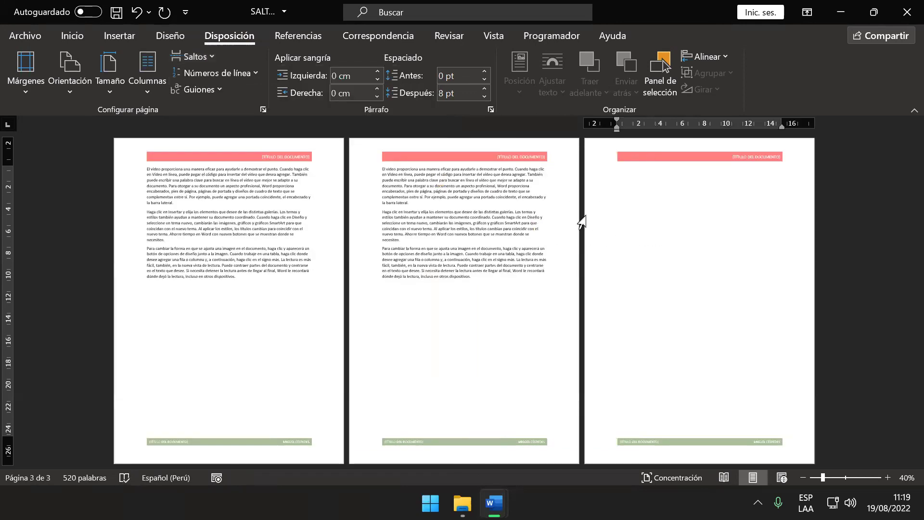
key(ctrl+v)
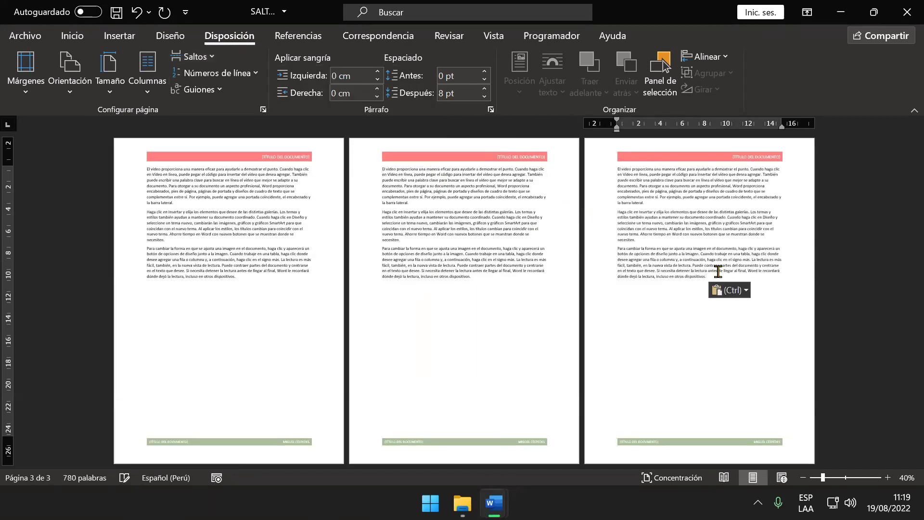
click(195, 57)
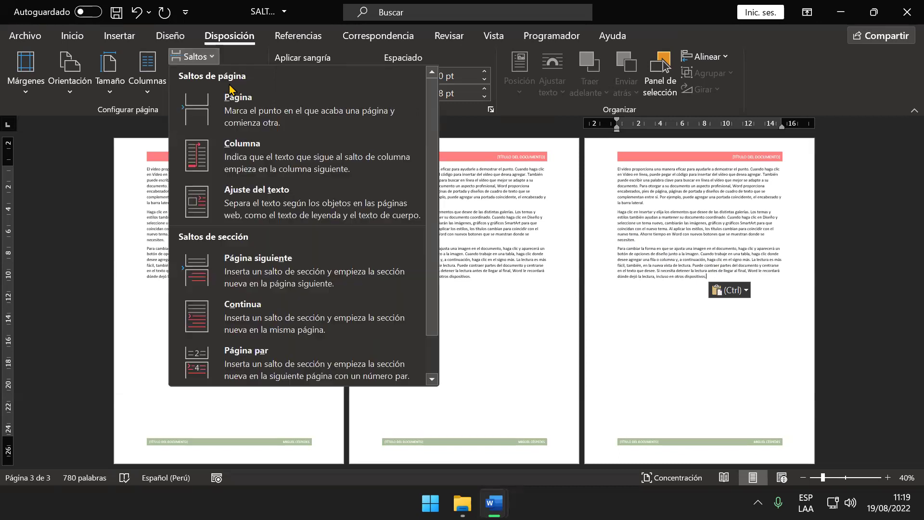
click(250, 104)
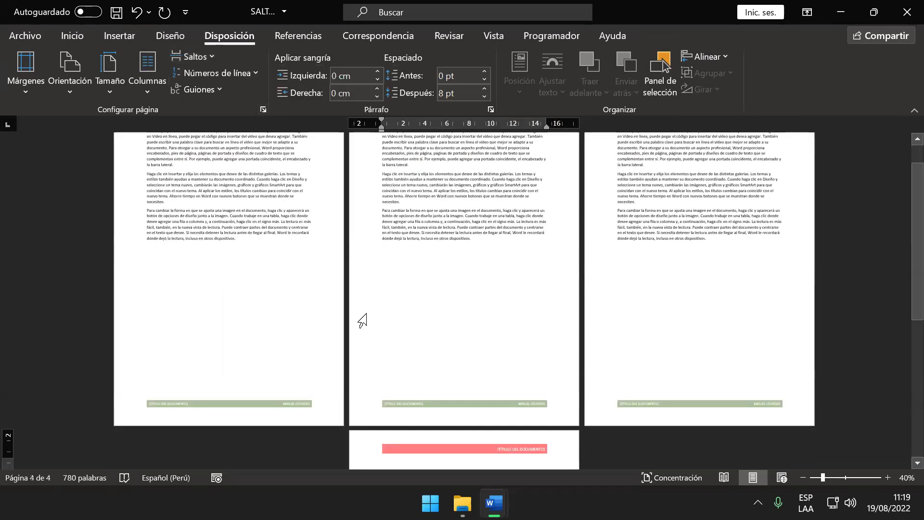
Scroll down to page 4 and add an empty line there.
scroll(362, 320, up, 2)
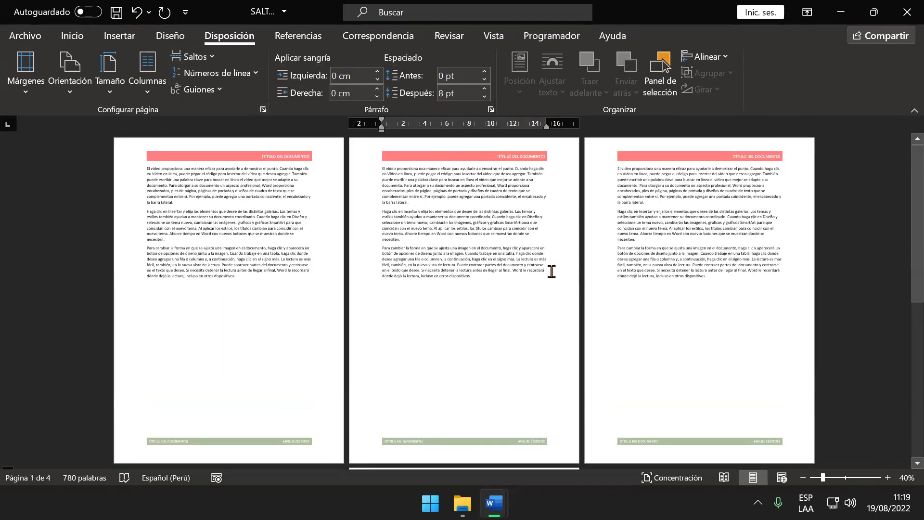
scroll(558, 308, down, 2)
scroll(625, 329, down, 2)
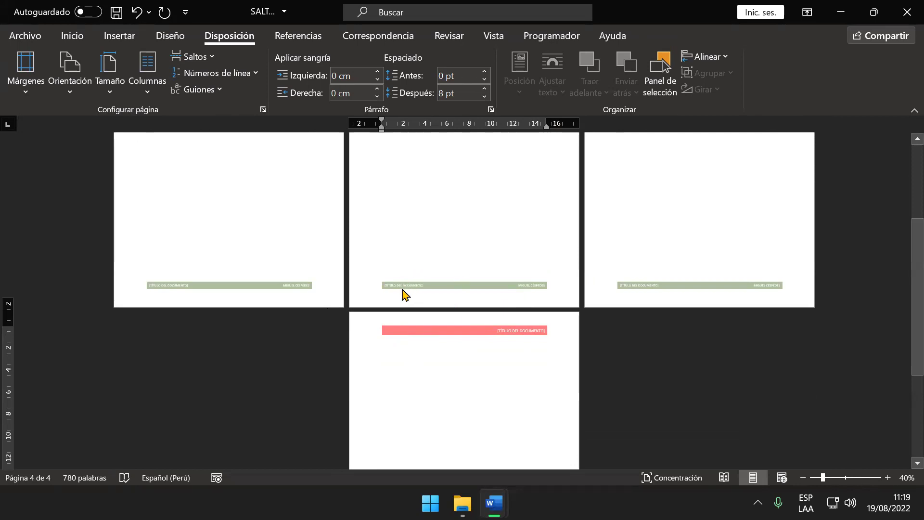
scroll(404, 288, down, 2)
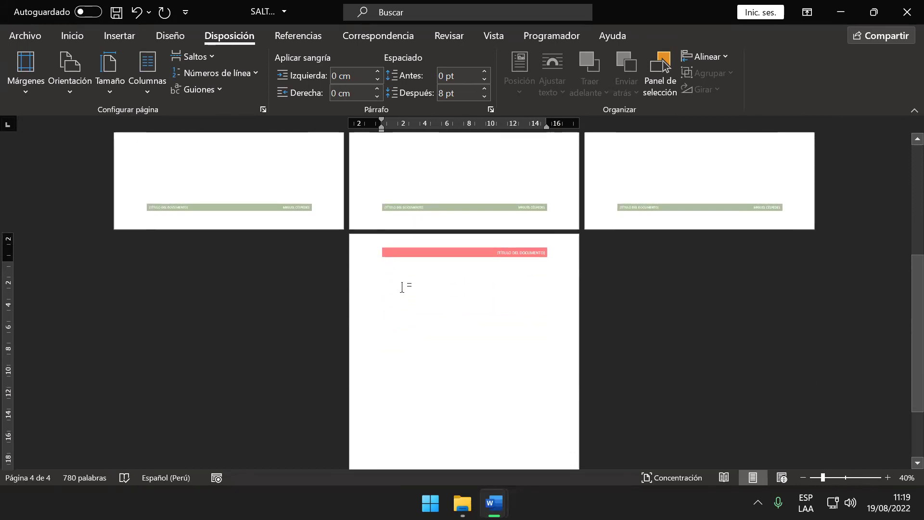
scroll(400, 292, down, 1)
scroll(399, 293, down, 1)
scroll(399, 293, down, 1)
scroll(399, 291, down, 1)
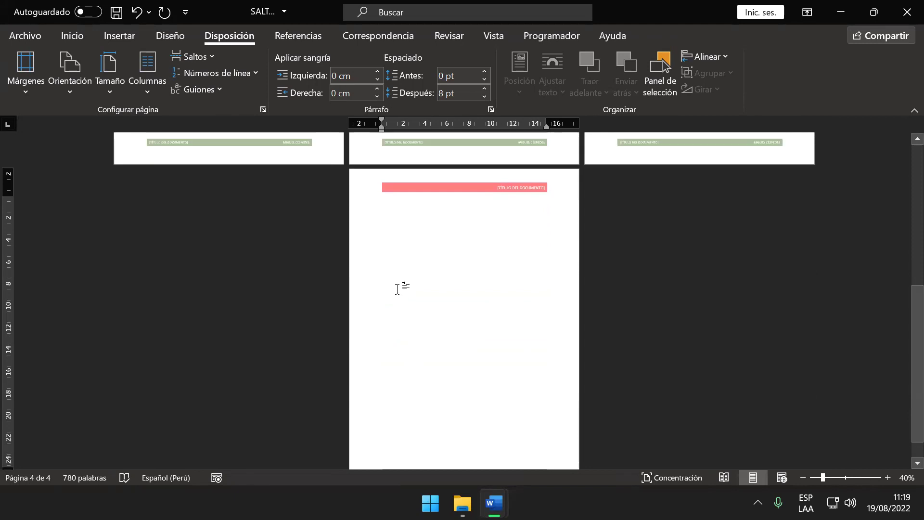
scroll(380, 294, up, 2)
scroll(307, 275, up, 2)
scroll(245, 257, up, 2)
scroll(231, 274, up, 3)
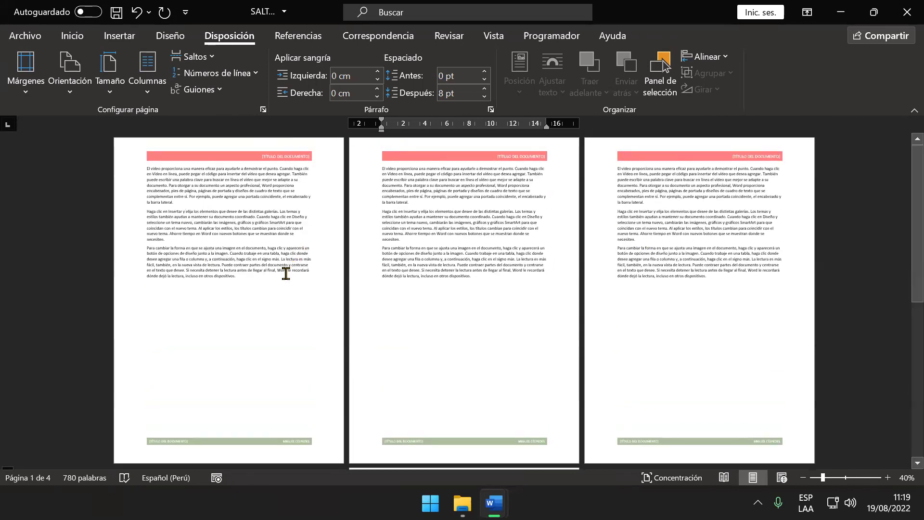
scroll(501, 375, down, 2)
scroll(484, 371, down, 2)
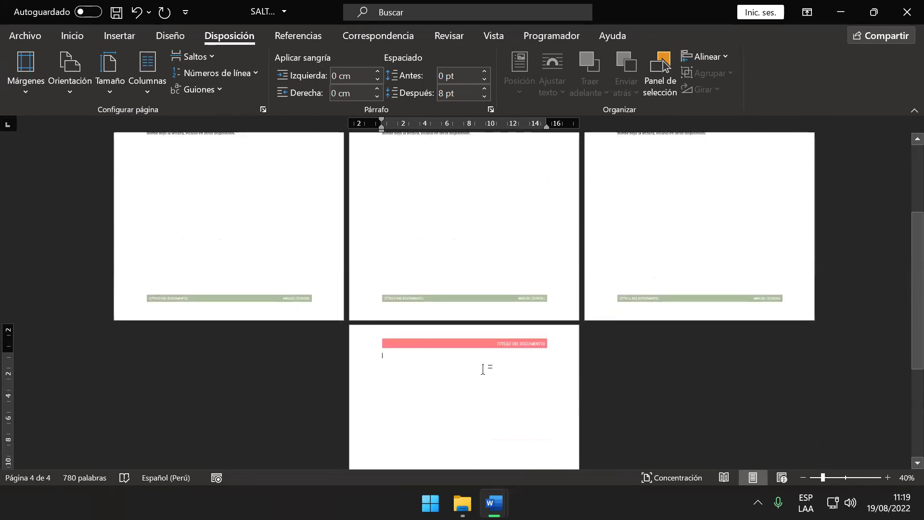
key(Return)
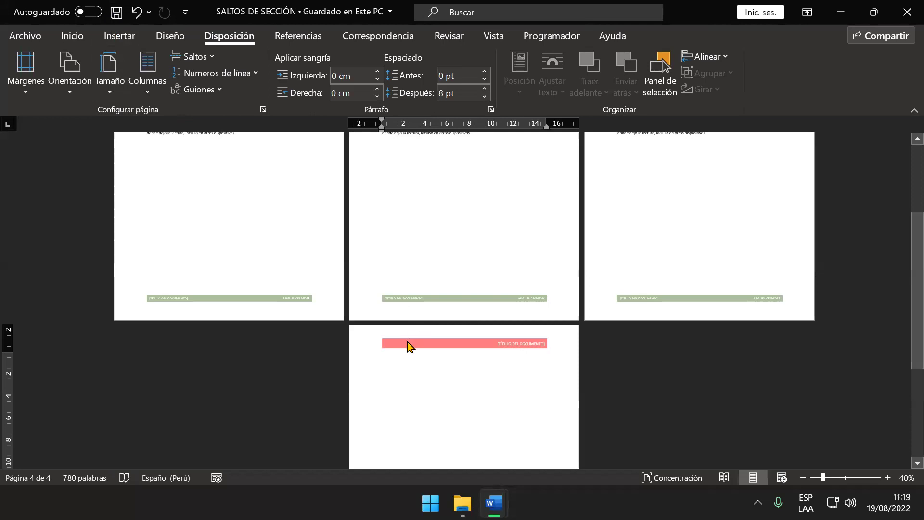
Scroll back up through the pages to review the document.
scroll(466, 410, up, 5)
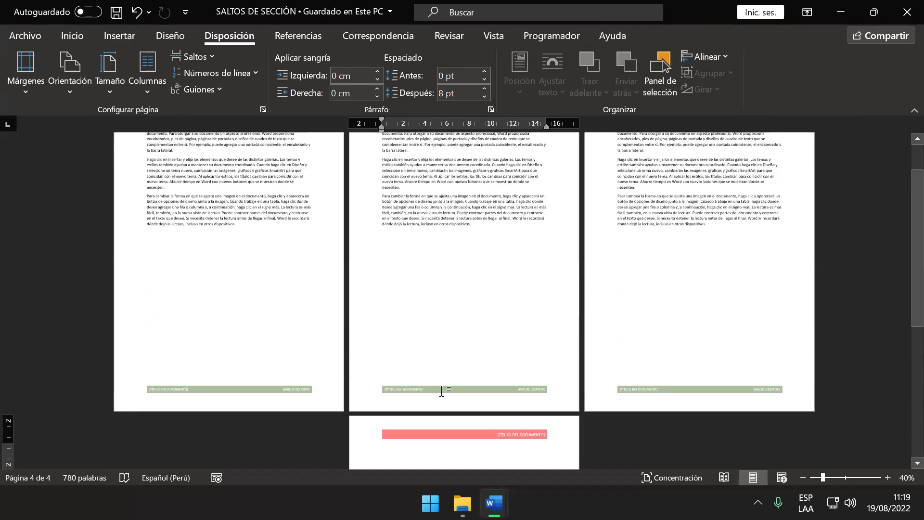
ctrl+scroll(341, 330, up, 1)
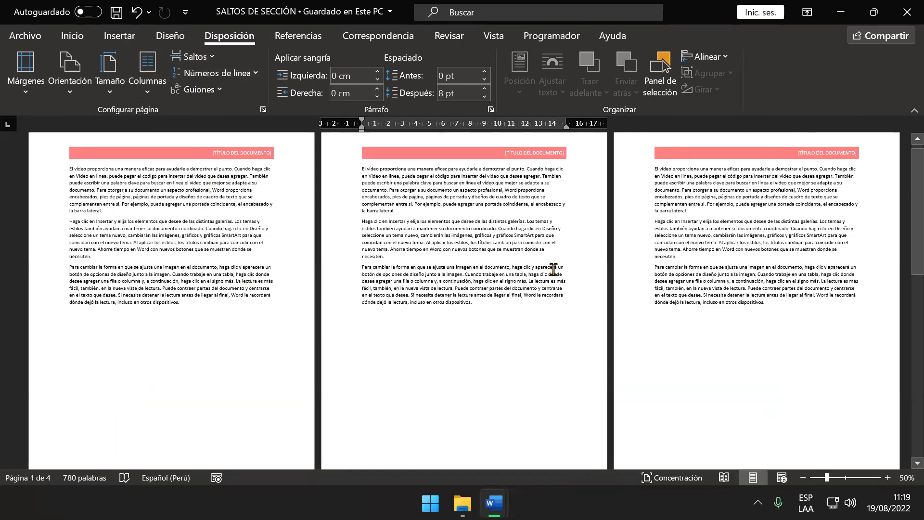
scroll(270, 221, up, 1)
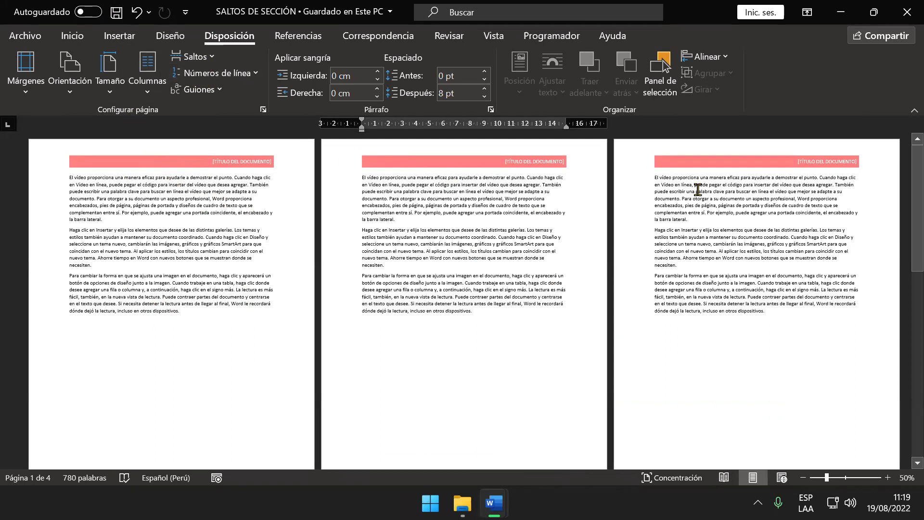
scroll(482, 337, down, 5)
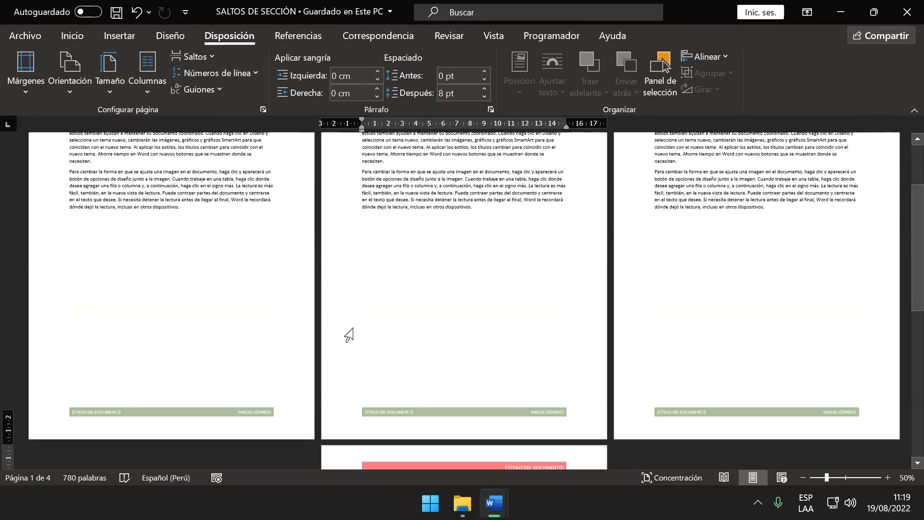
scroll(347, 327, up, 6)
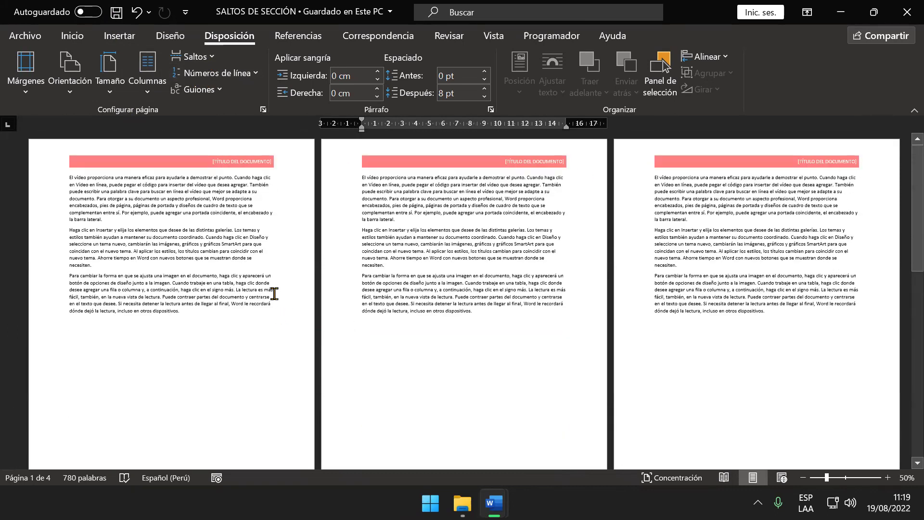
Insert the Austin header design with the [Título del documento] placeholder.
click(118, 37)
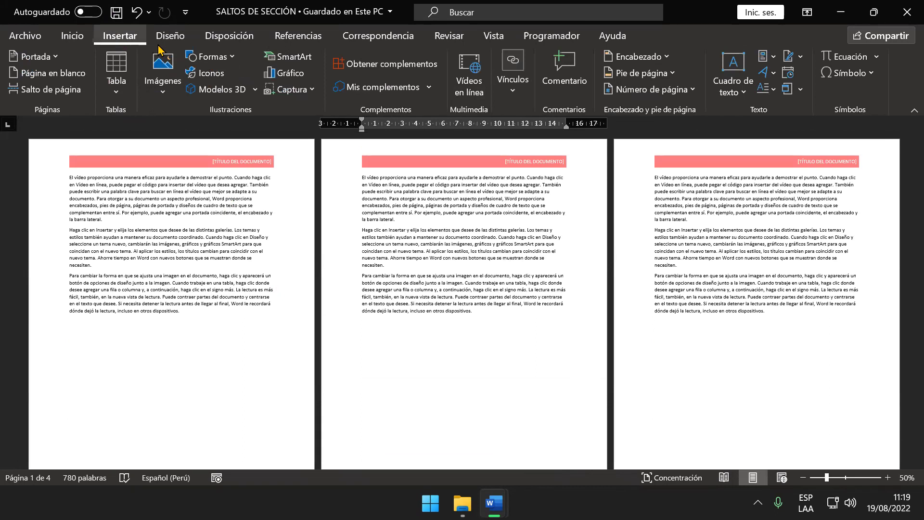
click(661, 58)
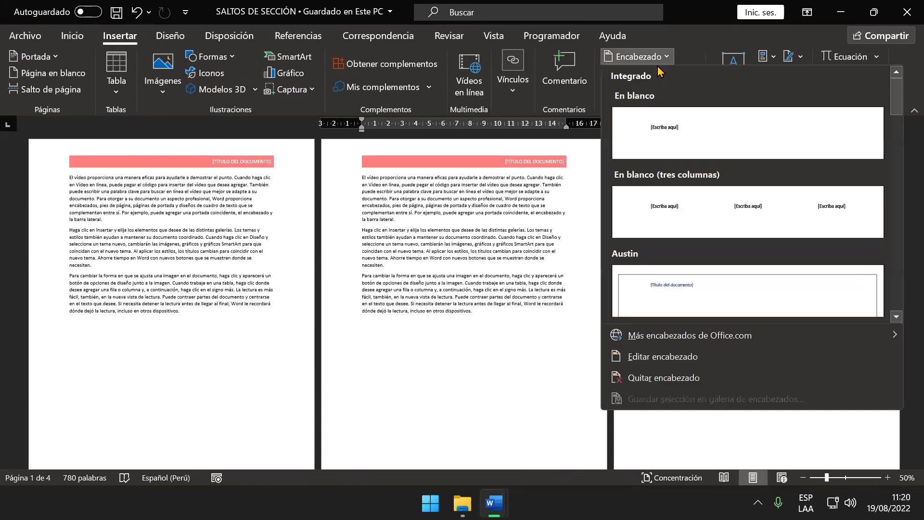
click(671, 287)
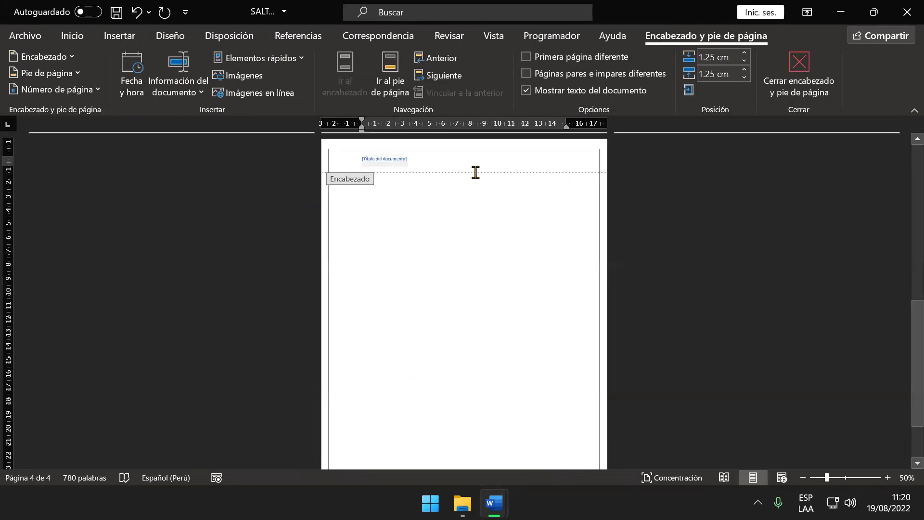
scroll(472, 260, down, 3)
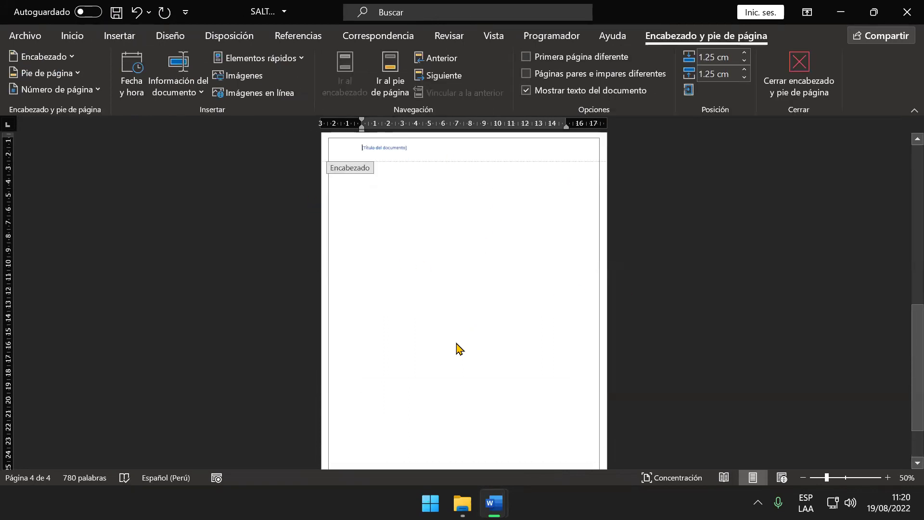
scroll(459, 339, up, 2)
scroll(452, 341, up, 2)
scroll(445, 346, up, 3)
scroll(442, 347, up, 2)
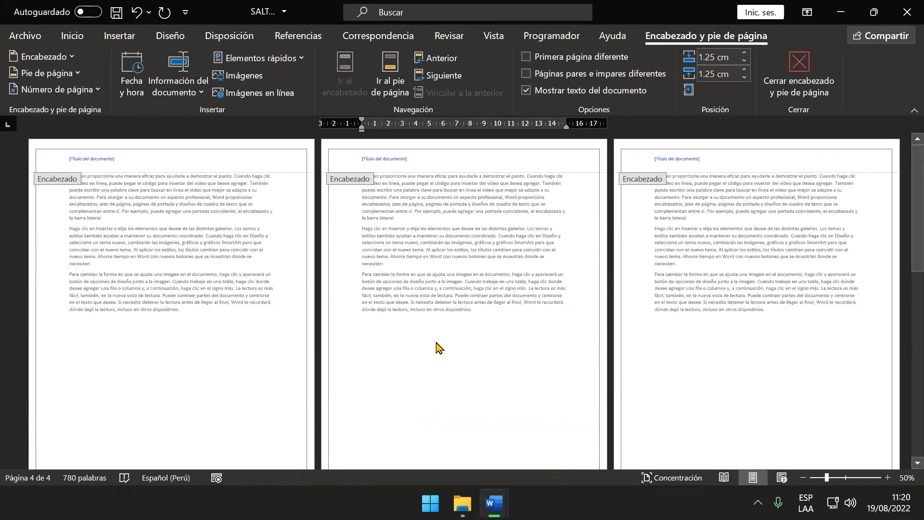
Scroll through the four pages to check the new header and green footer.
scroll(648, 334, down, 2)
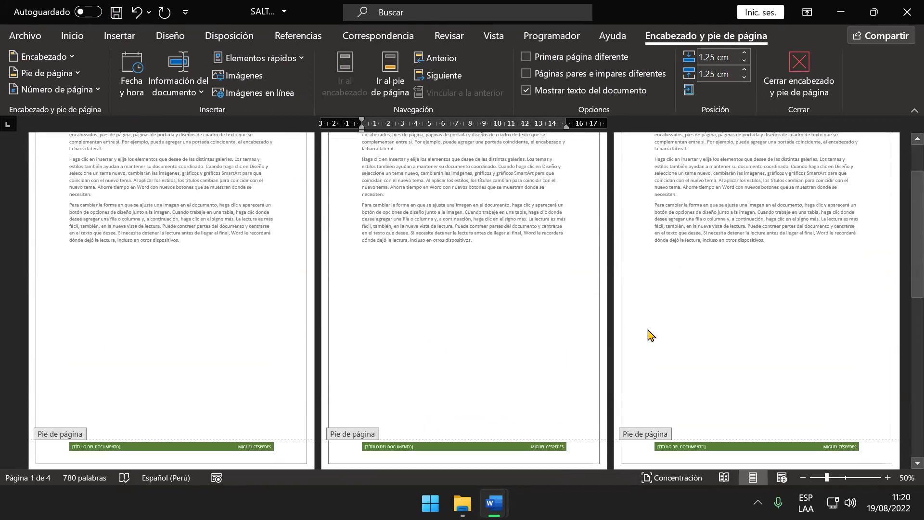
scroll(625, 355, down, 2)
scroll(487, 433, down, 2)
scroll(486, 433, down, 2)
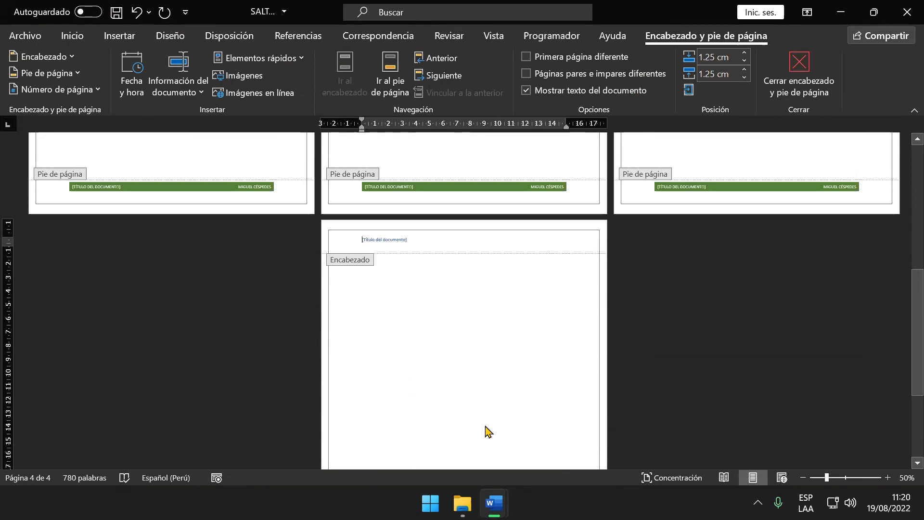
scroll(483, 426, down, 2)
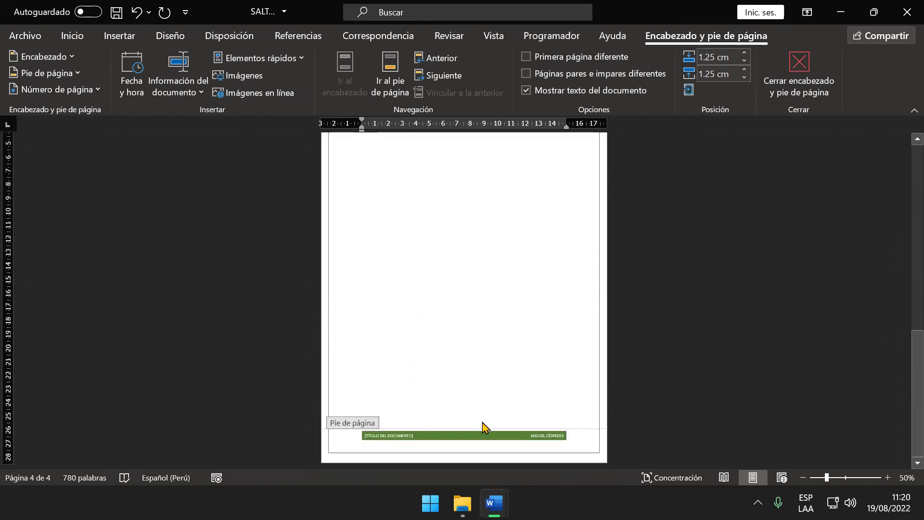
scroll(484, 427, up, 3)
scroll(483, 426, up, 2)
scroll(474, 424, up, 2)
scroll(470, 423, up, 2)
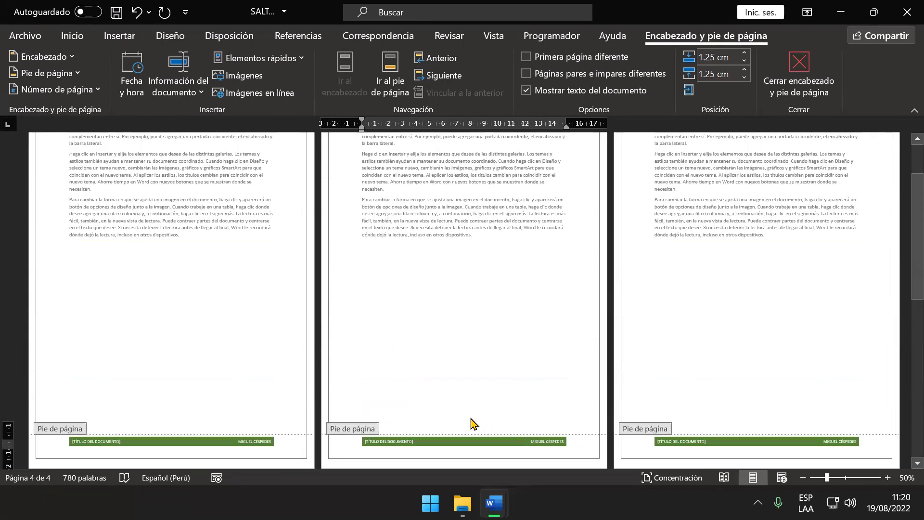
scroll(470, 423, up, 3)
ctrl+scroll(195, 226, up, 4)
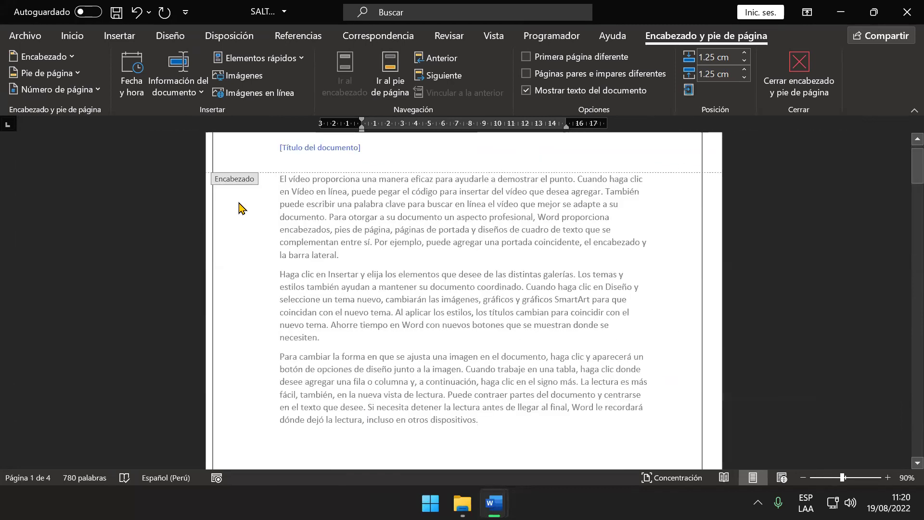
Replace the header placeholder with 'TEMA: SALTOS DE SECCIÓN', fixing the typos, then leave the header.
click(391, 151)
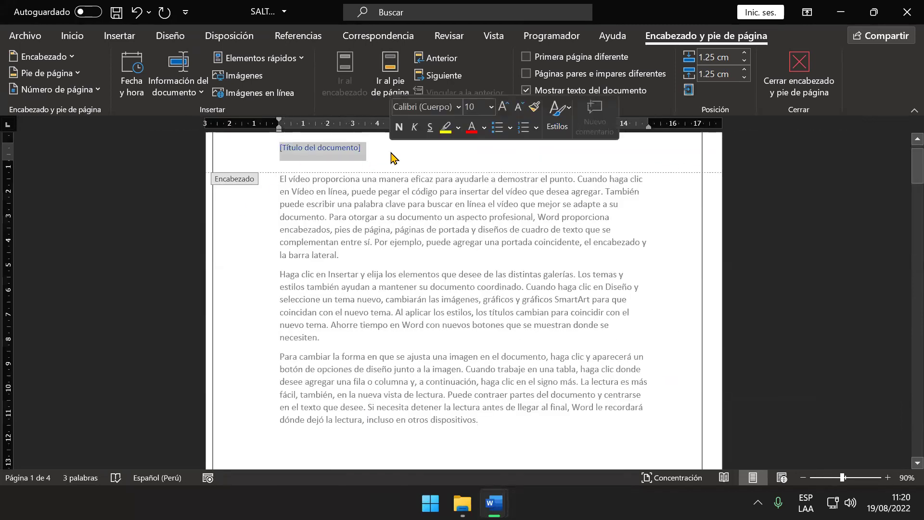
text(TEMA: SECCION)
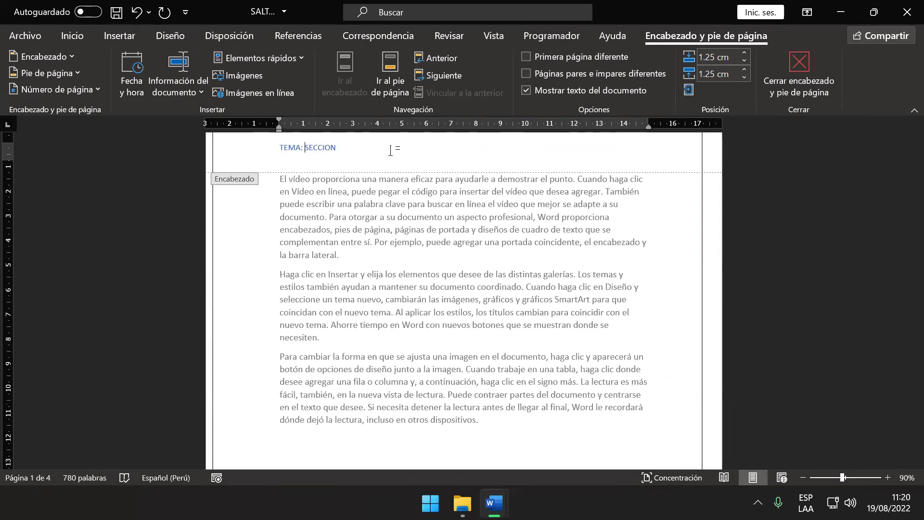
text(SAL)
text(TP)
key(BackSpace)
text(OS DE)
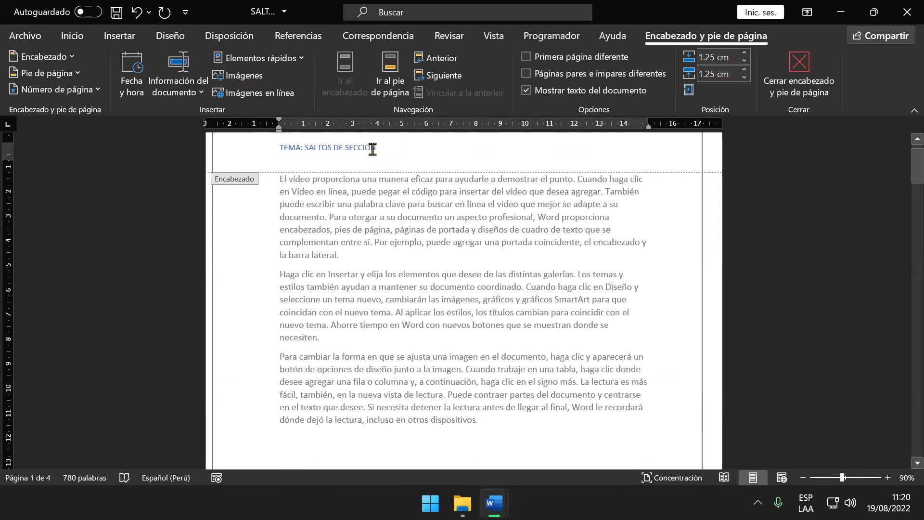
click(371, 147)
key(BackSpace)
double_click(398, 239)
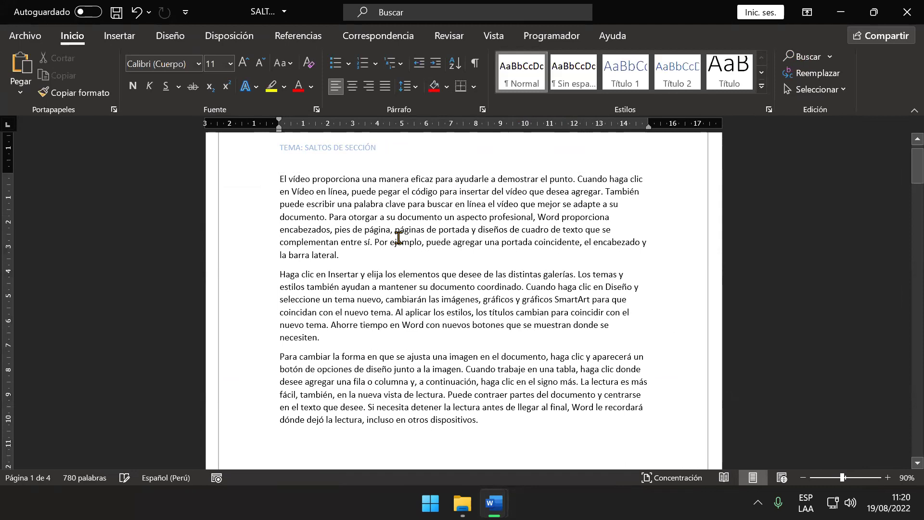
Make the header text bold and grow its font three steps to 12 pt.
scroll(398, 231, up, 2)
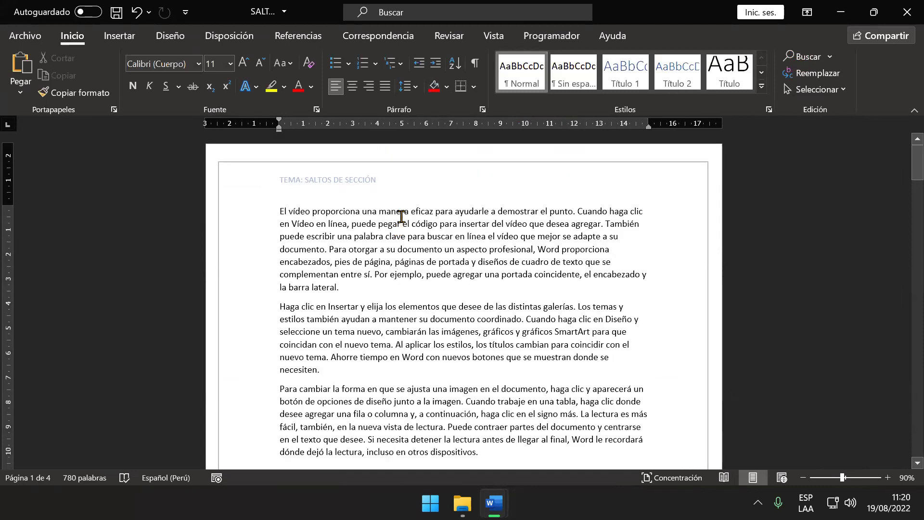
double_click(382, 184)
drag(382, 185, 290, 189)
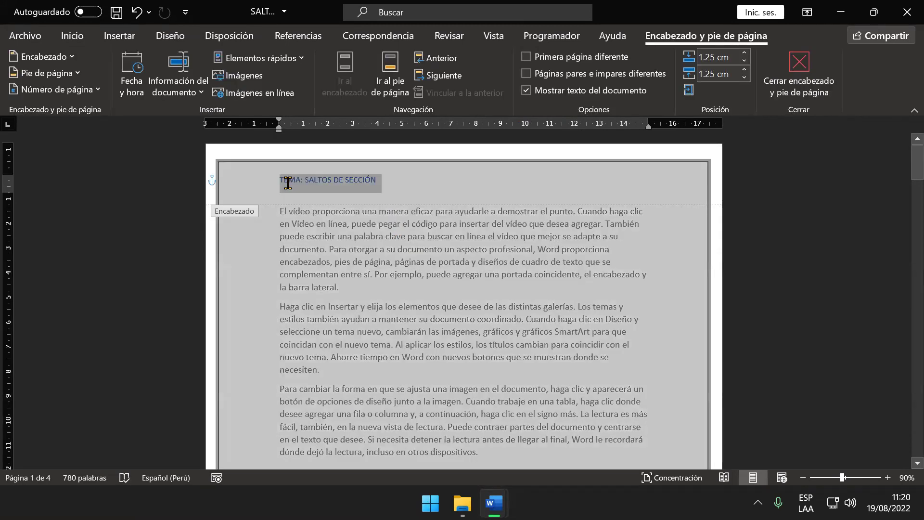
click(296, 159)
click(398, 140)
click(398, 141)
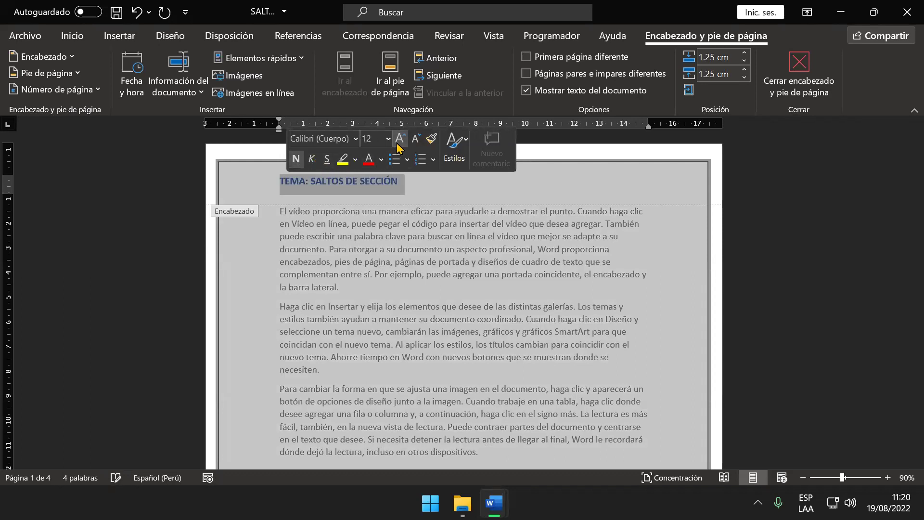
click(398, 140)
Leave header editing and scroll through every page to check the TEMA: SALTOS DE SECCIÓN header.
double_click(445, 248)
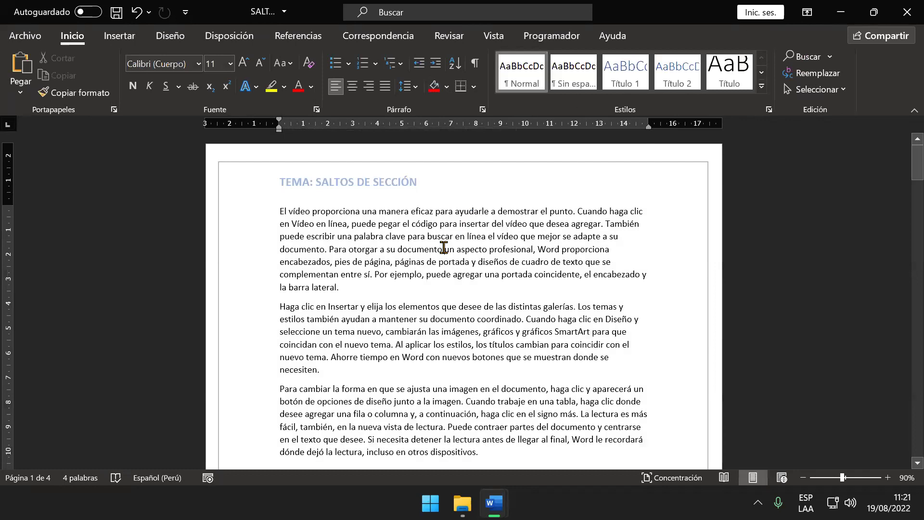
scroll(402, 262, down, 2)
scroll(393, 298, down, 2)
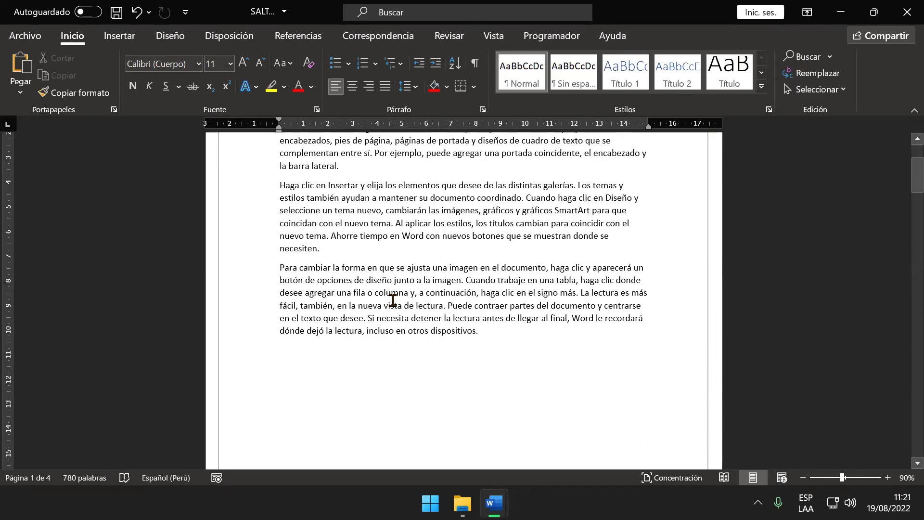
scroll(388, 297, down, 5)
scroll(385, 306, down, 4)
scroll(385, 306, down, 3)
scroll(383, 308, down, 3)
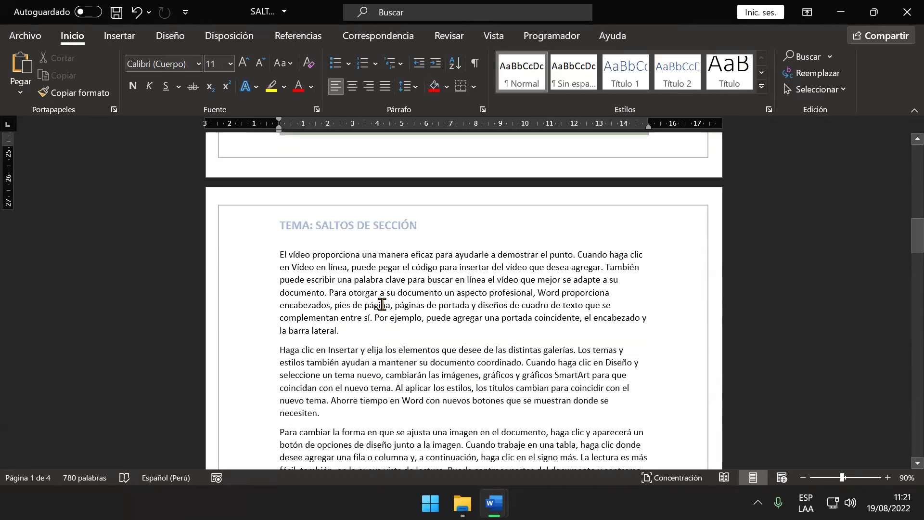
scroll(381, 299, down, 3)
scroll(378, 305, down, 3)
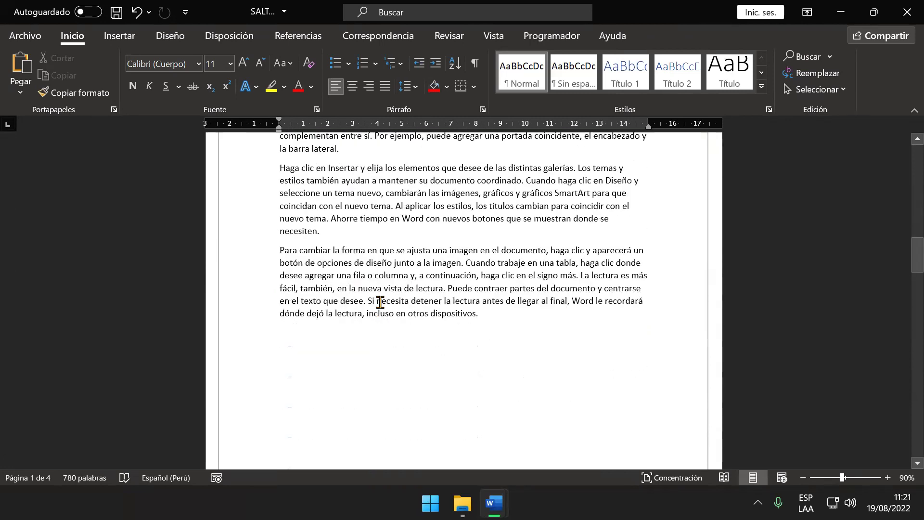
scroll(378, 308, down, 5)
scroll(378, 308, down, 5)
scroll(379, 315, down, 4)
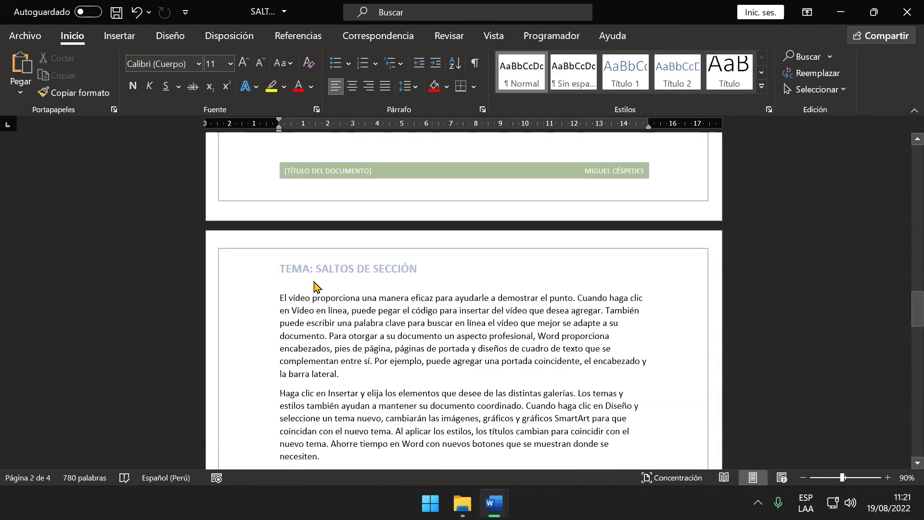
scroll(448, 298, down, 3)
scroll(440, 312, down, 2)
scroll(429, 322, down, 4)
scroll(422, 329, down, 3)
scroll(422, 332, down, 4)
scroll(410, 324, down, 2)
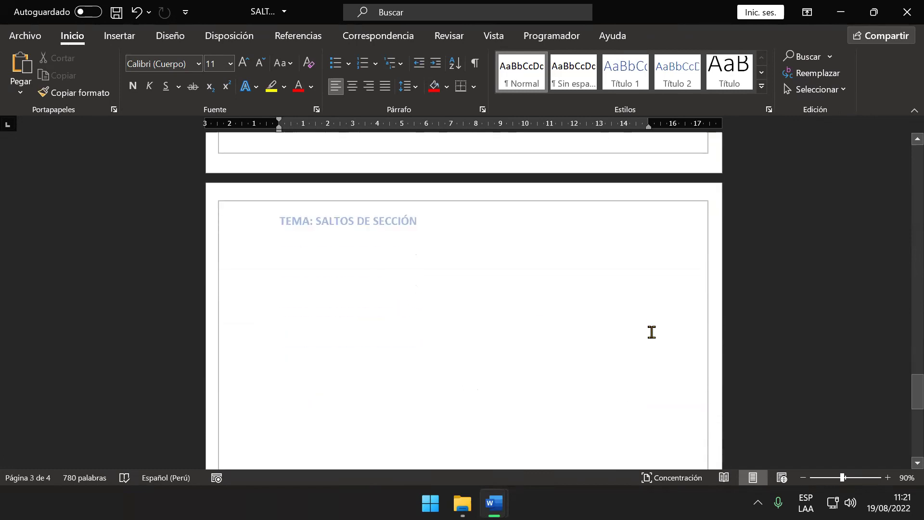
ctrl+scroll(531, 350, down, 1)
ctrl+scroll(532, 350, down, 3)
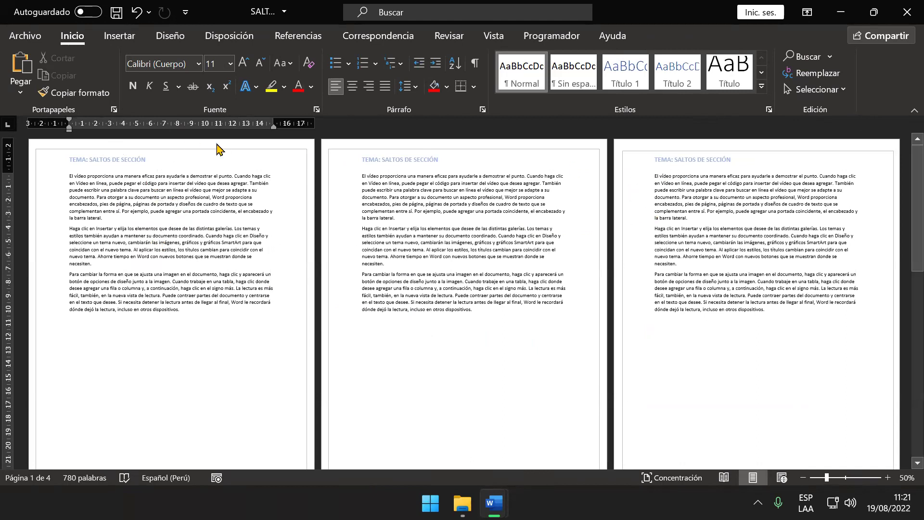
Save the document as SALTOS DE SECCIÓN.
click(116, 12)
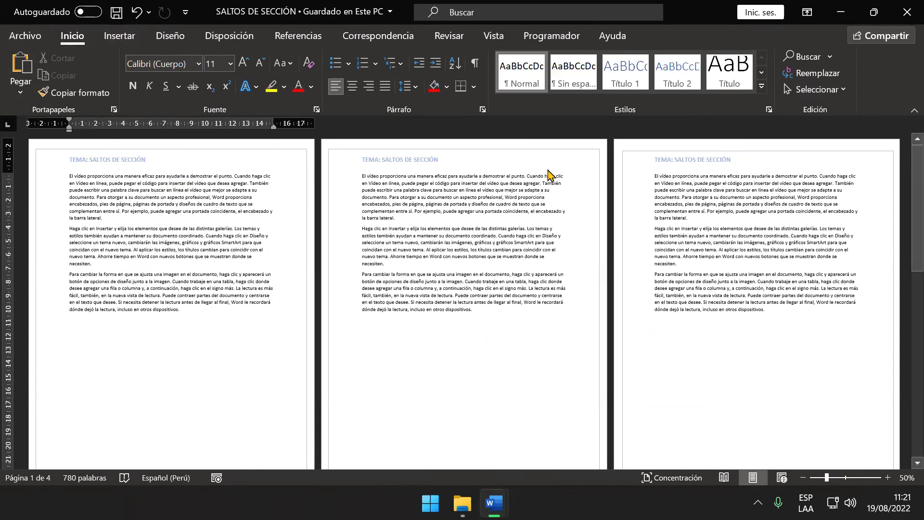
scroll(604, 298, down, 1)
scroll(604, 298, down, 1)
scroll(600, 299, down, 1)
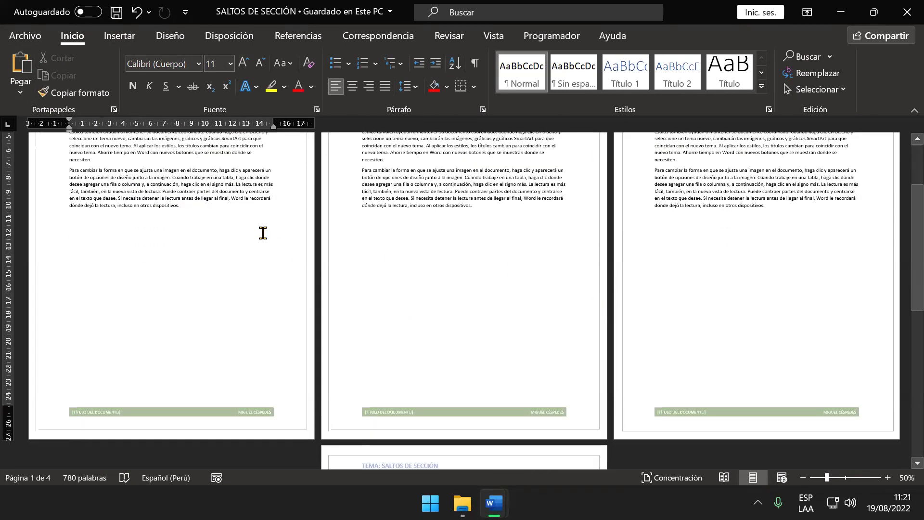
scroll(647, 263, up, 2)
scroll(385, 217, up, 1)
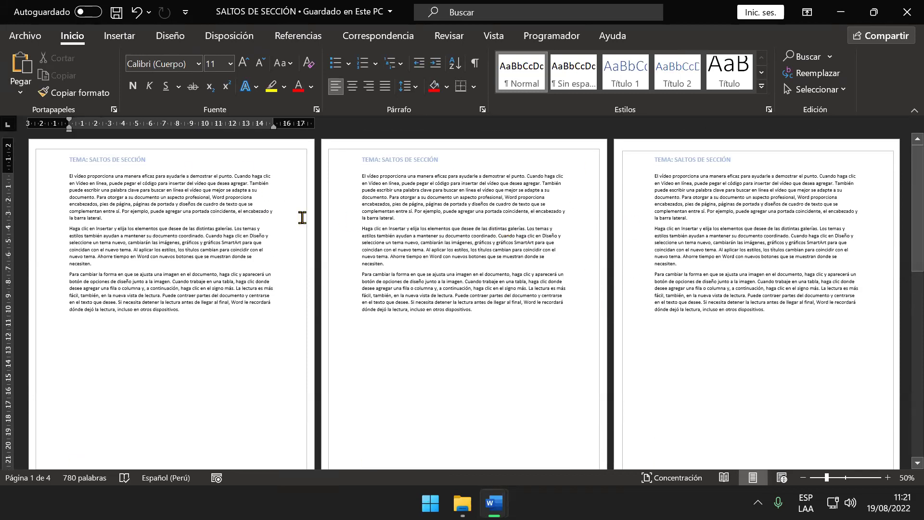
Delete all body text and insert the blue Con bandas header with the [TÍTULO DEL DOCUMENTO] placeholder.
key(ctrl+a)
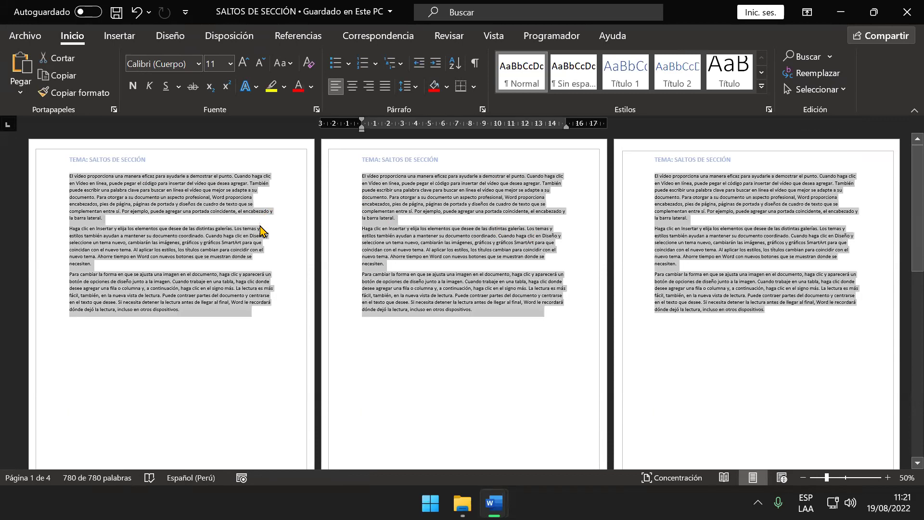
key(Delete)
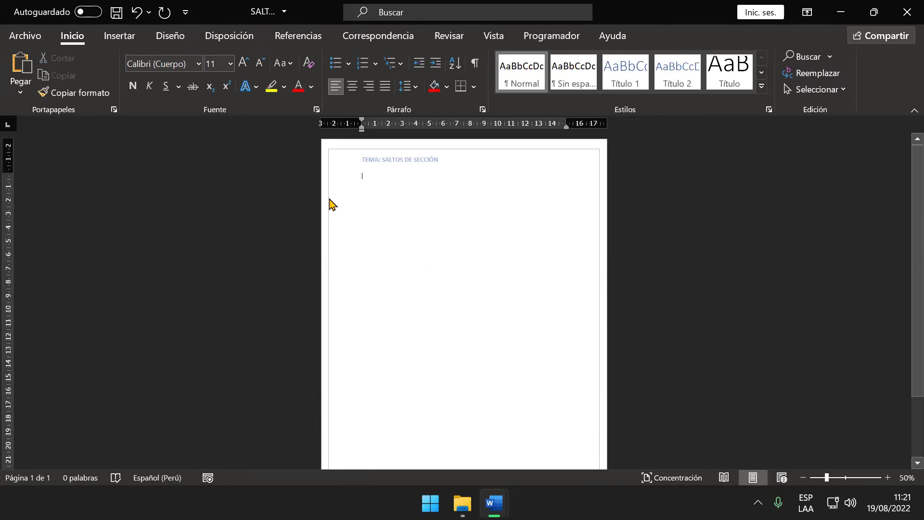
click(116, 36)
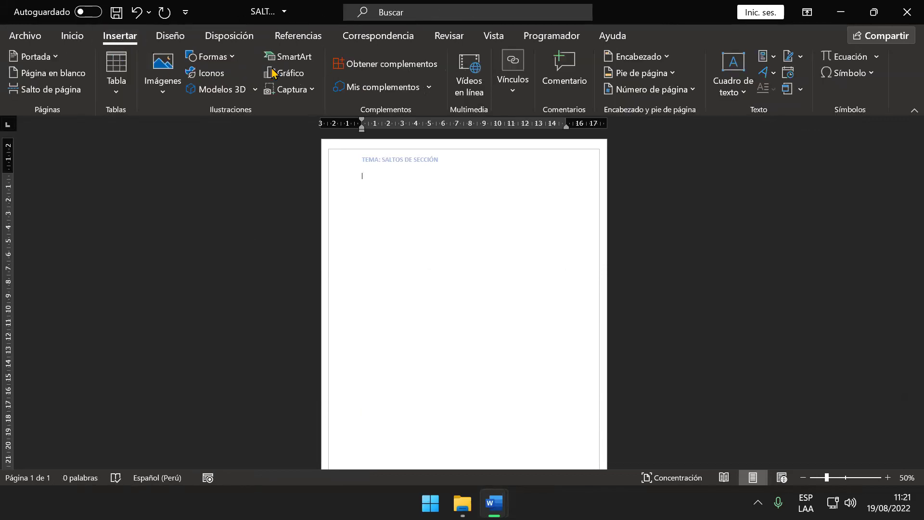
click(636, 57)
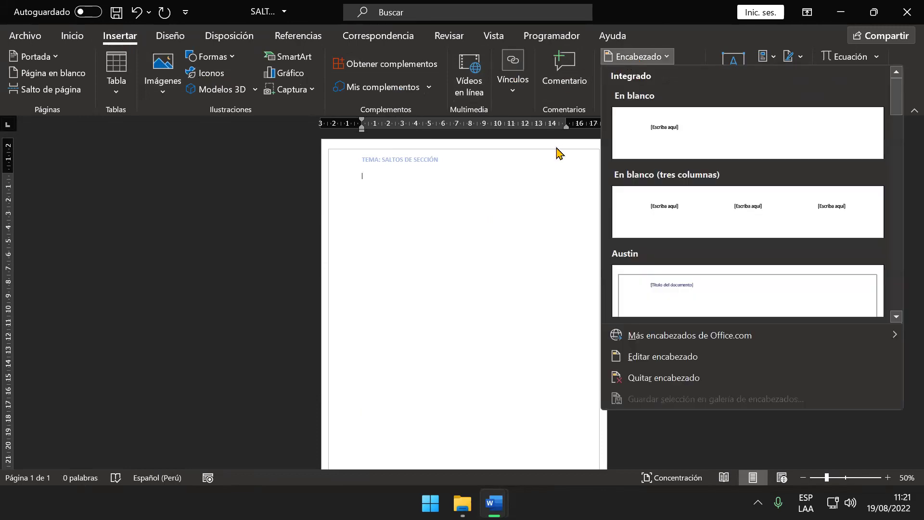
scroll(747, 264, down, 3)
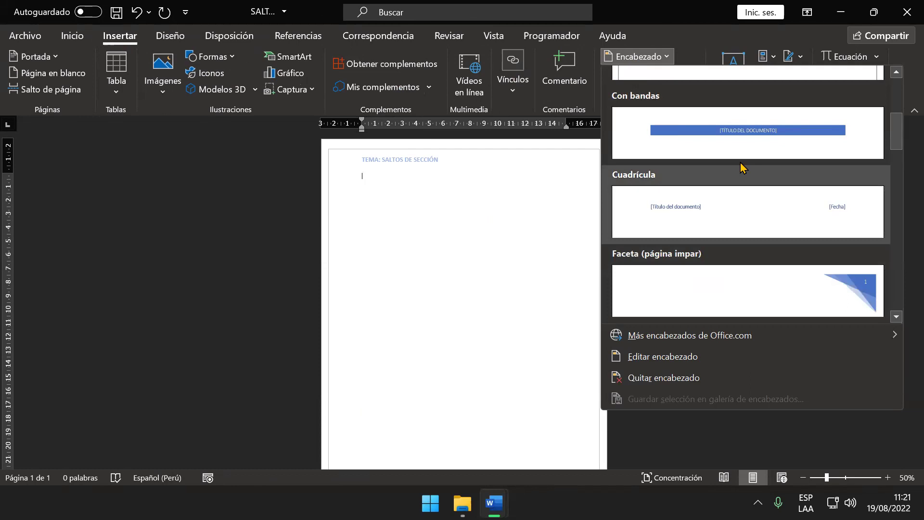
click(734, 129)
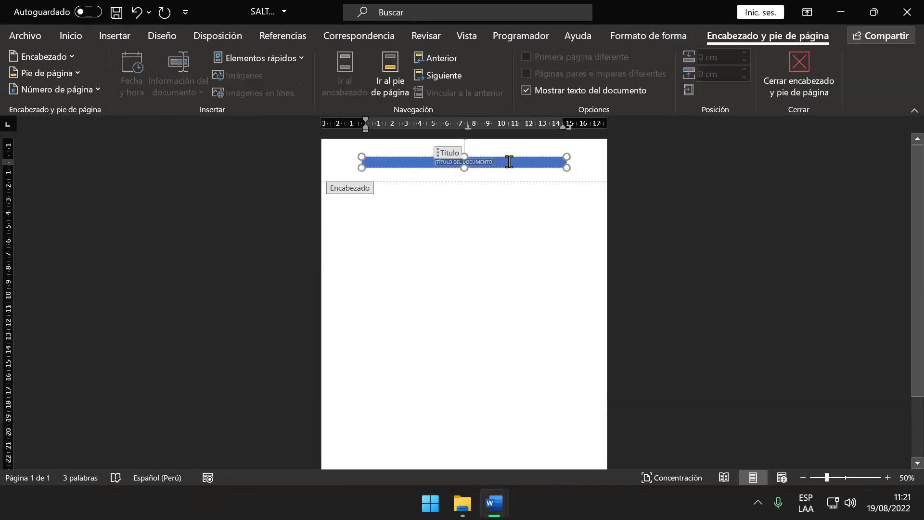
Clear the unpinned items from the recent documents list.
click(35, 40)
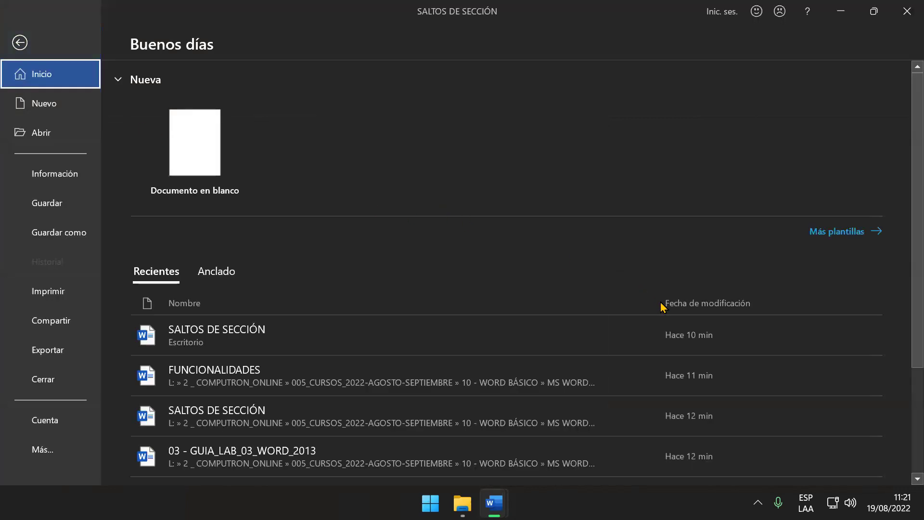
scroll(660, 306, down, 3)
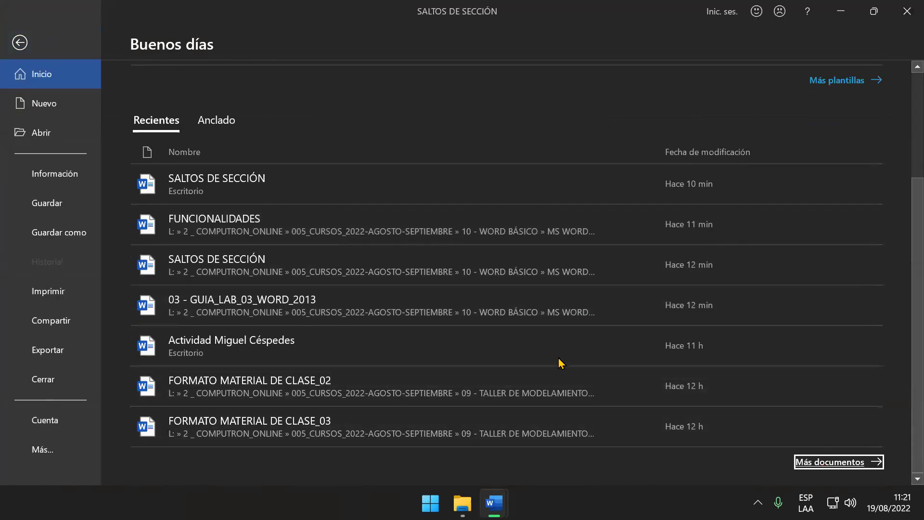
key(Return)
right_click(481, 271)
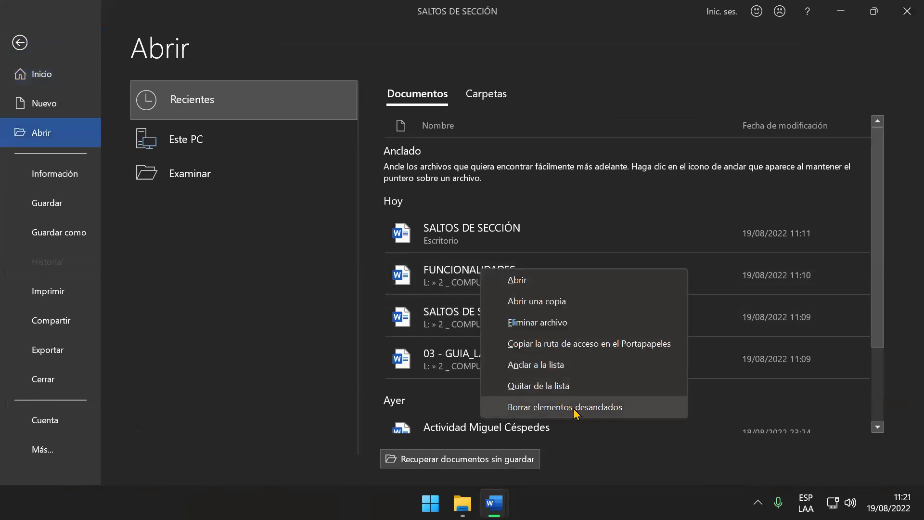
click(572, 407)
click(435, 283)
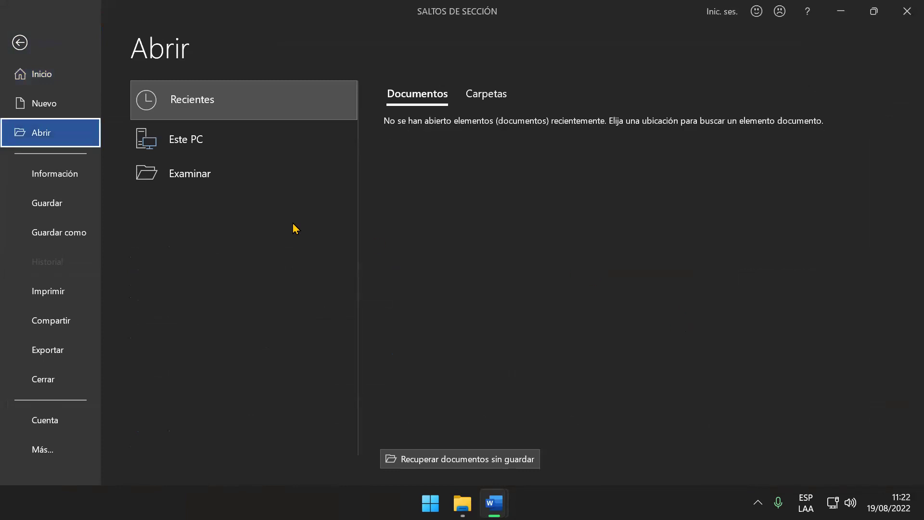
Clear the unpinned recent save folders.
click(90, 226)
right_click(504, 182)
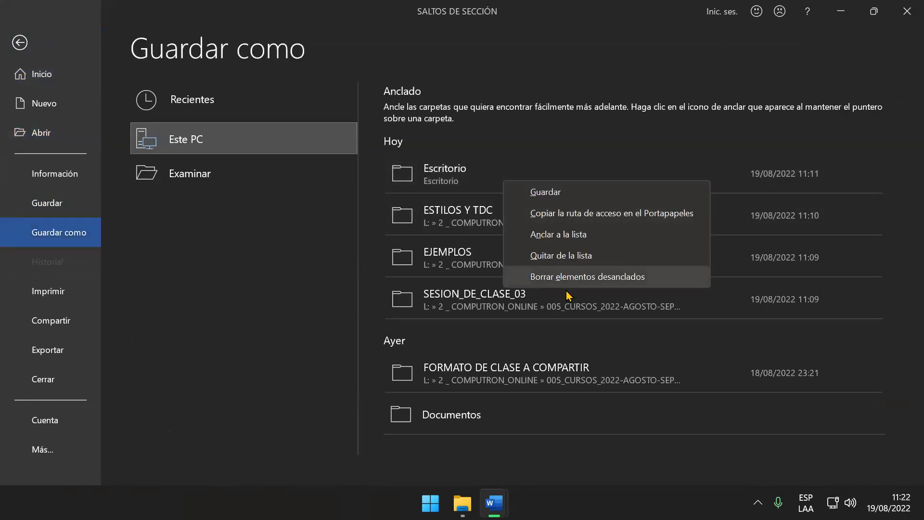
click(568, 277)
click(424, 283)
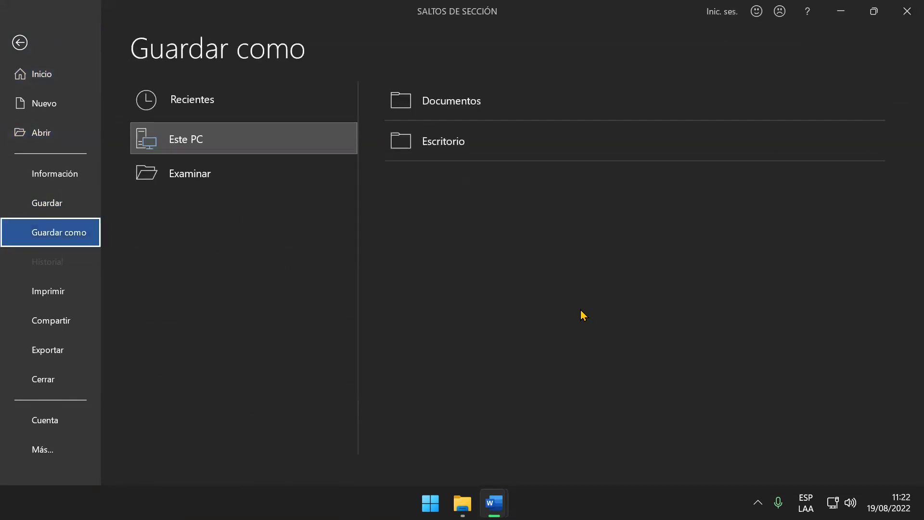
Show the document's Info page.
click(32, 57)
click(22, 35)
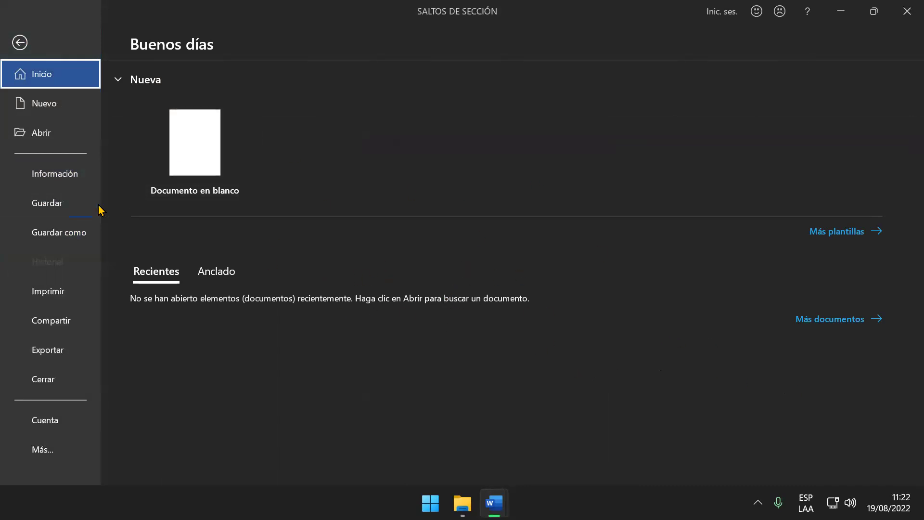
click(63, 182)
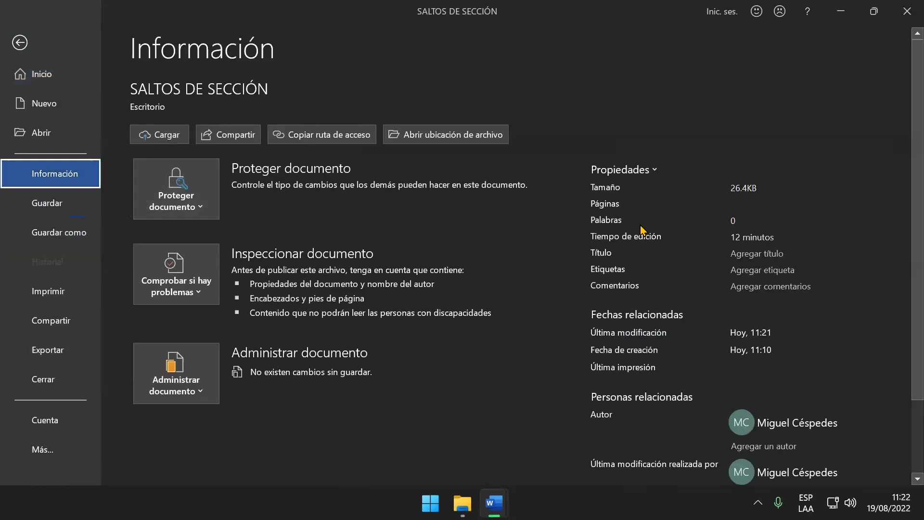
In Advanced Properties, set title SALTOS DE SECCIÓN and subject PRÁCTICA, then confirm.
click(648, 175)
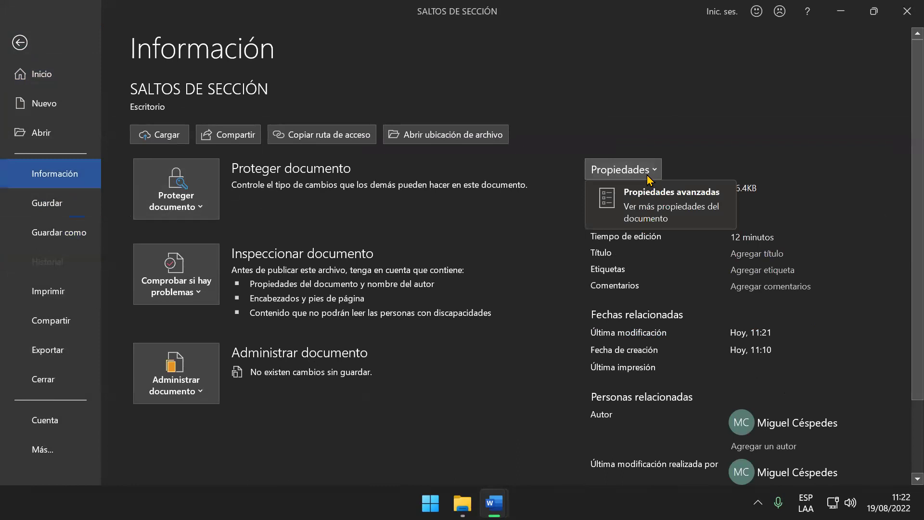
click(641, 211)
text(SALTOS DE SECCIÓN)
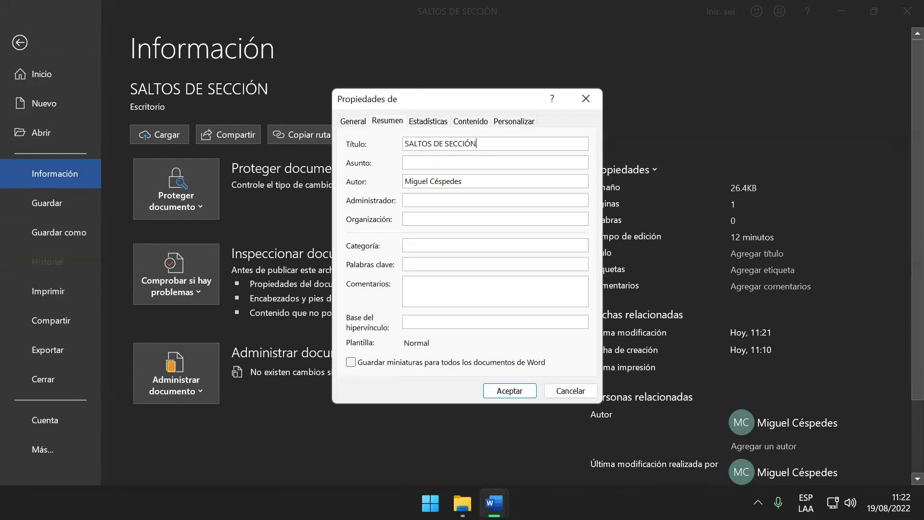
click(464, 167)
text(MA)
key(BackSpace)
key(BackSpace)
key(BackSpace)
click(508, 391)
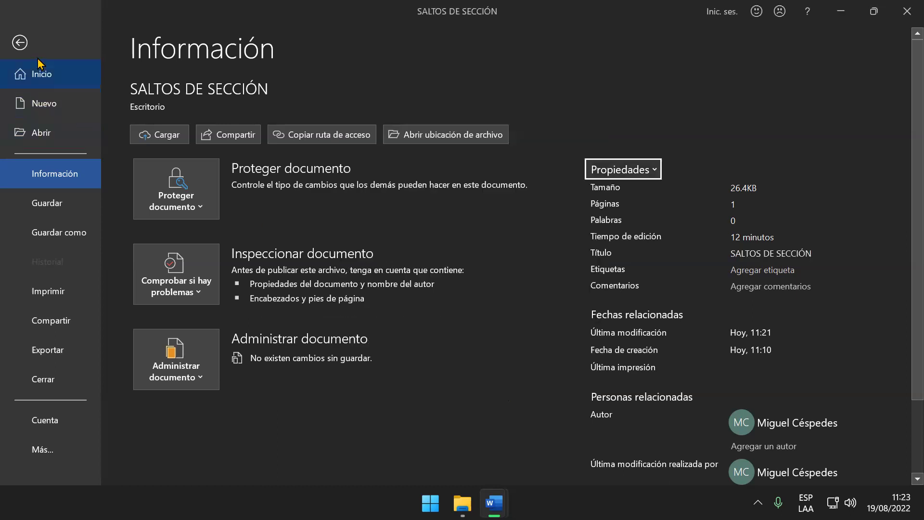
Return to the document and save it.
click(20, 43)
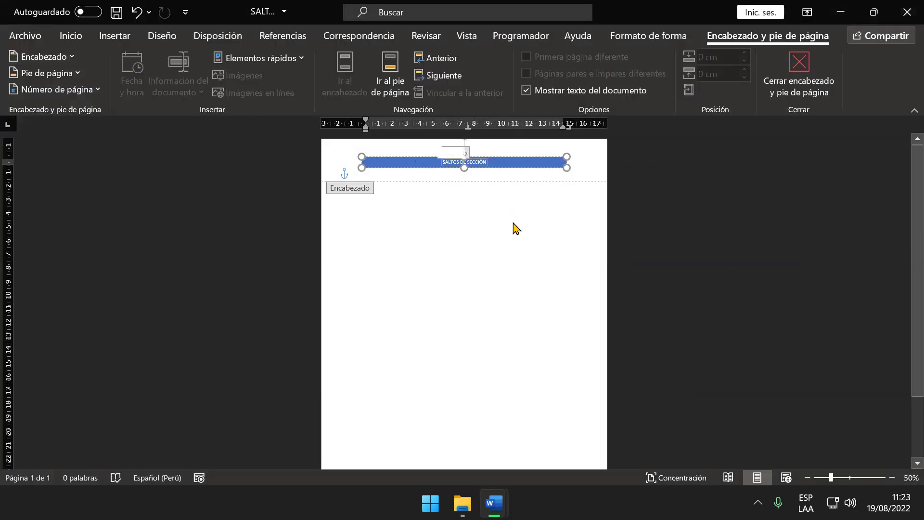
scroll(513, 227, up, 8)
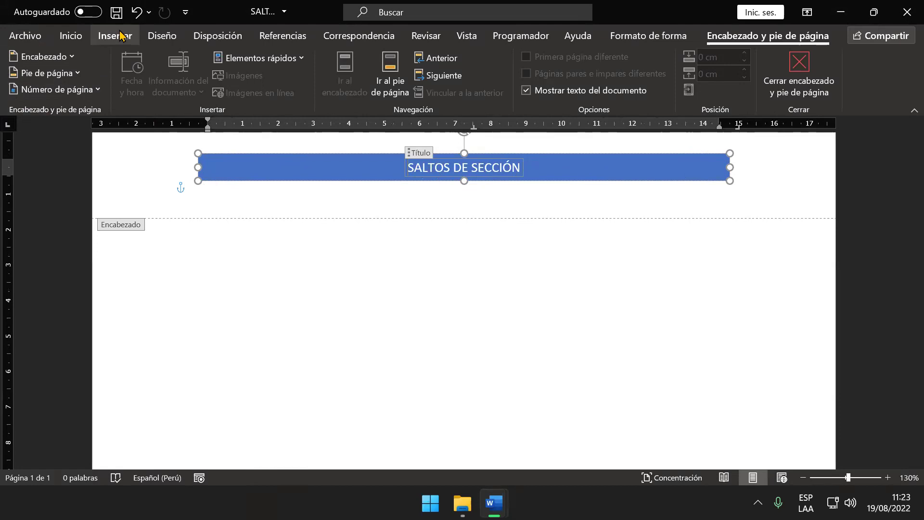
click(116, 12)
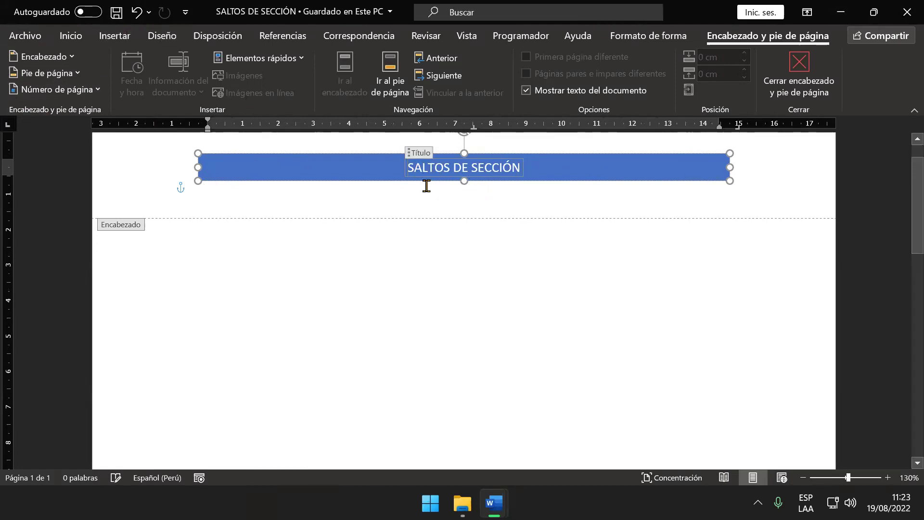
Scroll through the pages to check the blue title header and green footer bar.
ctrl+scroll(478, 259, down, 3)
ctrl+scroll(478, 258, down, 3)
ctrl+scroll(477, 259, down, 2)
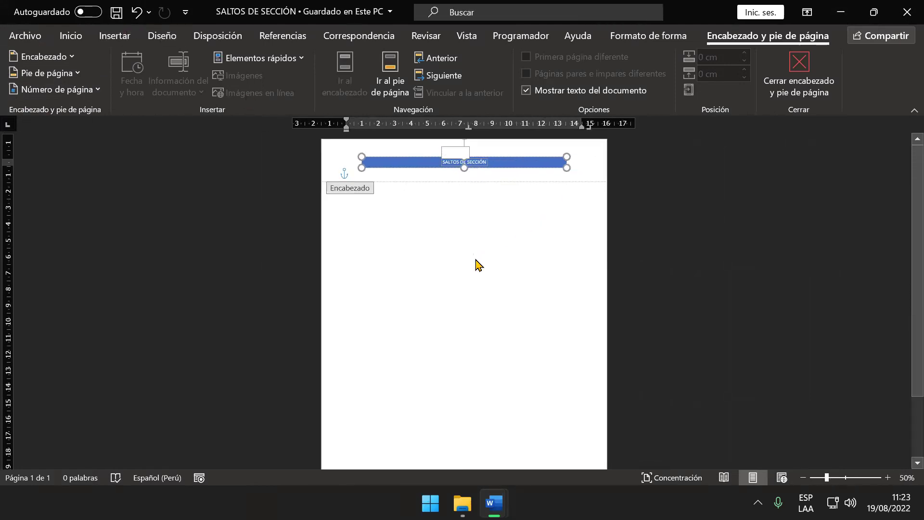
ctrl+scroll(478, 263, down, 2)
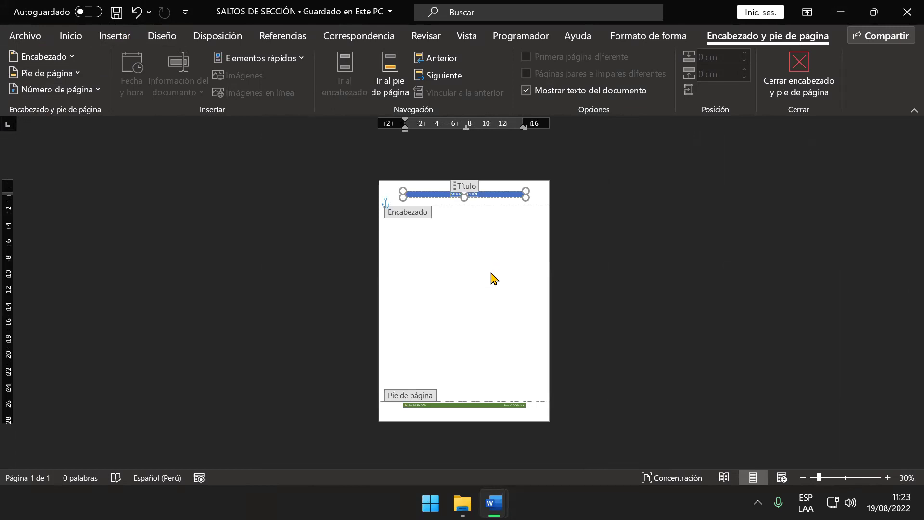
ctrl+scroll(481, 380, up, 3)
ctrl+scroll(481, 382, up, 1)
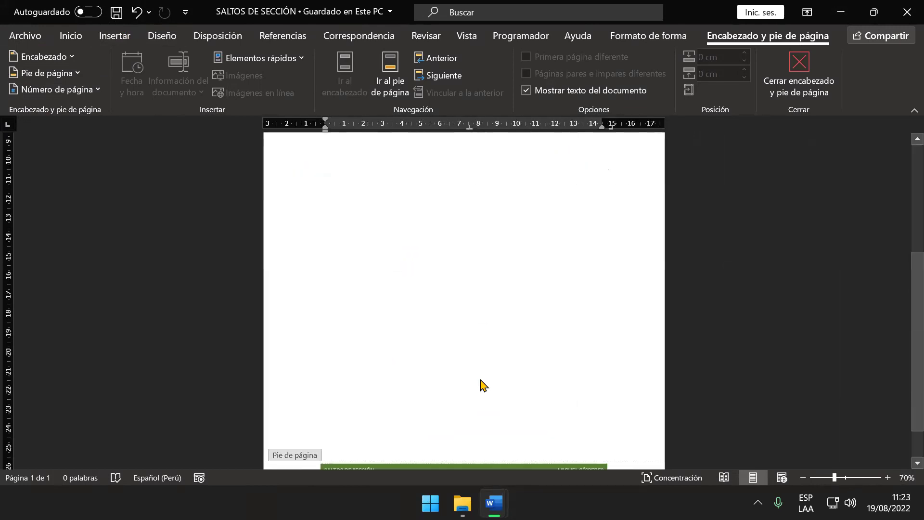
scroll(482, 383, down, 1)
ctrl+scroll(454, 457, up, 2)
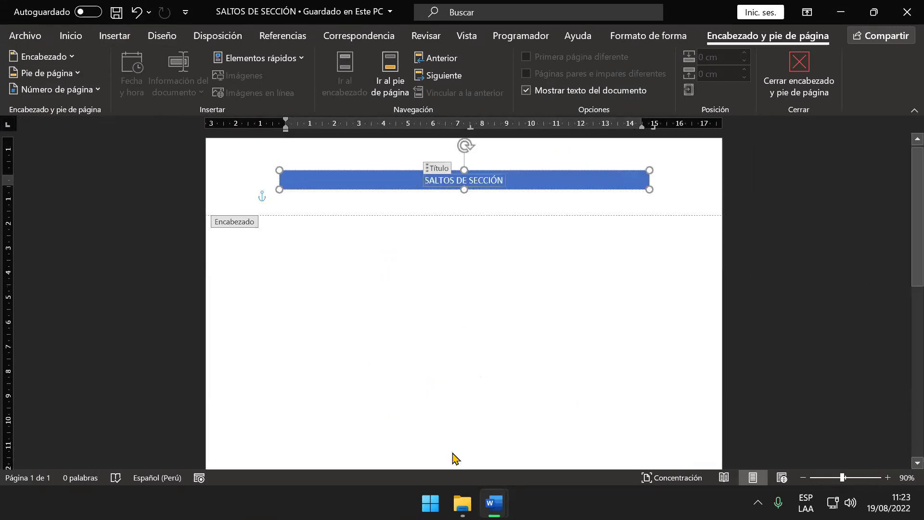
scroll(453, 457, down, 5)
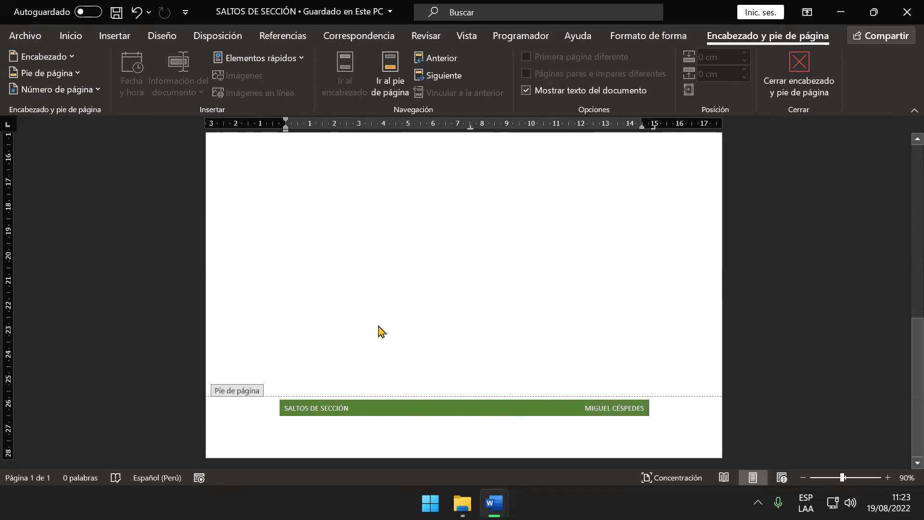
click(122, 42)
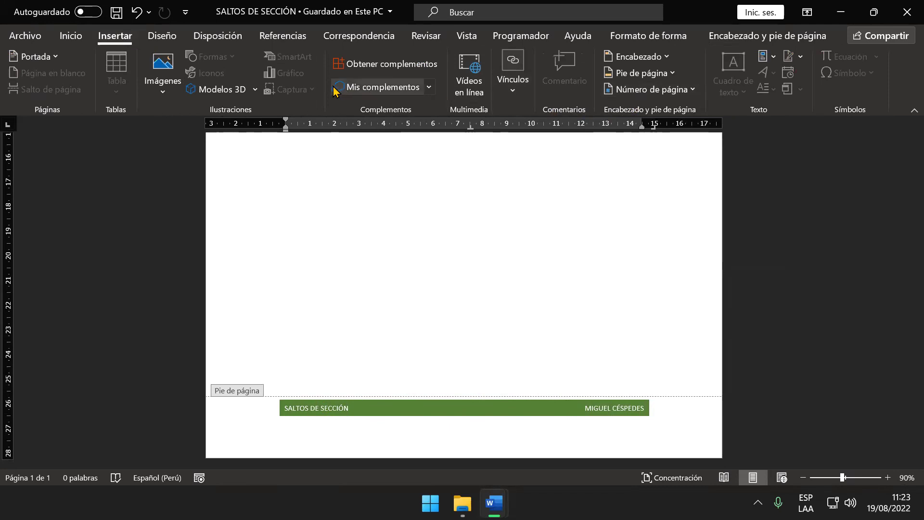
Apply the Línea lateral footer with the page number.
click(672, 75)
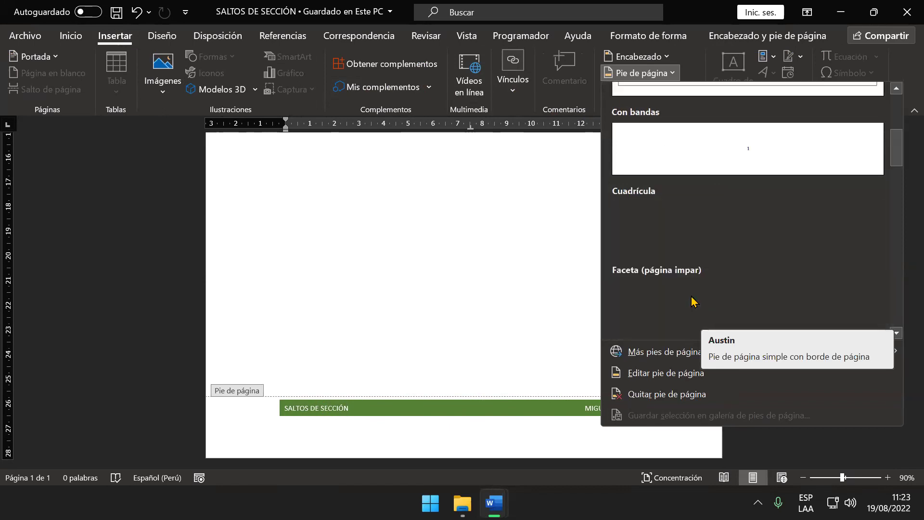
scroll(700, 313, down, 3)
scroll(695, 289, down, 6)
click(749, 293)
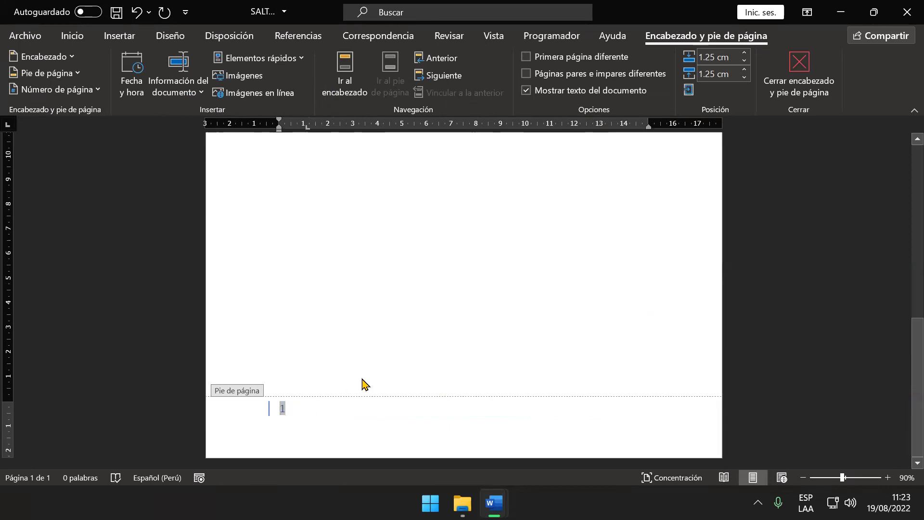
Check the new footer further down and save the document.
scroll(361, 383, down, 1)
scroll(362, 383, down, 2)
scroll(364, 379, down, 1)
scroll(364, 378, down, 1)
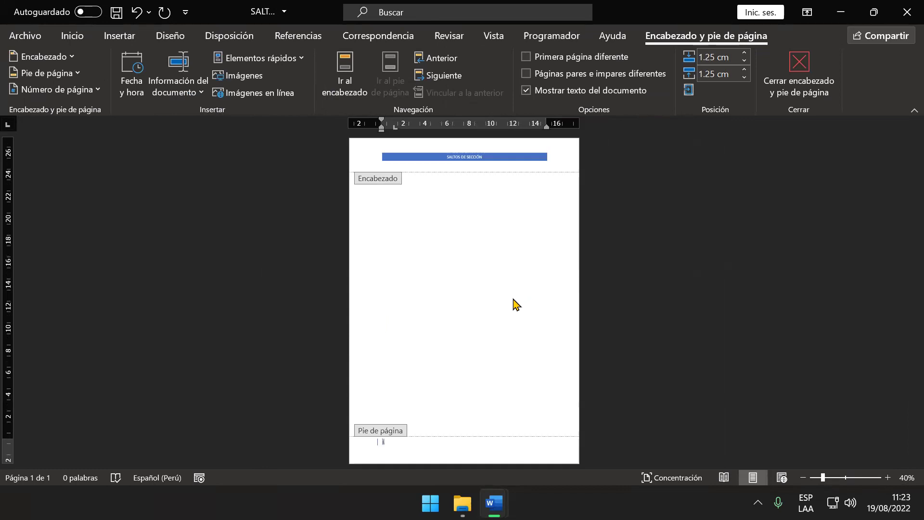
click(118, 14)
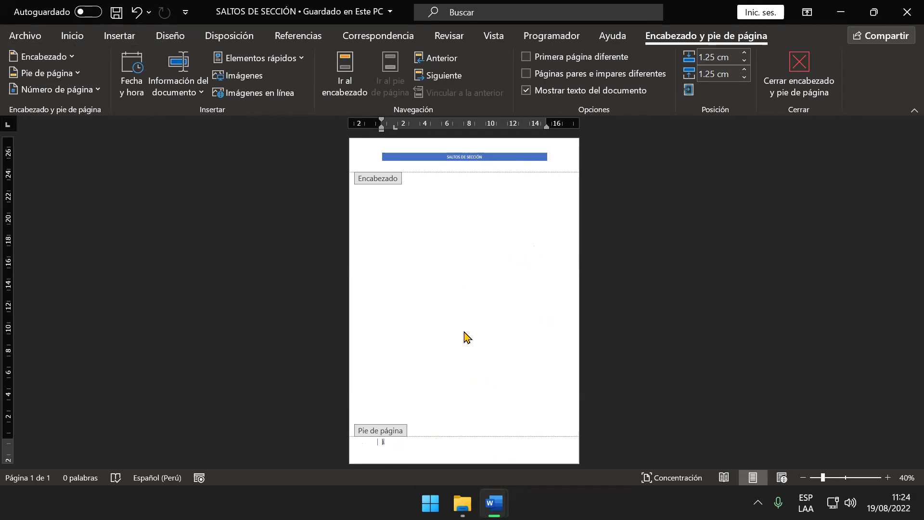
Close header/footer editing, add two page breaks for three numbered pages, and magnify the screen.
double_click(463, 331)
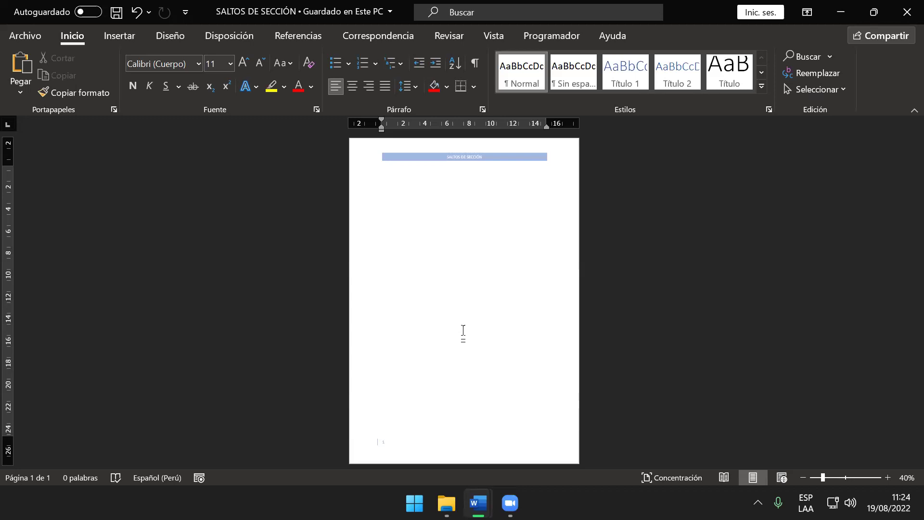
key(ctrl+Return)
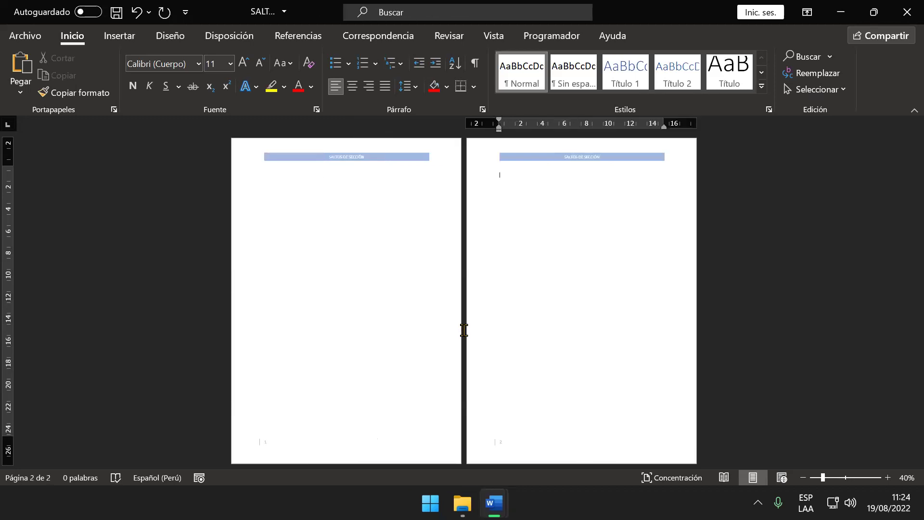
key(ctrl+Return)
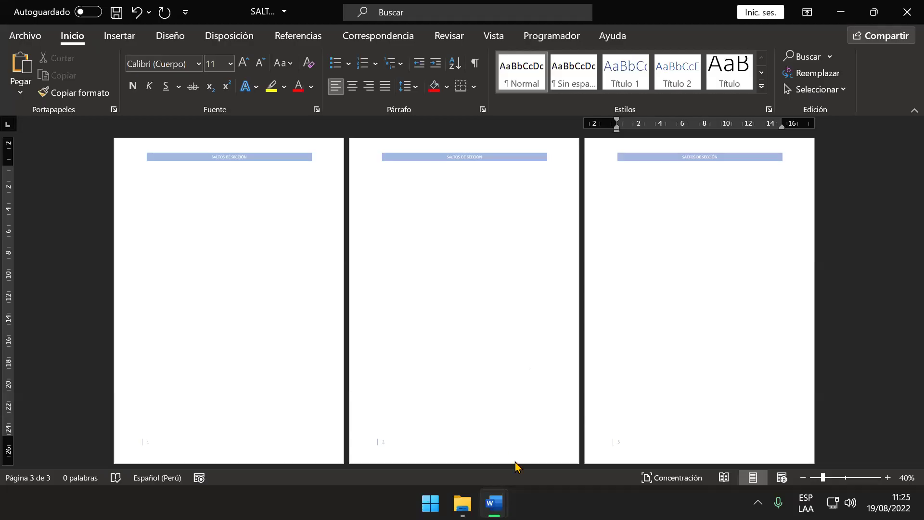
key(super+plus)
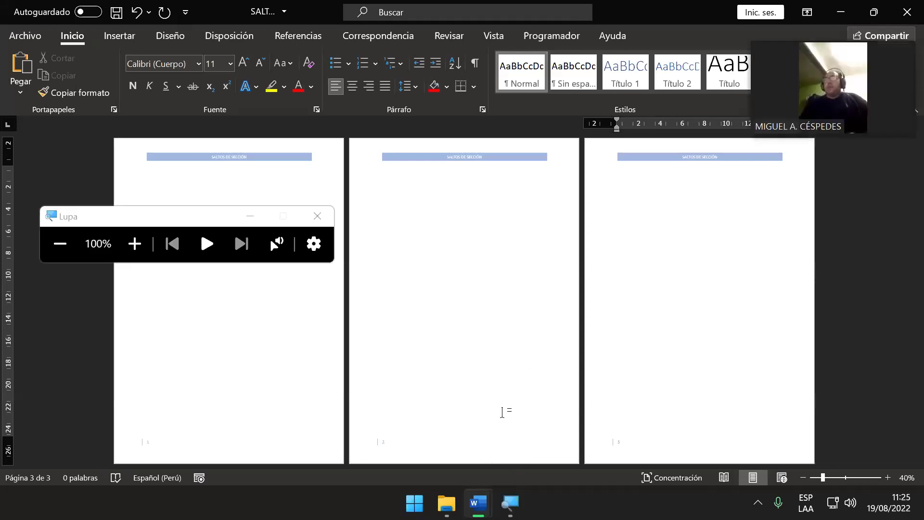
key(super+plus)
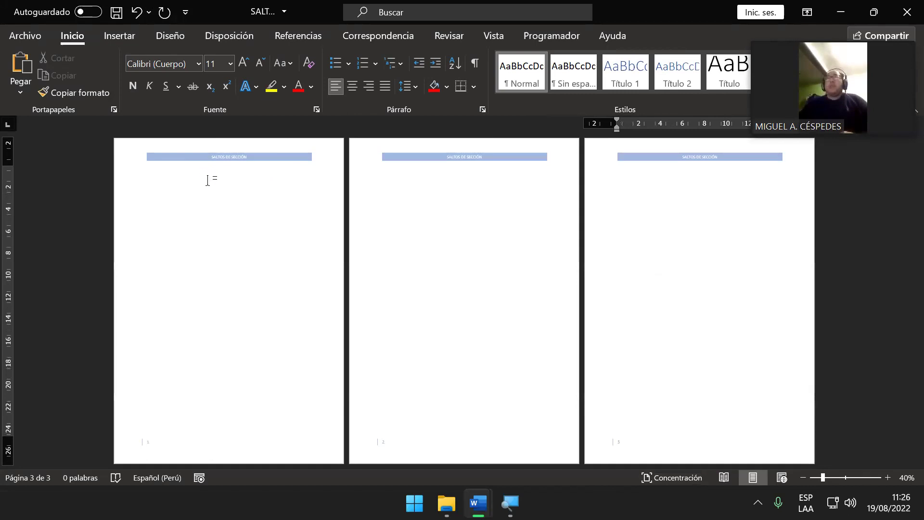
Reopen footer editing from page 3, whose footer shows page number 3.
click(222, 197)
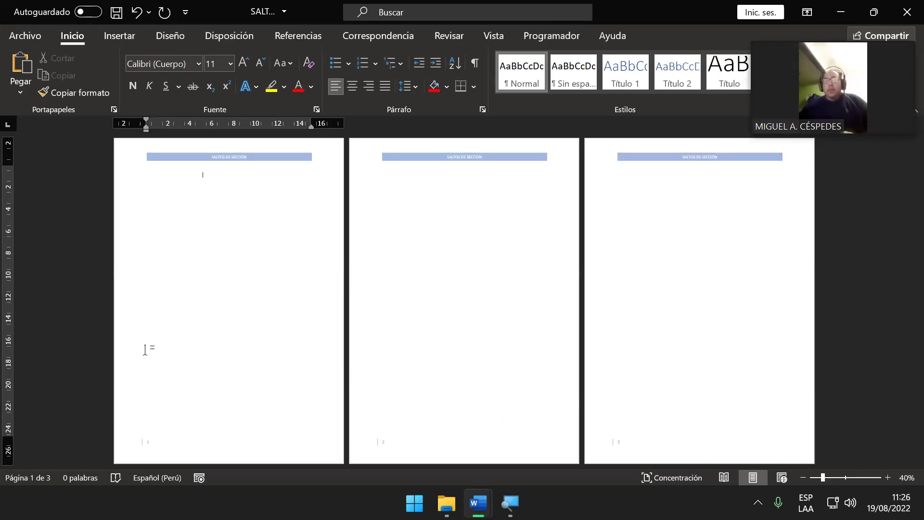
click(636, 449)
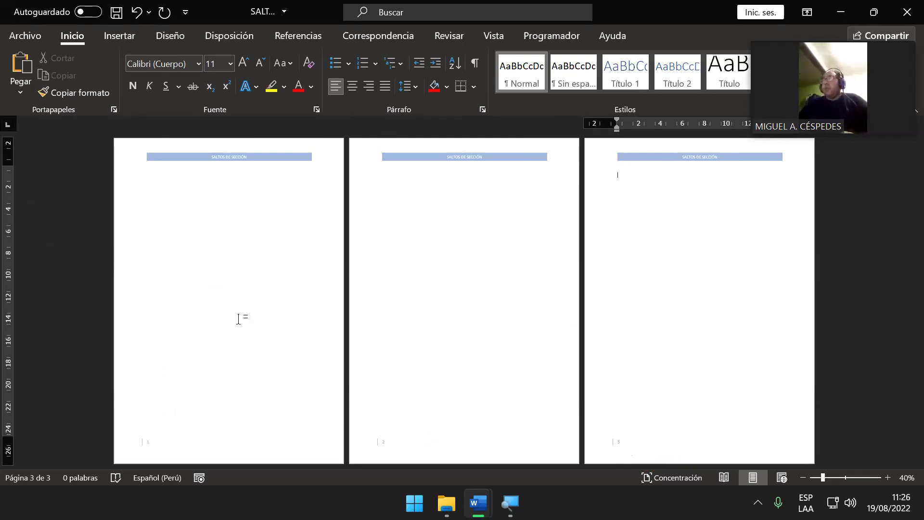
double_click(661, 449)
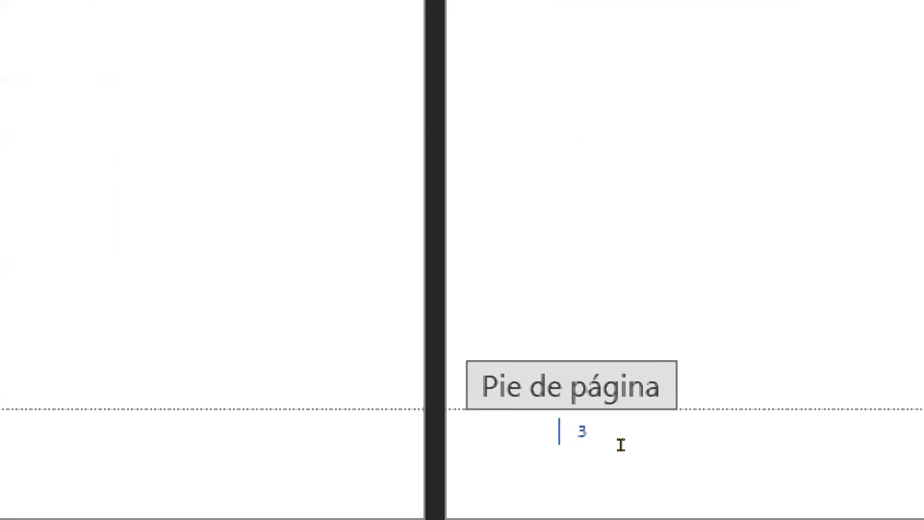
Select the page number 3 in the page-3 footer and open its context menu.
double_click(620, 444)
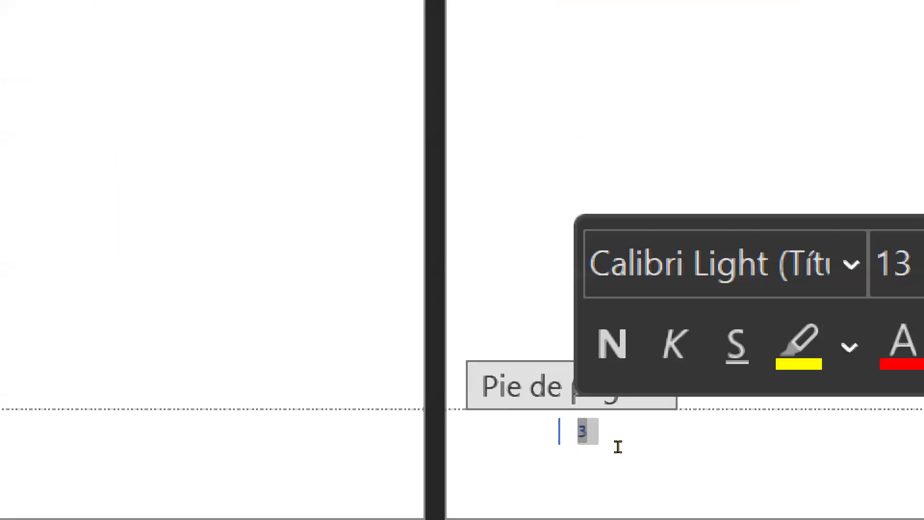
scroll(644, 452, down, 1)
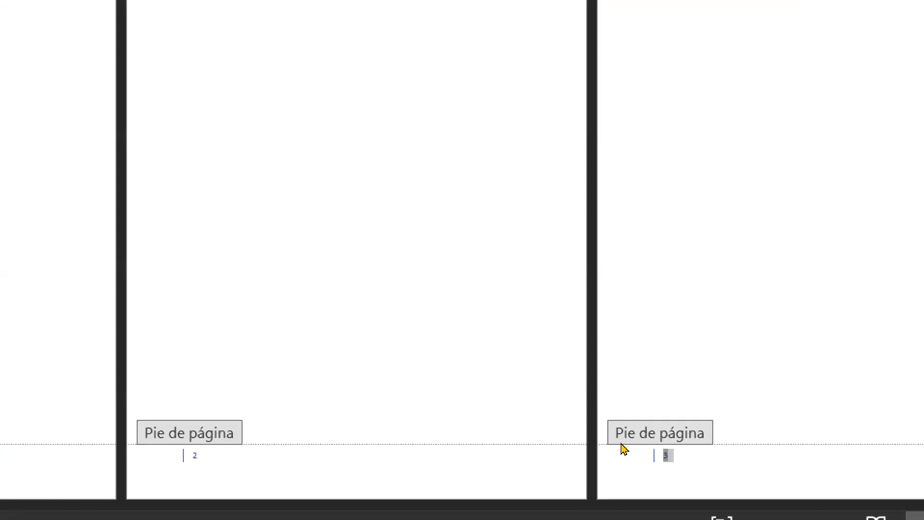
right_click(623, 449)
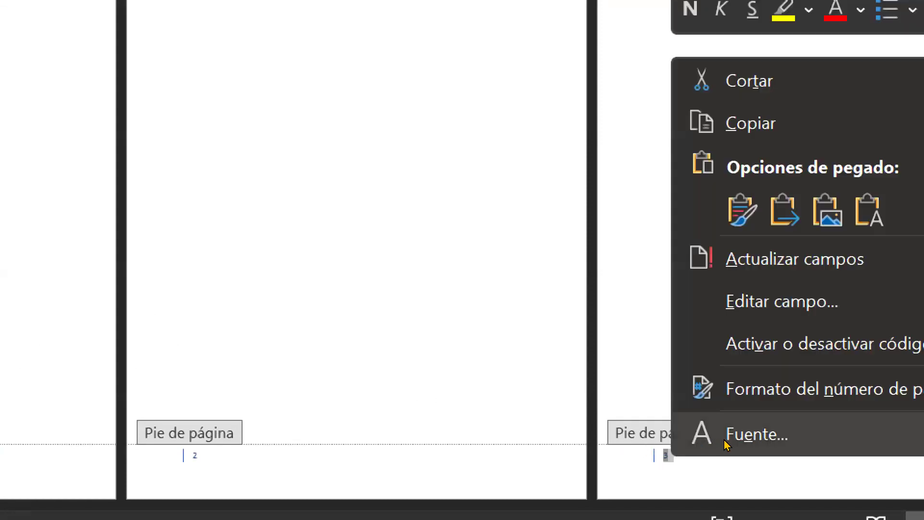
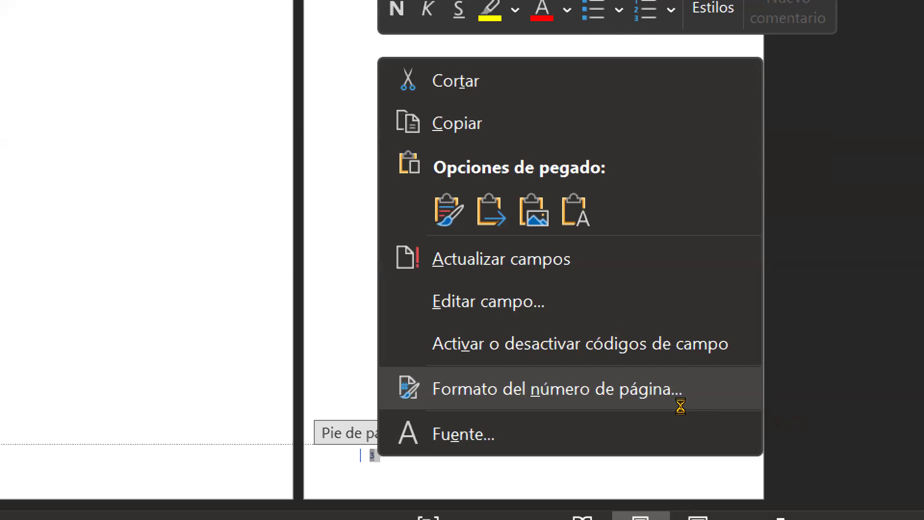
Set the footer page number format to start at 1, keeping the 1, 2, 3 style.
click(680, 402)
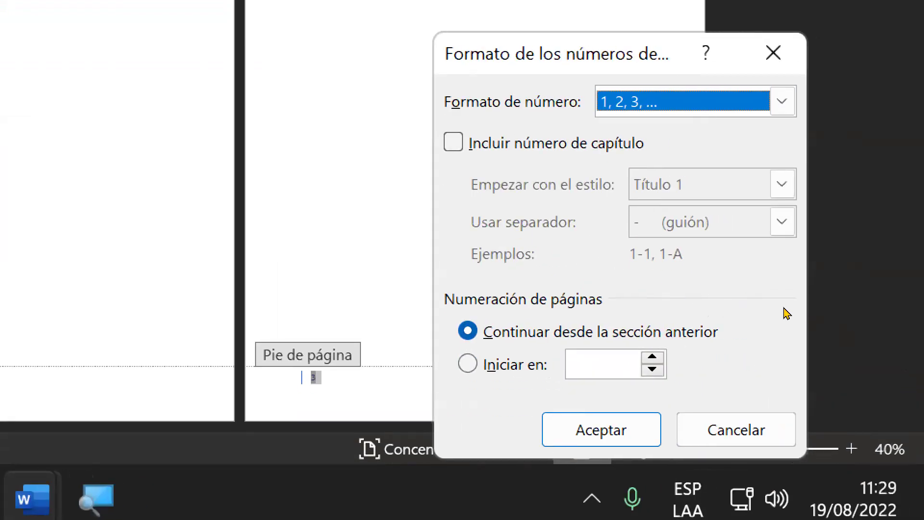
key(alt+Down)
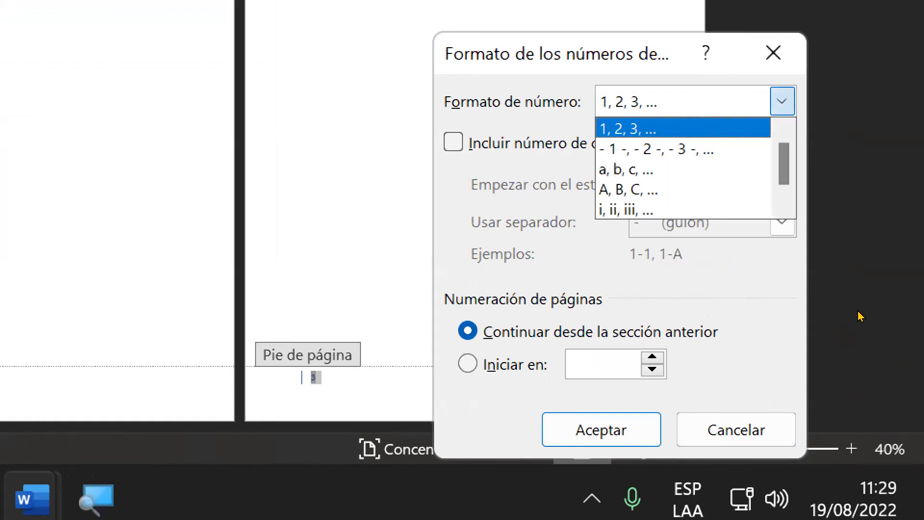
key(Down)
key(Down)
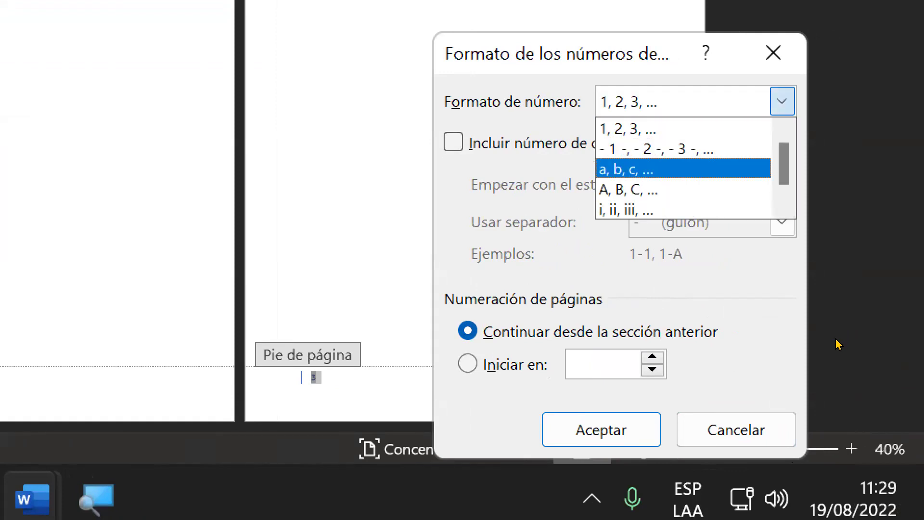
key(Down)
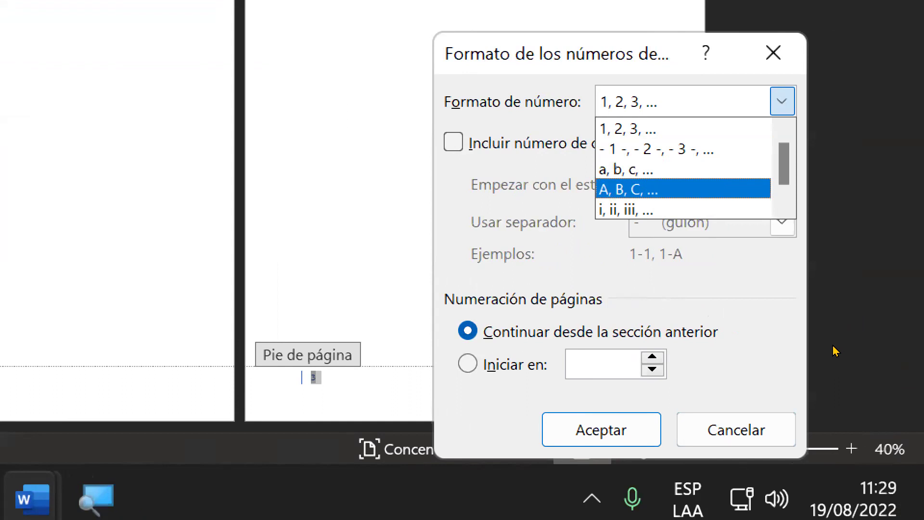
key(Down)
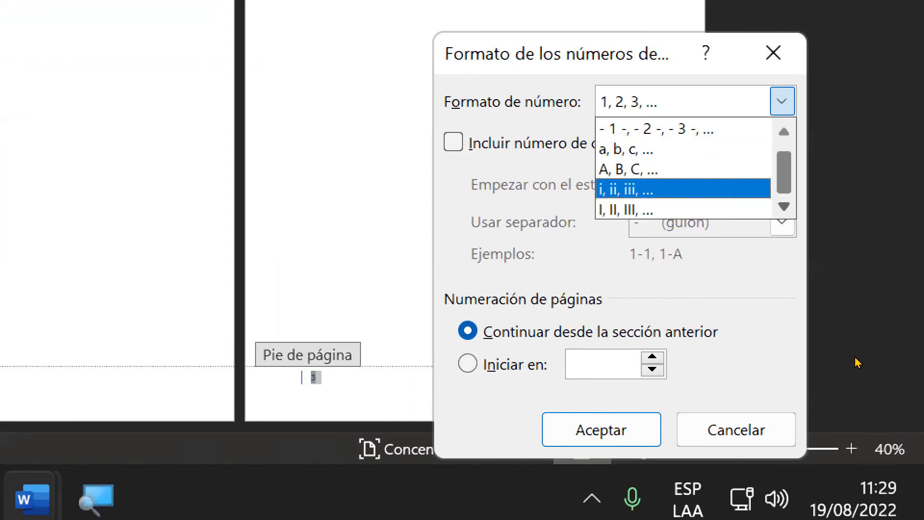
key(Down)
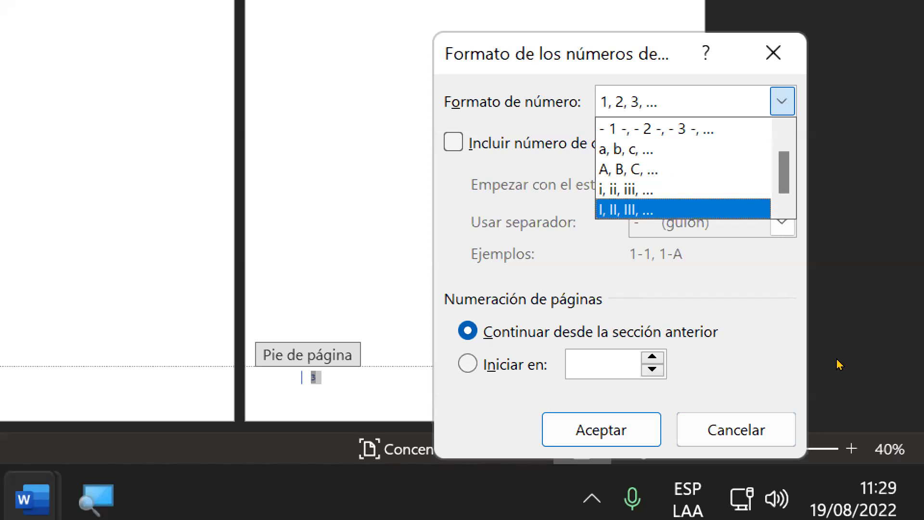
key(Up)
key(Up)
key(Up)
key(Up)
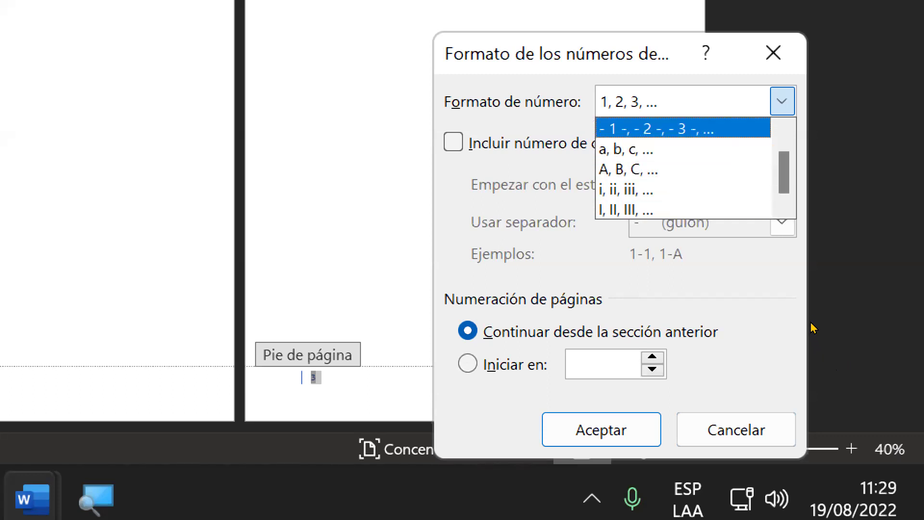
key(Down)
key(Down)
key(Down)
key(Down)
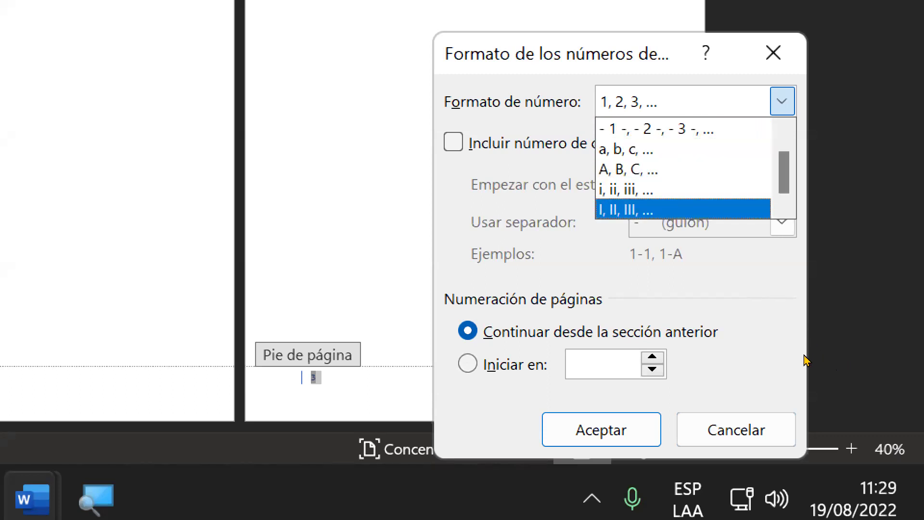
key(Up)
key(Up)
key(Up)
key(Up)
key(Escape)
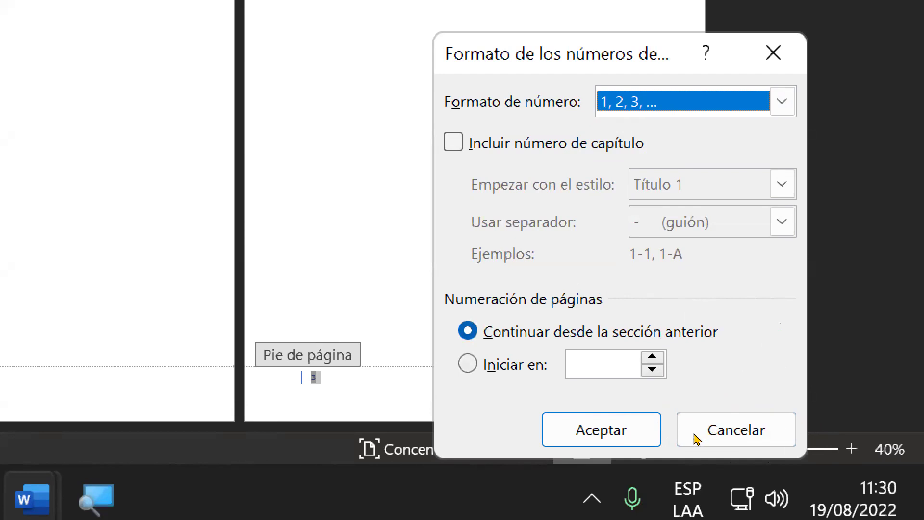
key(alt+i)
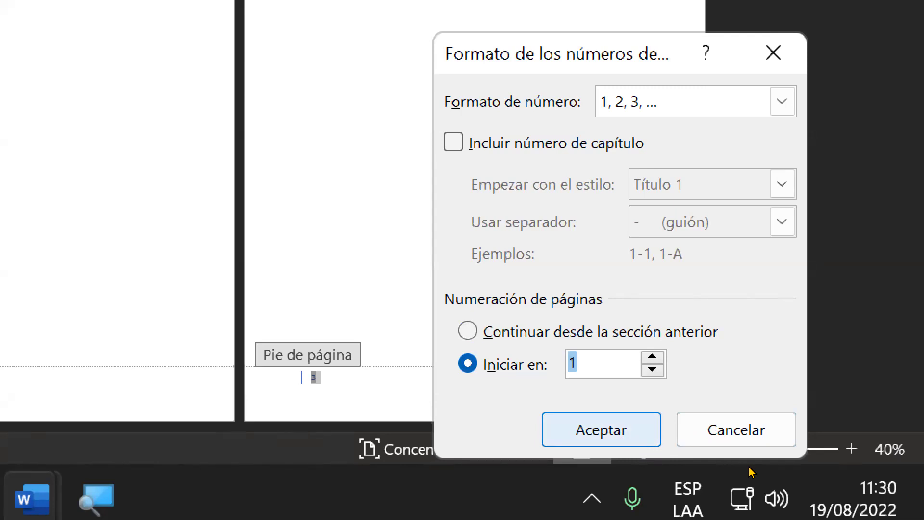
key(Return)
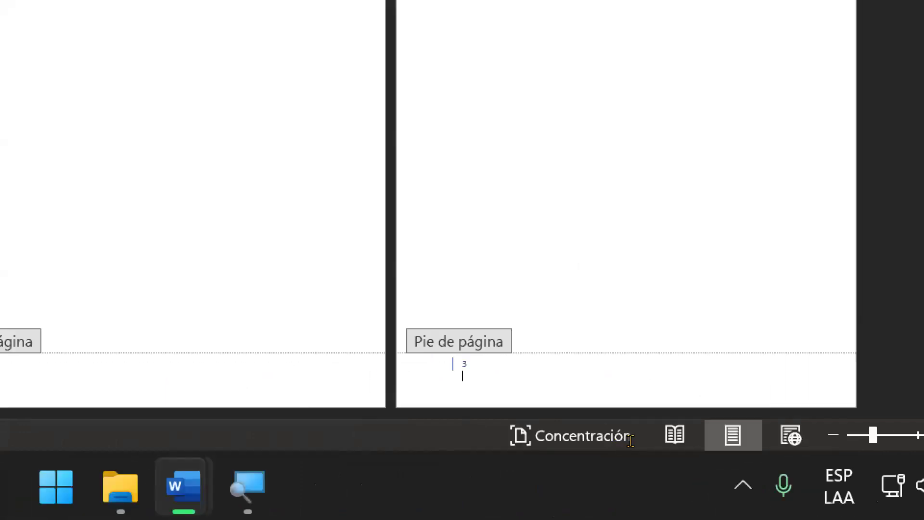
key(BackSpace)
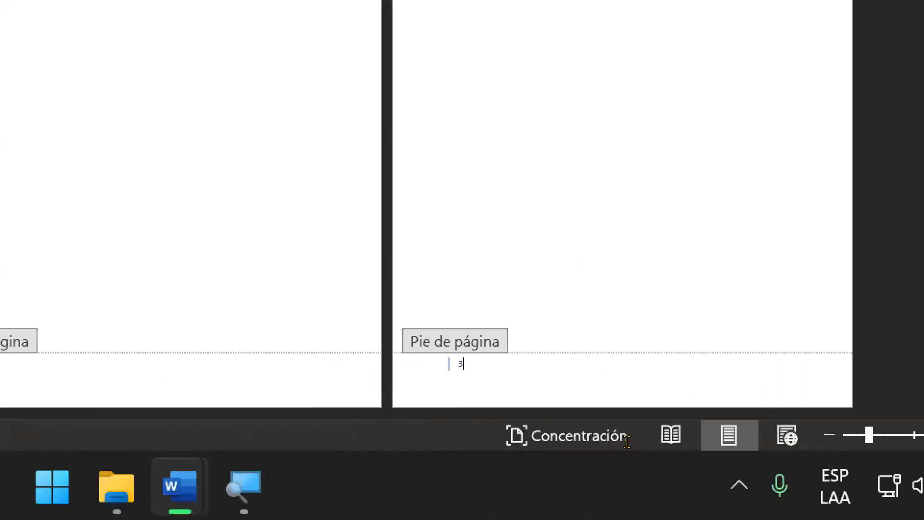
key(shift+Left)
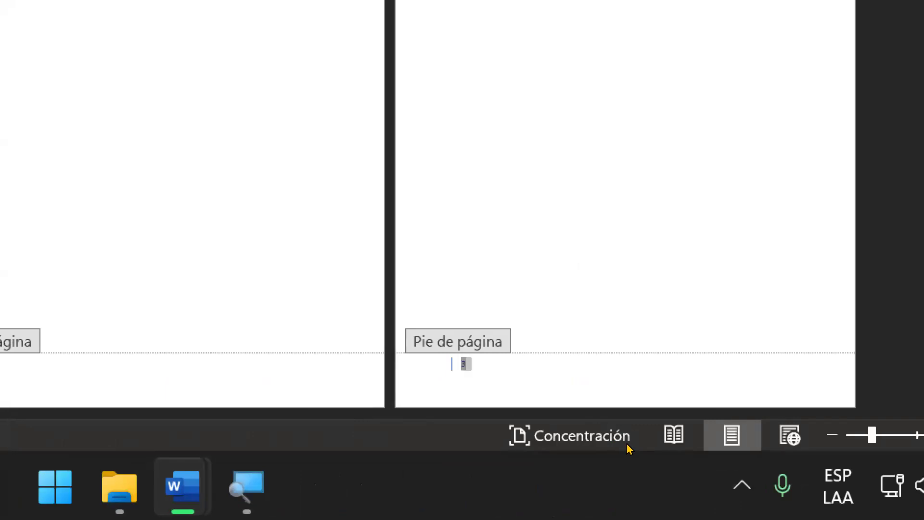
key(shift+F10)
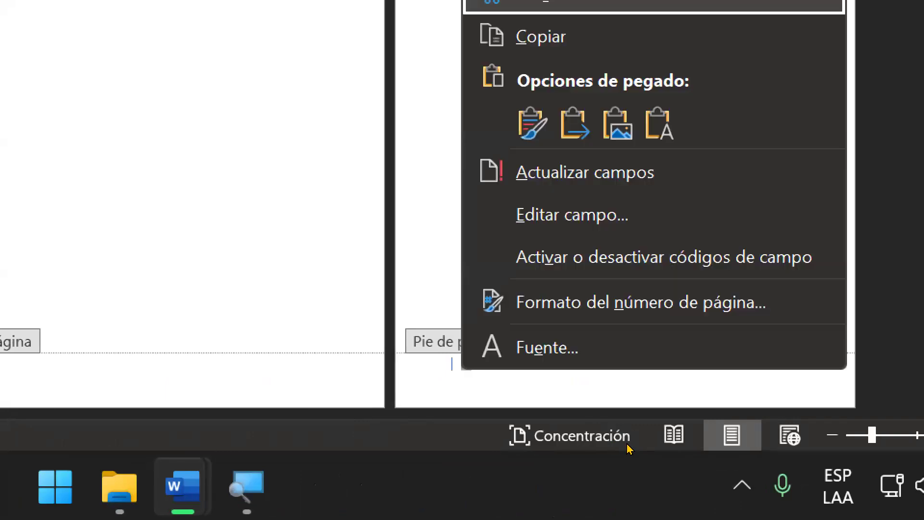
key(Up)
key(Up)
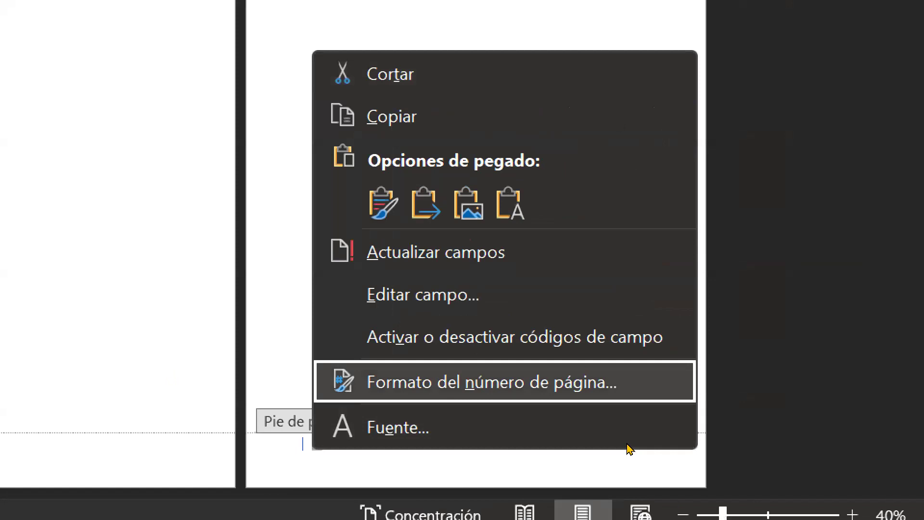
key(Return)
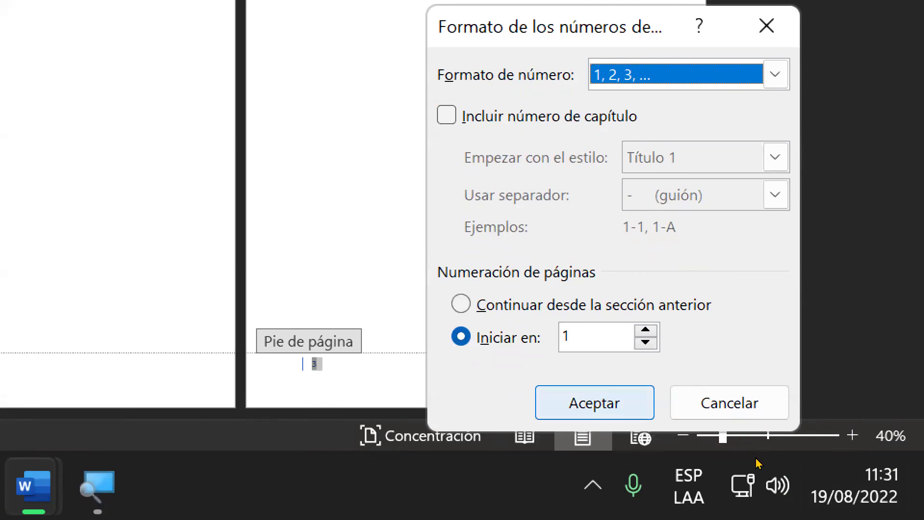
key(Return)
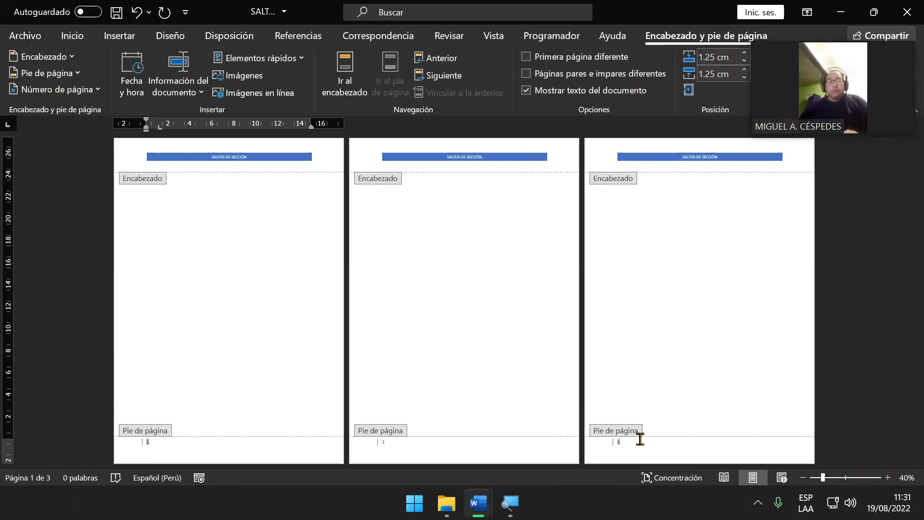
Leave the footer, put the cursor on page 2, and check Disposición's break types without inserting one.
double_click(687, 366)
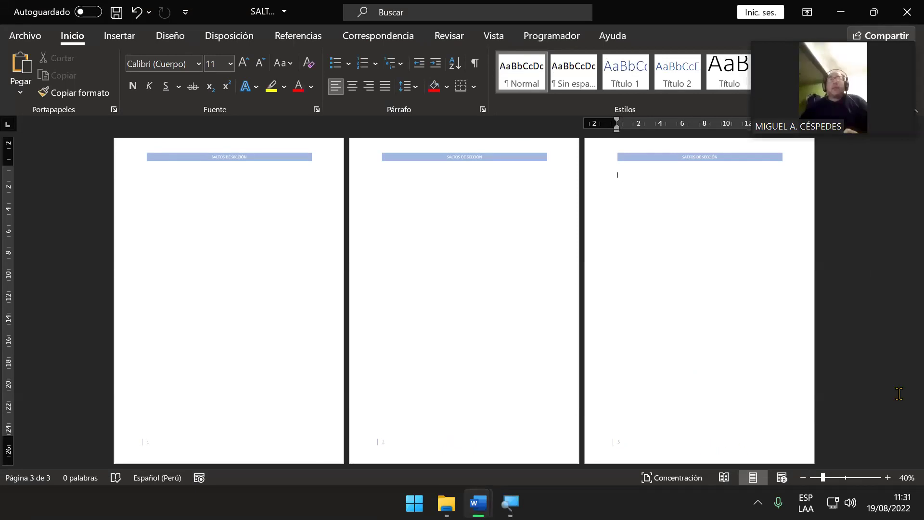
click(473, 188)
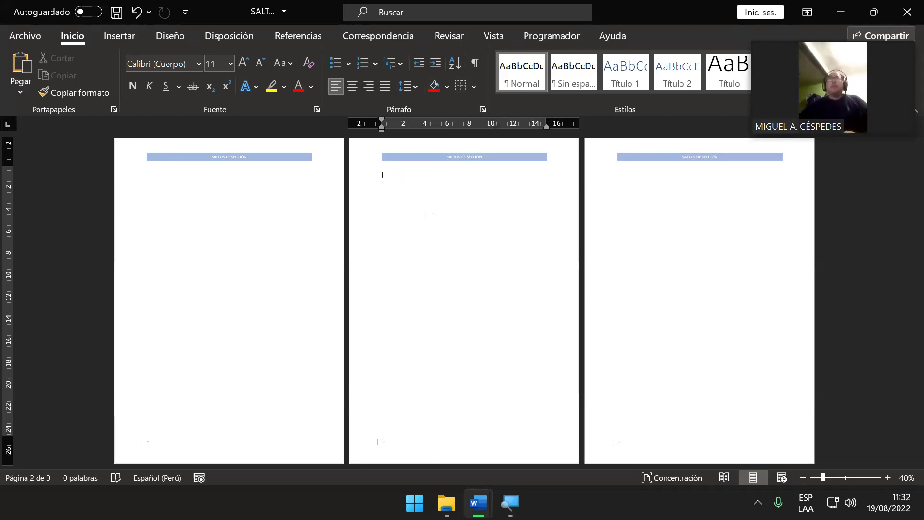
click(245, 38)
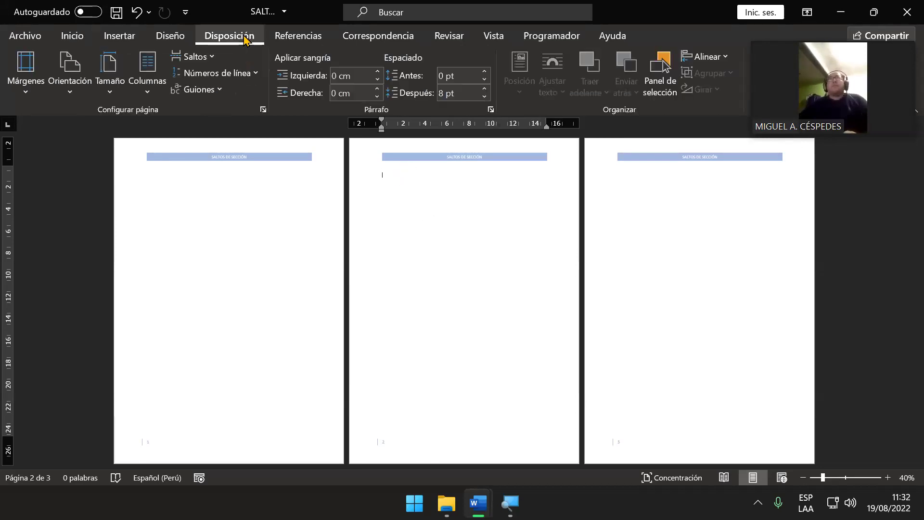
click(212, 57)
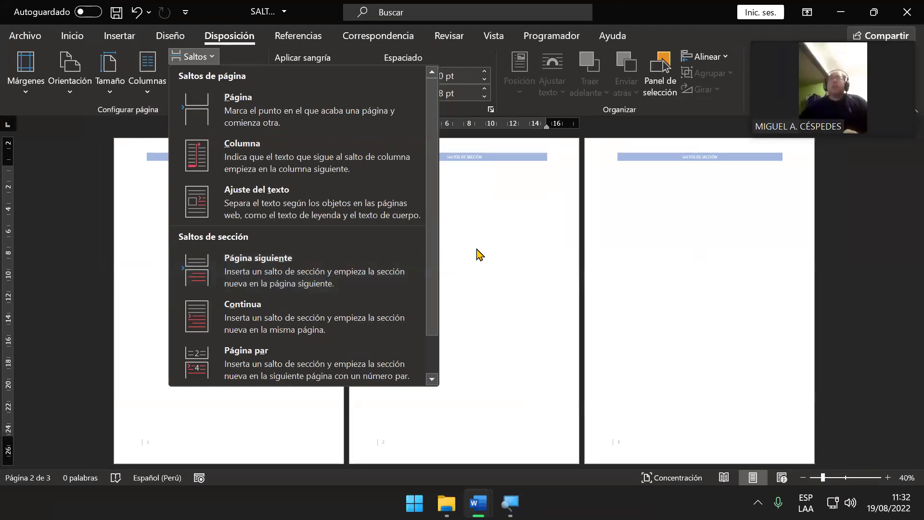
click(478, 247)
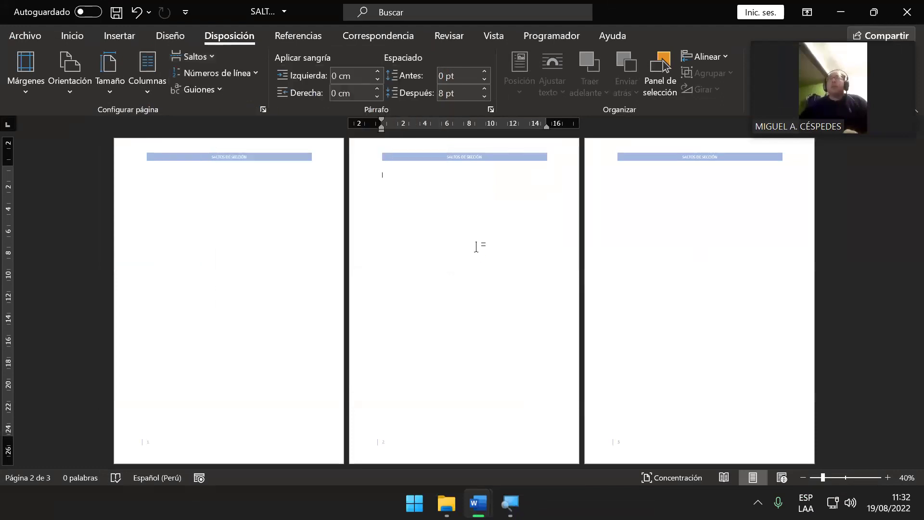
Briefly open the page 1 header, then return to the top of page 2's body.
click(270, 145)
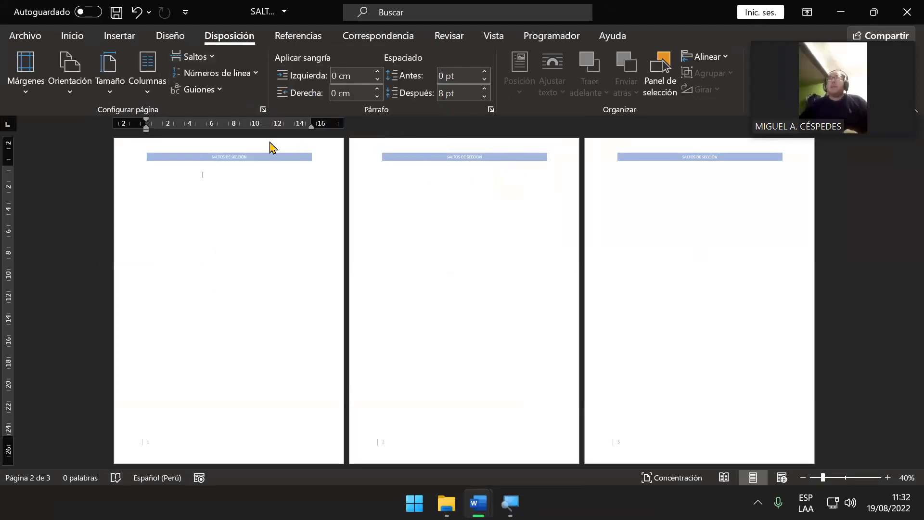
double_click(255, 161)
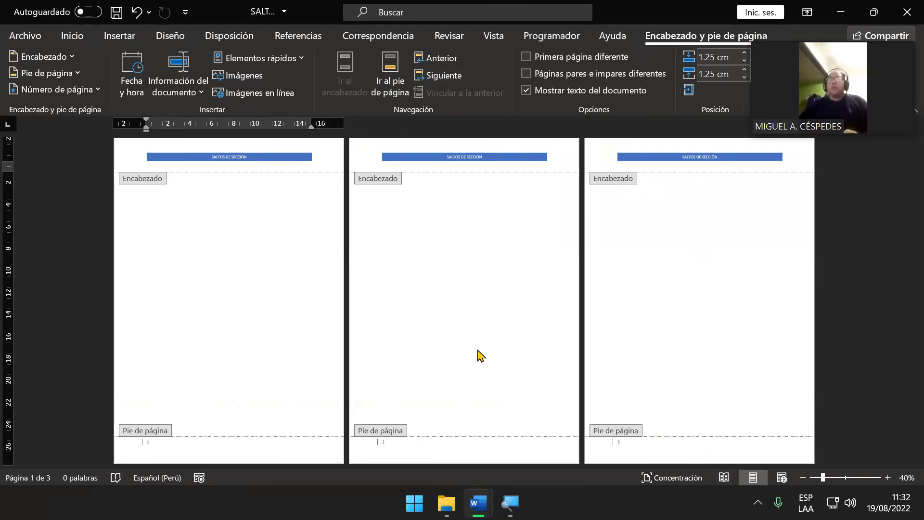
double_click(501, 315)
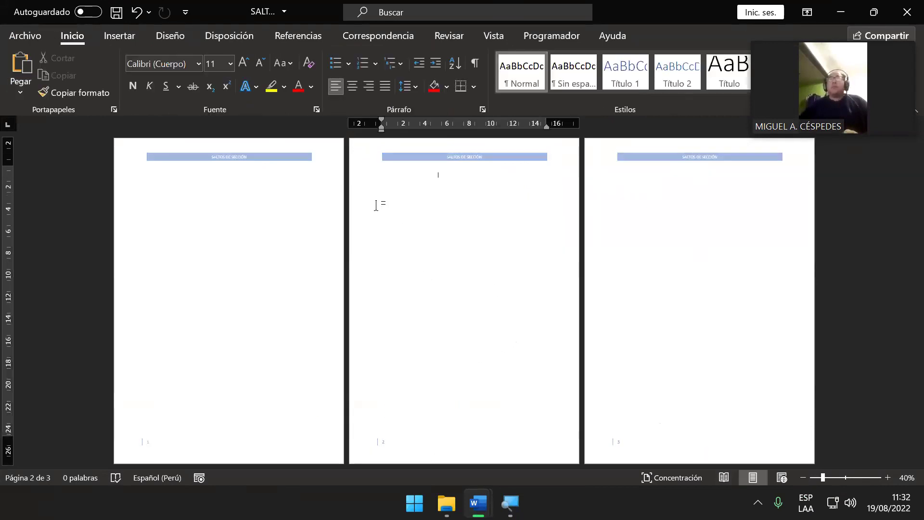
drag(361, 192, 391, 185)
click(392, 187)
Insert a Página siguiente section break at page 2 from Disposición > Saltos.
click(227, 38)
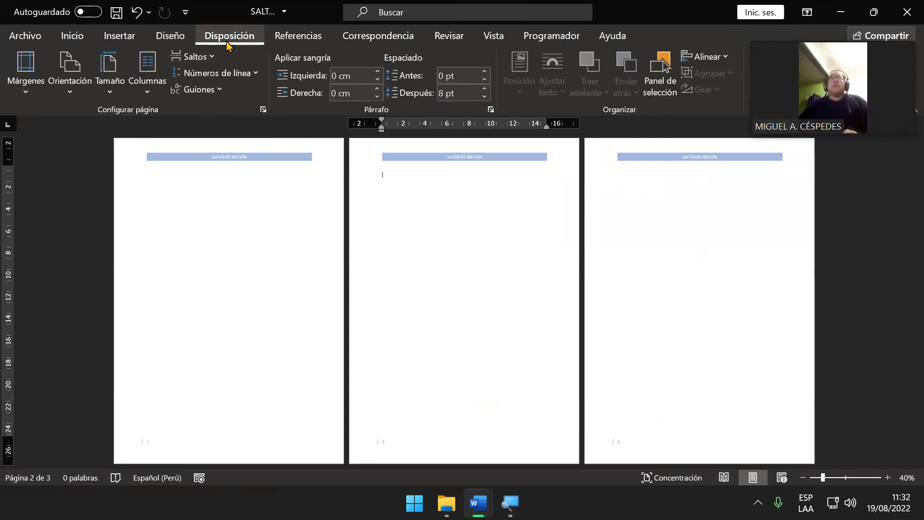
click(212, 57)
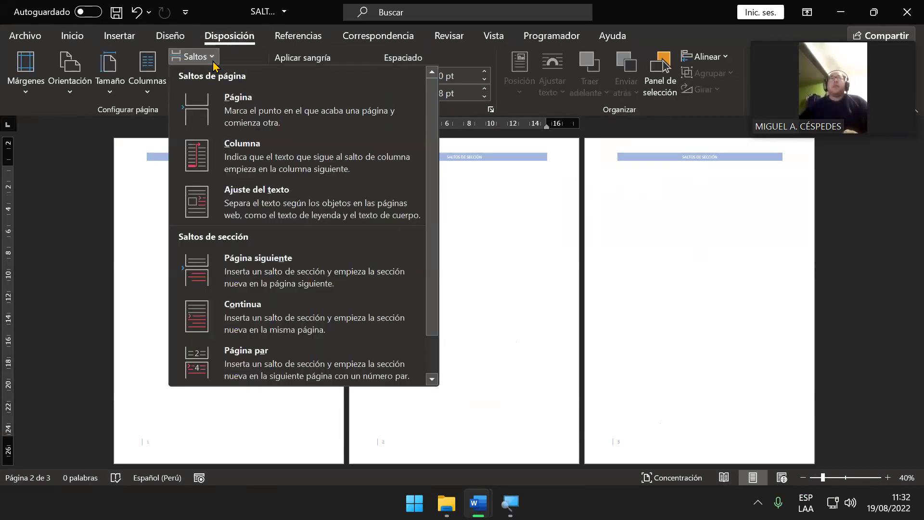
click(288, 279)
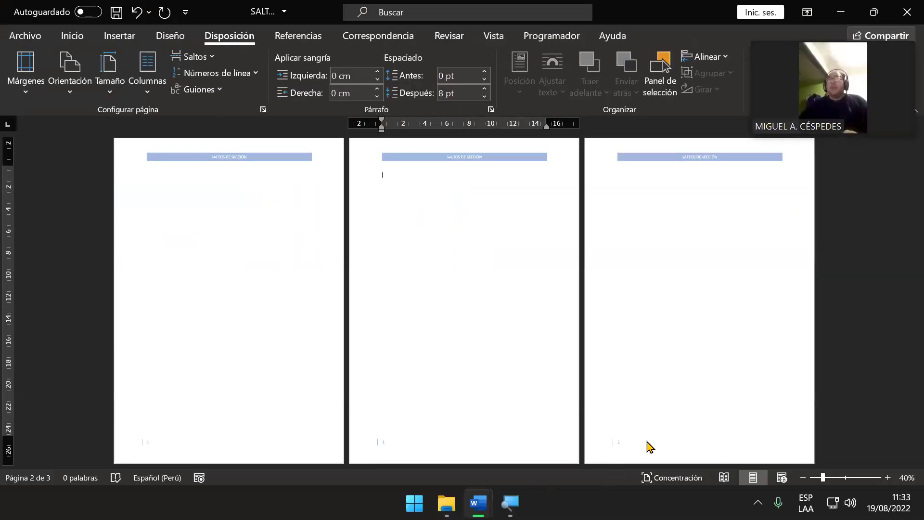
Open page 3's footer in Encabezado y pie de página editing.
click(691, 456)
double_click(691, 452)
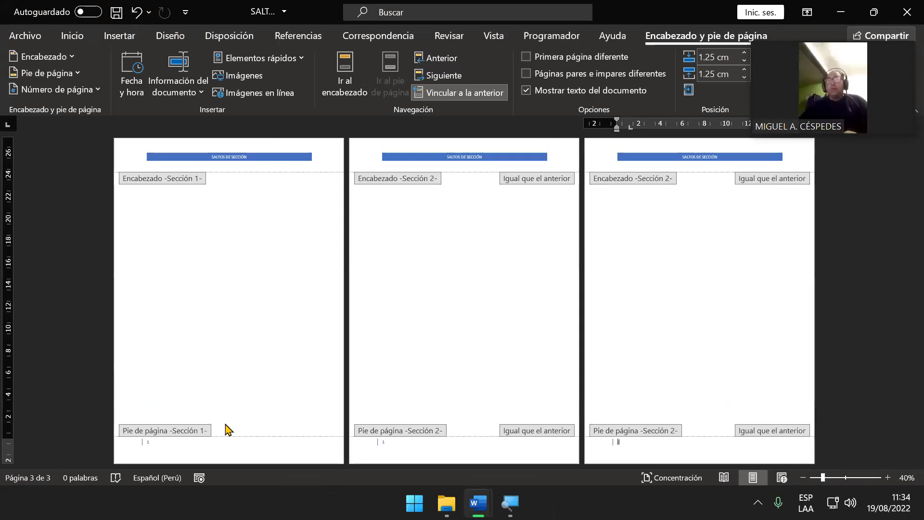
key(Escape)
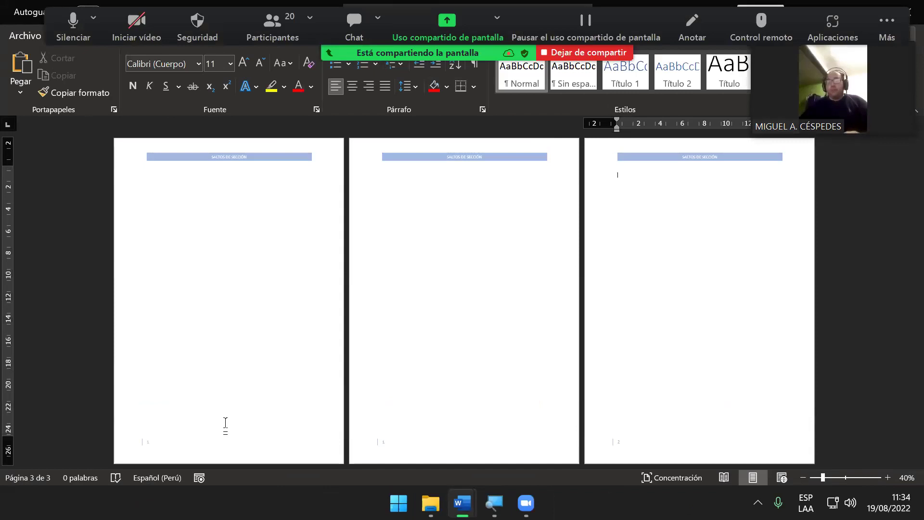
key(Up)
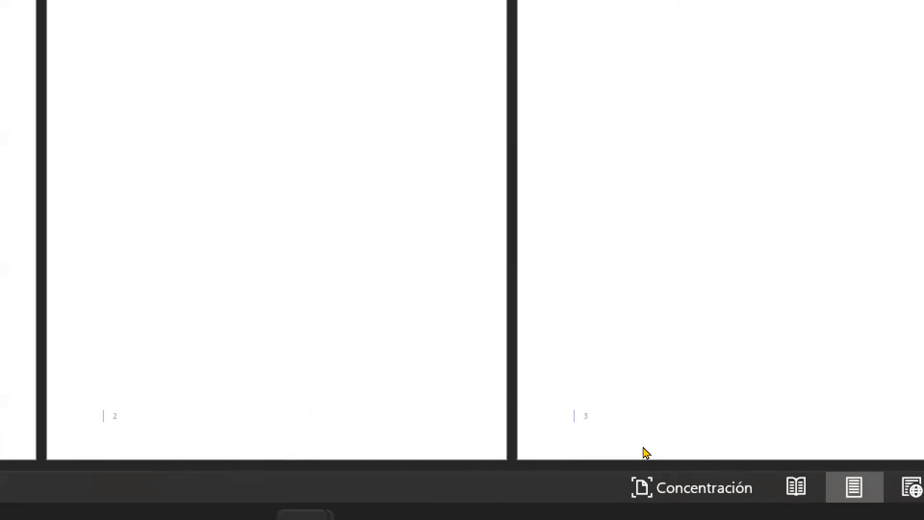
Open page 3's footer and try the Georgia font on the page number.
double_click(642, 449)
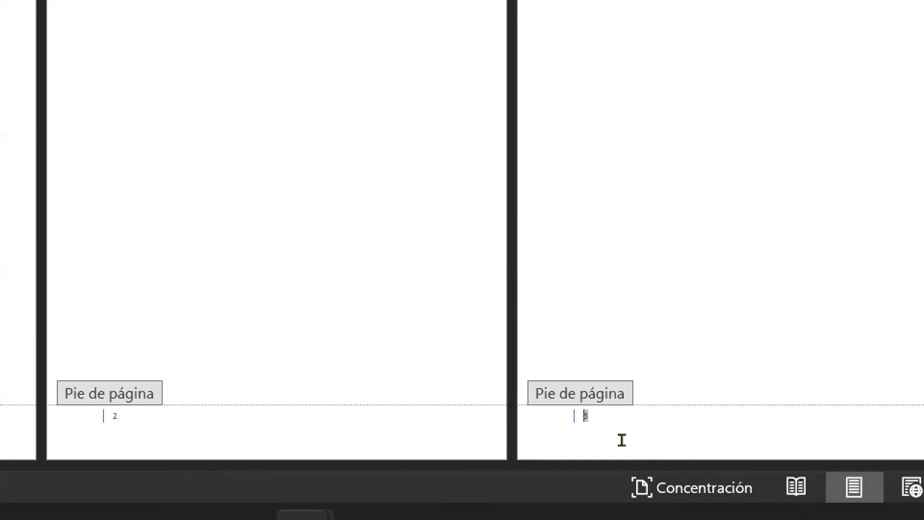
right_click(624, 447)
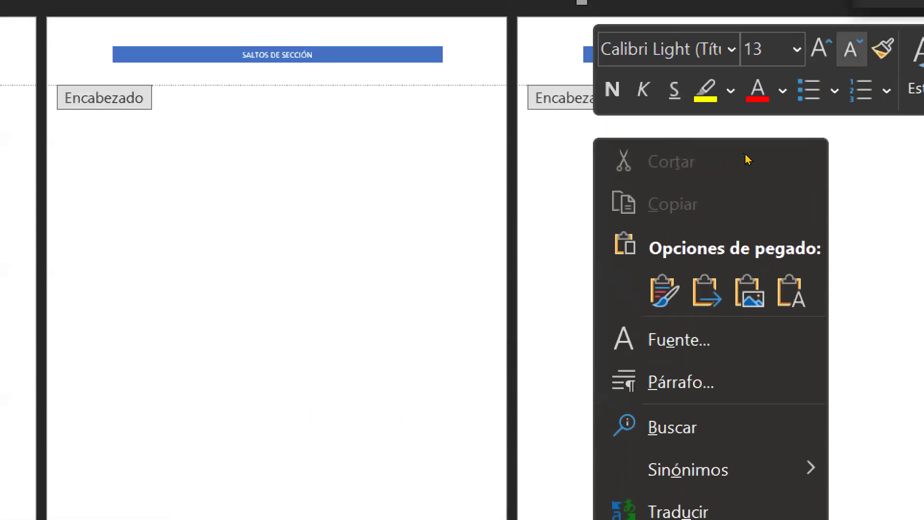
key(ctrl+shift+f)
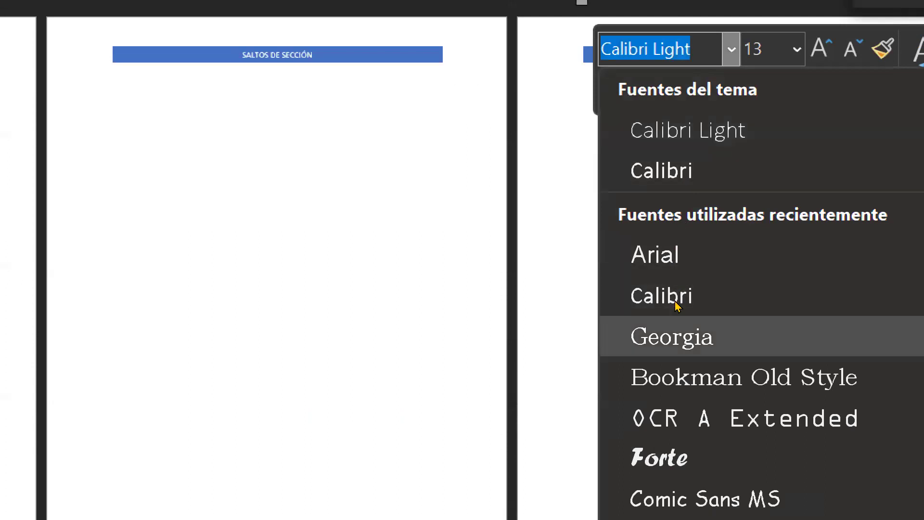
key(Escape)
text(Georgia)
key(Return)
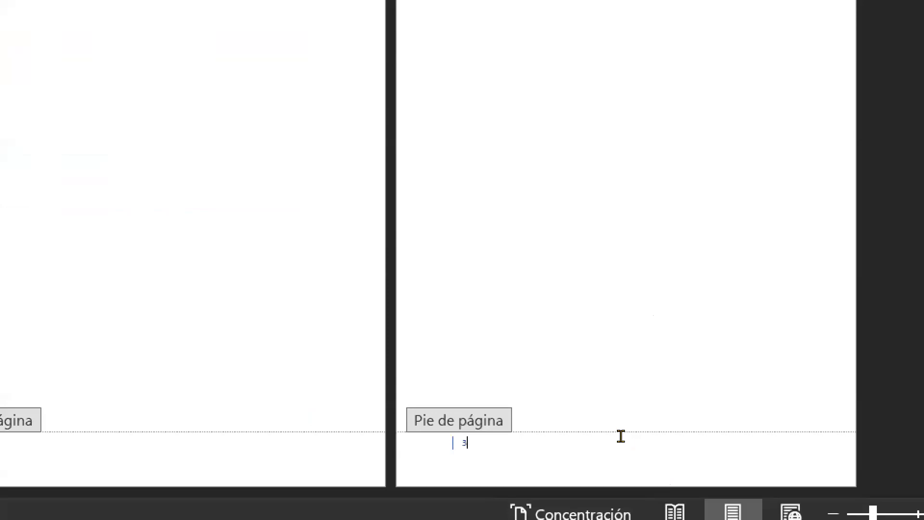
Set the footer page number to Arial, enlarge it to 16 pt, and return to the body.
key(shift+Left)
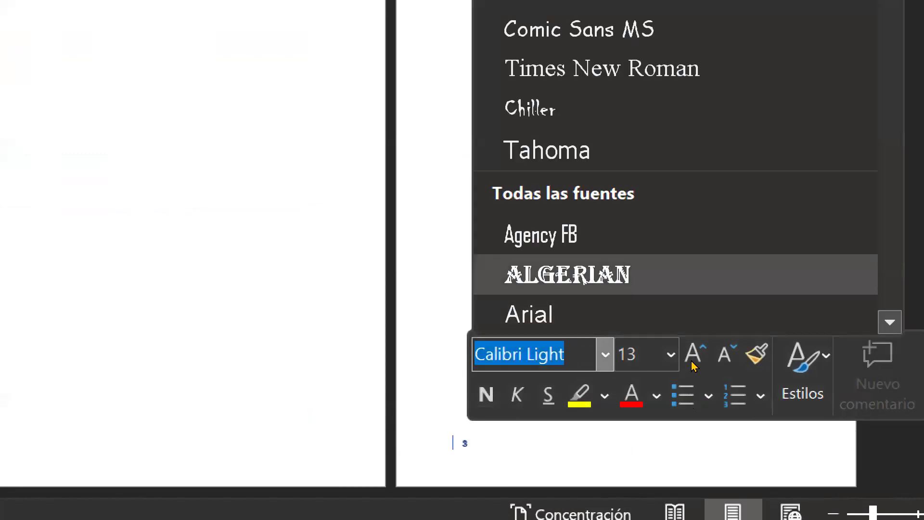
key(Up)
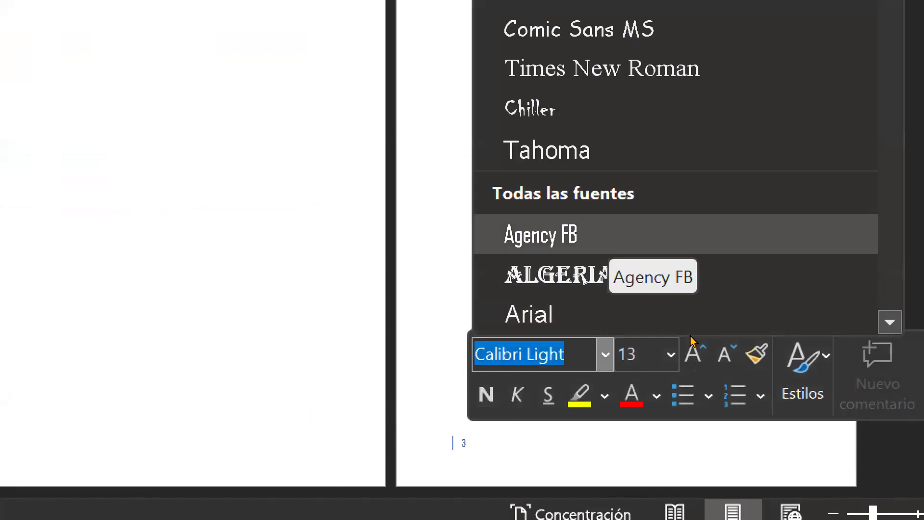
key(Down)
key(Down)
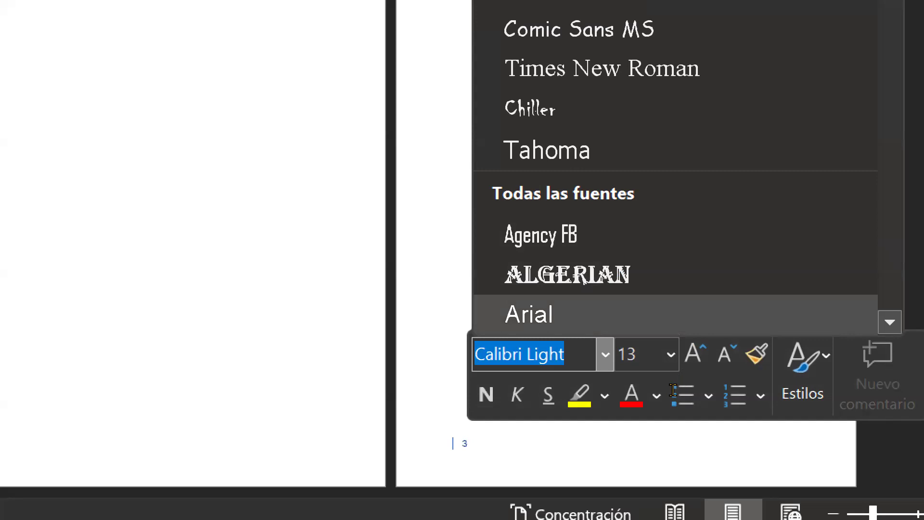
key(Return)
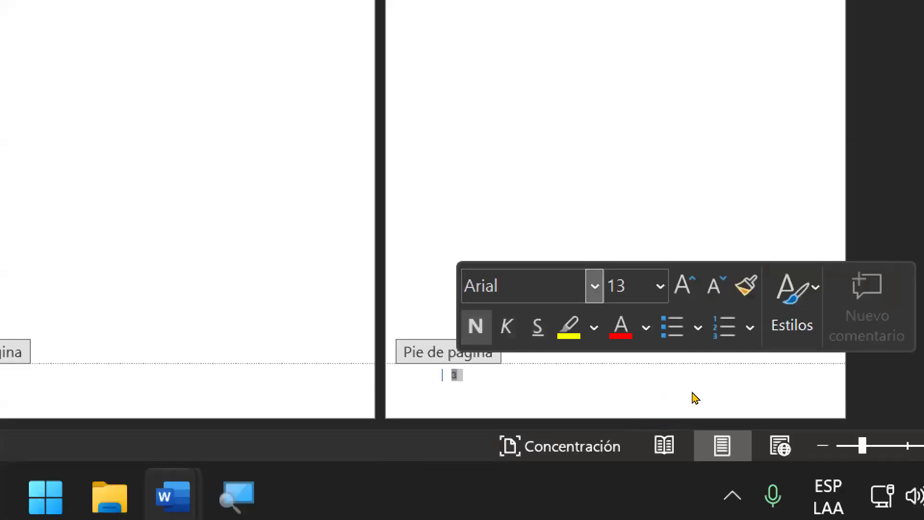
key(Tab)
key(Tab)
key(Return)
key(Return)
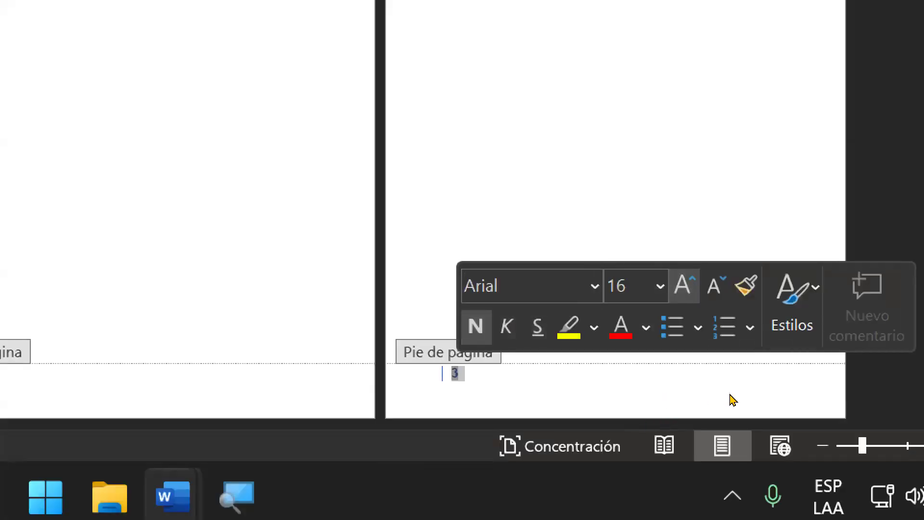
key(Return)
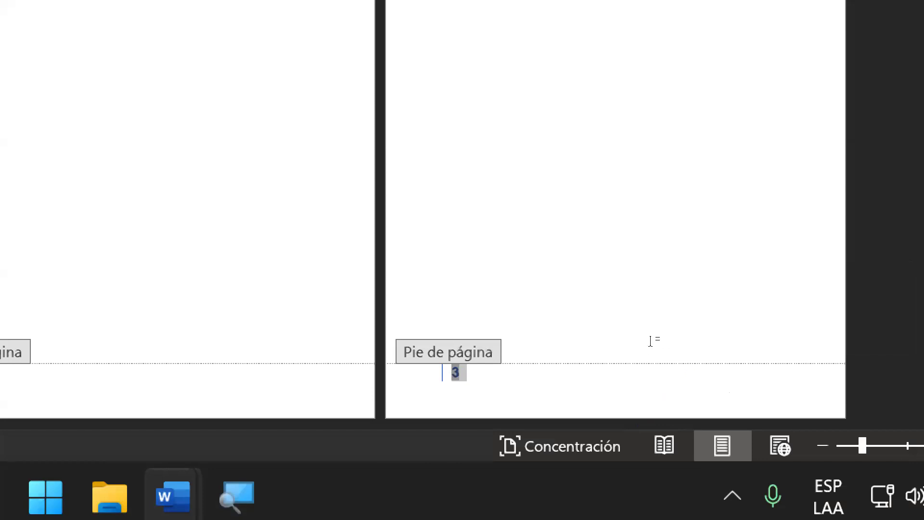
double_click(648, 341)
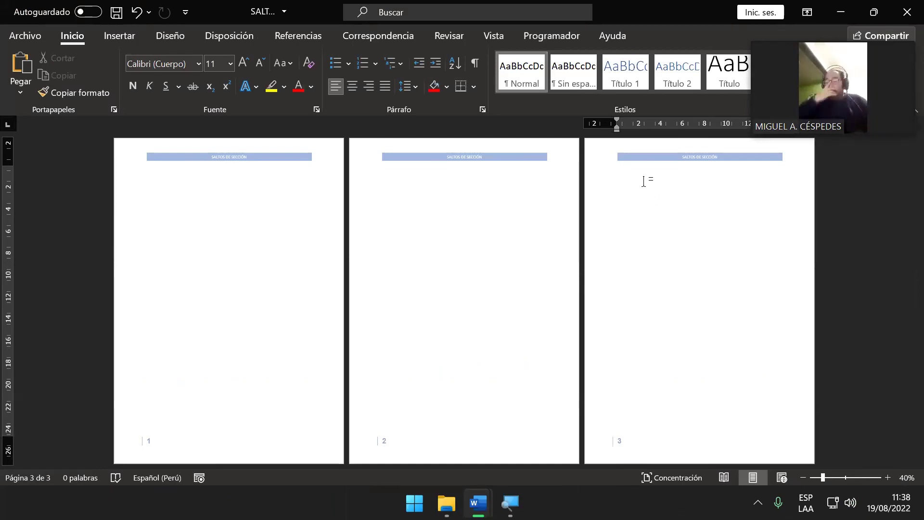
Show the Saltos break list on the Disposición tab.
click(235, 36)
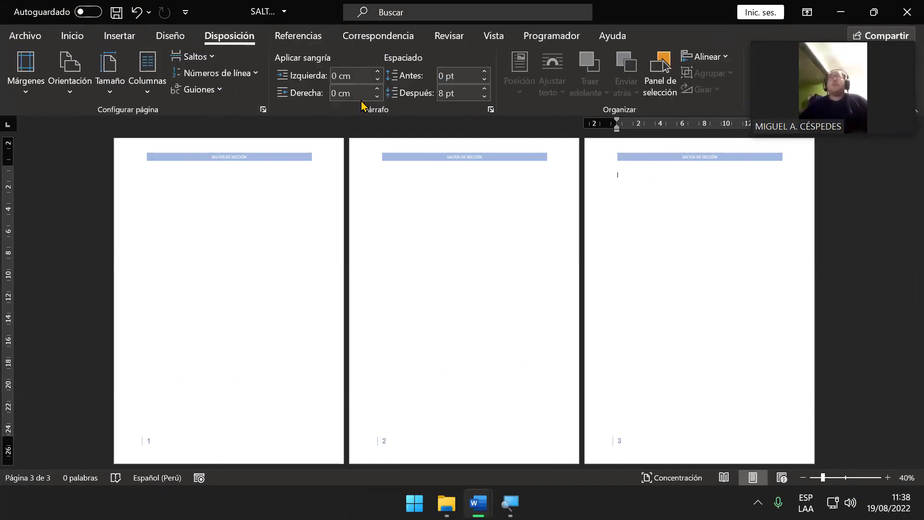
click(198, 56)
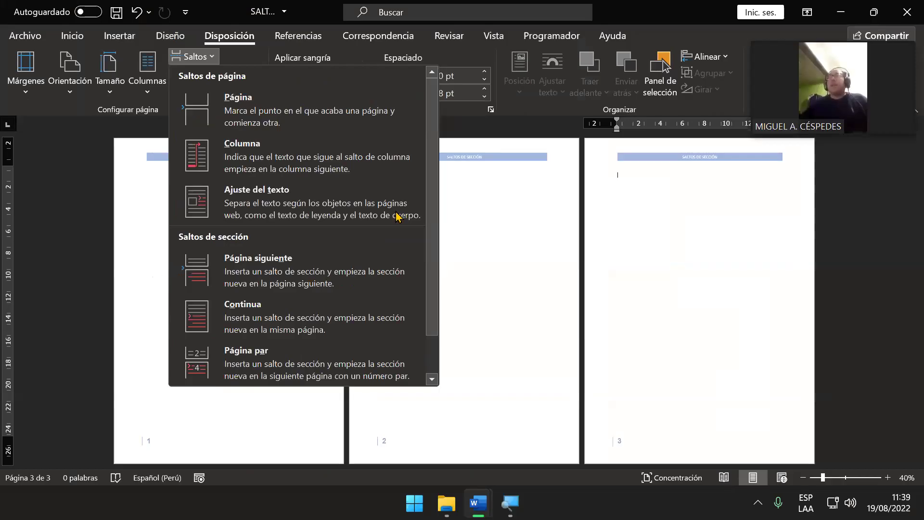
Insert a Página siguiente section break before page 3.
click(324, 270)
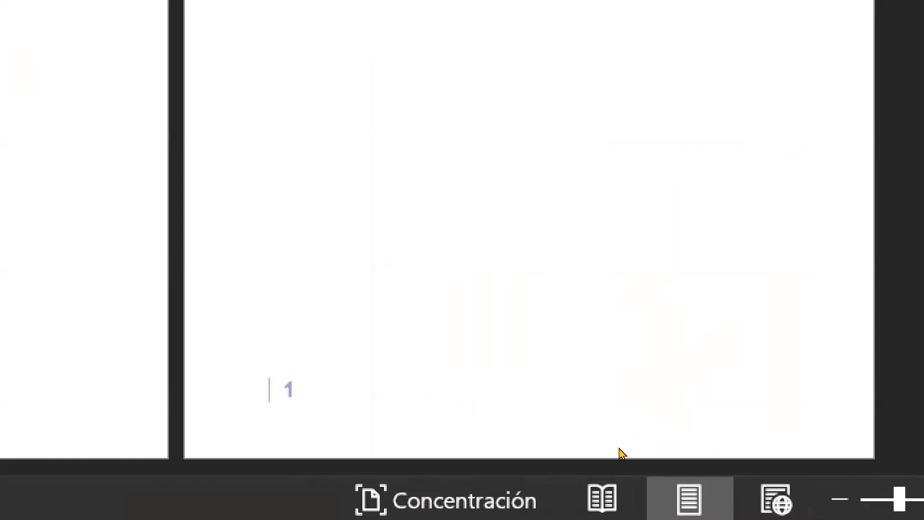
Select the section 2 footer's page number 1 and highlight Formato del número de página in its menu.
double_click(621, 452)
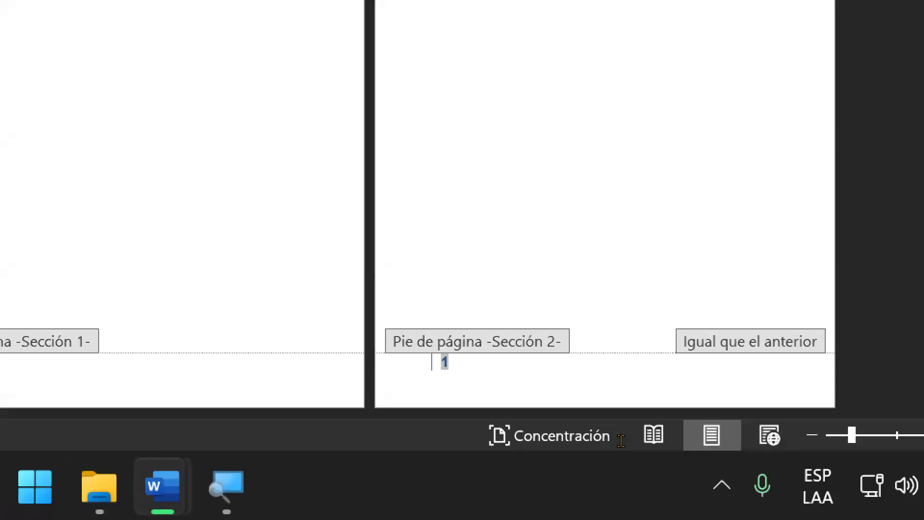
key(shift+F10)
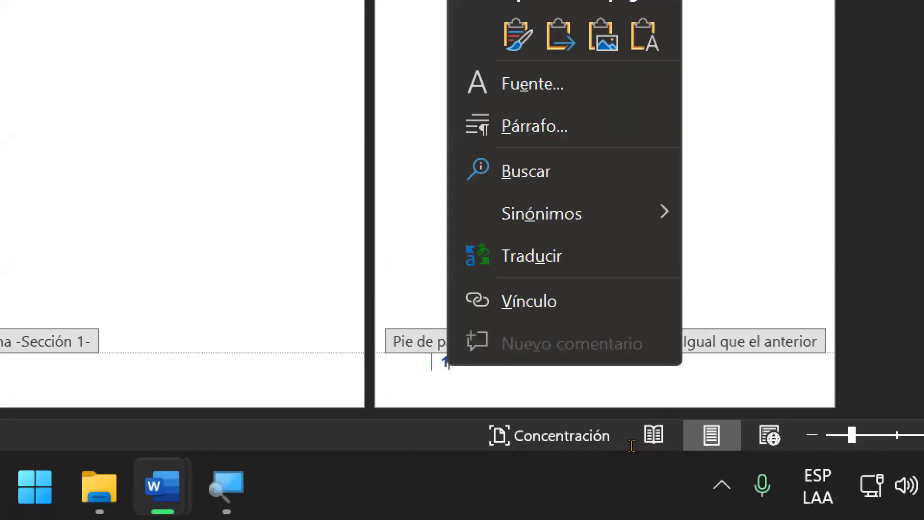
key(Escape)
key(shift+Right)
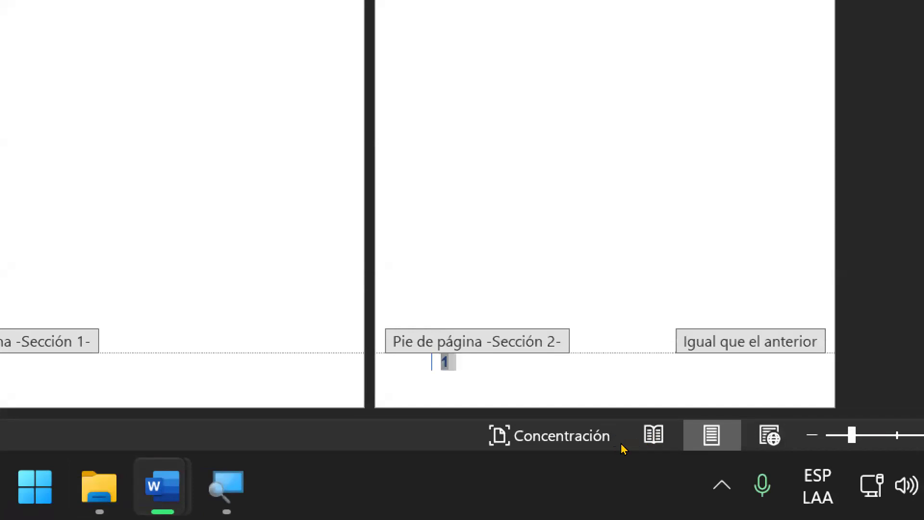
key(shift+F10)
key(Up)
key(Up)
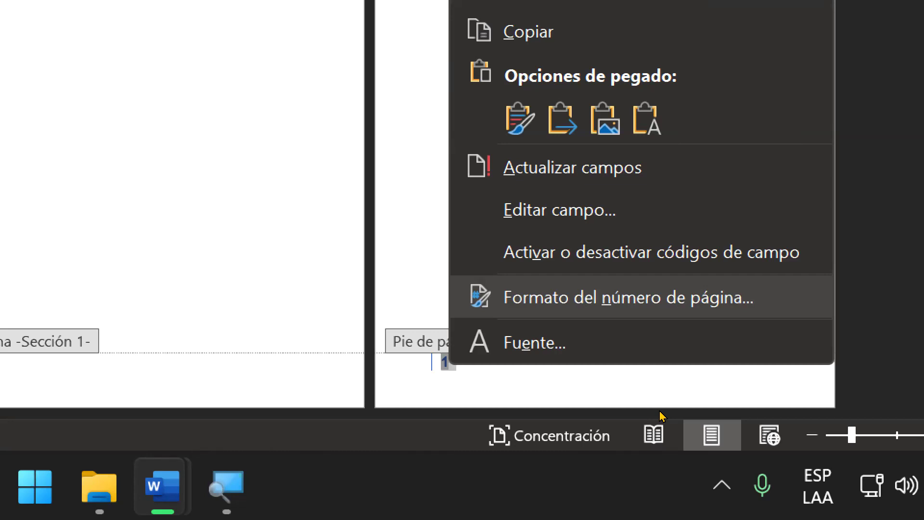
Set section 2's page numbering to Continuar desde la sección anterior.
key(Return)
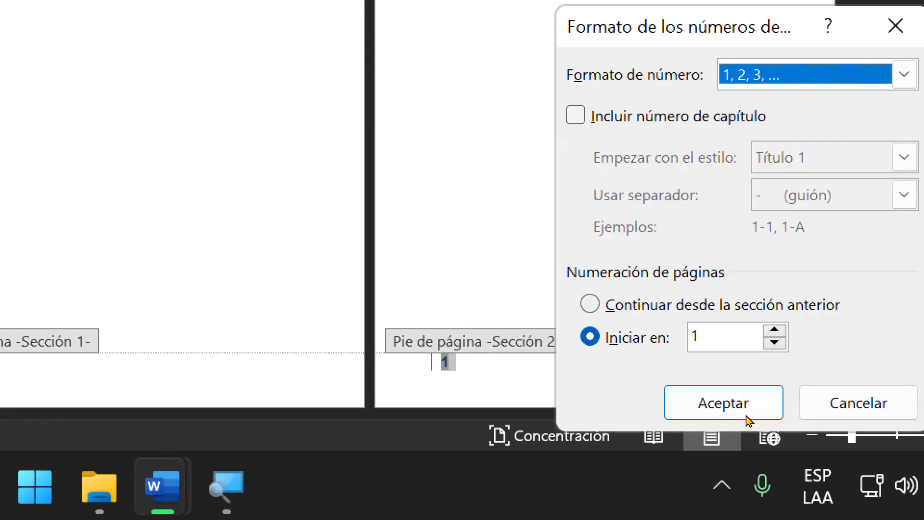
key(alt+c)
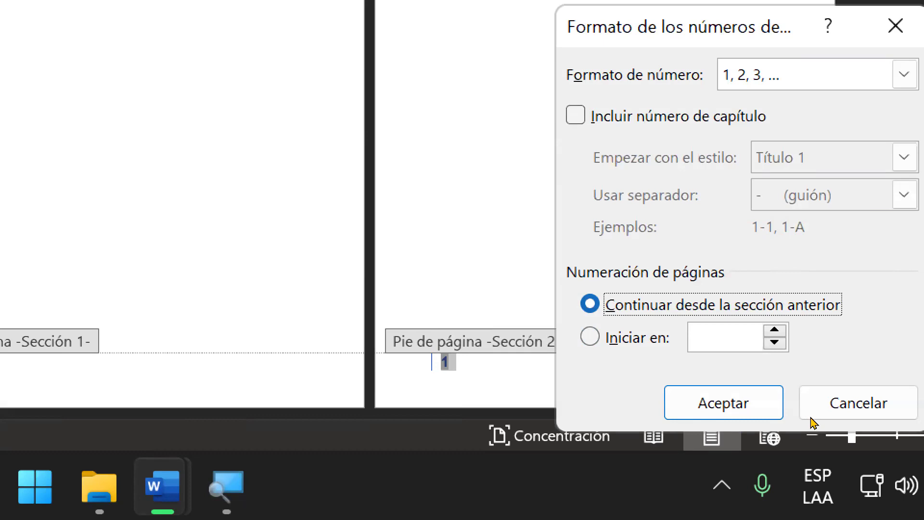
key(Return)
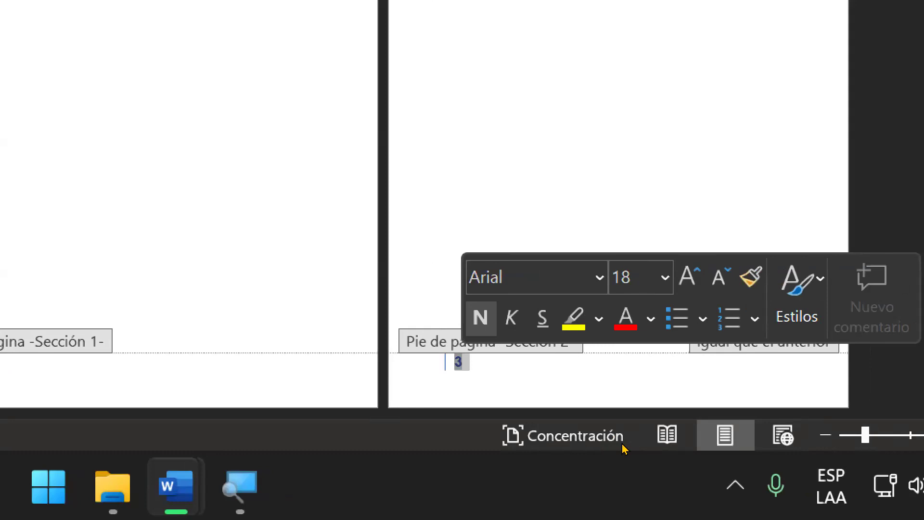
Reselect the footer page number 3 and highlight Formato del número de página in its menu.
key(Right)
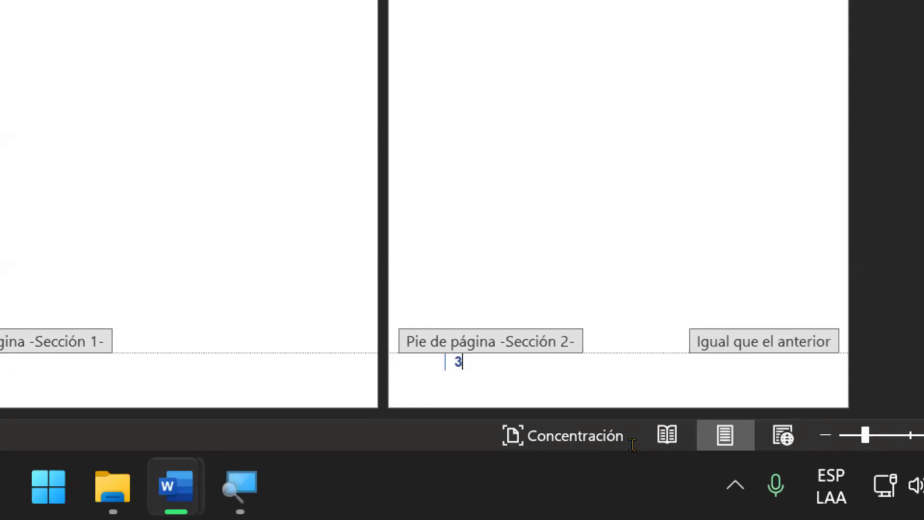
key(shift+F10)
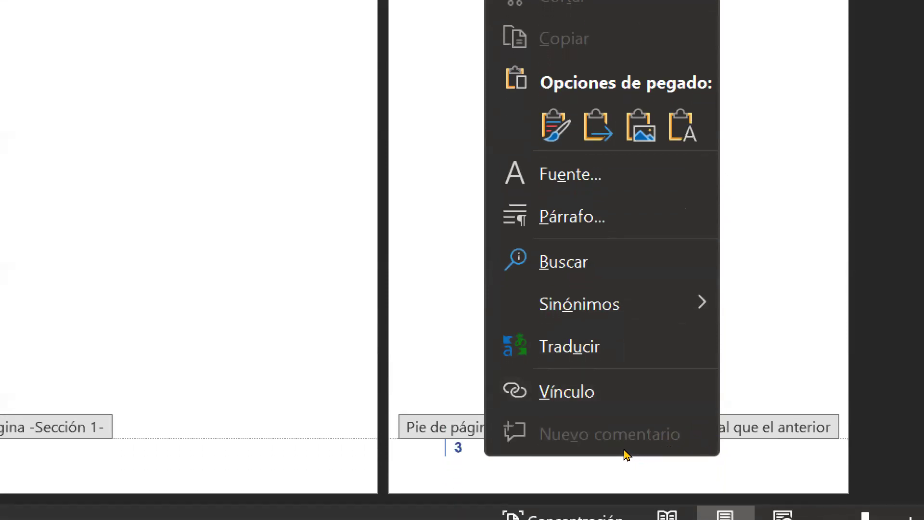
key(Escape)
key(shift+Right)
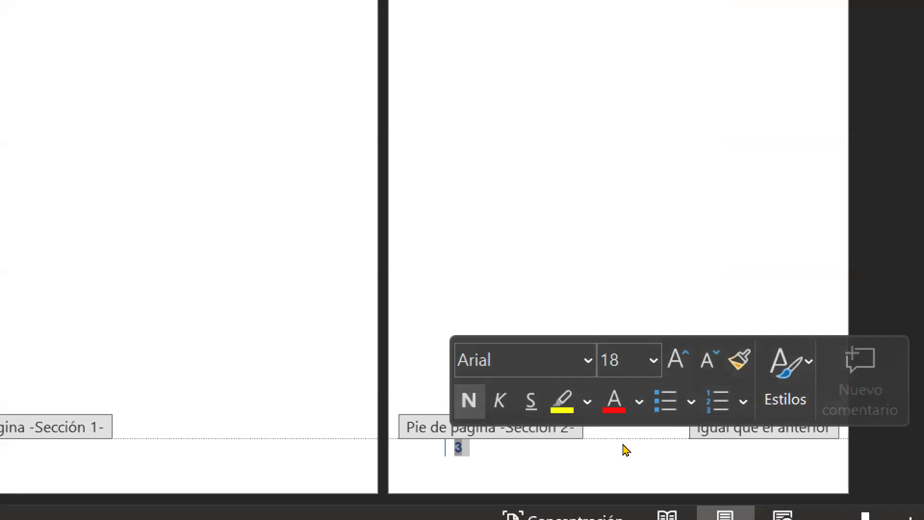
click(625, 449)
key(ctrl+a)
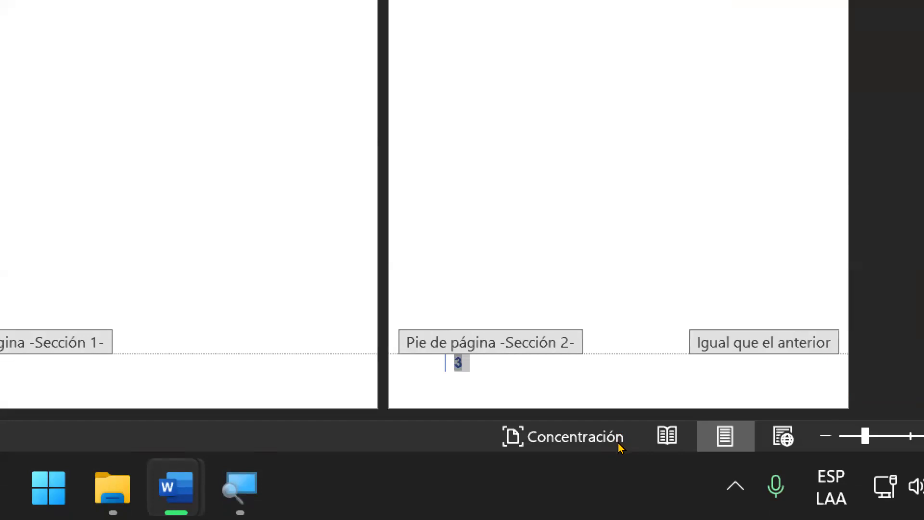
key(shift+F10)
key(Up)
key(Up)
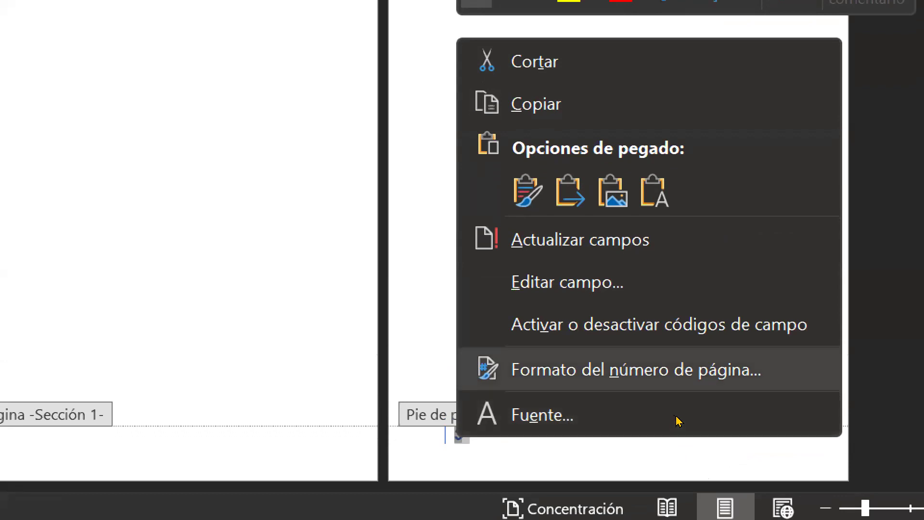
Set section 2's page numbering to start at 5 so its first footer reads 5.
key(Return)
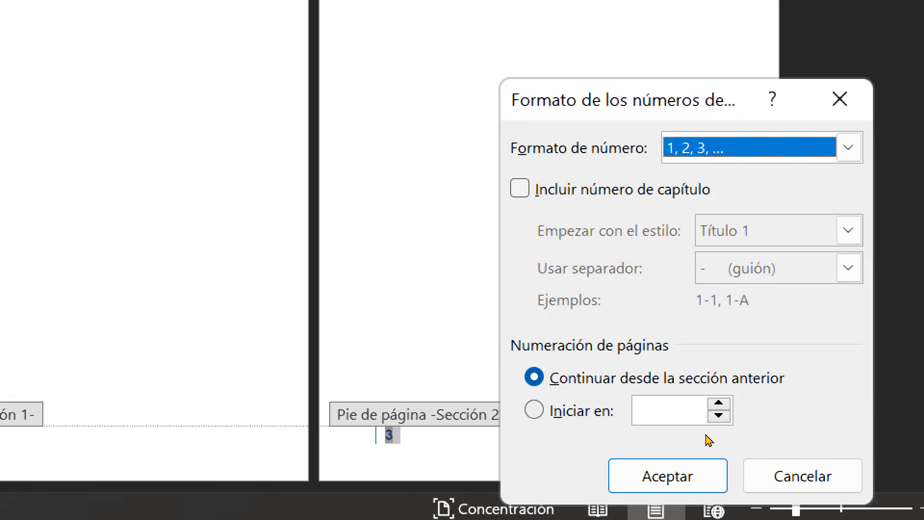
key(alt+i)
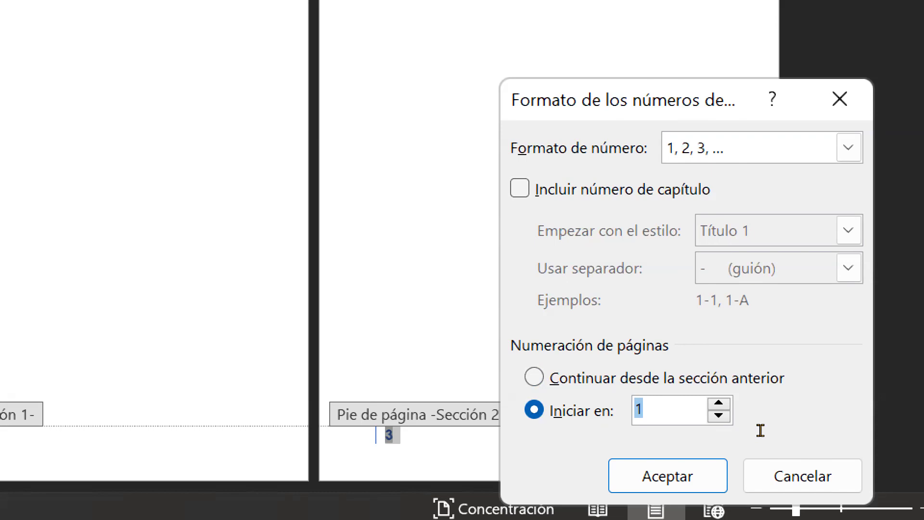
text(5)
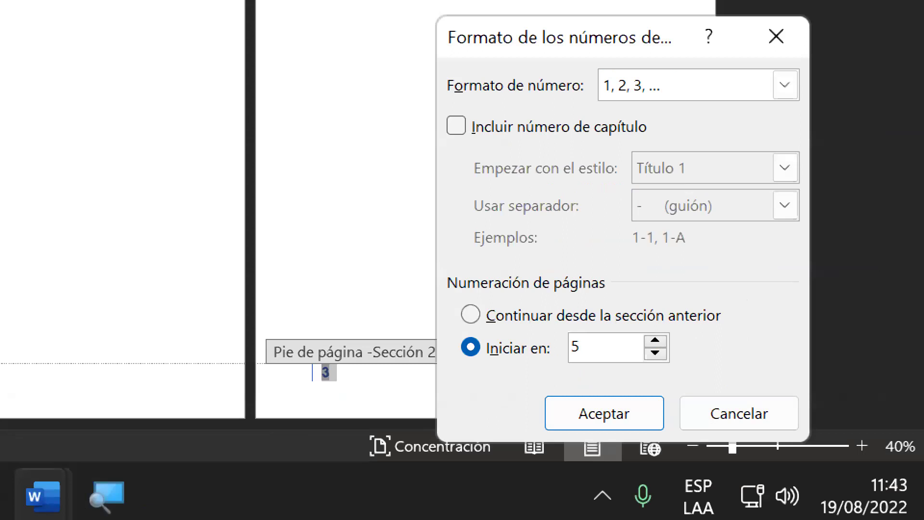
key(Return)
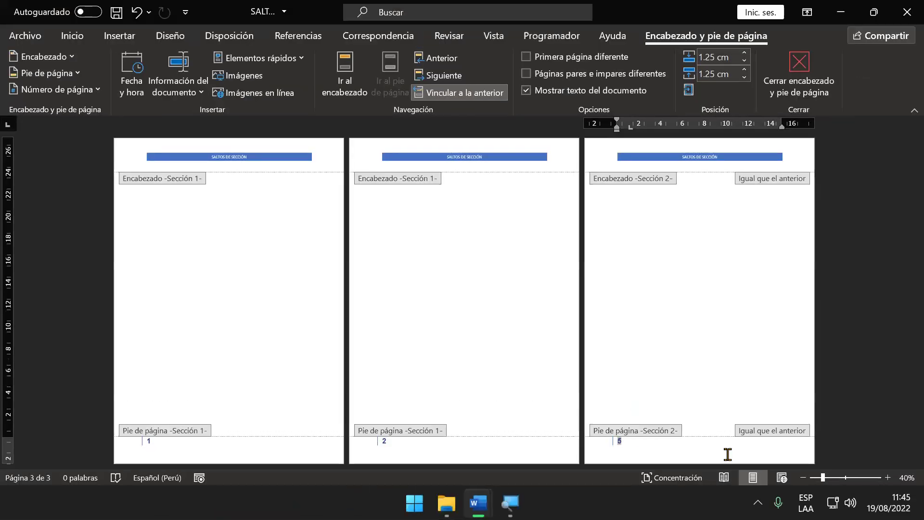
Close the SALTOS DE SECCIÓN document without saving and create a new blank document.
click(906, 11)
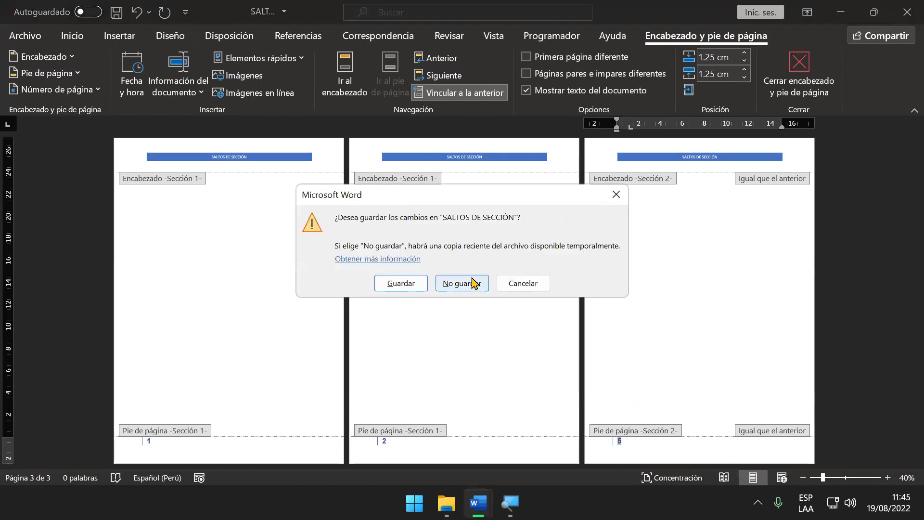
click(472, 283)
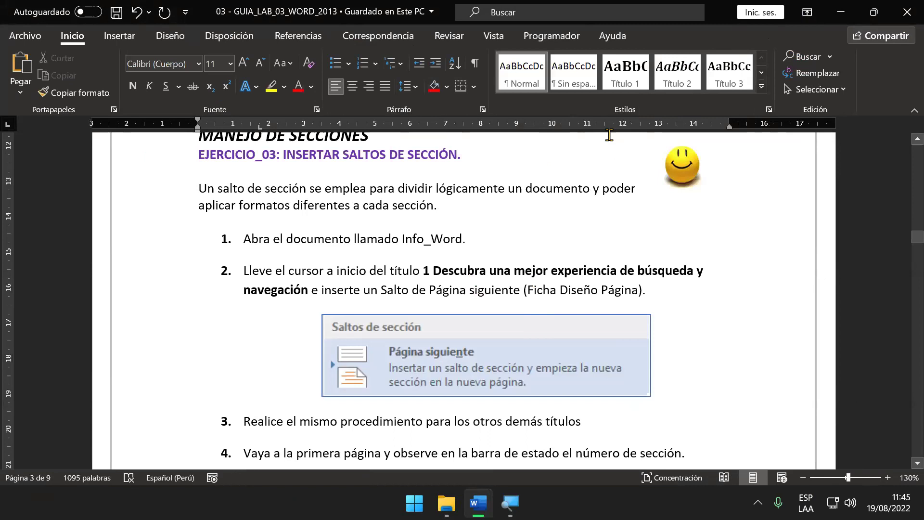
key(ctrl+n)
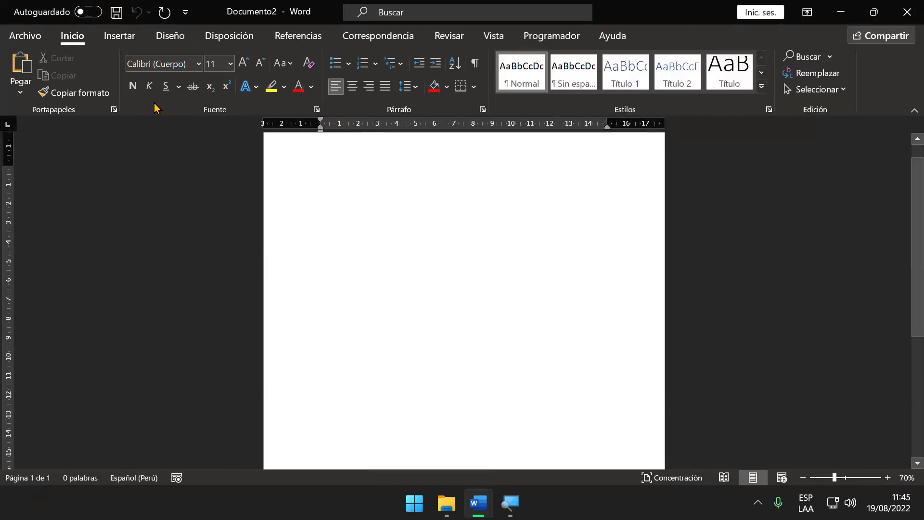
Save the blank document to the Desktop as 'SALTOS DE SECCIÓN', overwriting the existing file.
click(25, 35)
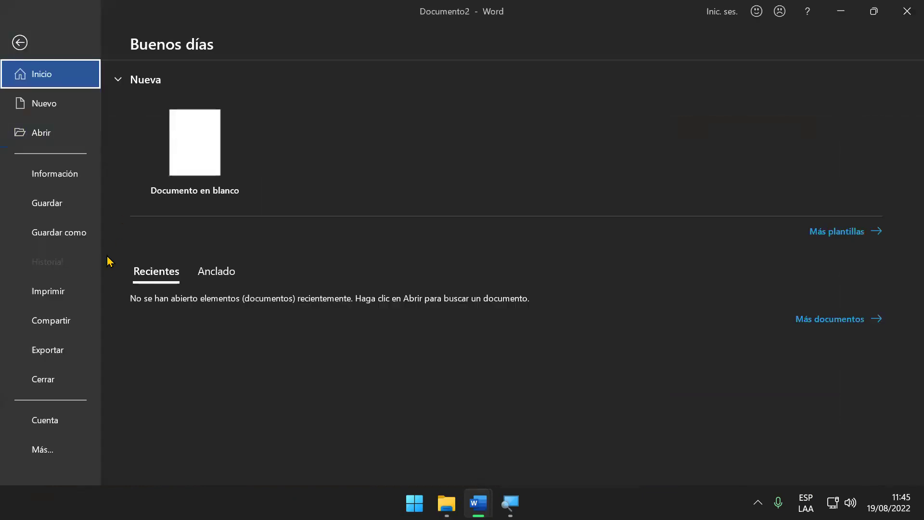
click(92, 246)
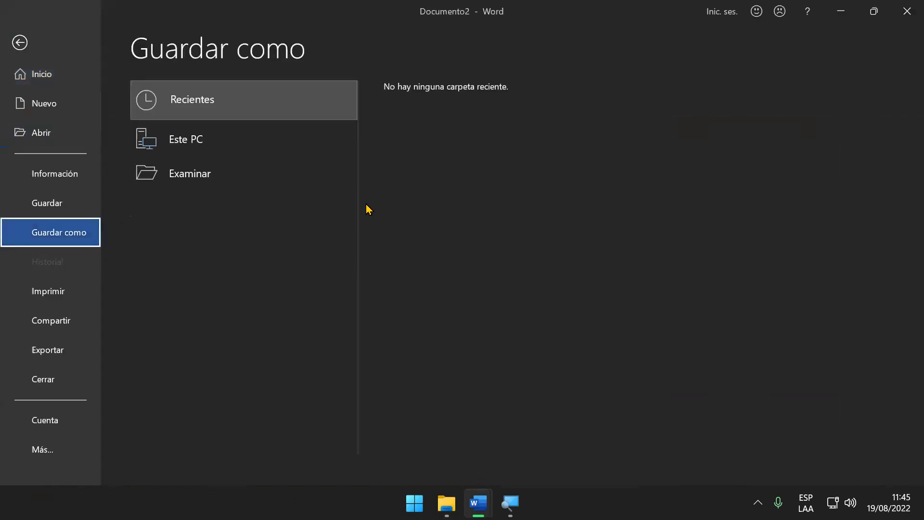
click(219, 169)
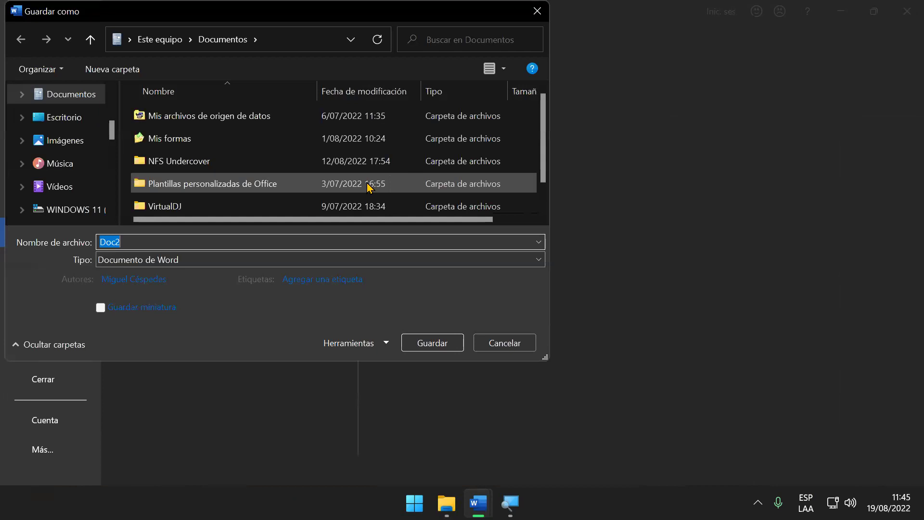
click(56, 121)
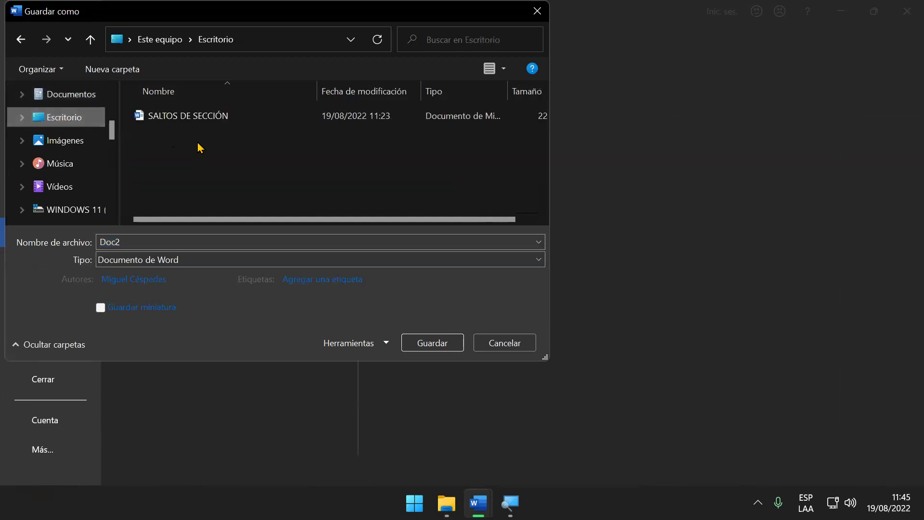
click(230, 120)
click(435, 343)
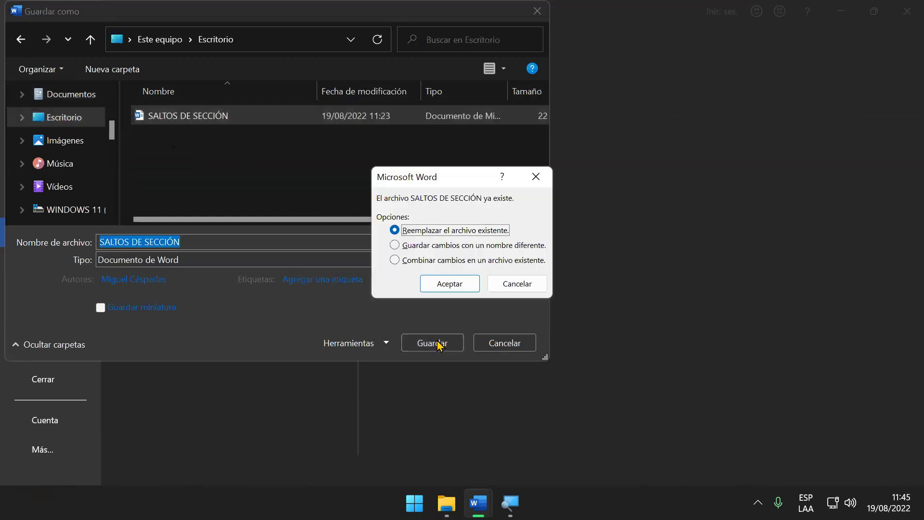
click(452, 287)
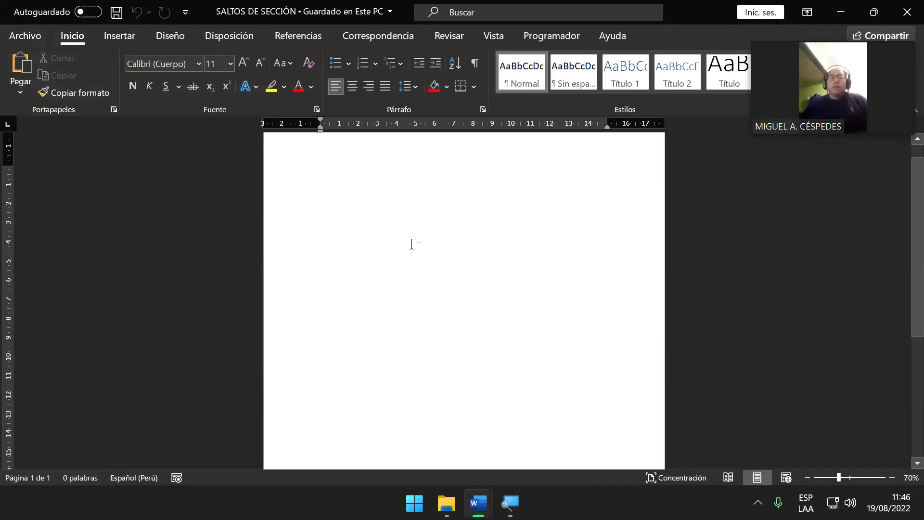
Insert two page breaks with Ctrl+Enter so the blank document has three pages.
scroll(390, 297, down, 3)
scroll(399, 332, down, 3)
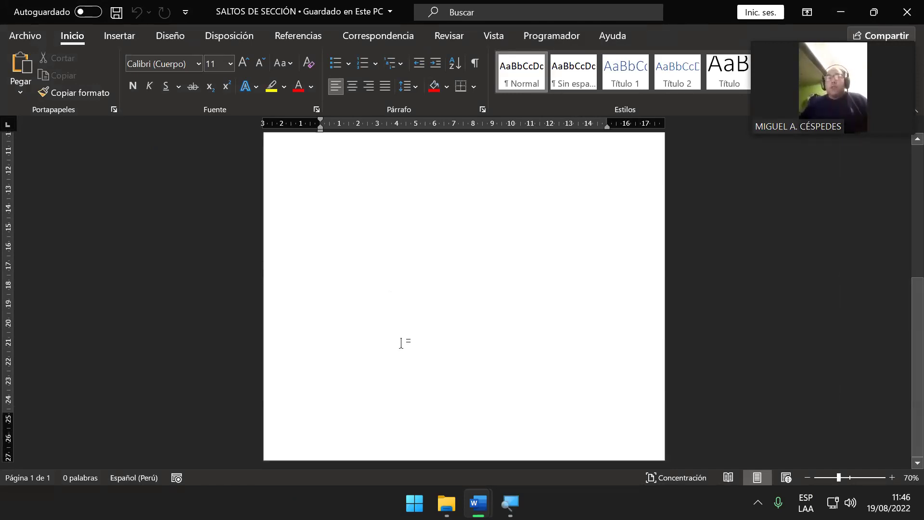
ctrl+scroll(395, 350, down, 2)
scroll(395, 353, down, 1)
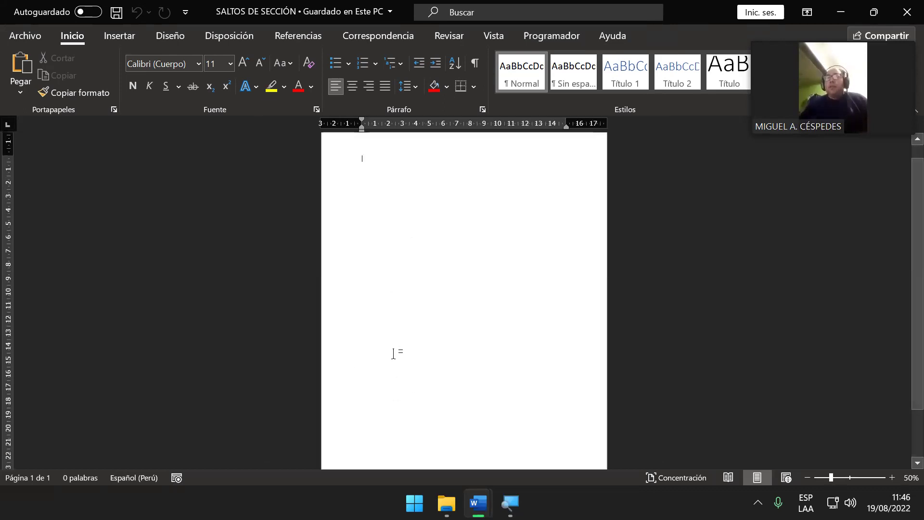
ctrl+scroll(399, 350, down, 2)
ctrl+scroll(455, 340, up, 1)
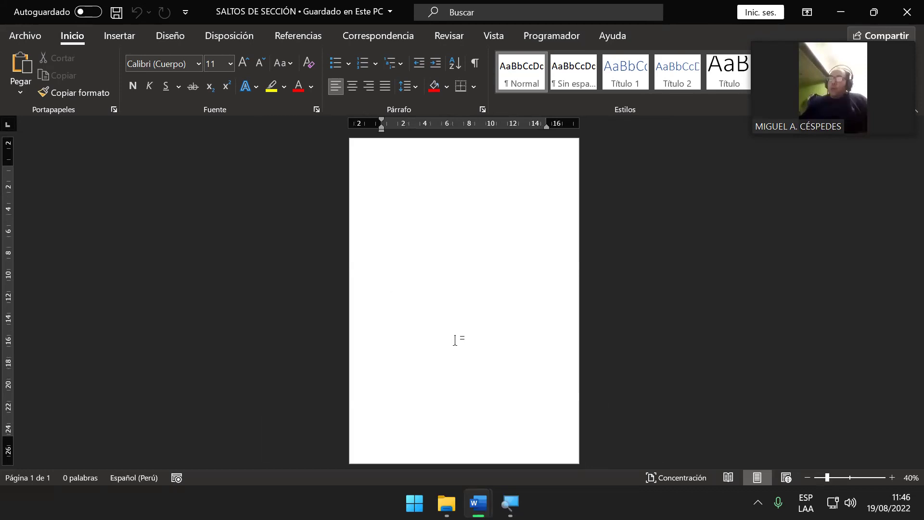
key(ctrl+Return)
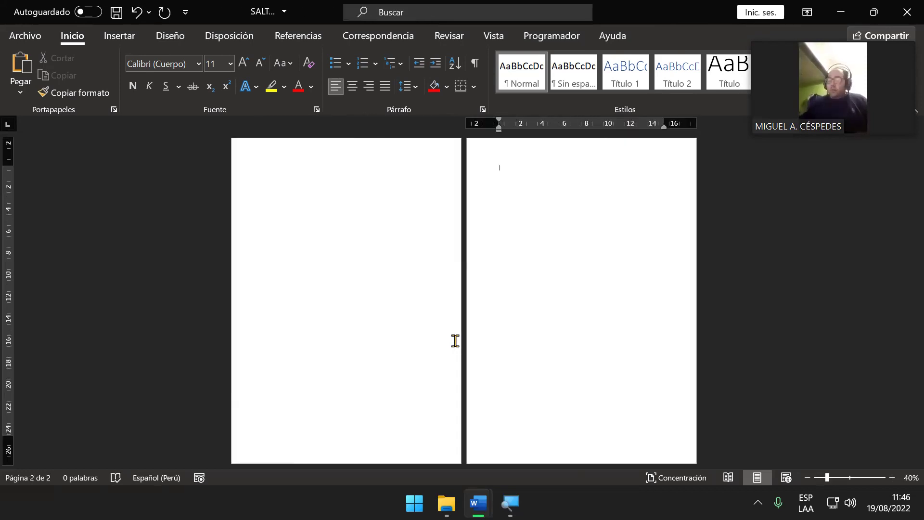
key(ctrl+Return)
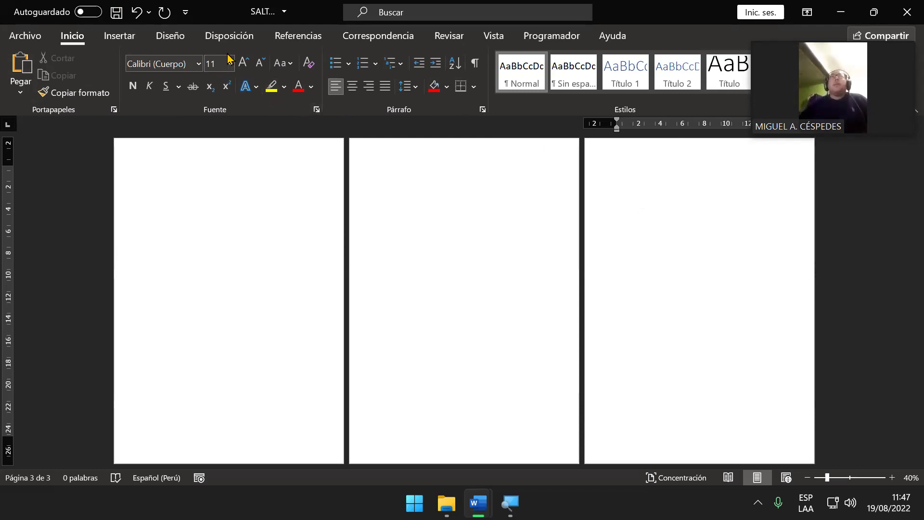
Insert a Página siguiente section break from Disposición > Saltos.
click(230, 38)
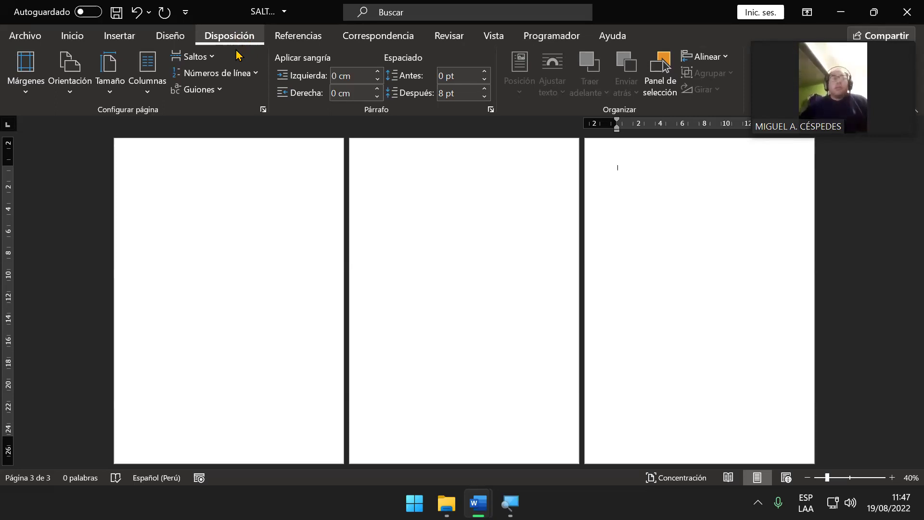
click(214, 61)
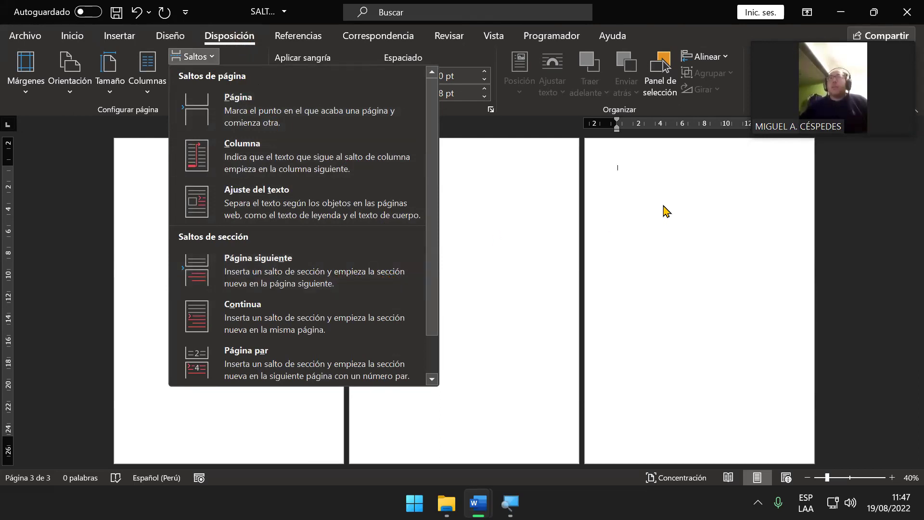
click(336, 274)
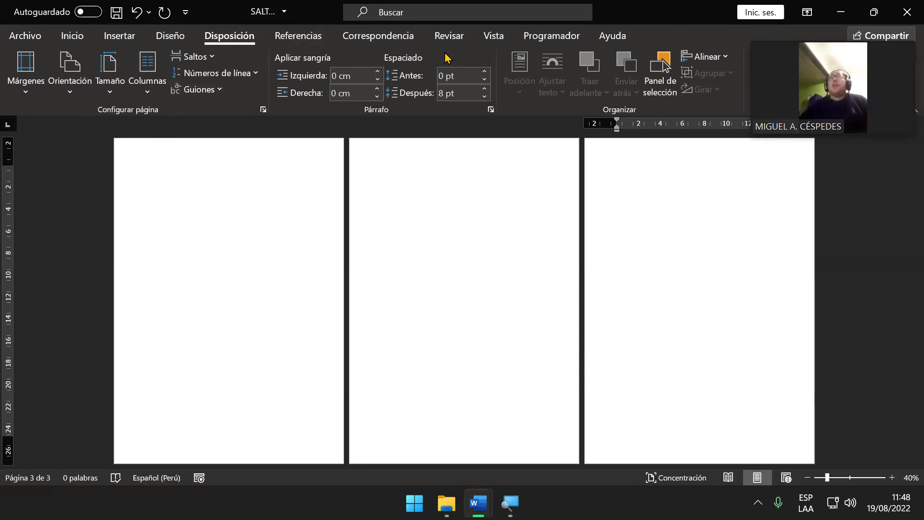
click(120, 36)
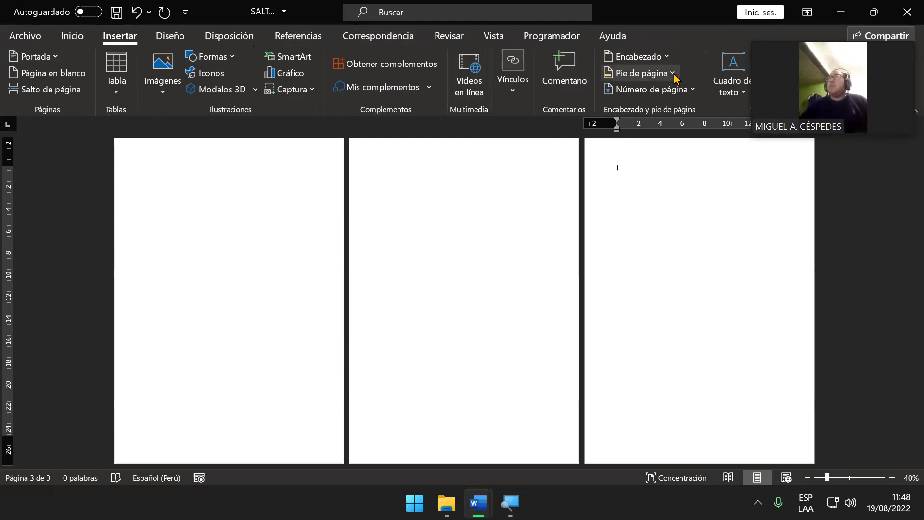
click(666, 56)
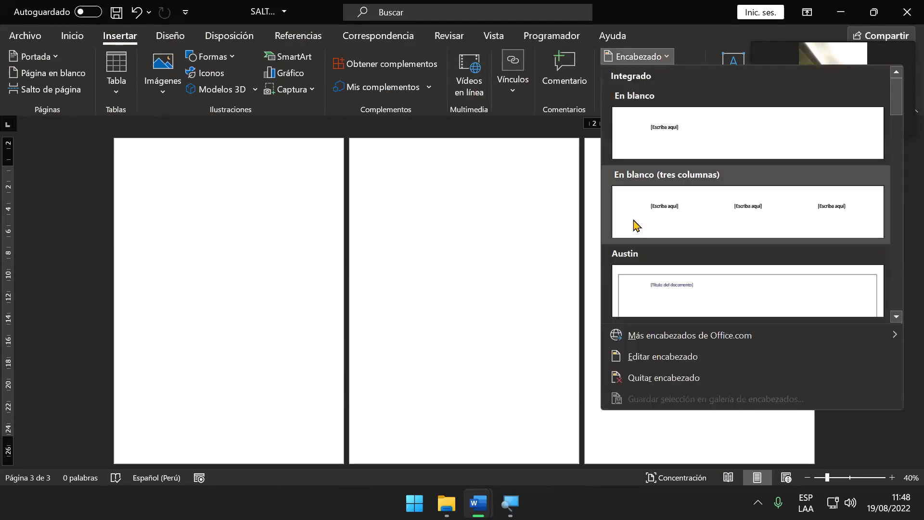
click(645, 365)
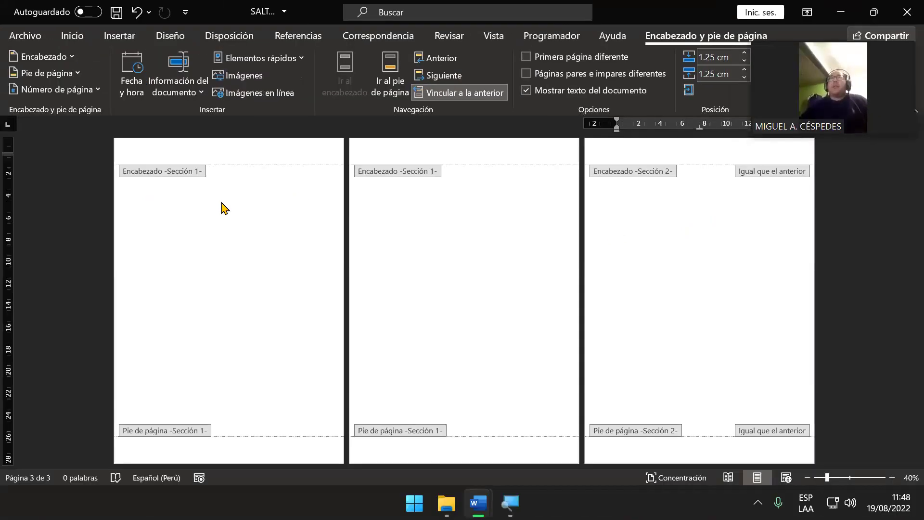
double_click(220, 202)
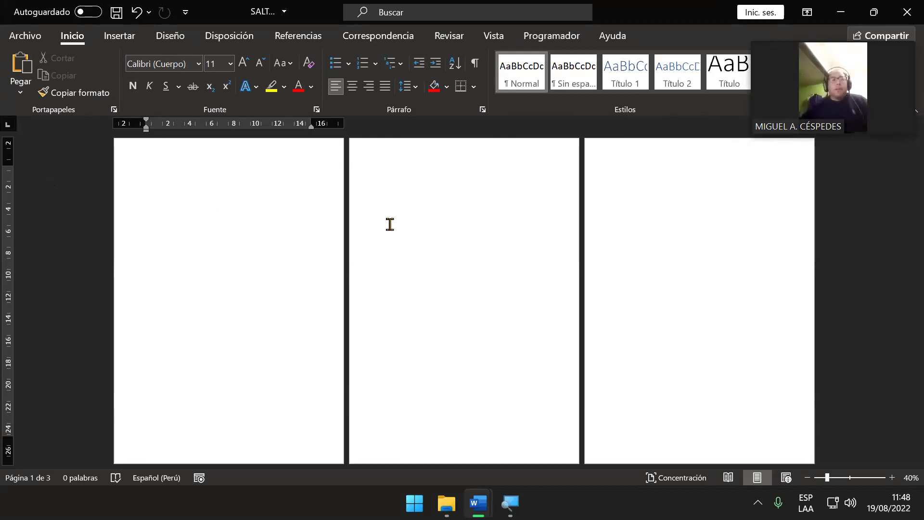
click(120, 37)
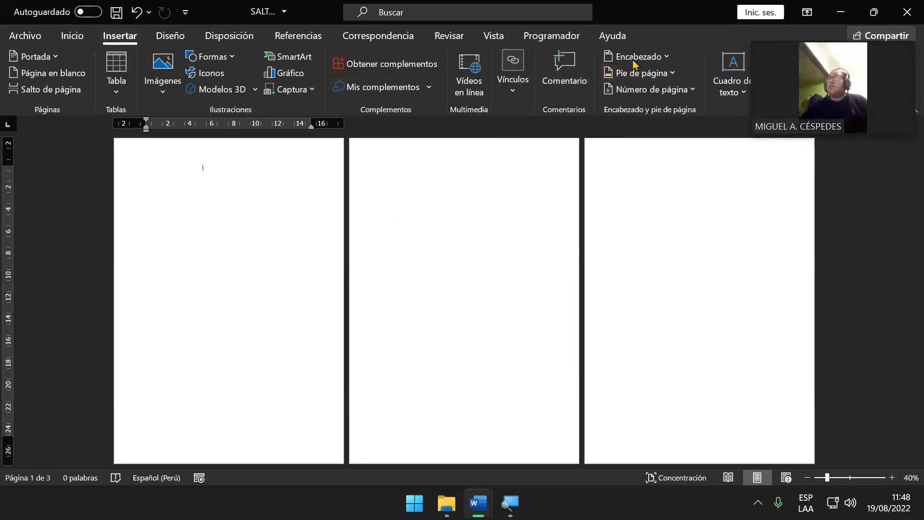
click(655, 73)
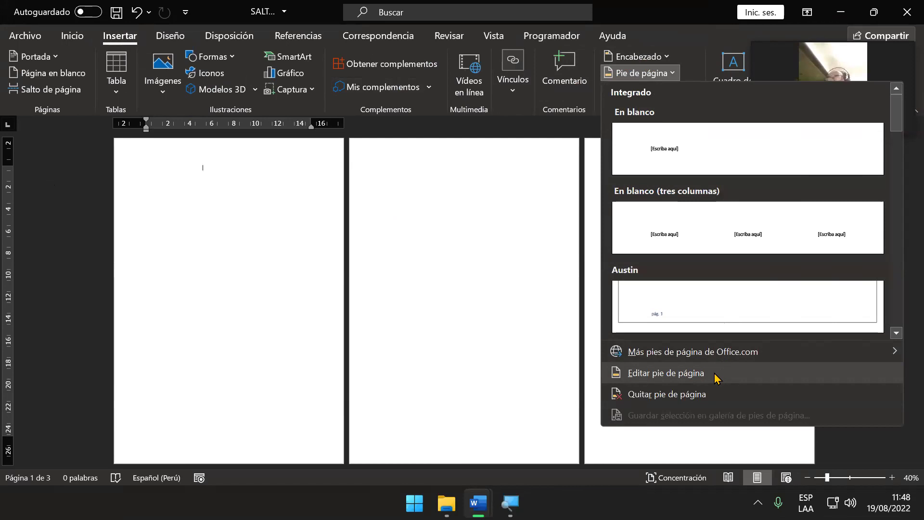
click(470, 238)
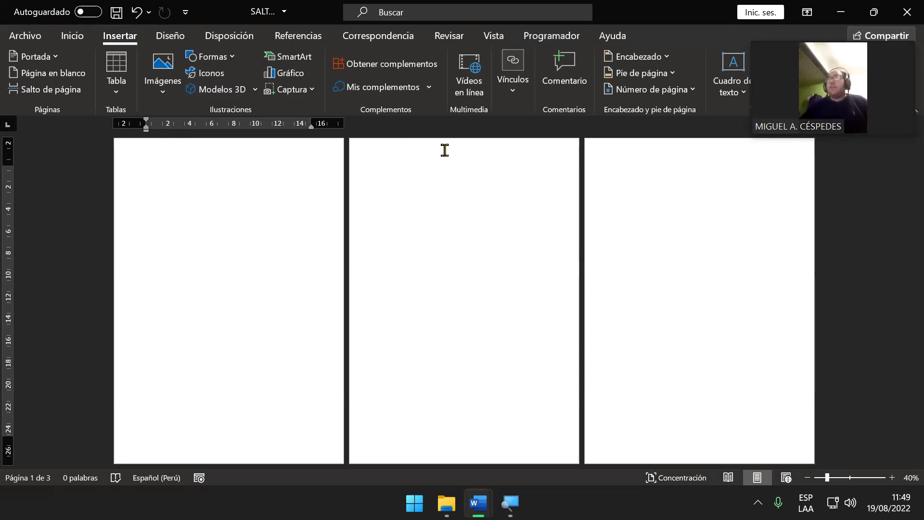
Launch PointerFocus from the system search and open its Options.
key(super)
text(POI)
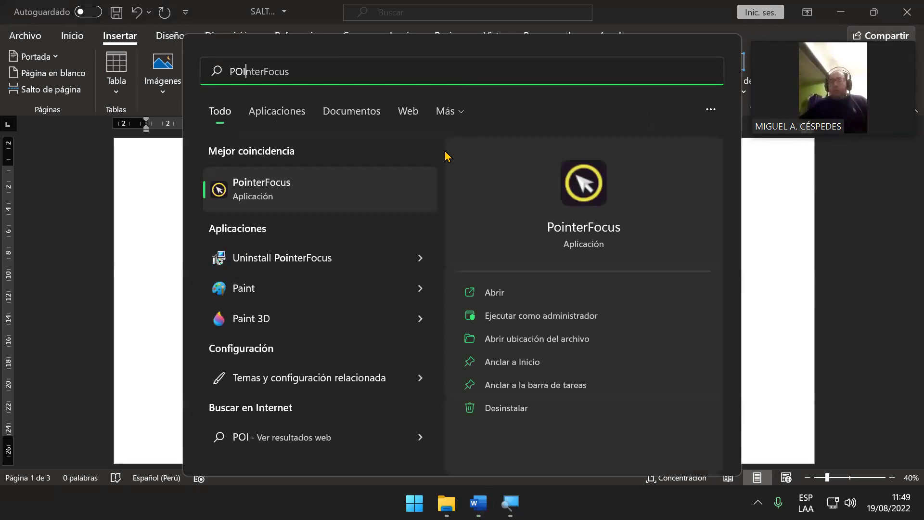
key(Escape)
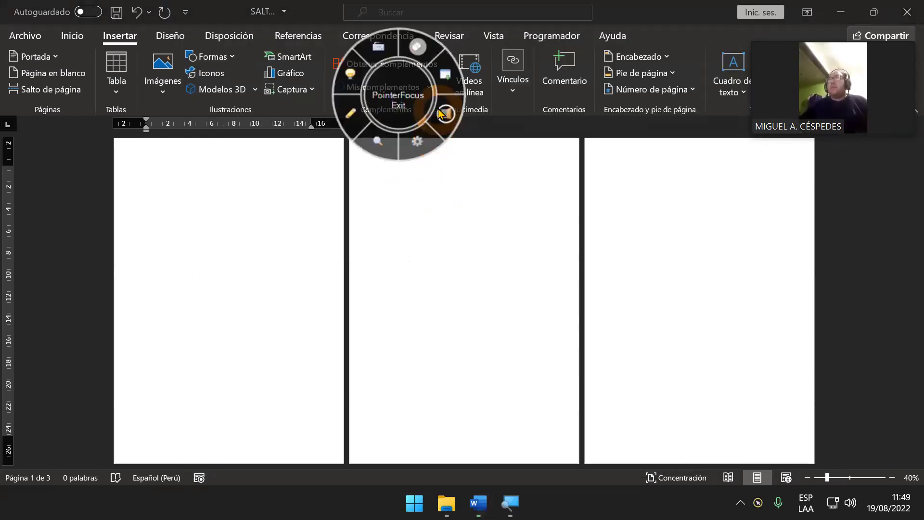
click(418, 140)
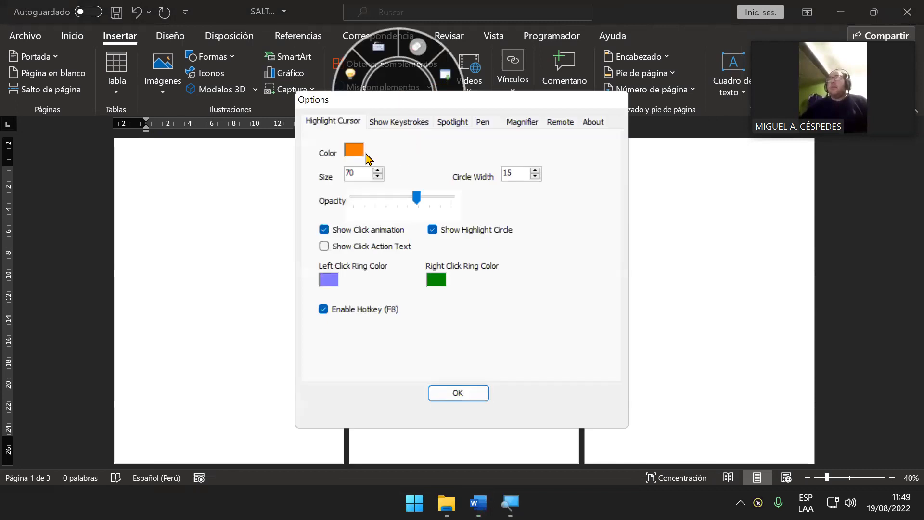
Set the highlight circle to bright green and size 58, then close the ring menu.
click(433, 159)
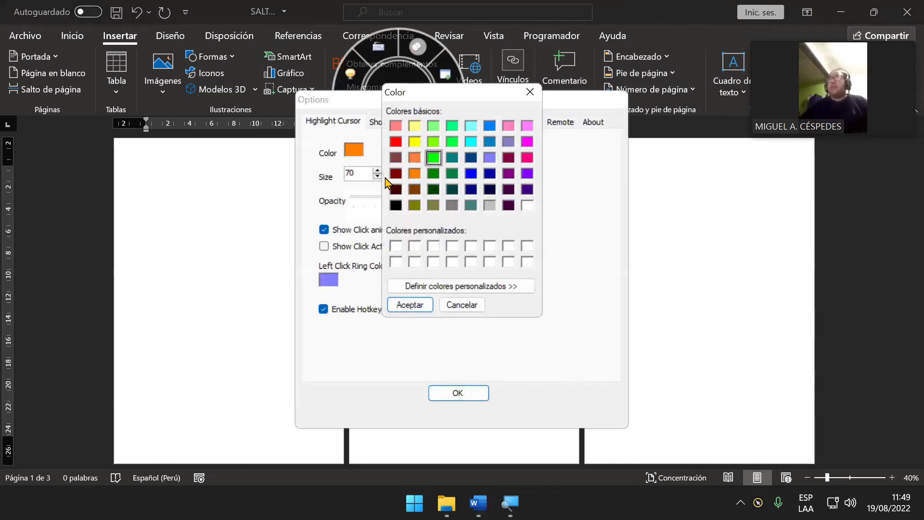
click(404, 309)
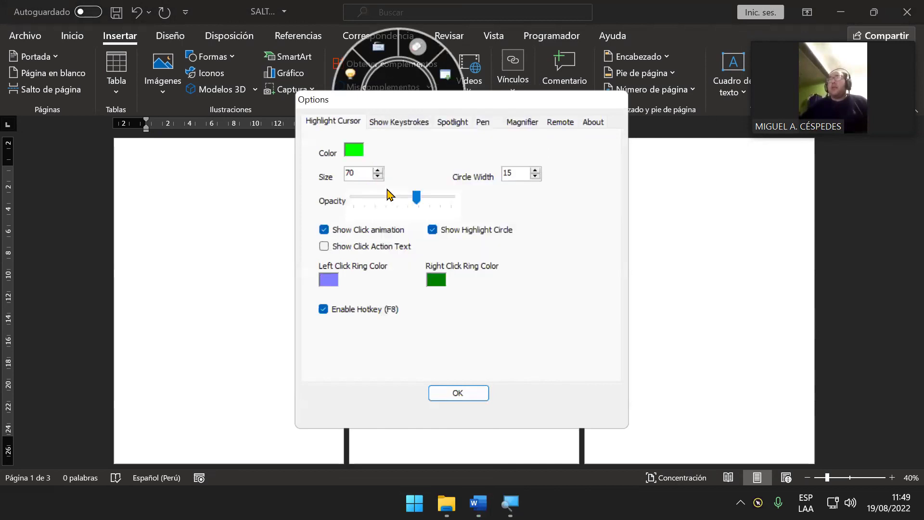
click(378, 176)
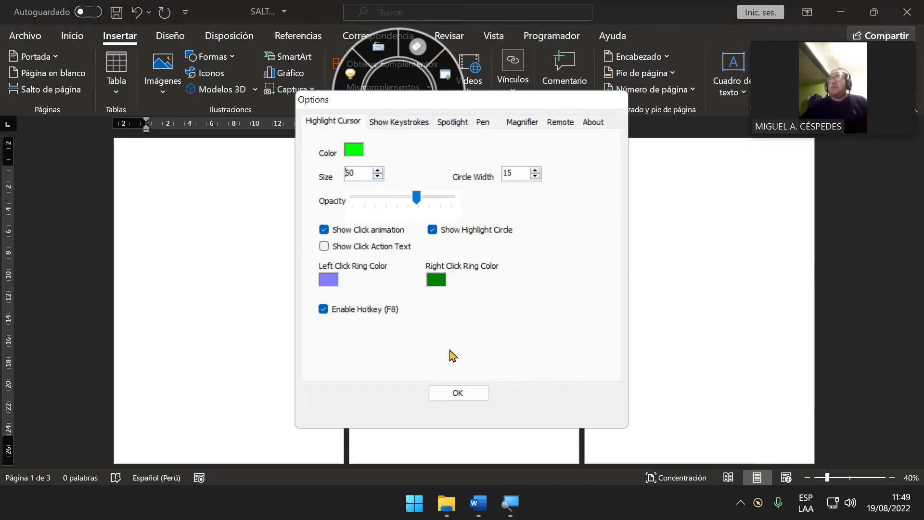
click(457, 392)
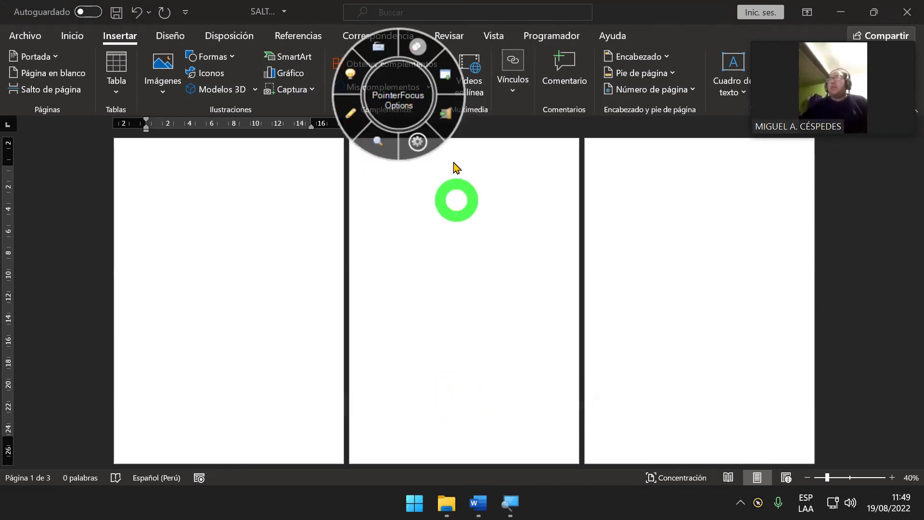
key(Escape)
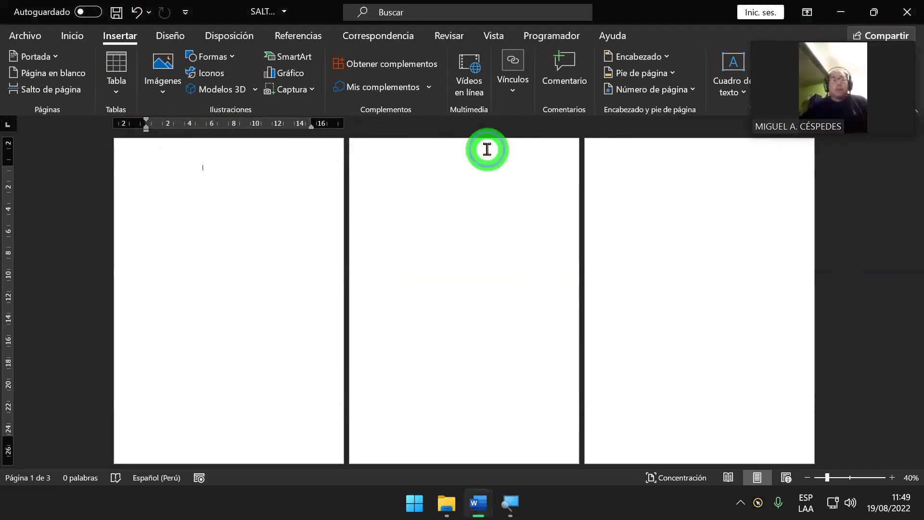
Enter header/footer editing on page 2 and view the Encabezado gallery without choosing a design.
double_click(486, 150)
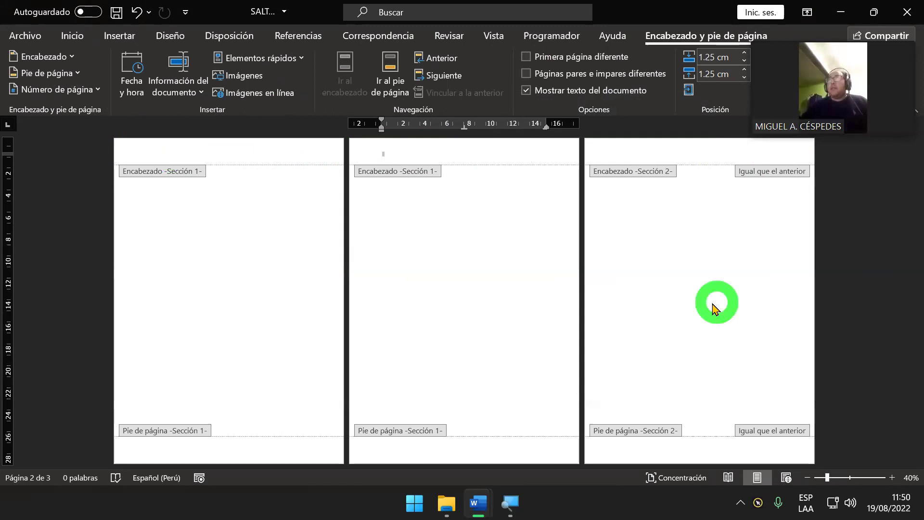
click(119, 36)
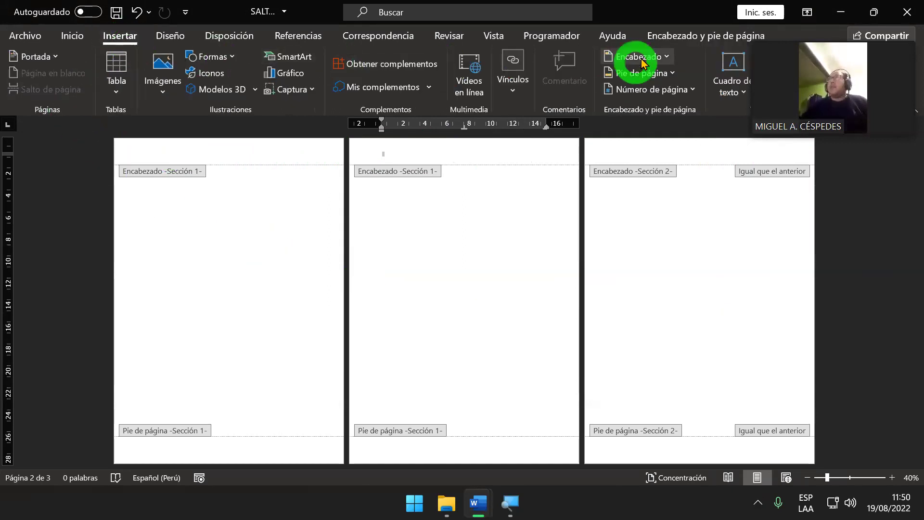
click(636, 57)
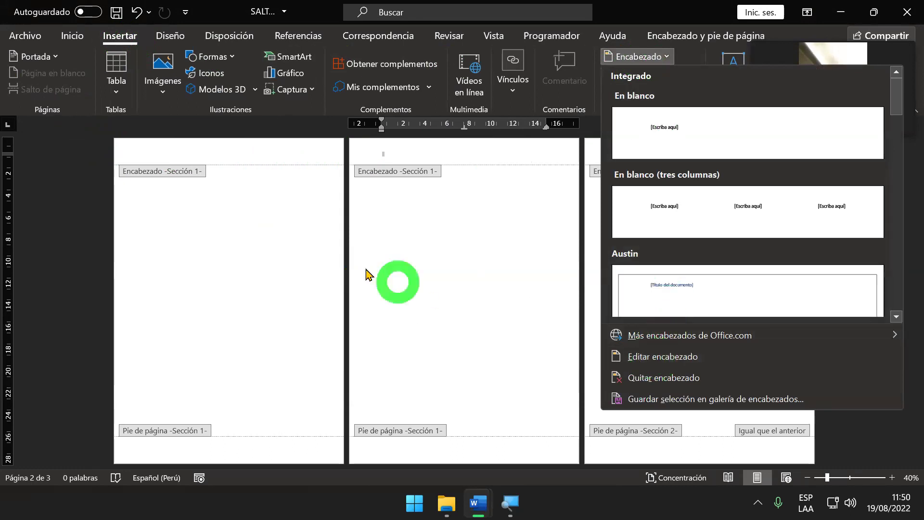
click(408, 236)
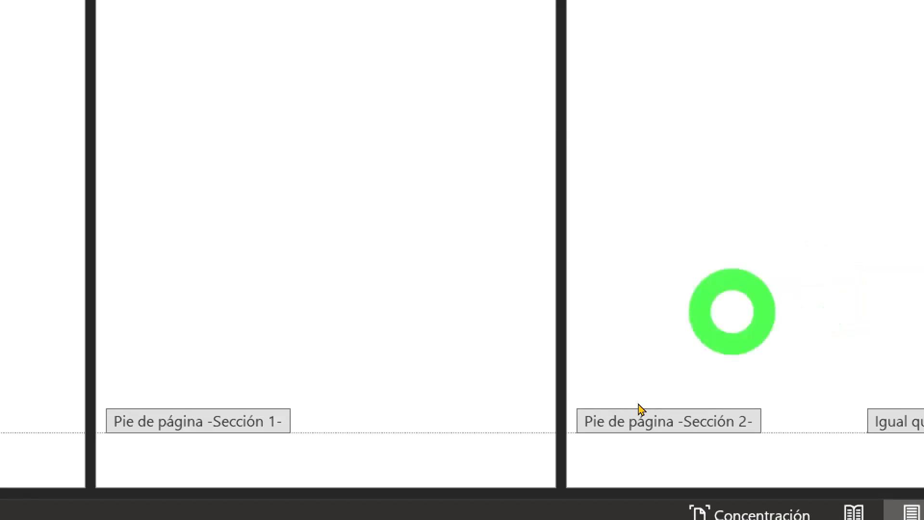
click(618, 462)
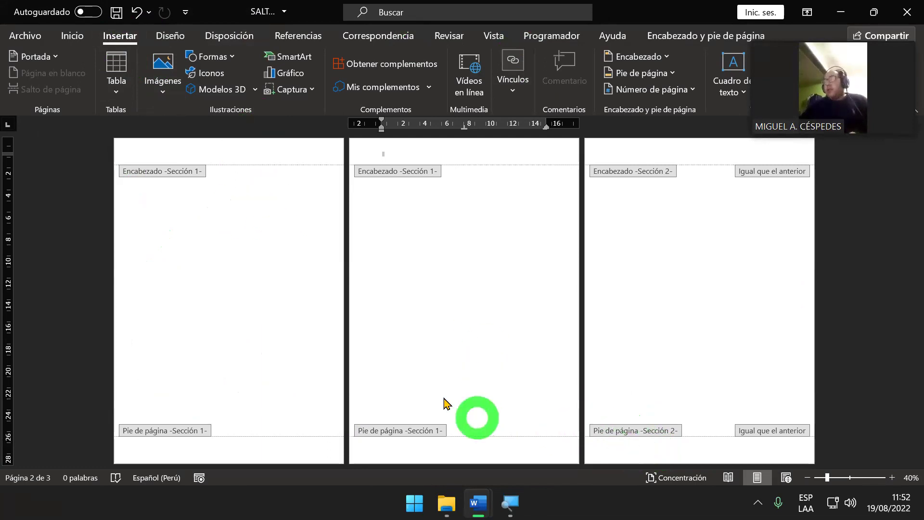
click(449, 255)
click(584, 273)
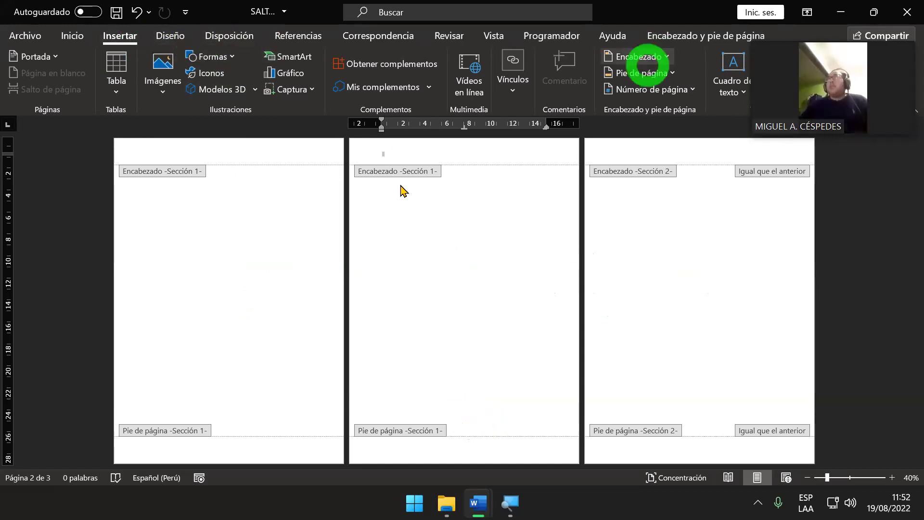
Re-enter header/footer editing and scroll the Pie de página gallery down to Línea lateral.
double_click(445, 221)
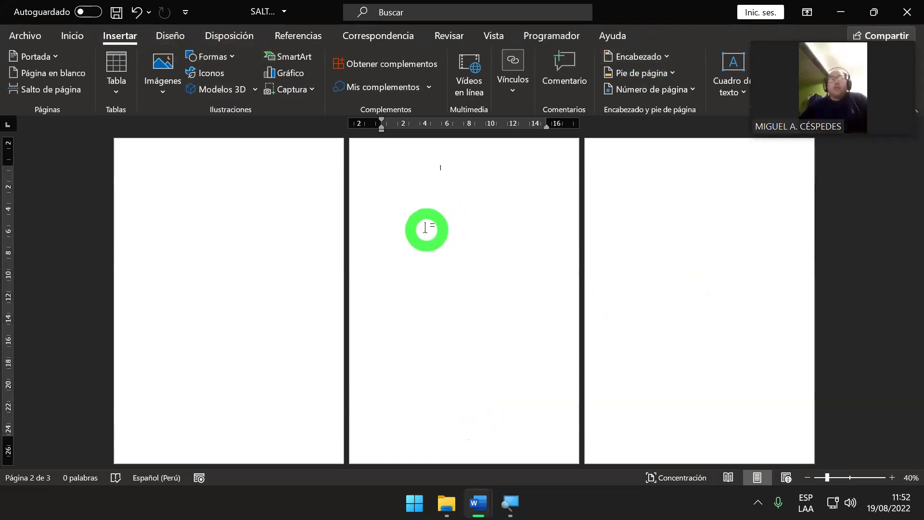
double_click(388, 150)
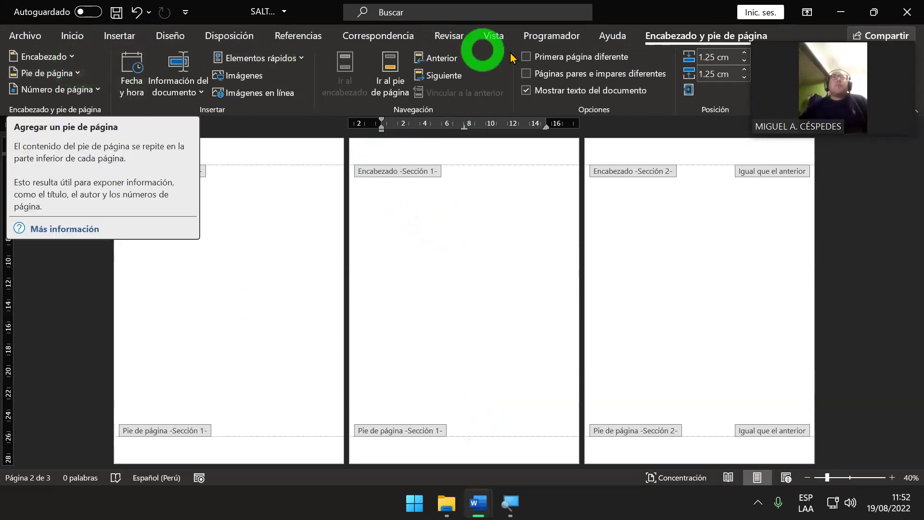
click(118, 39)
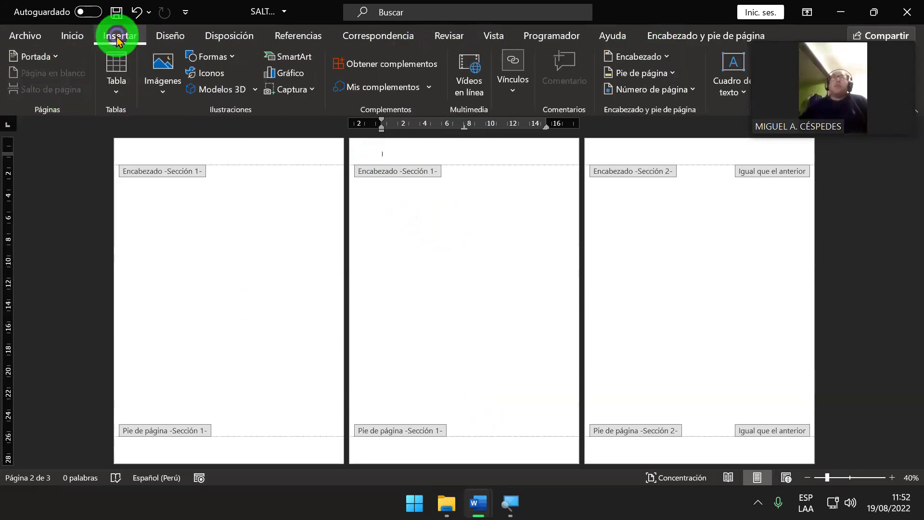
click(642, 74)
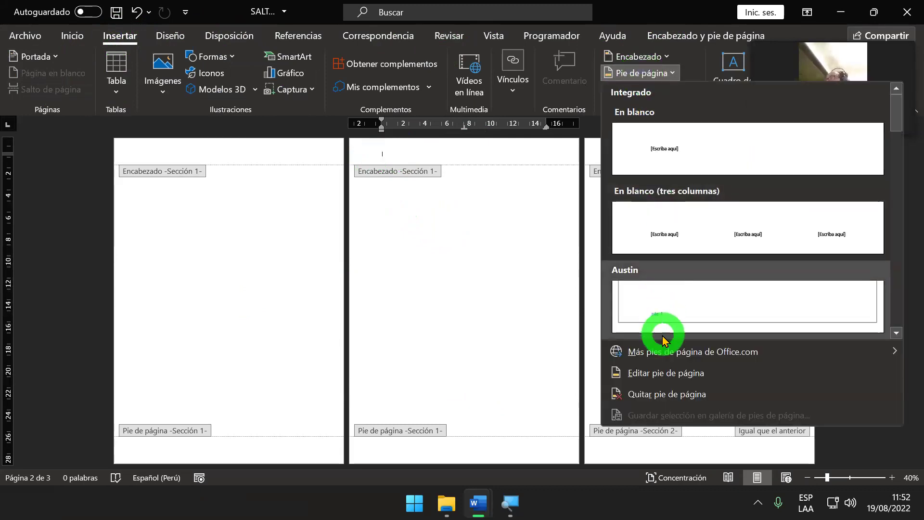
scroll(738, 262, down, 3)
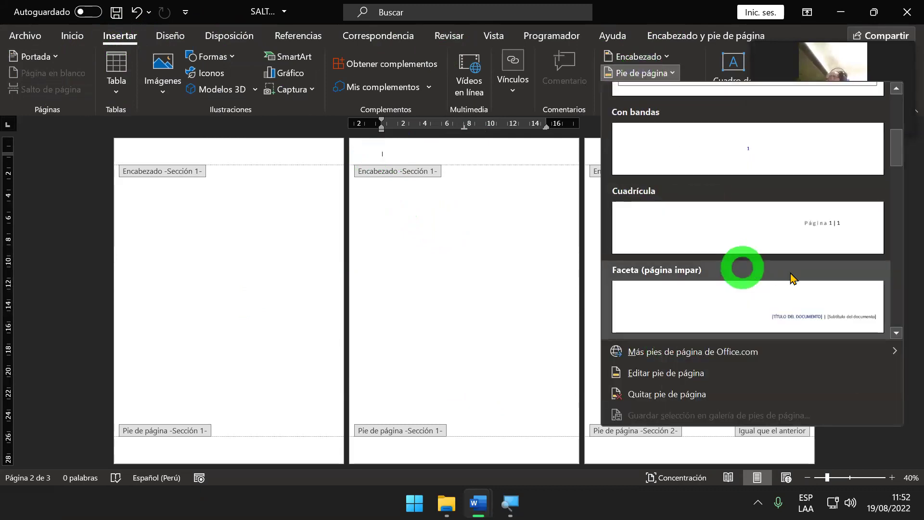
scroll(793, 284, down, 3)
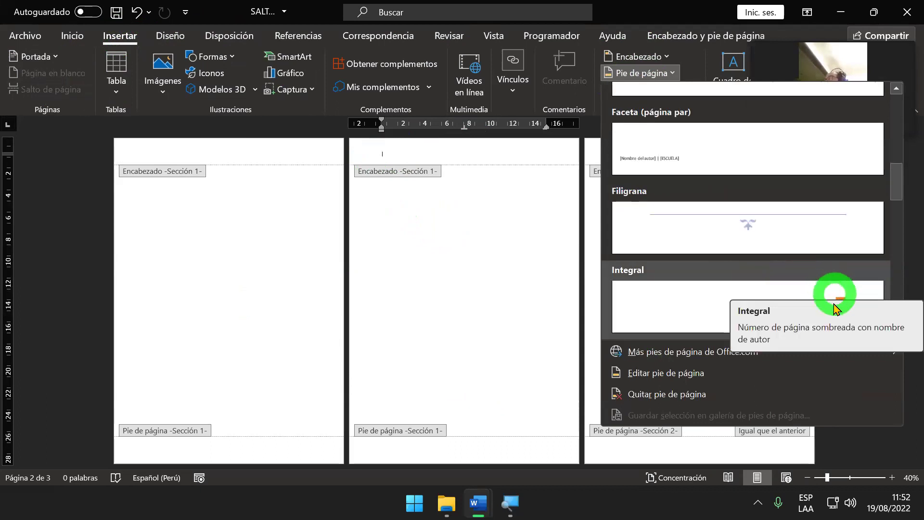
scroll(712, 281, down, 3)
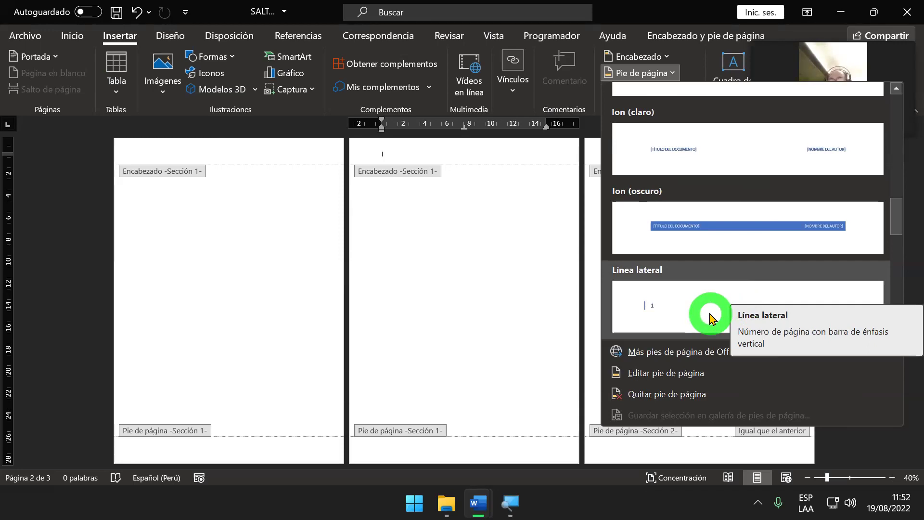
Insert the Línea lateral footer and format its page number as Arial, bold, size 18.
click(711, 317)
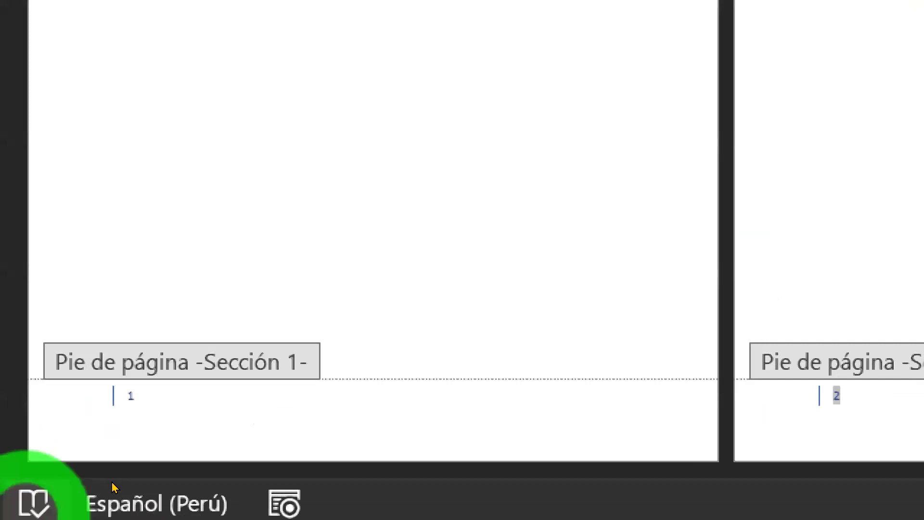
click(186, 388)
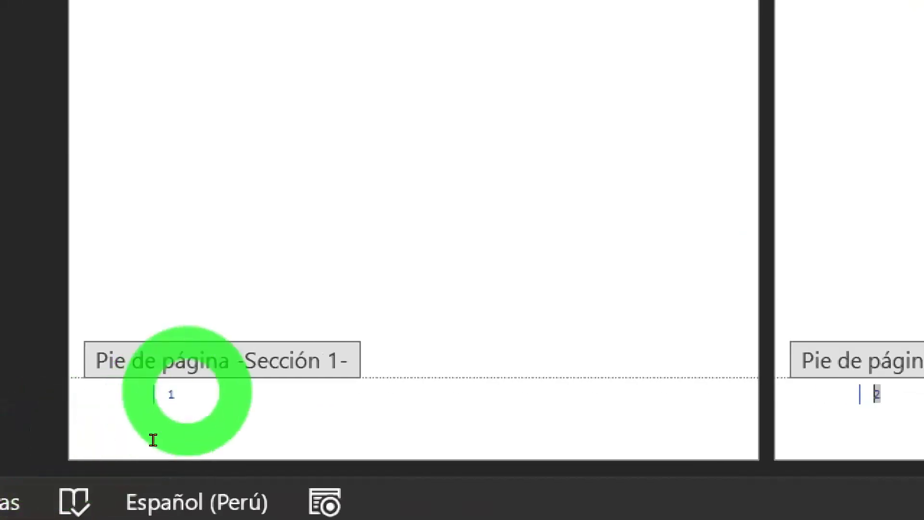
double_click(153, 439)
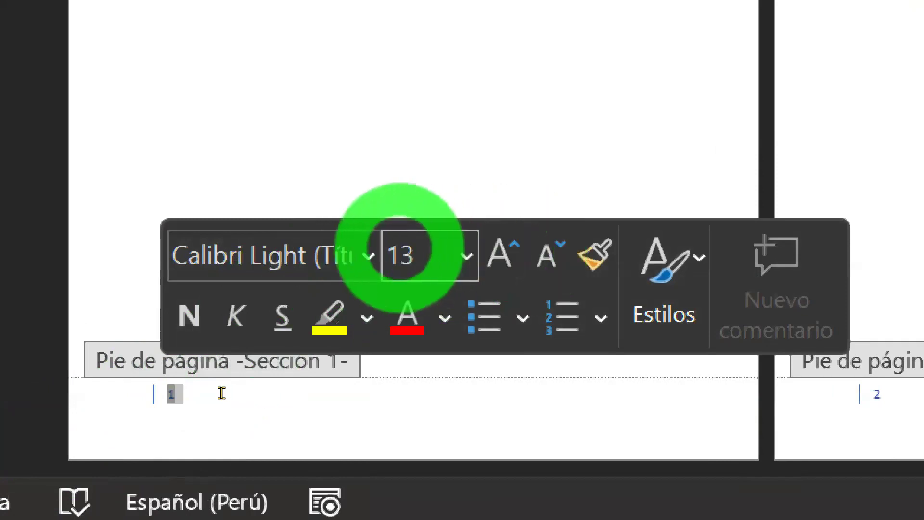
click(369, 255)
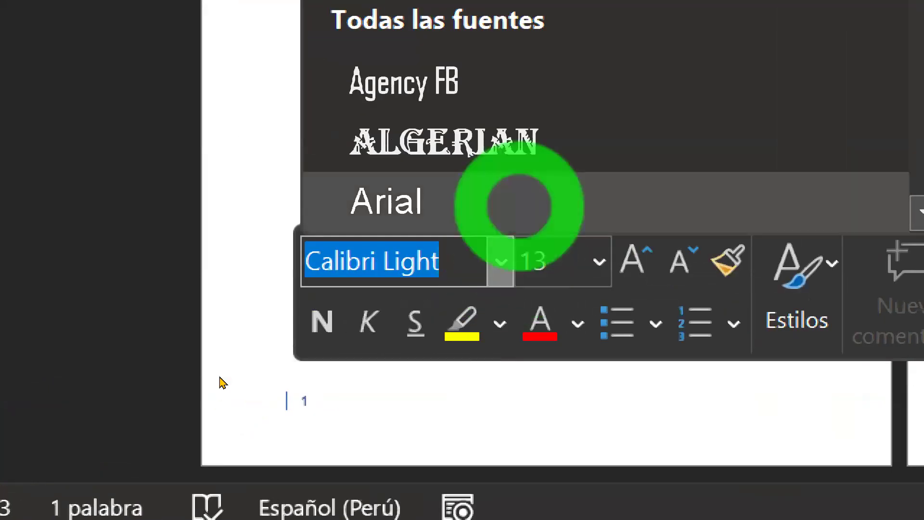
click(387, 196)
click(321, 322)
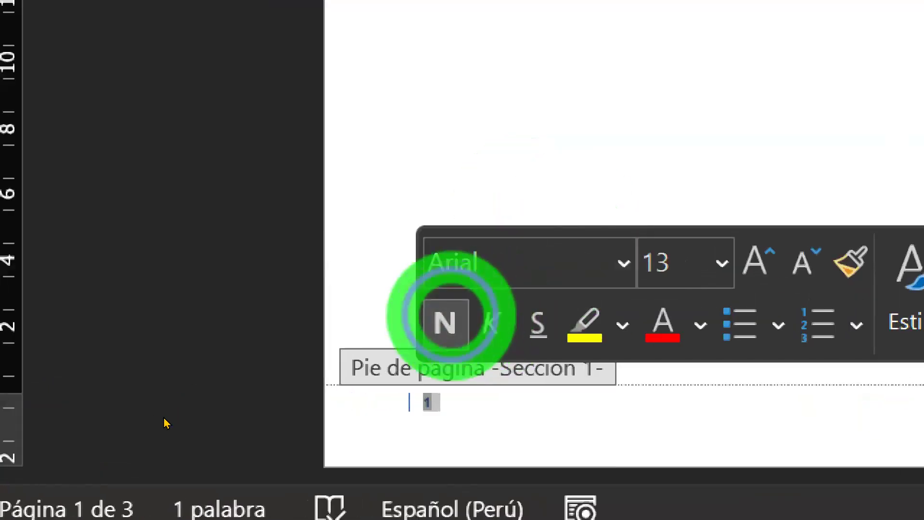
click(754, 265)
click(754, 265)
click(754, 265)
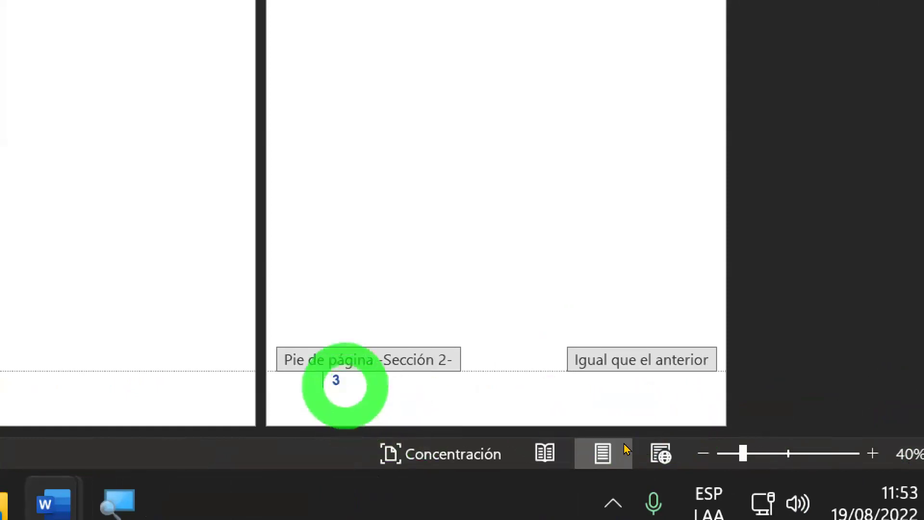
Change section 2's page number format from continuing at 3 to Iniciar en 5.
click(445, 367)
double_click(442, 365)
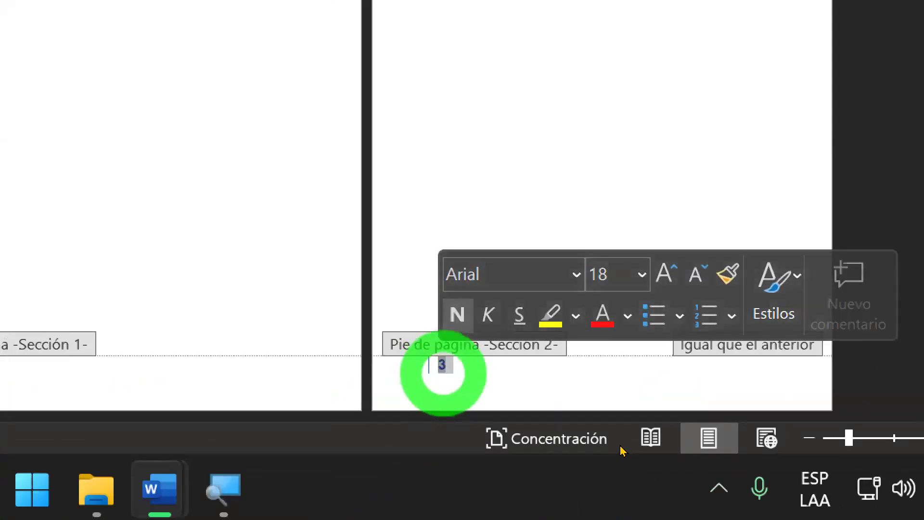
right_click(443, 369)
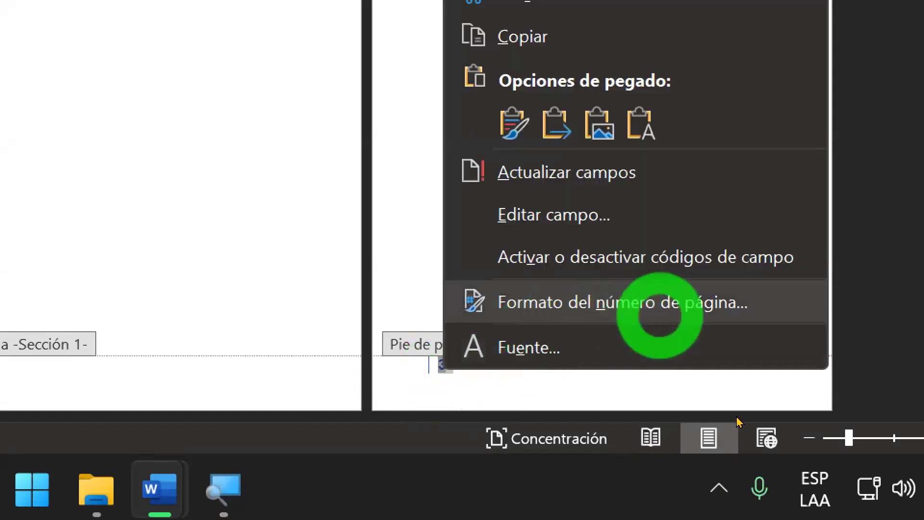
click(736, 306)
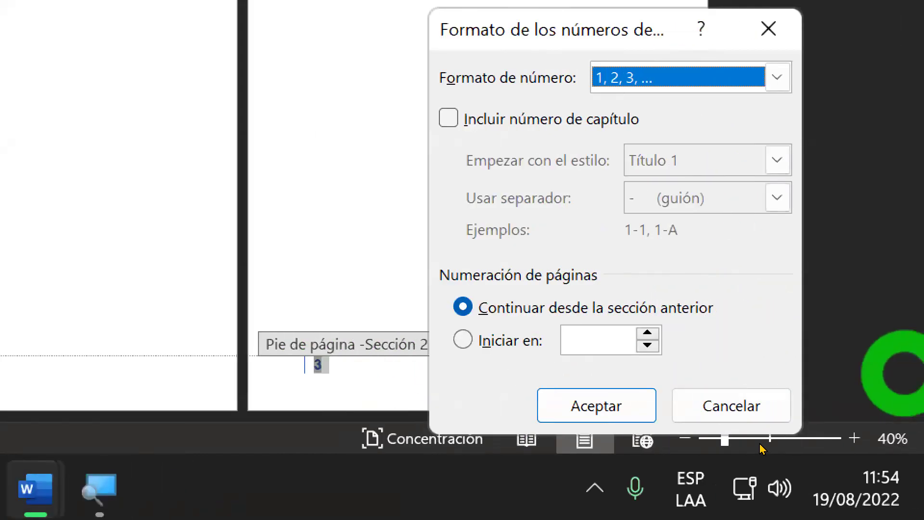
click(553, 340)
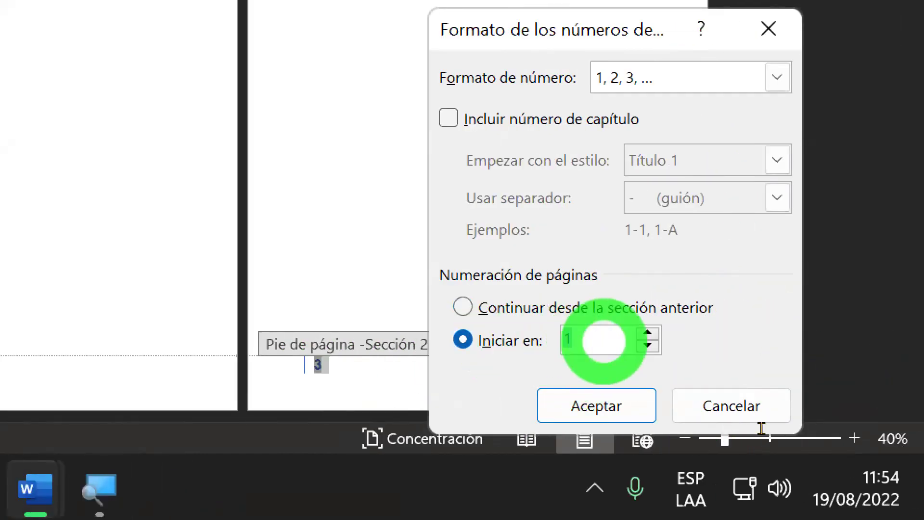
drag(603, 342, 562, 341)
text(5)
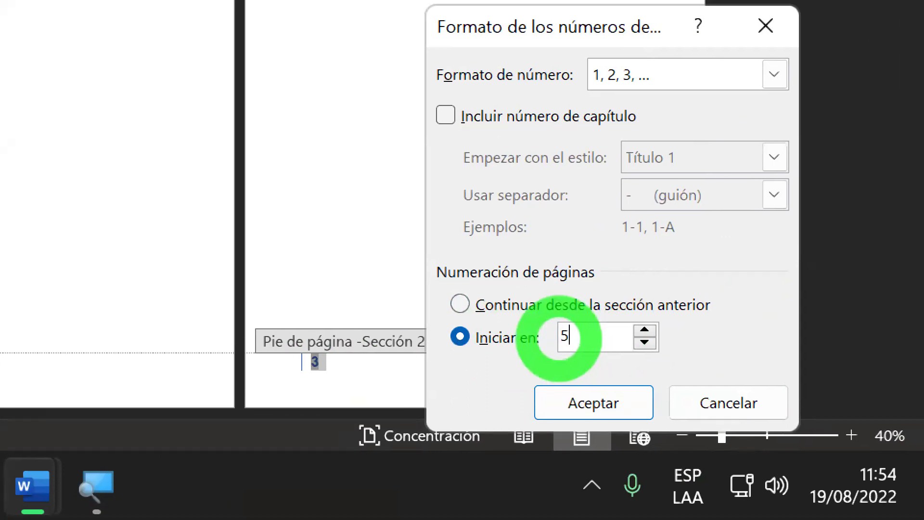
click(602, 414)
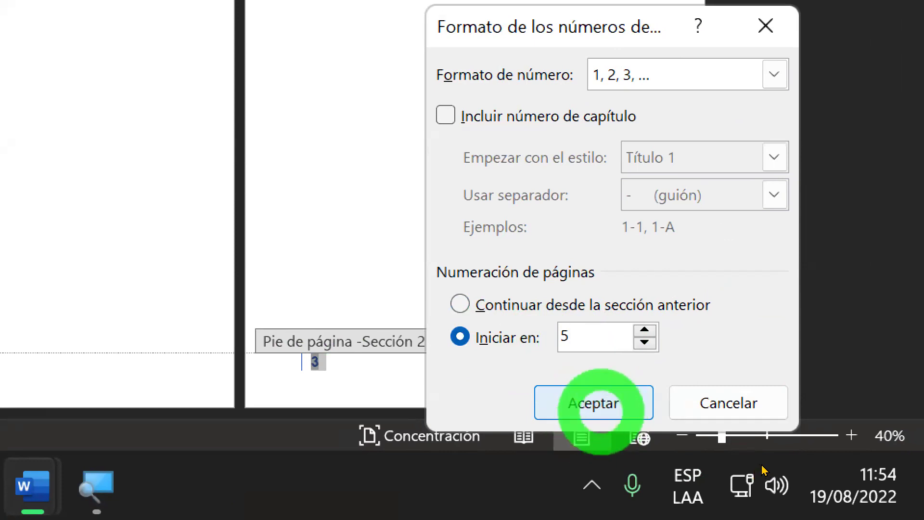
click(596, 401)
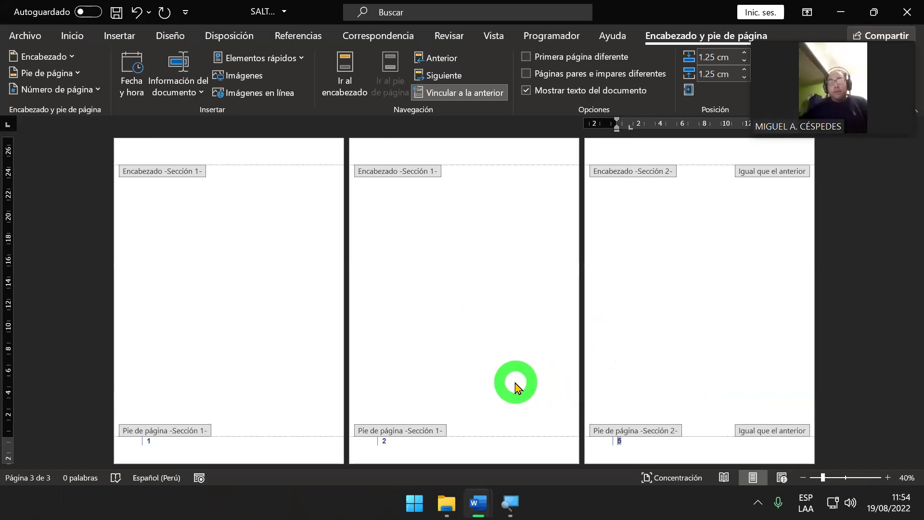
double_click(619, 439)
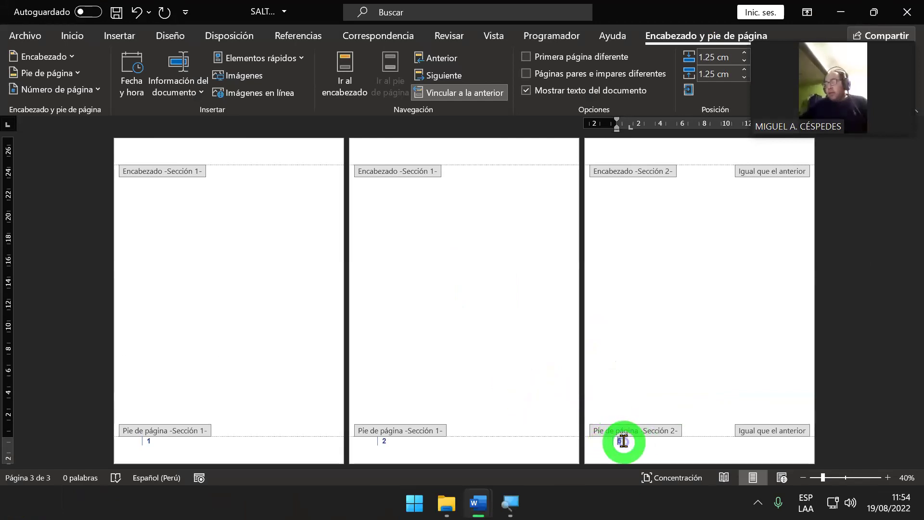
Select the section 2 footer page number 5 and bring up its options menu.
double_click(619, 441)
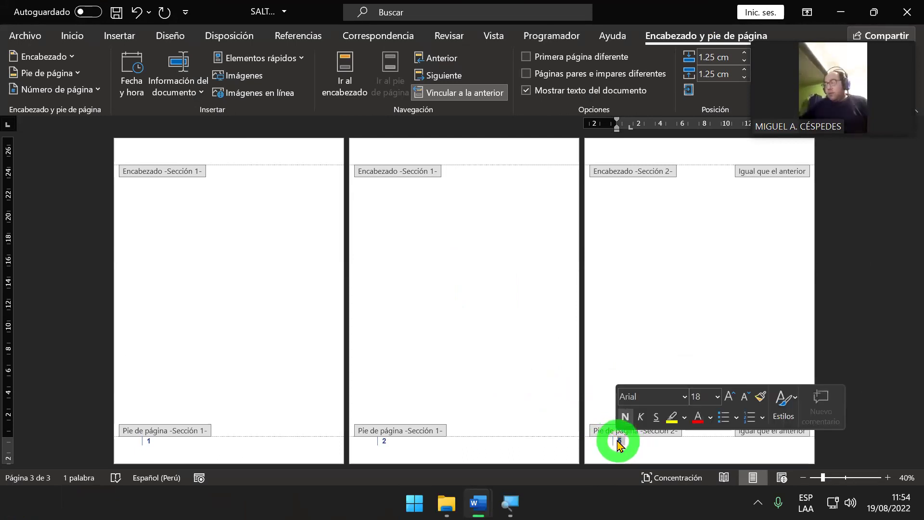
right_click(618, 443)
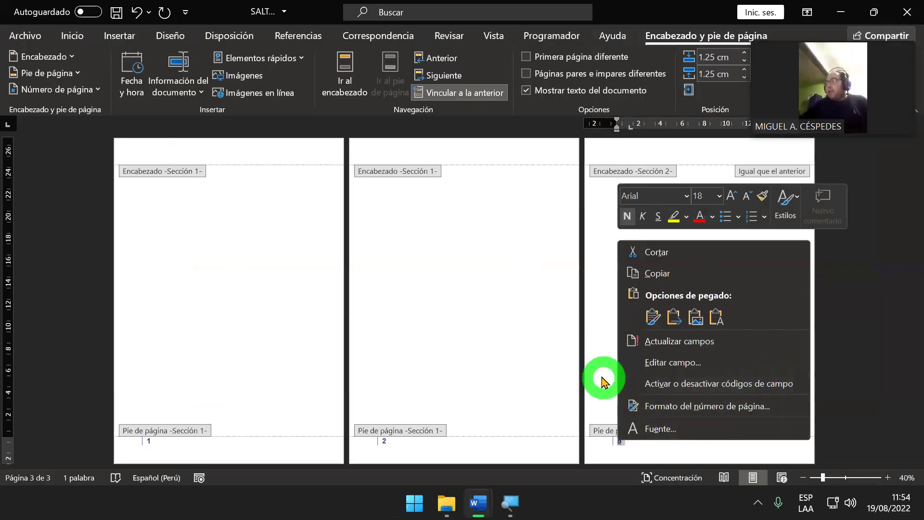
click(601, 378)
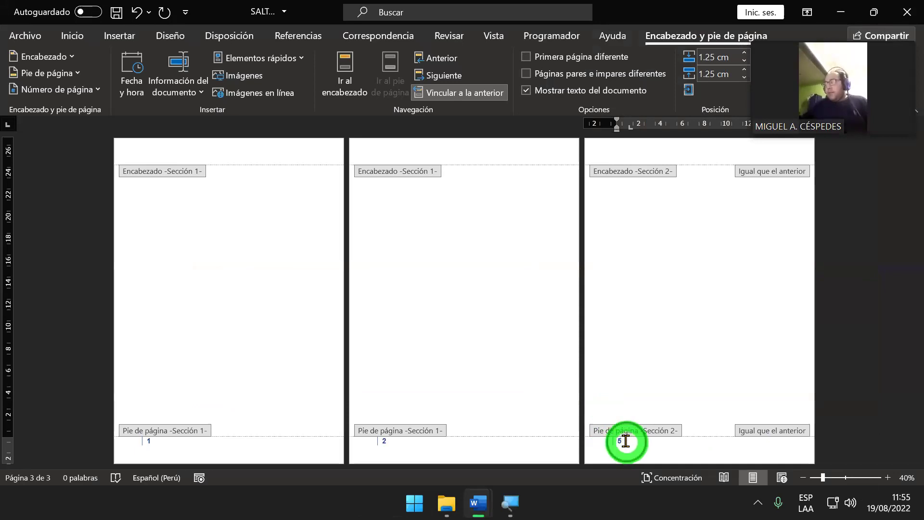
right_click(624, 444)
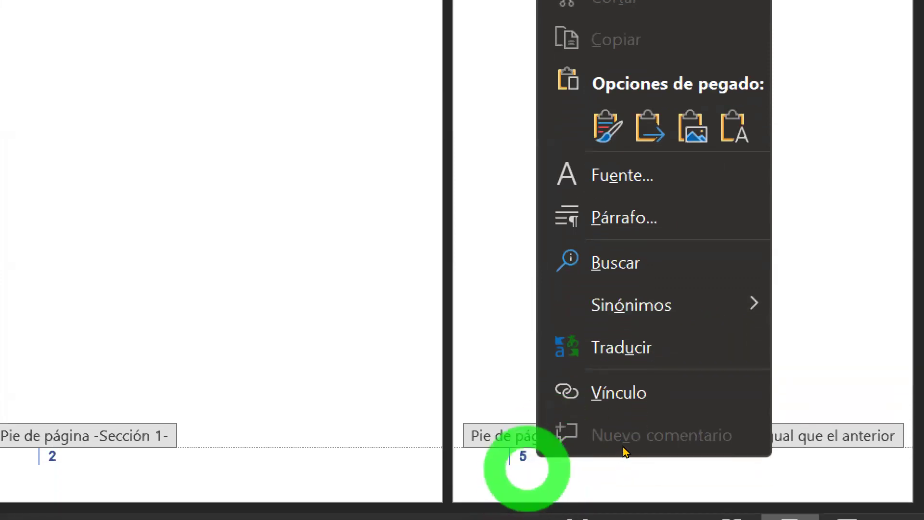
click(527, 457)
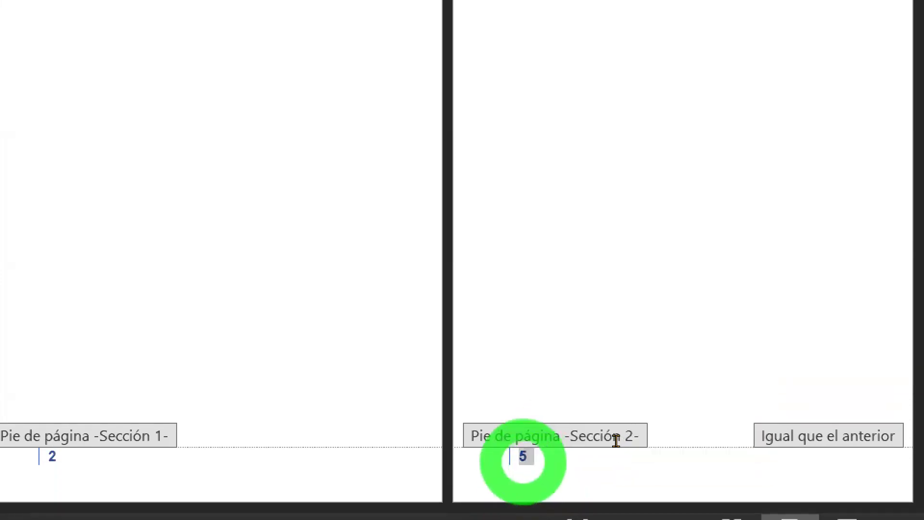
double_click(520, 457)
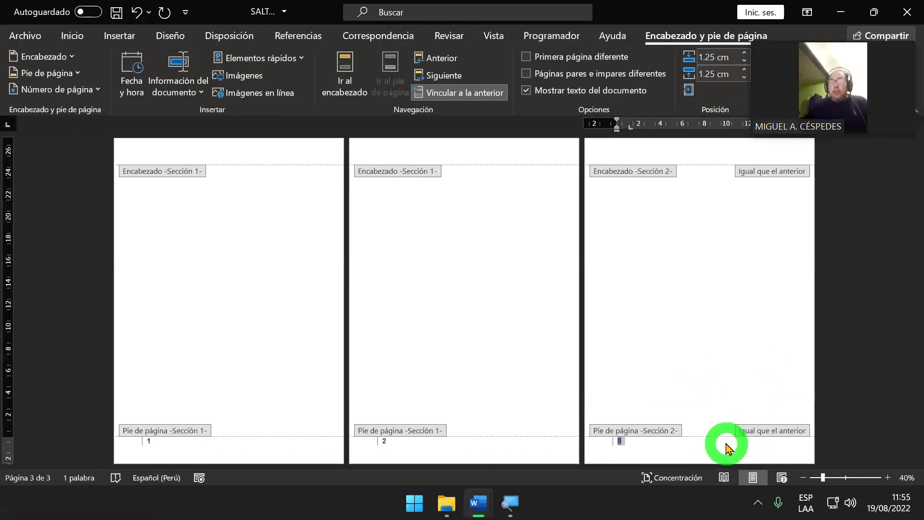
right_click(621, 441)
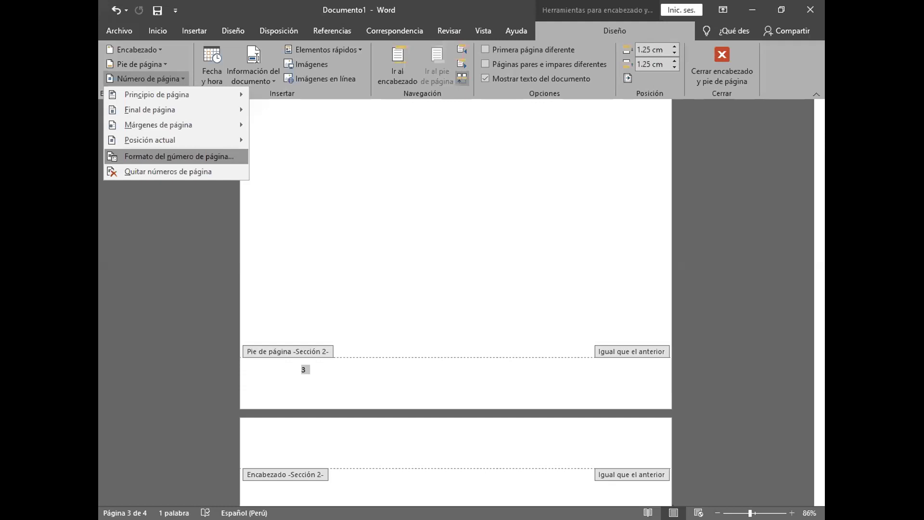
In Formato del número de página, set Iniciar en to 5 and confirm with Aceptar.
key(Return)
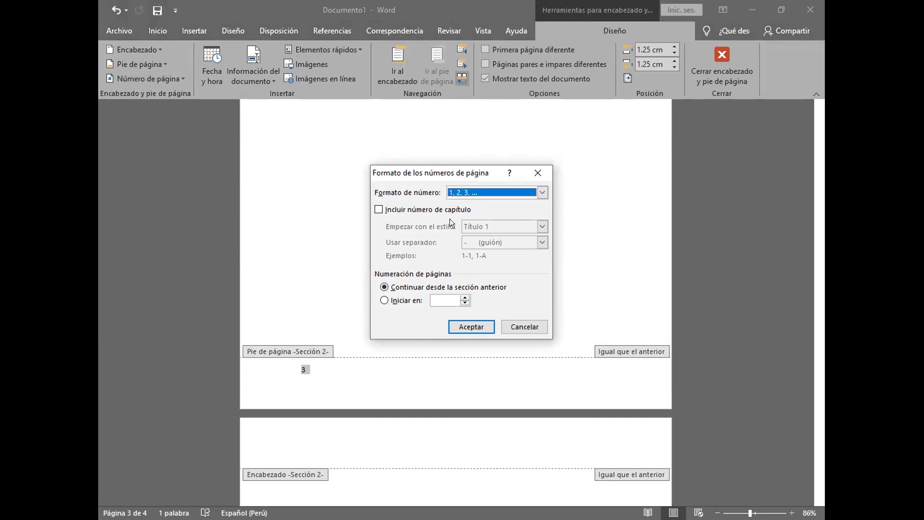
click(444, 299)
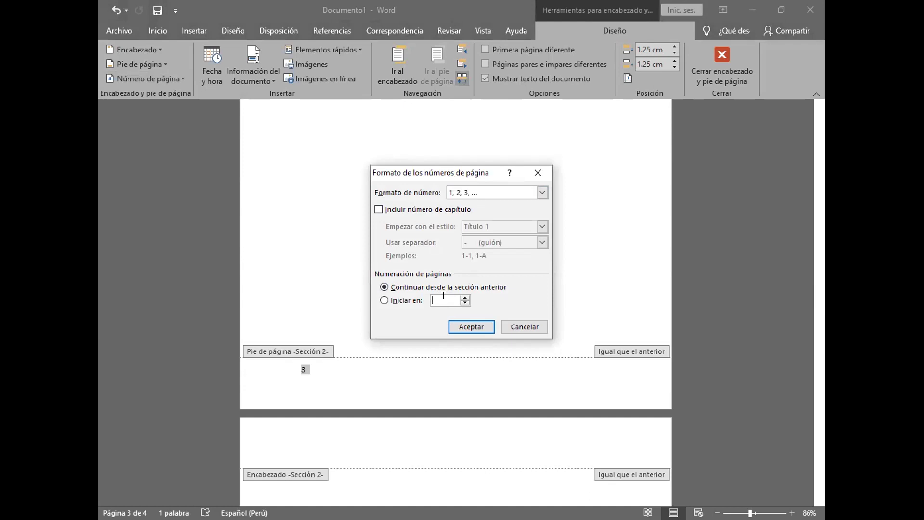
click(392, 298)
click(442, 301)
text(1)
text(5)
click(435, 300)
key(BackSpace)
click(479, 322)
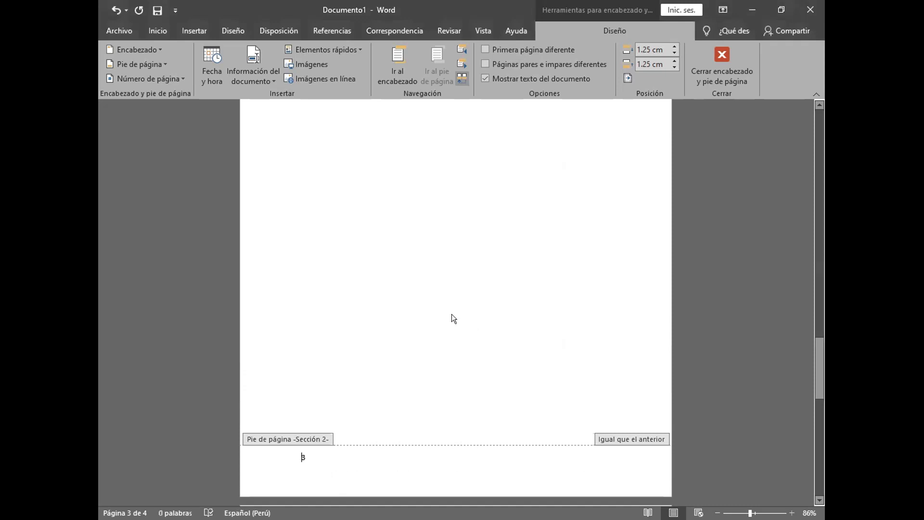
Select the footer page number and reconfirm the start-at-5 page number format.
scroll(452, 313, up, 3)
scroll(451, 314, up, 3)
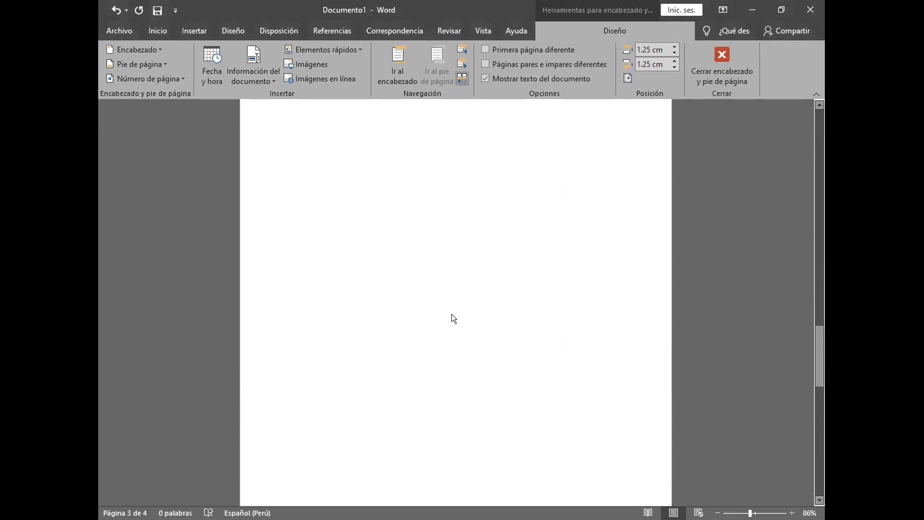
scroll(455, 314, up, 3)
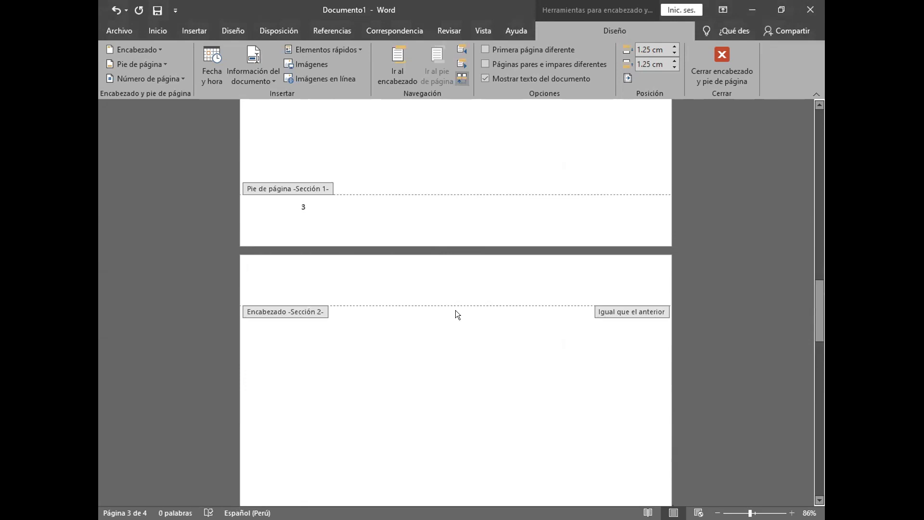
scroll(455, 310, up, 3)
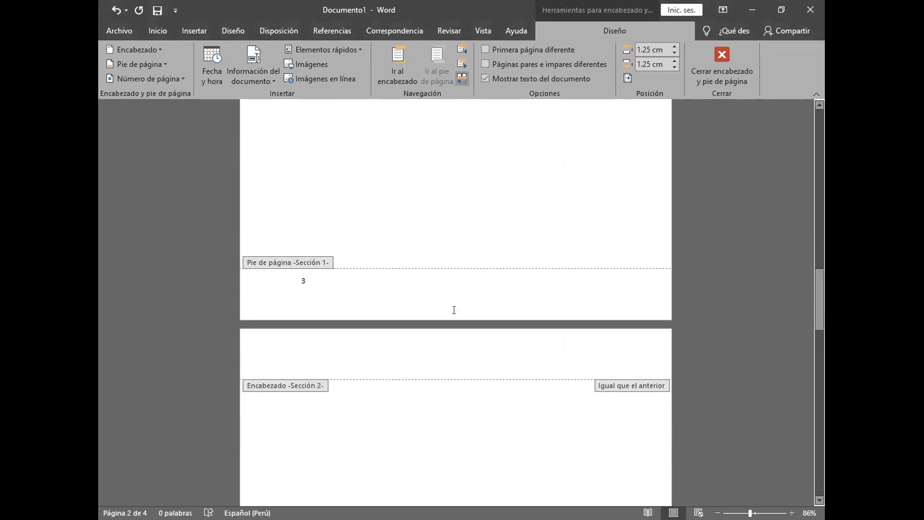
scroll(455, 309, up, 7)
scroll(455, 309, up, 3)
scroll(455, 309, down, 5)
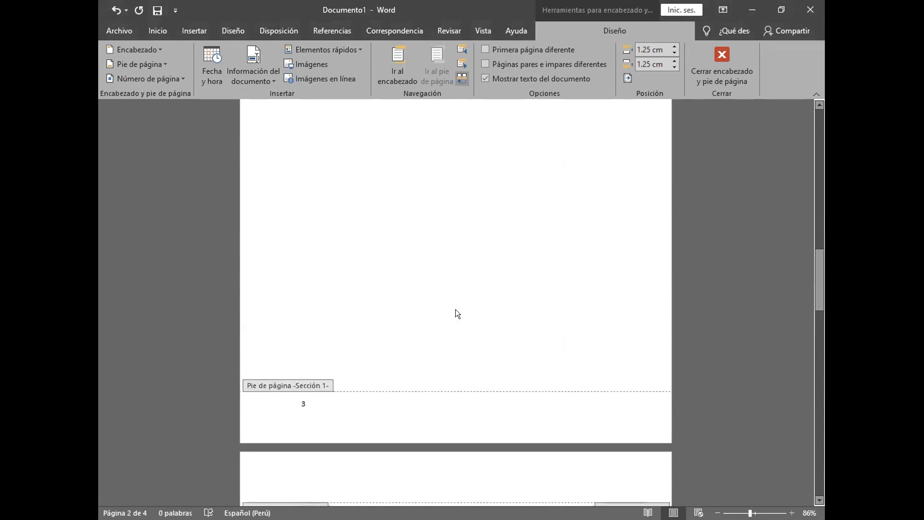
scroll(455, 309, down, 8)
scroll(455, 309, down, 7)
scroll(456, 309, down, 3)
scroll(455, 308, down, 4)
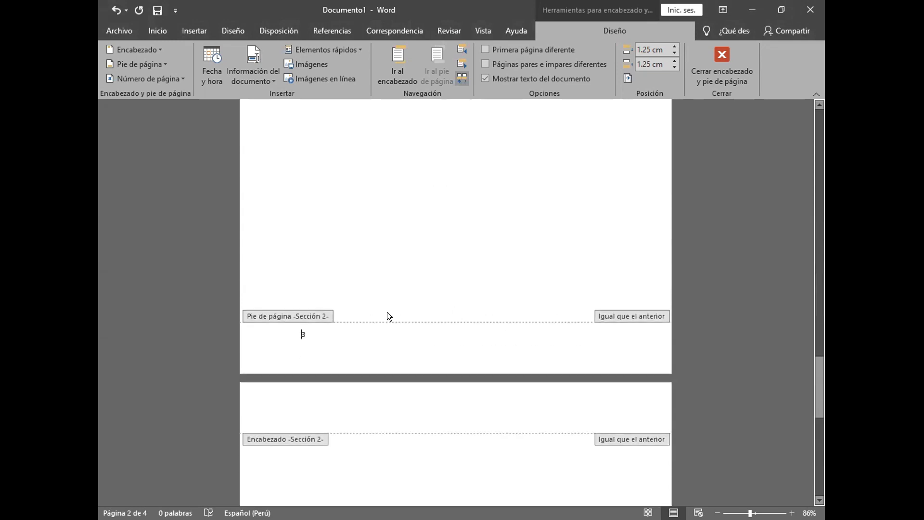
drag(313, 328, 281, 333)
double_click(305, 333)
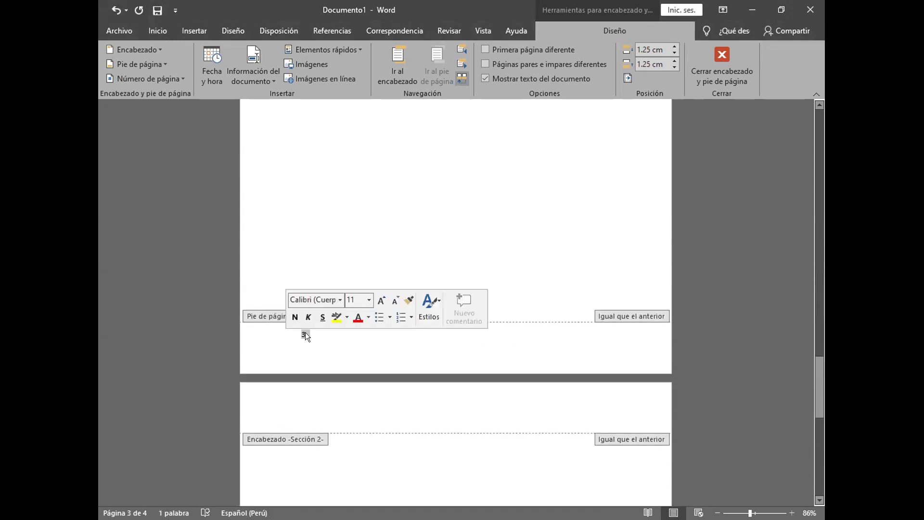
click(154, 79)
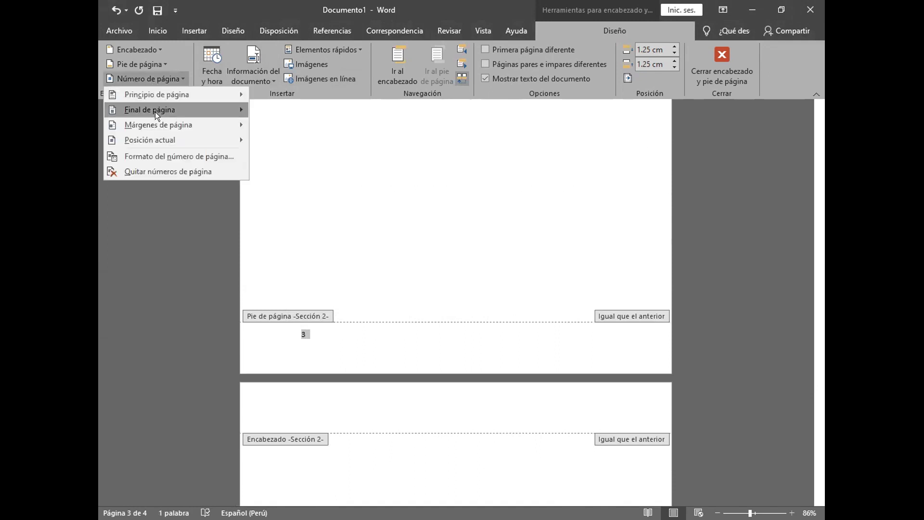
click(158, 156)
click(450, 327)
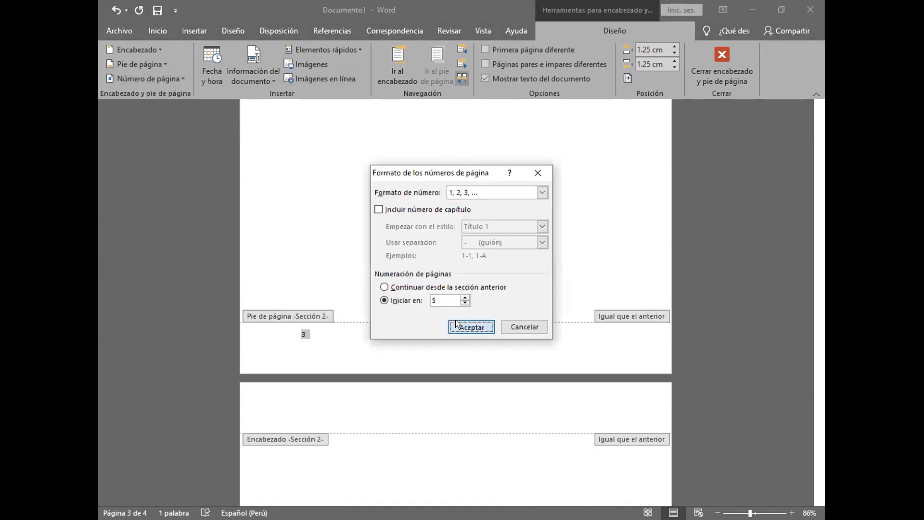
Scroll back up to the top of the first page.
scroll(305, 455, down, 3)
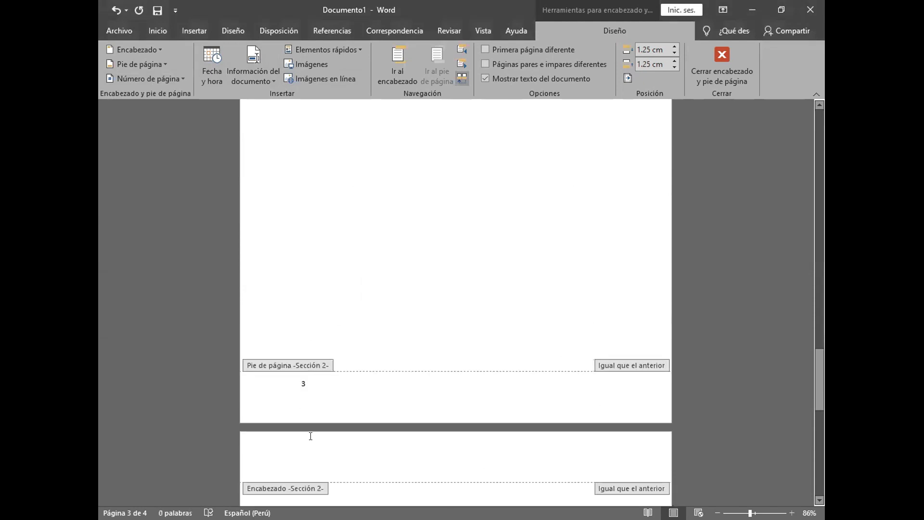
scroll(307, 380, up, 5)
scroll(307, 372, up, 3)
scroll(307, 372, up, 5)
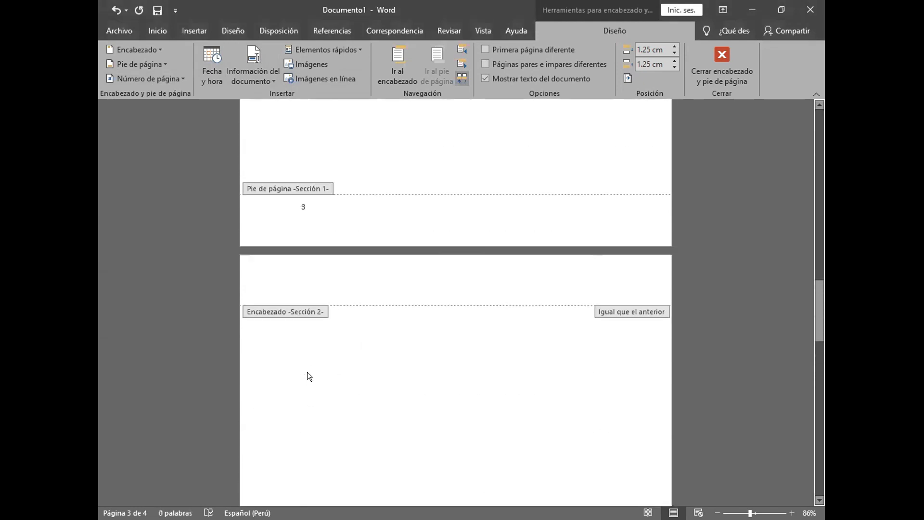
scroll(322, 249, up, 2)
scroll(322, 250, up, 5)
scroll(321, 249, up, 5)
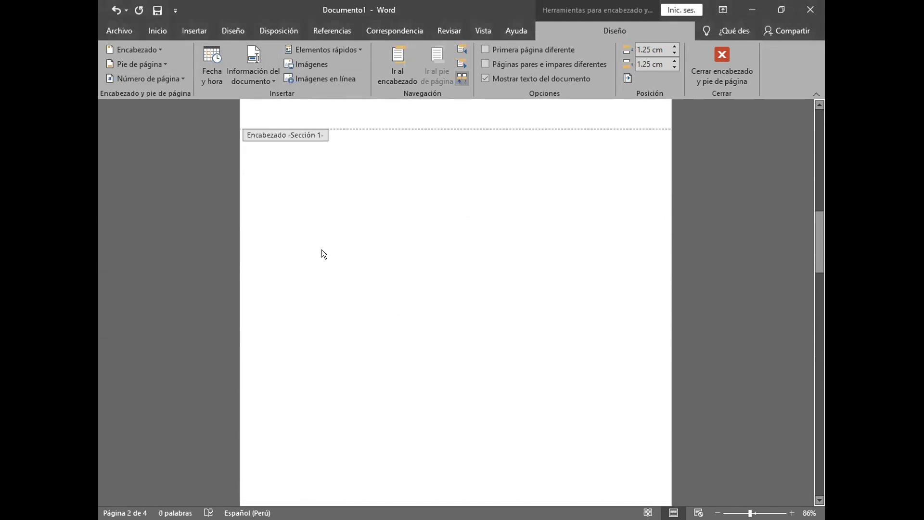
scroll(322, 249, up, 2)
scroll(322, 249, down, 5)
scroll(321, 250, down, 5)
scroll(321, 250, down, 1)
scroll(321, 249, down, 3)
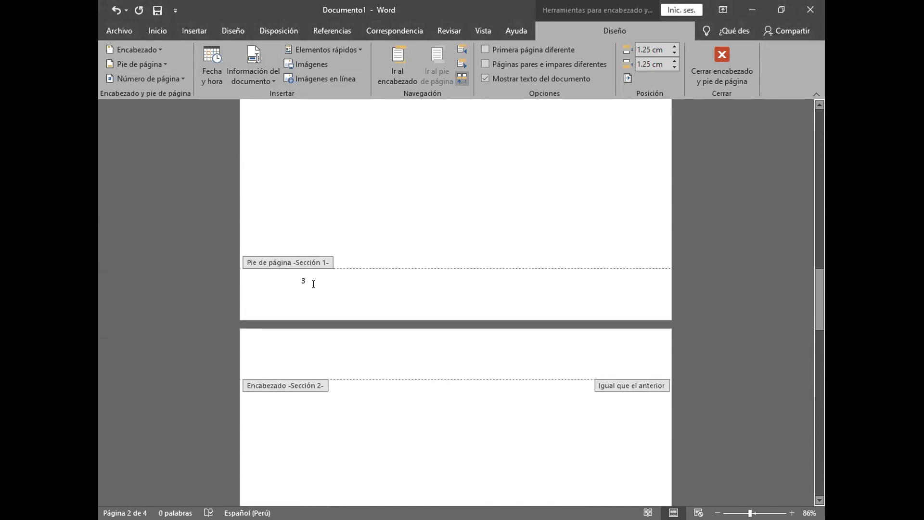
scroll(315, 284, up, 1)
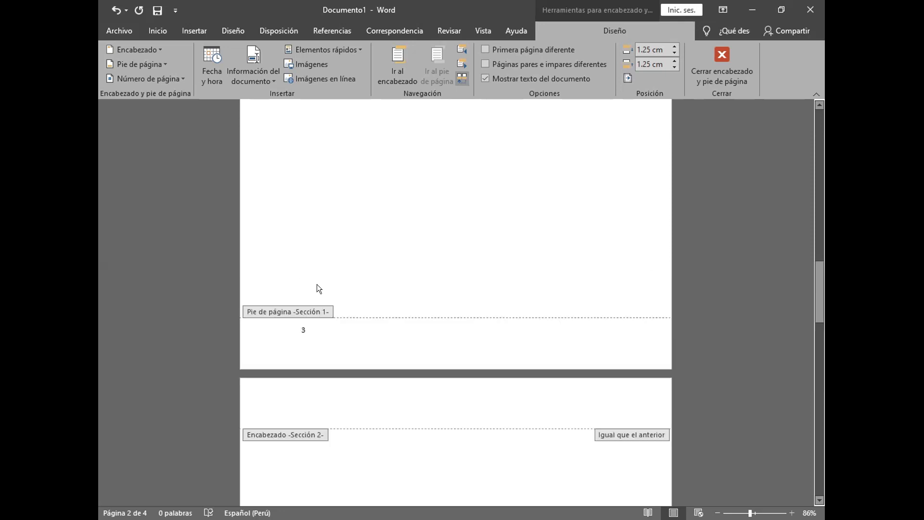
scroll(316, 284, up, 3)
scroll(316, 284, up, 3)
scroll(316, 284, up, 4)
scroll(317, 283, up, 3)
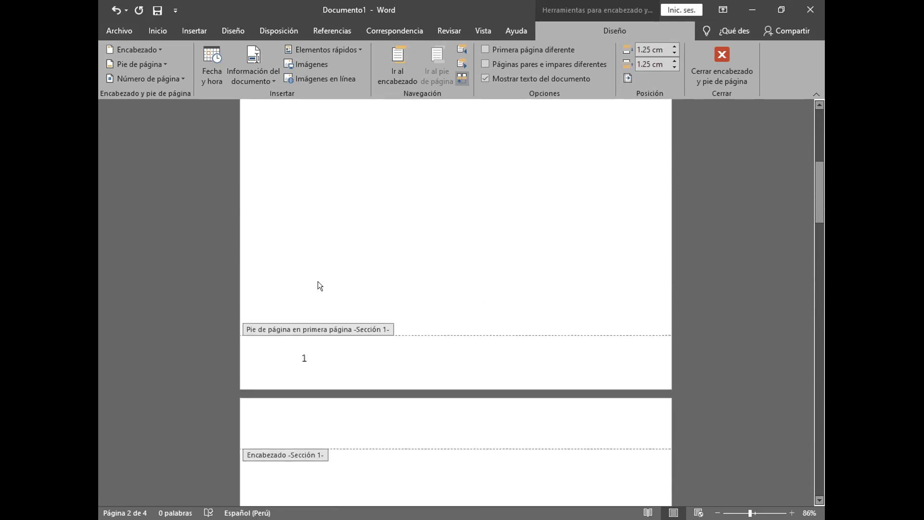
scroll(318, 284, up, 5)
scroll(340, 189, up, 2)
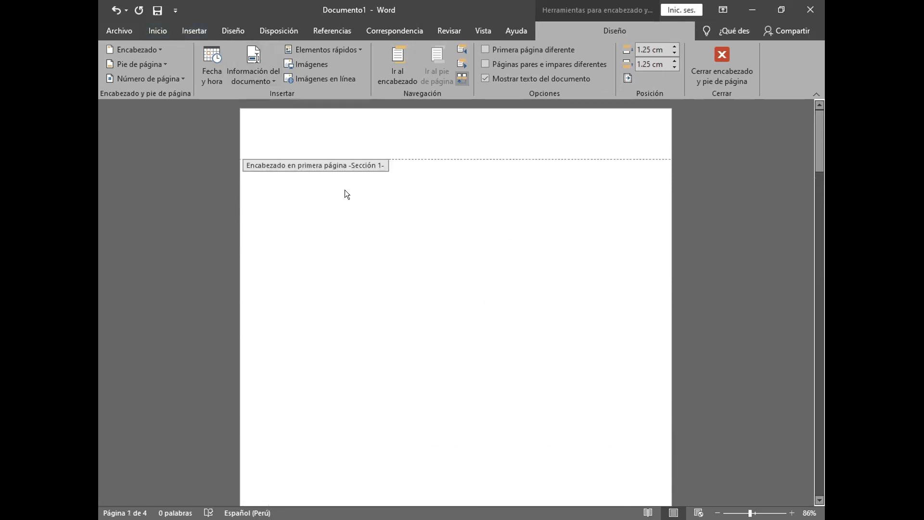
Switch to a multi-page view, scroll to the Section 2 footers, and show the Diseño header/footer tools.
click(481, 25)
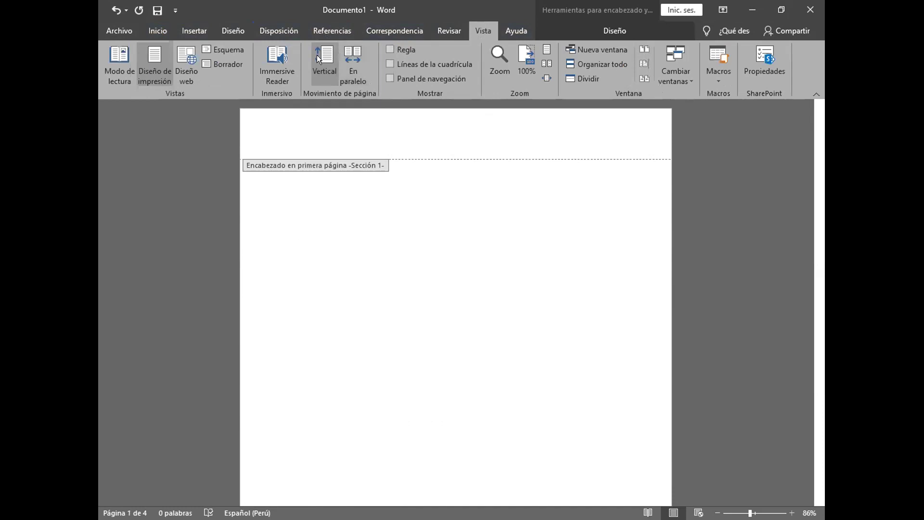
click(547, 63)
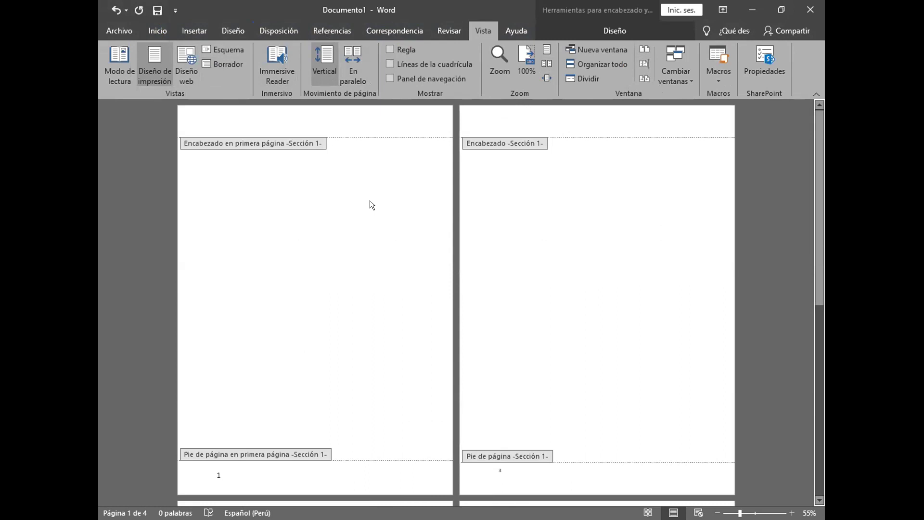
scroll(370, 200, down, 5)
scroll(369, 200, down, 1)
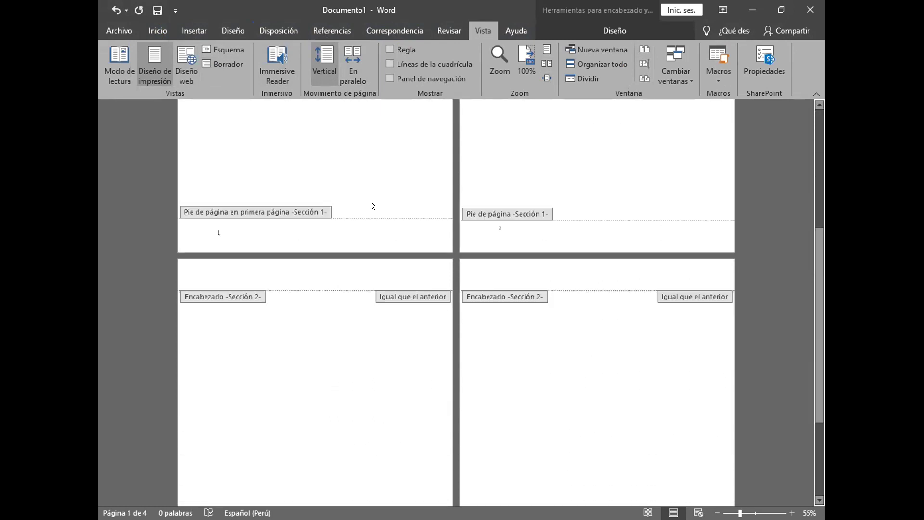
scroll(369, 200, down, 1)
scroll(369, 200, down, 1)
scroll(370, 200, down, 1)
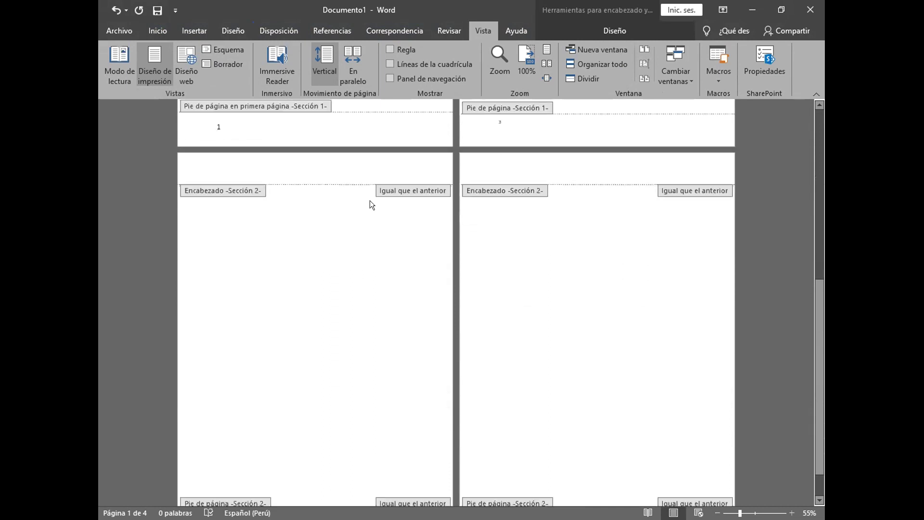
scroll(370, 200, down, 1)
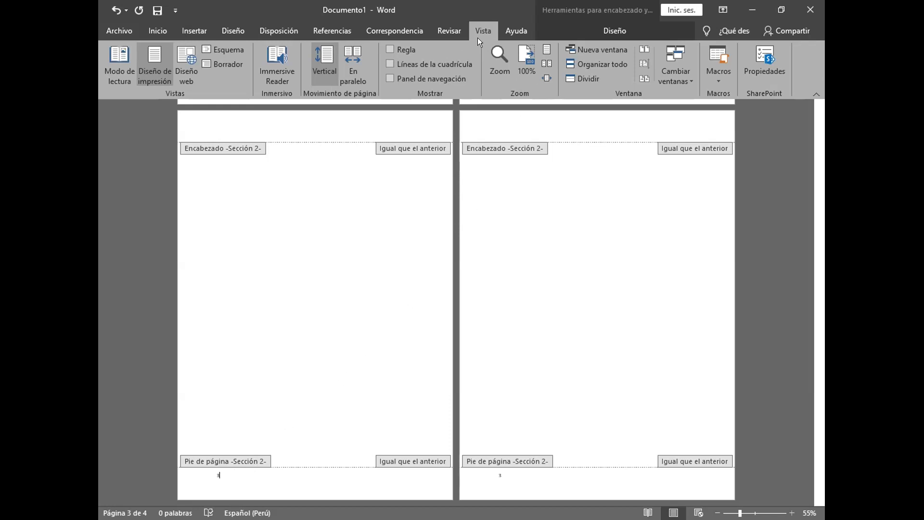
click(579, 29)
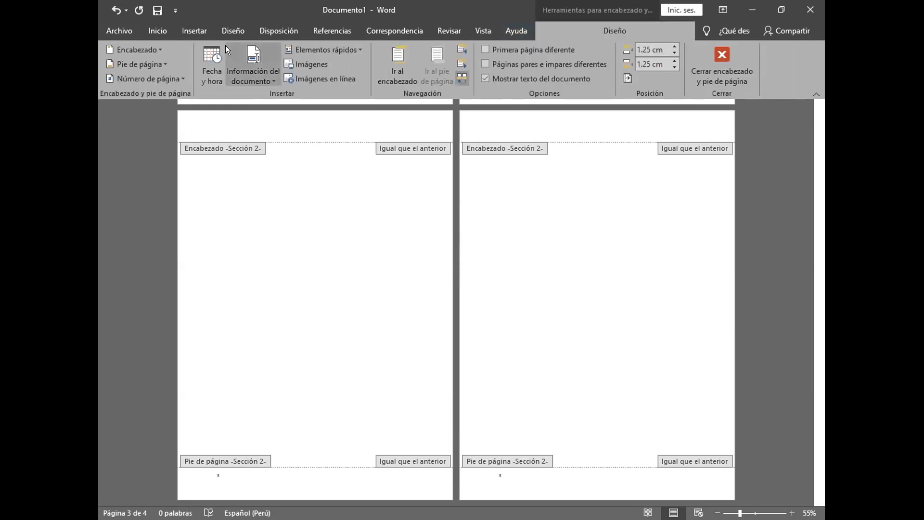
Insert the Con bandas footer on the Section 2 footers and scroll to check them.
click(139, 63)
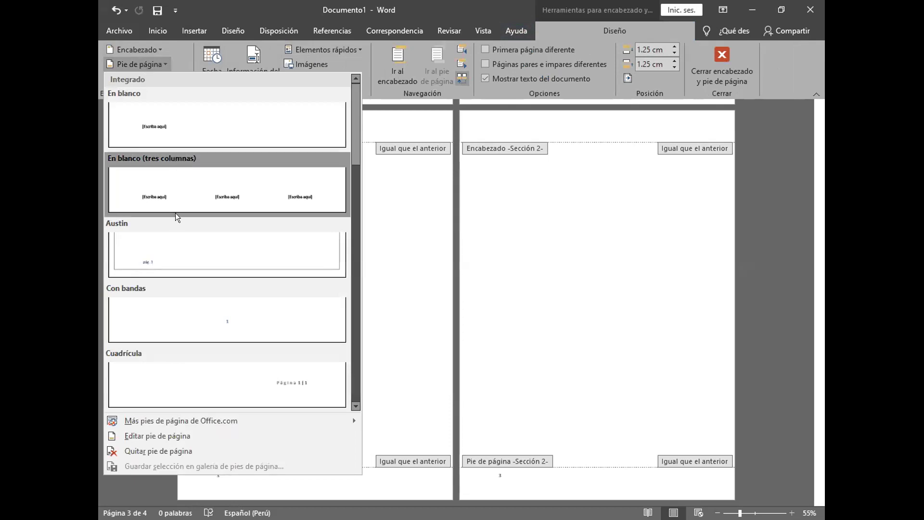
click(176, 304)
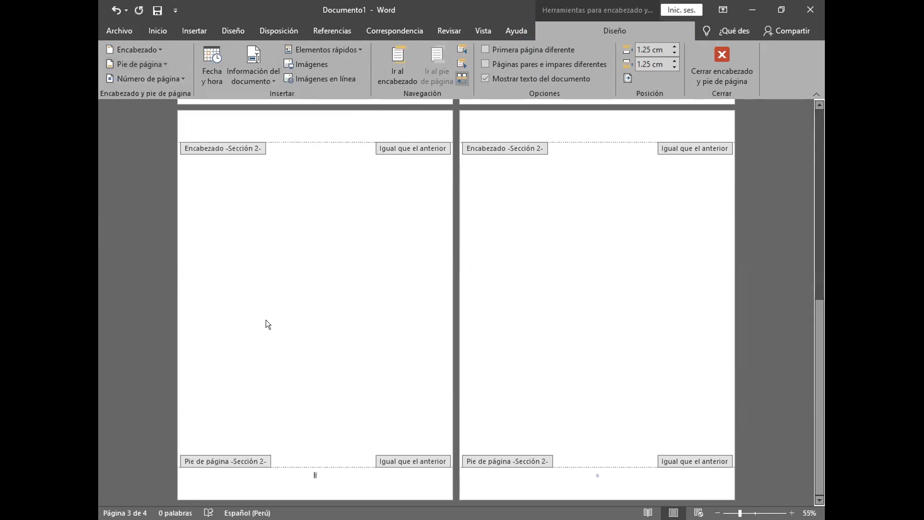
scroll(298, 244, up, 3)
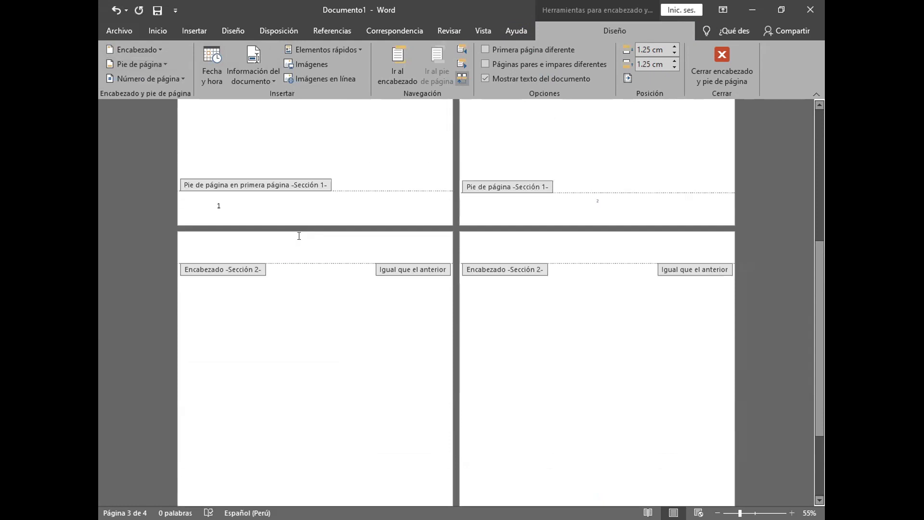
scroll(300, 232, up, 3)
scroll(300, 232, up, 2)
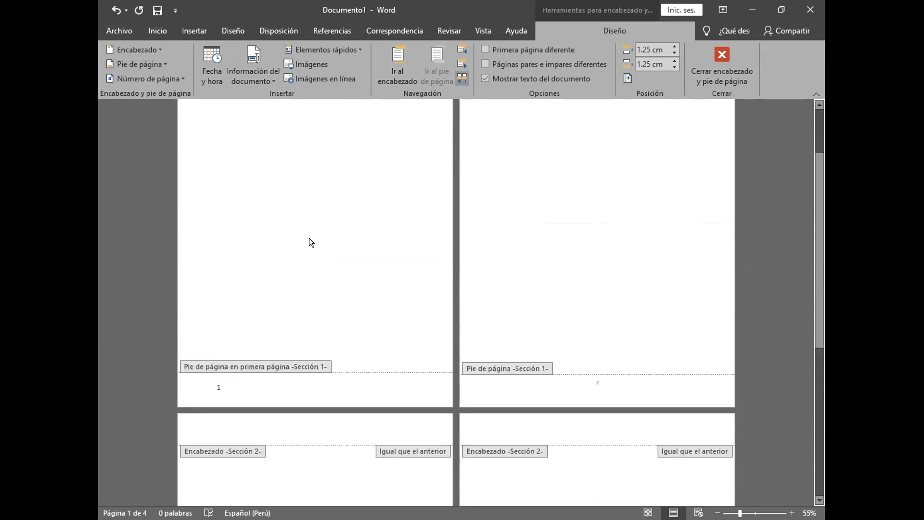
scroll(311, 242, down, 2)
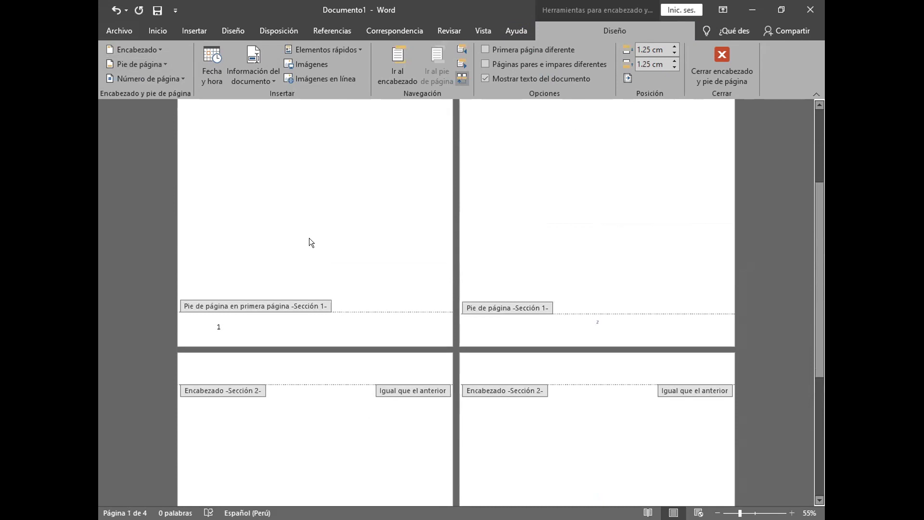
scroll(309, 238, down, 3)
scroll(309, 238, down, 3)
scroll(309, 238, down, 2)
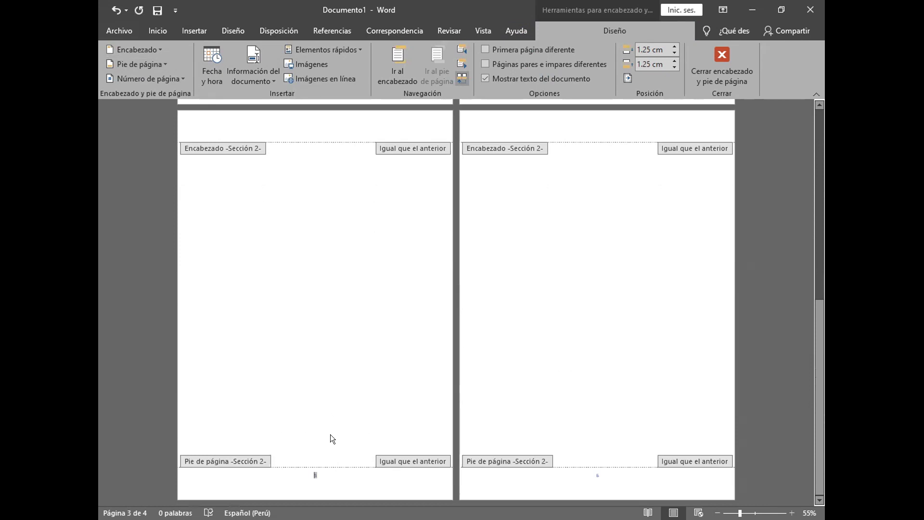
scroll(507, 350, up, 2)
scroll(452, 312, up, 1)
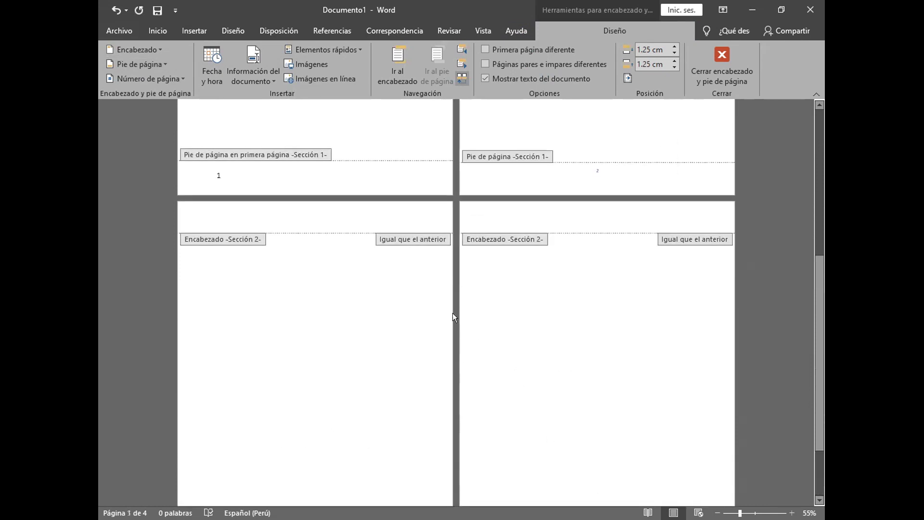
scroll(356, 199, down, 2)
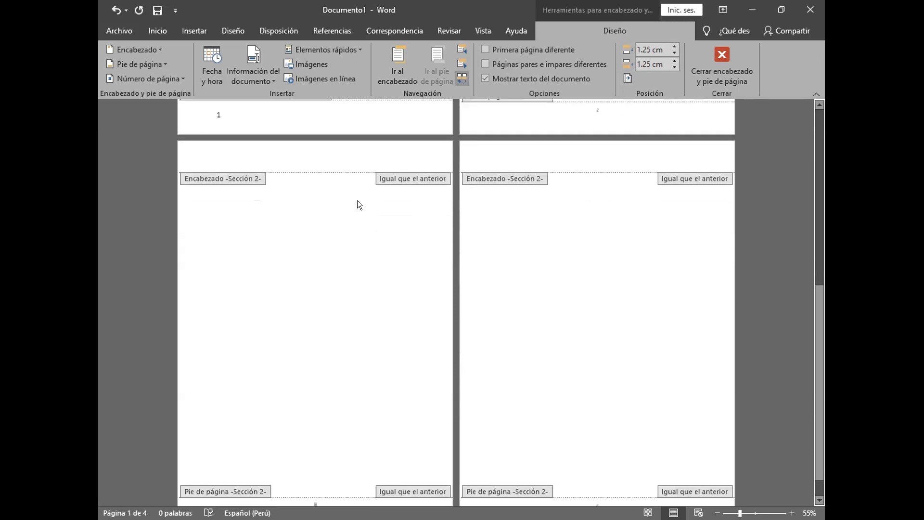
scroll(357, 205, down, 1)
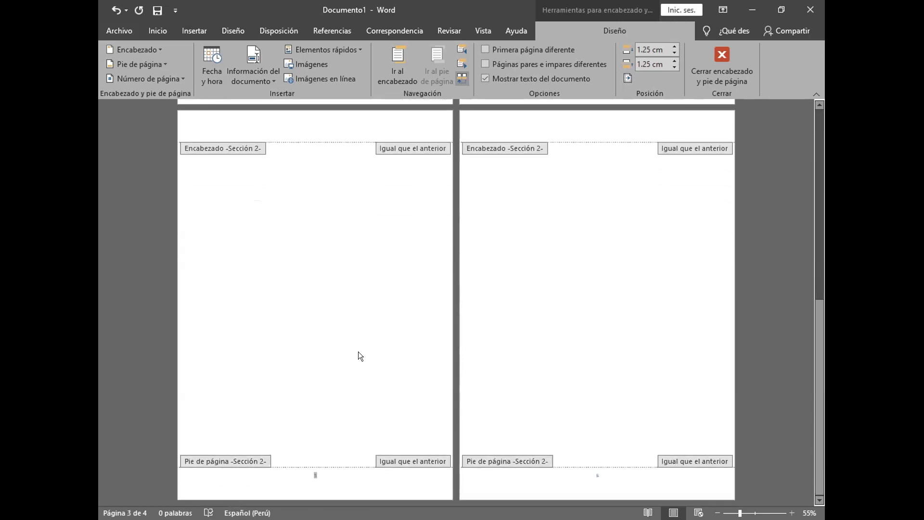
scroll(358, 356, up, 2)
scroll(357, 347, up, 1)
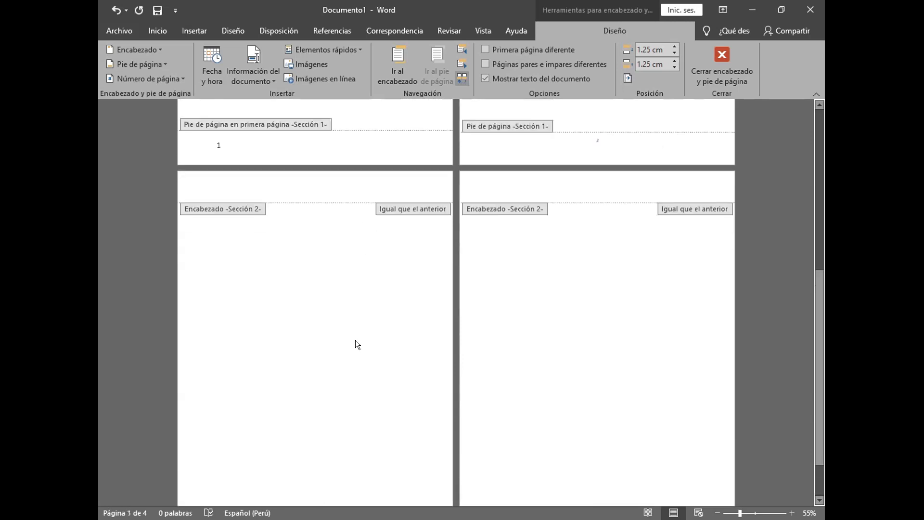
Apply the Con bandas footer to the first-page footer of Sección 1.
click(220, 159)
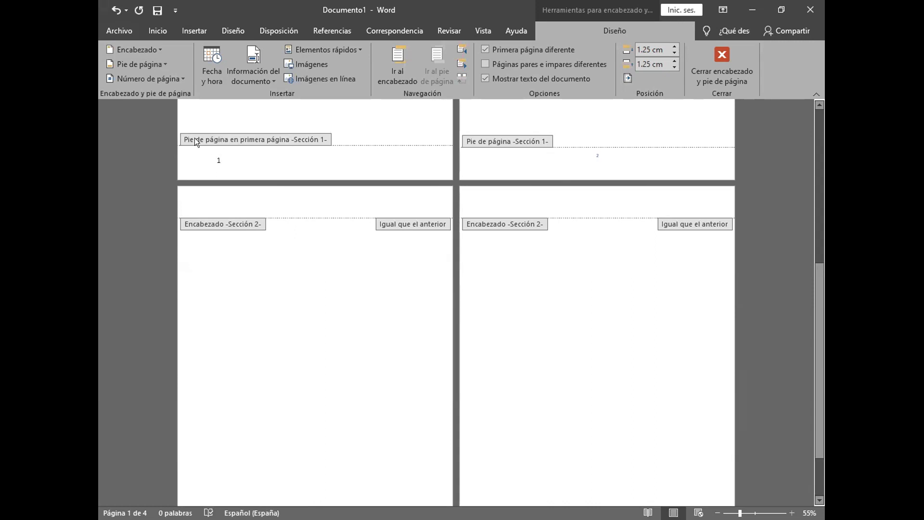
scroll(263, 175, up, 3)
scroll(264, 176, up, 1)
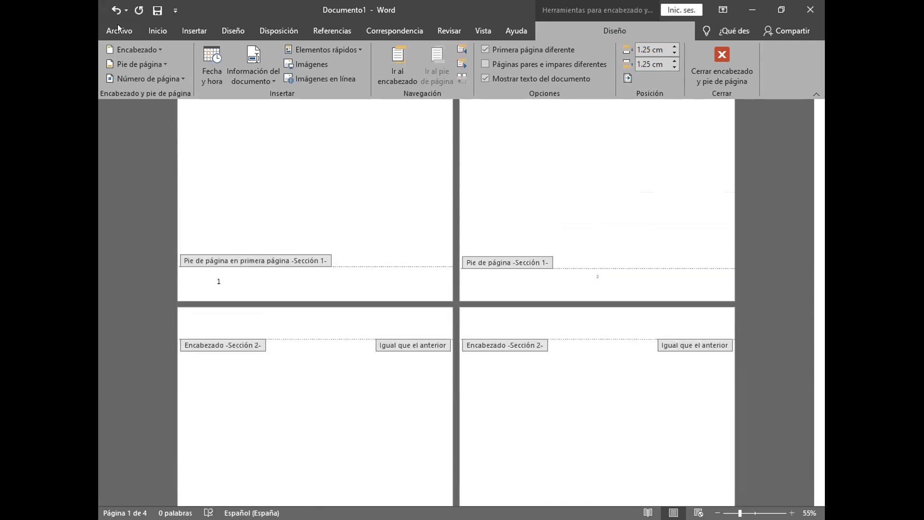
click(146, 63)
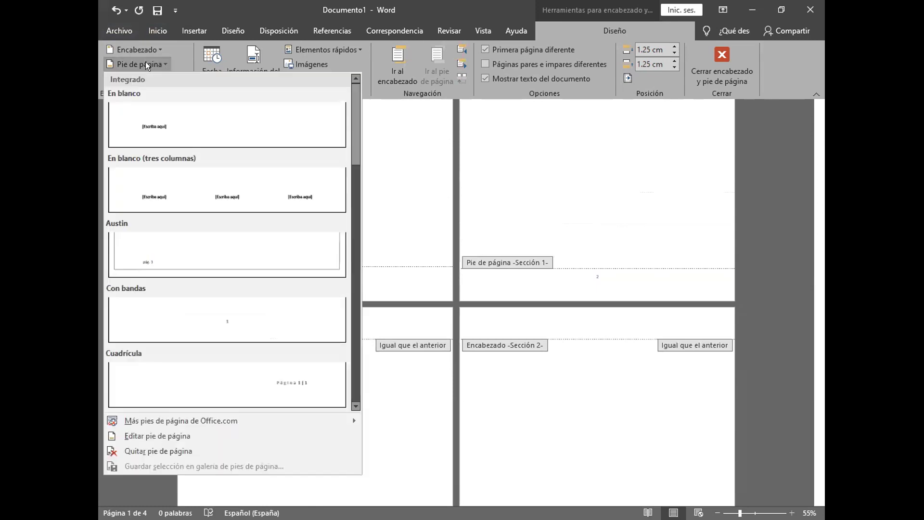
click(165, 298)
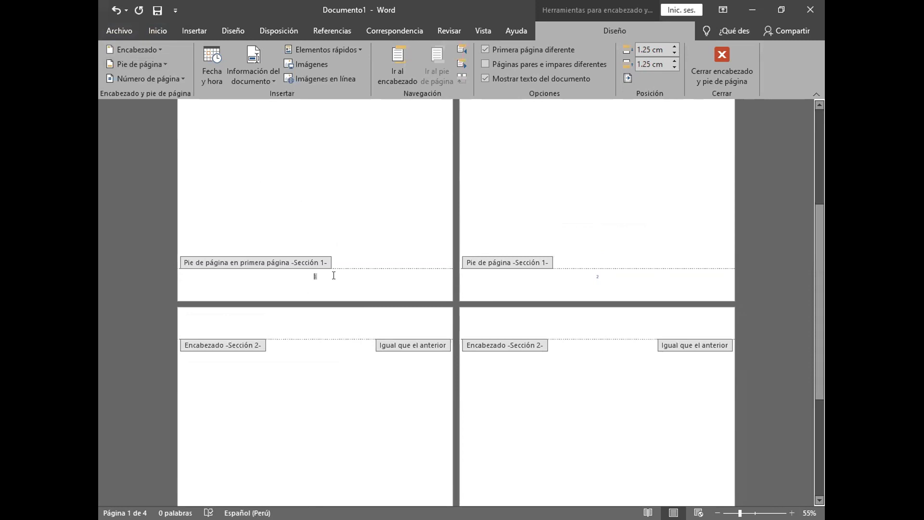
Scroll through the document to review all the footers.
scroll(335, 277, down, 2)
scroll(336, 278, down, 2)
scroll(336, 278, up, 1)
scroll(335, 278, down, 2)
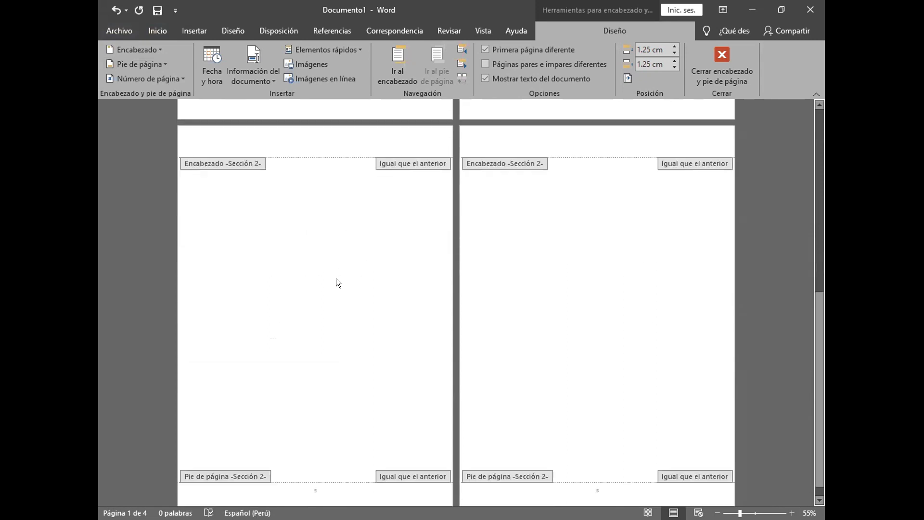
scroll(336, 283, down, 1)
scroll(336, 282, up, 1)
scroll(336, 281, up, 1)
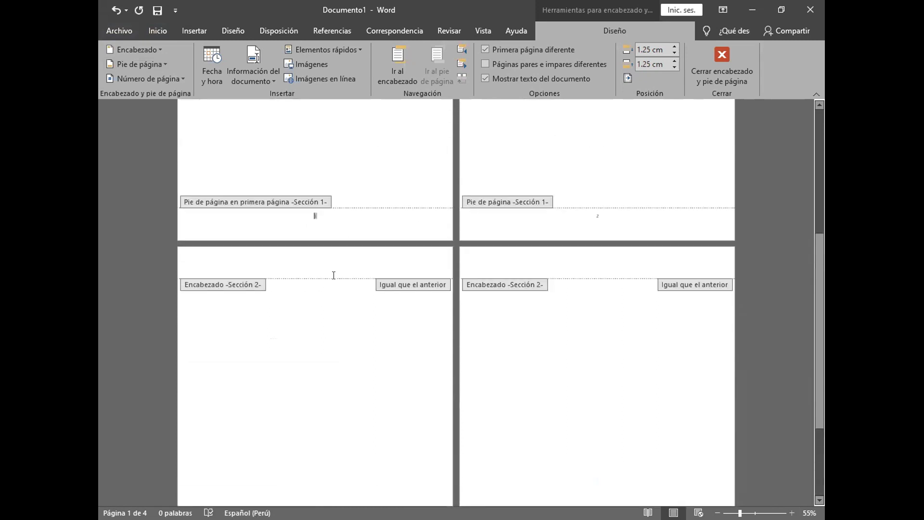
scroll(337, 281, up, 2)
scroll(337, 281, up, 1)
scroll(337, 281, up, 3)
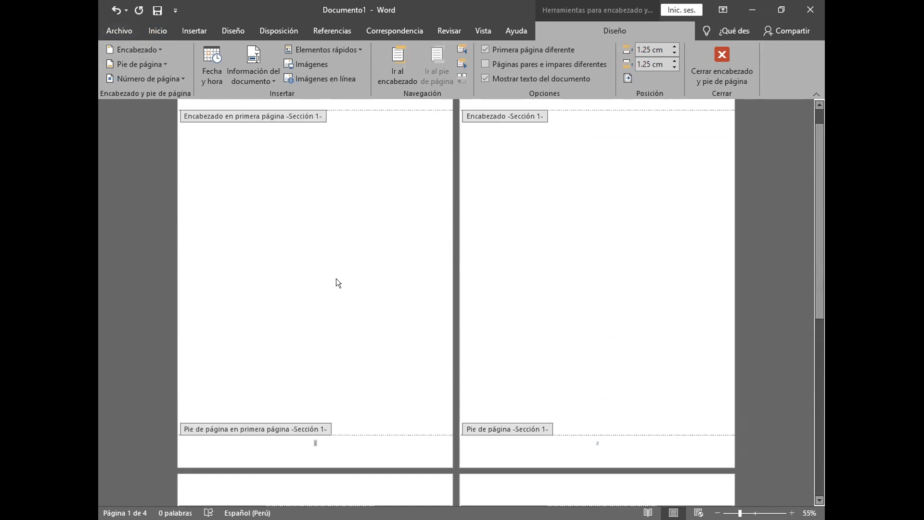
scroll(336, 283, down, 4)
scroll(336, 282, down, 4)
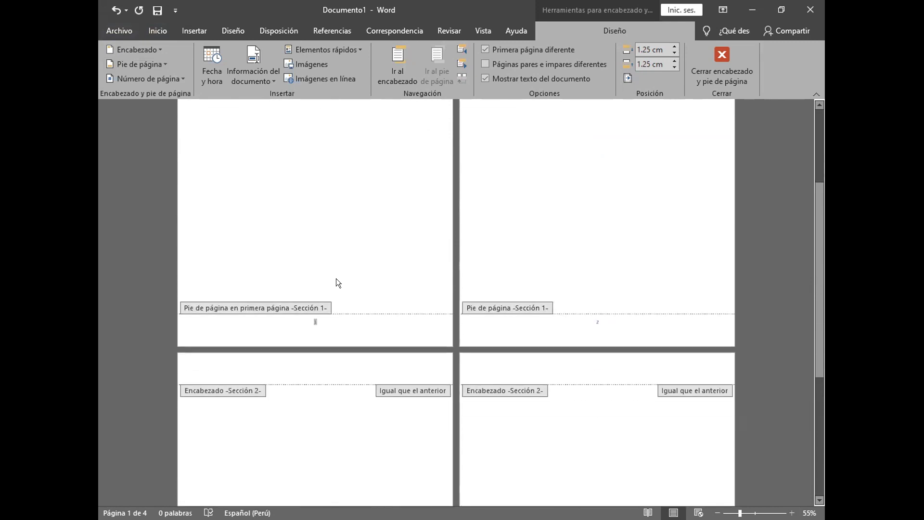
scroll(337, 280, down, 5)
scroll(336, 280, down, 10)
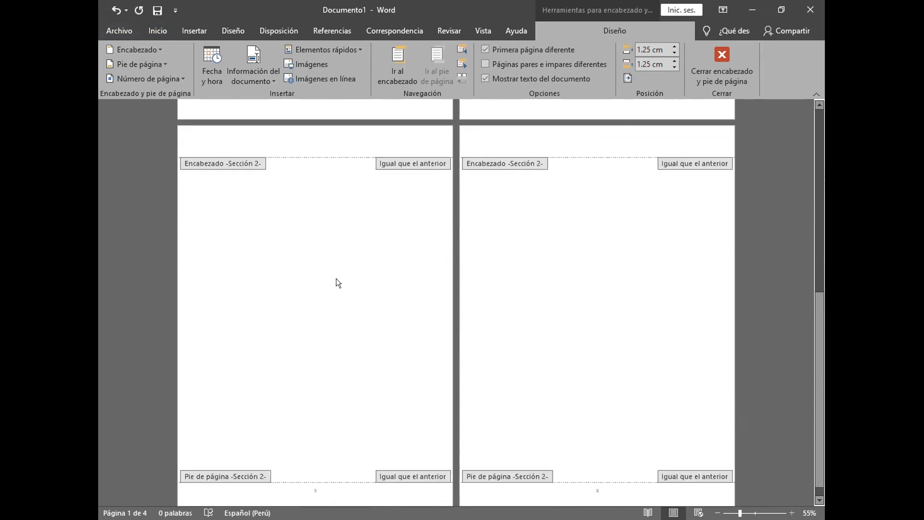
scroll(336, 280, down, 1)
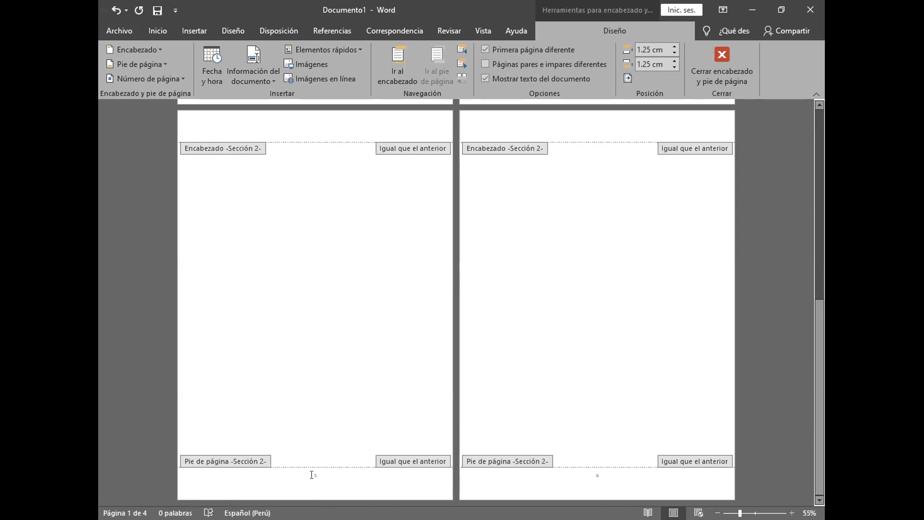
scroll(364, 326, up, 1)
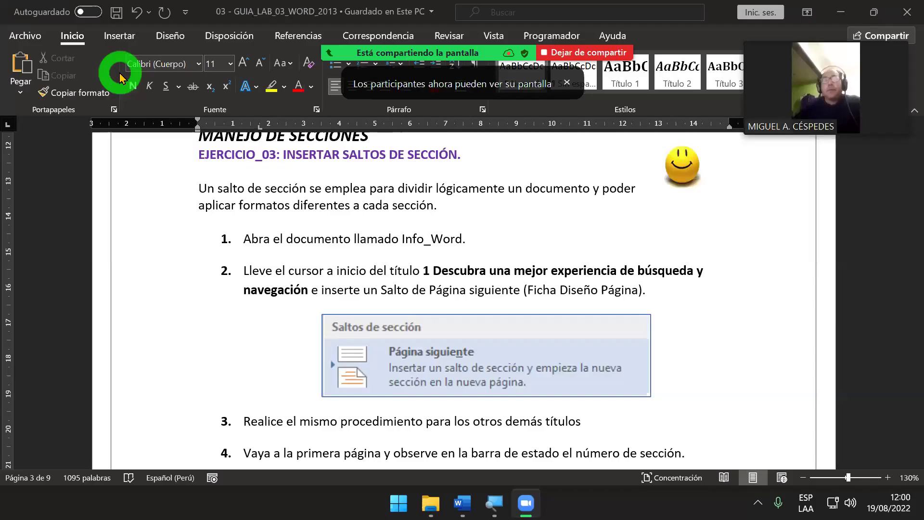
Minimize the lab guide and folder, return to SALTOS DE SECCIÓN, and select its footer numbers 5 and 2.
click(839, 10)
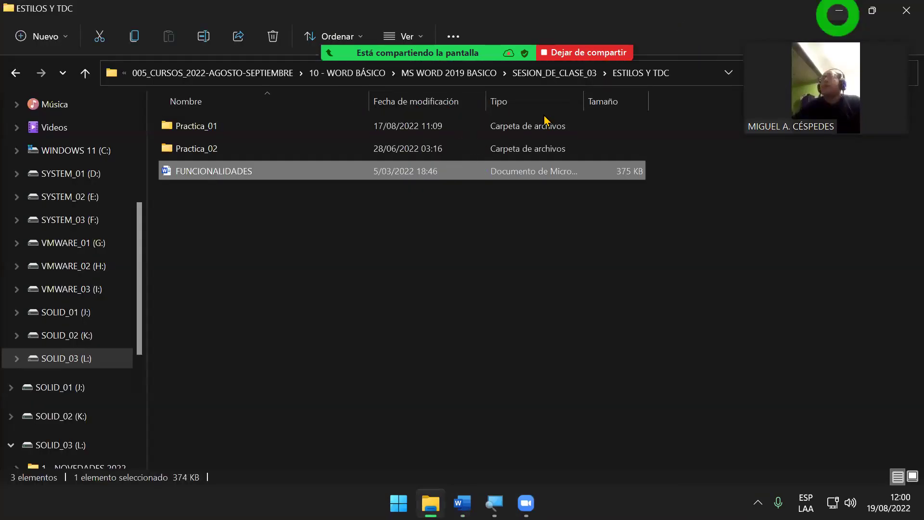
click(838, 11)
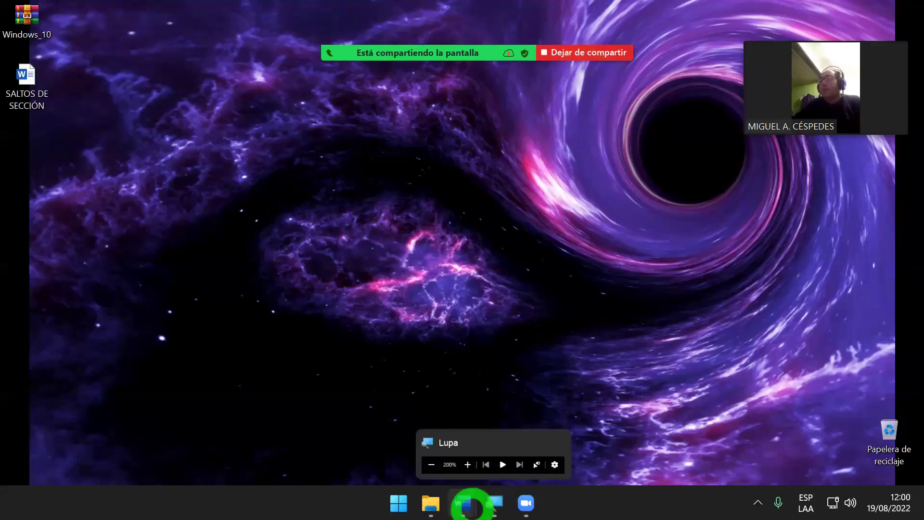
mouse_move(461, 503)
click(554, 392)
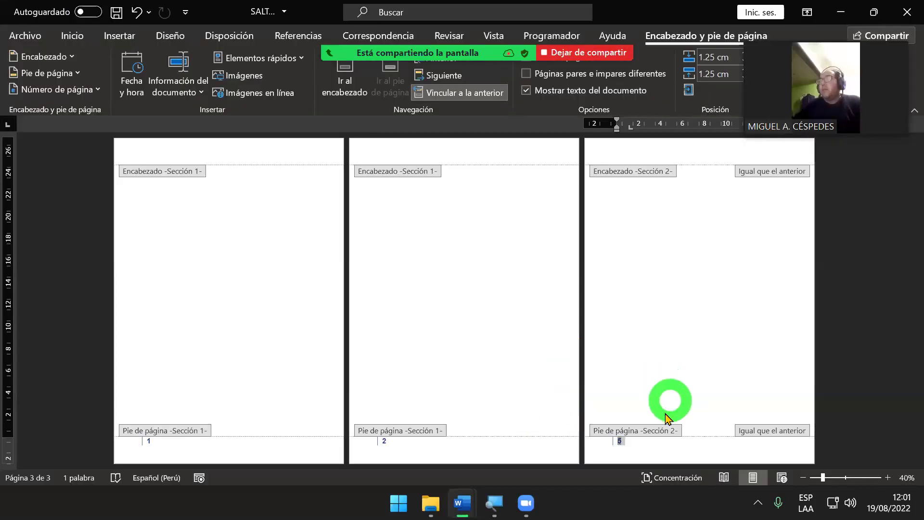
click(617, 440)
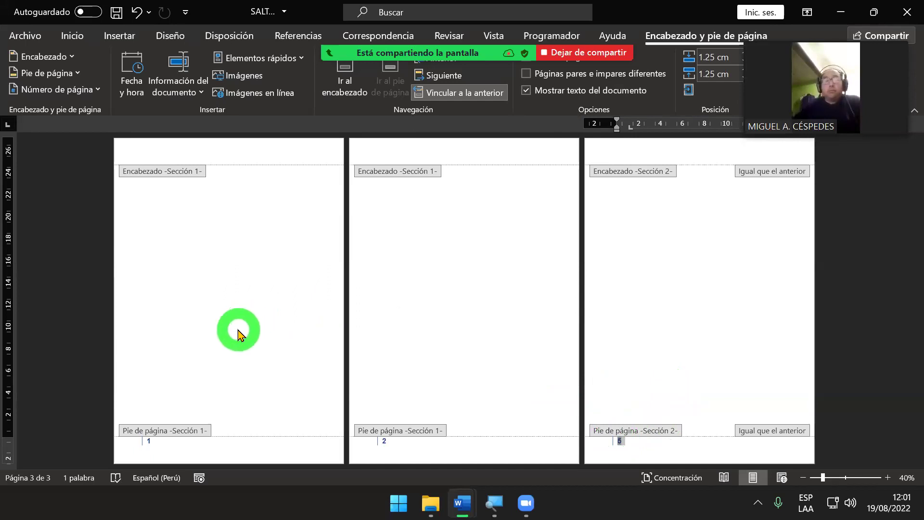
click(433, 320)
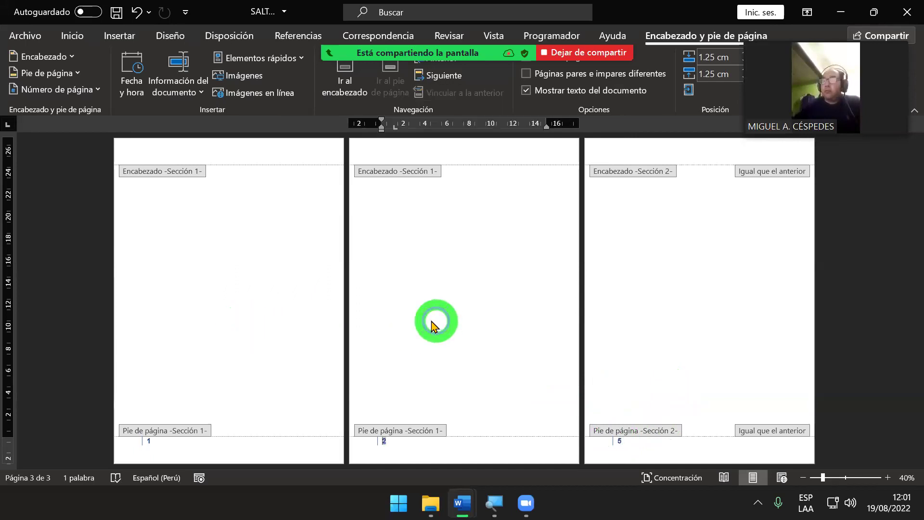
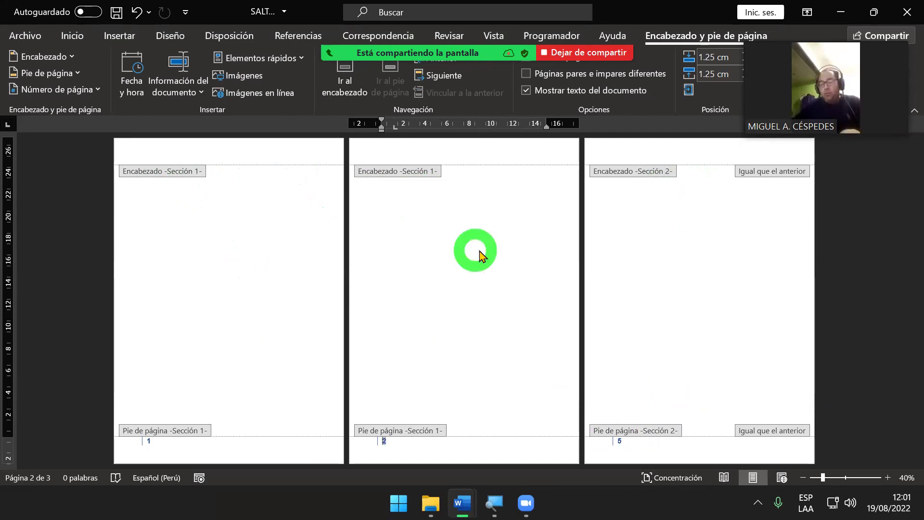
Leave header/footer editing and insert a page break after page 3, creating a fourth page.
click(634, 240)
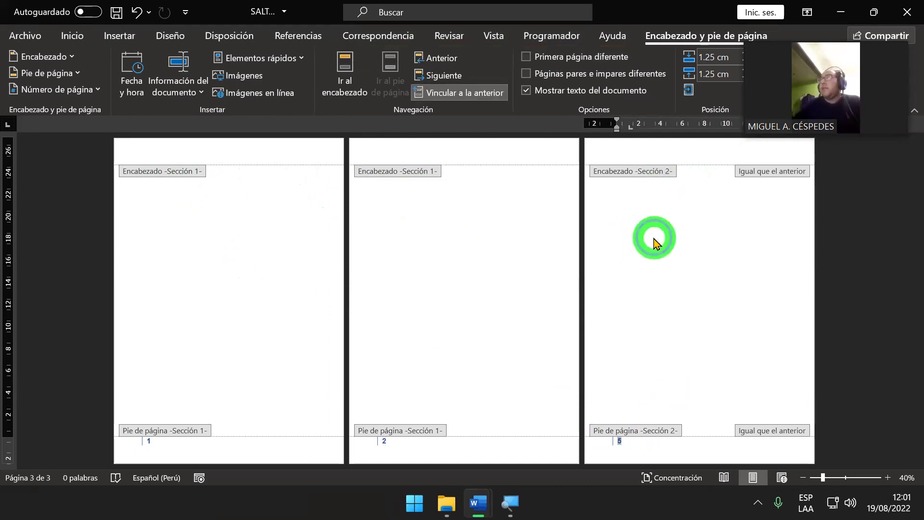
double_click(654, 241)
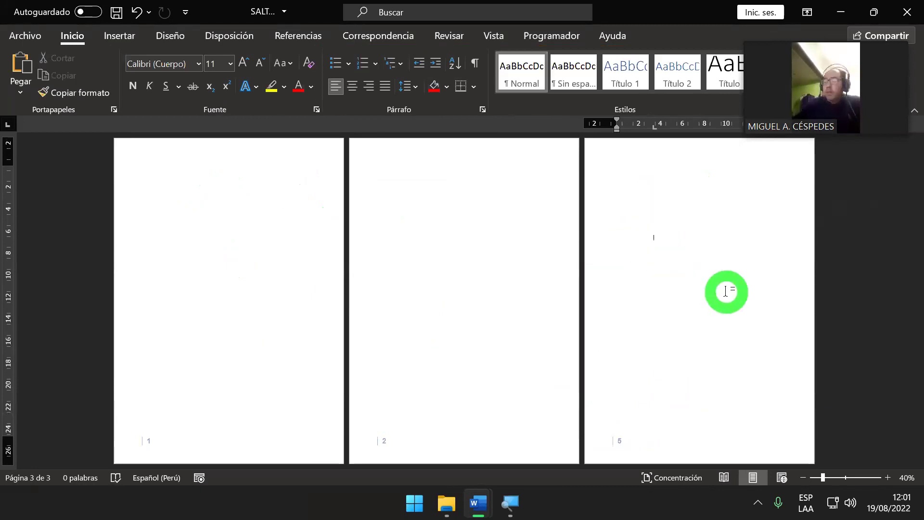
key(ctrl+Return)
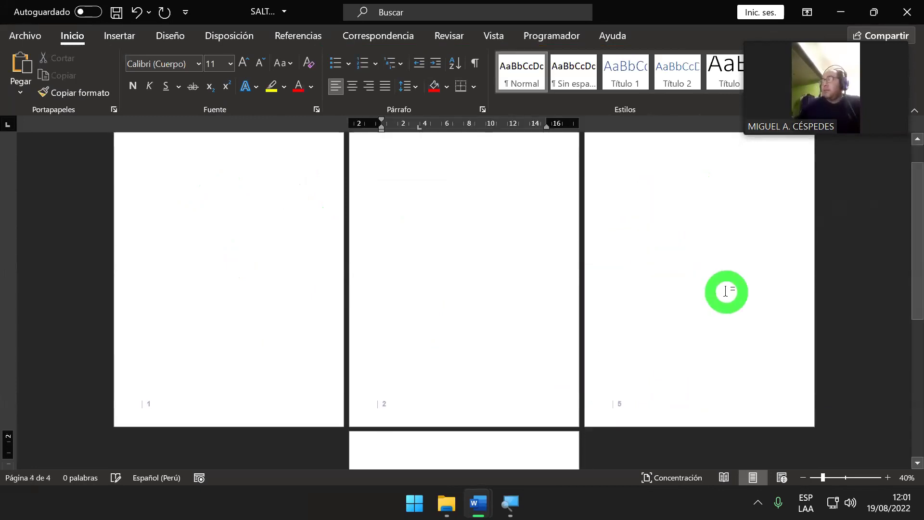
scroll(640, 298, down, 2)
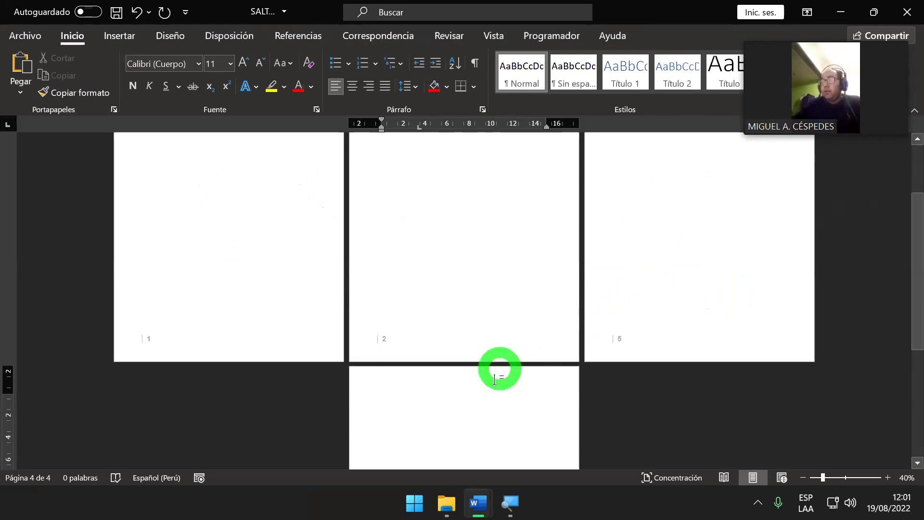
scroll(495, 381, down, 2)
scroll(501, 384, down, 3)
scroll(503, 385, down, 2)
scroll(510, 386, down, 1)
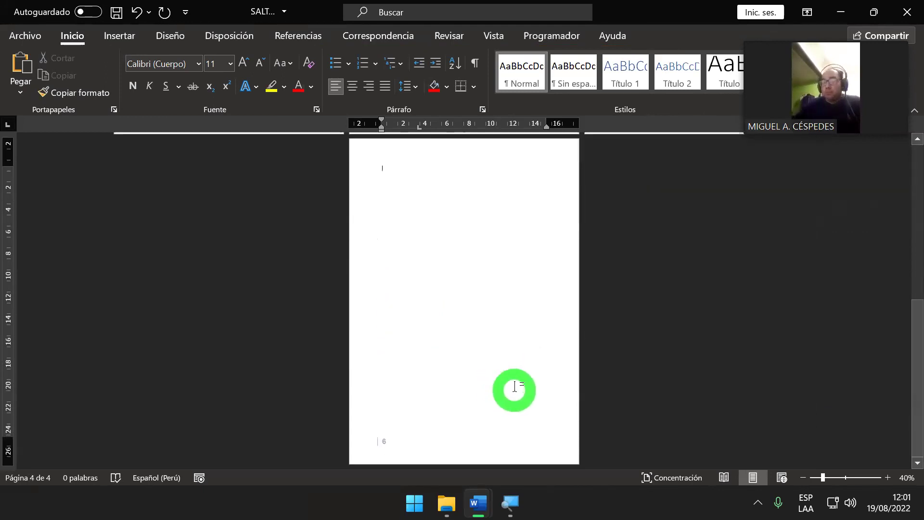
scroll(467, 417, up, 3)
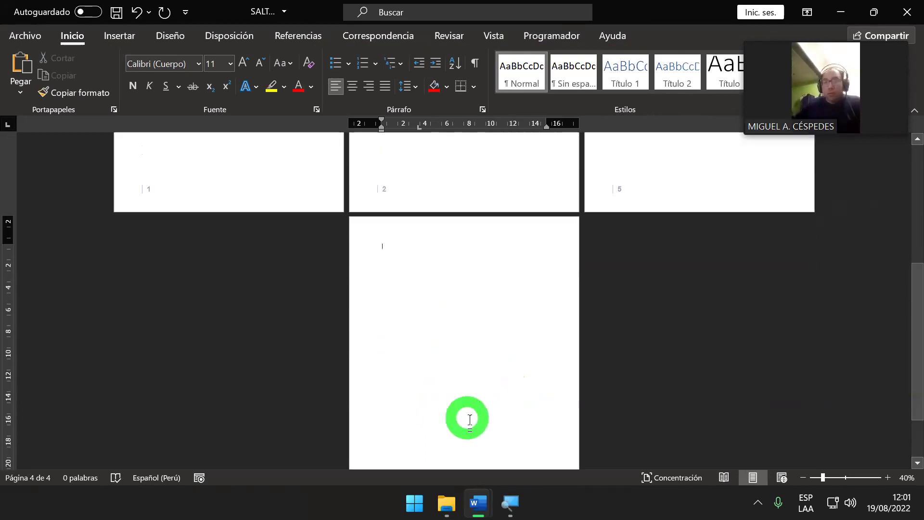
scroll(476, 426, up, 2)
scroll(500, 346, up, 5)
scroll(503, 344, up, 2)
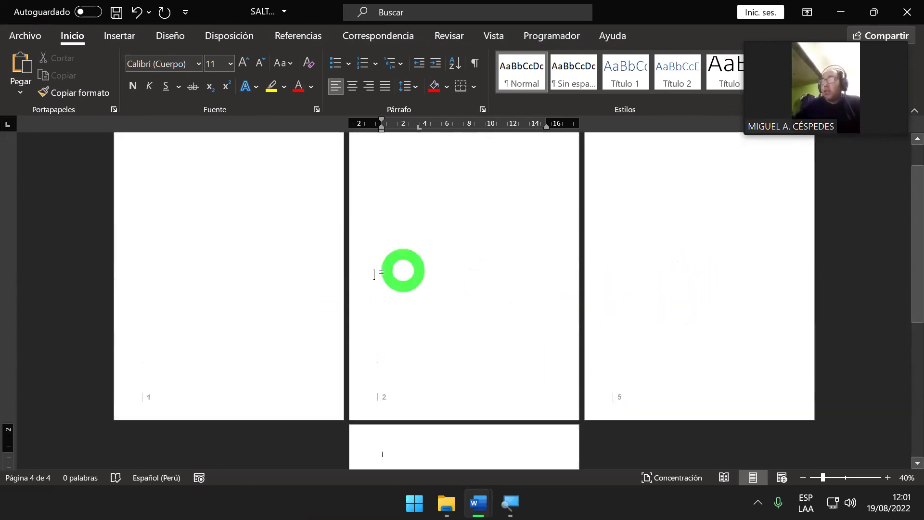
Insert a page break at the top of page 2 to add another page.
click(472, 268)
scroll(469, 271, up, 1)
scroll(456, 281, up, 1)
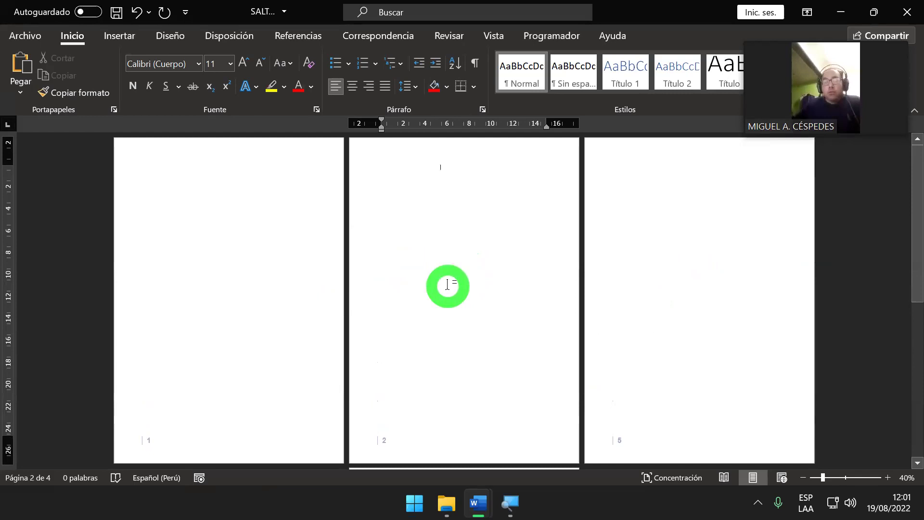
key(ctrl+Return)
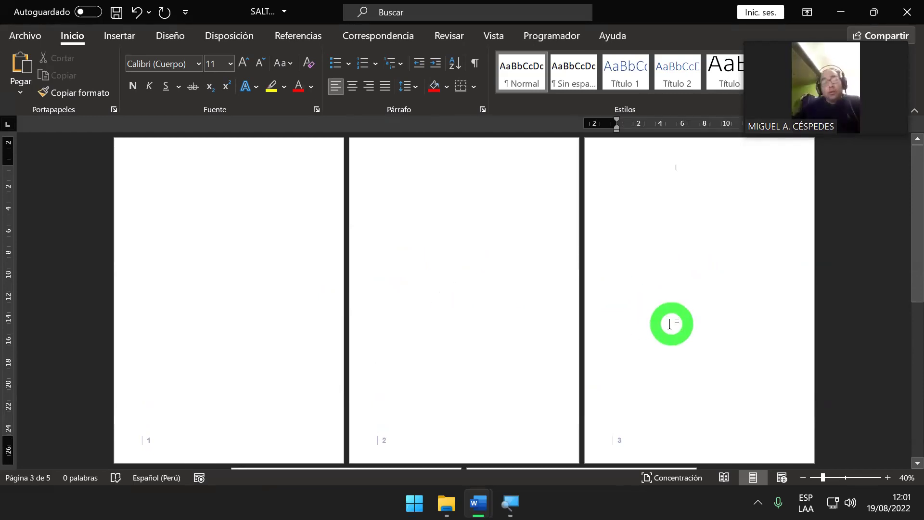
scroll(680, 348, down, 3)
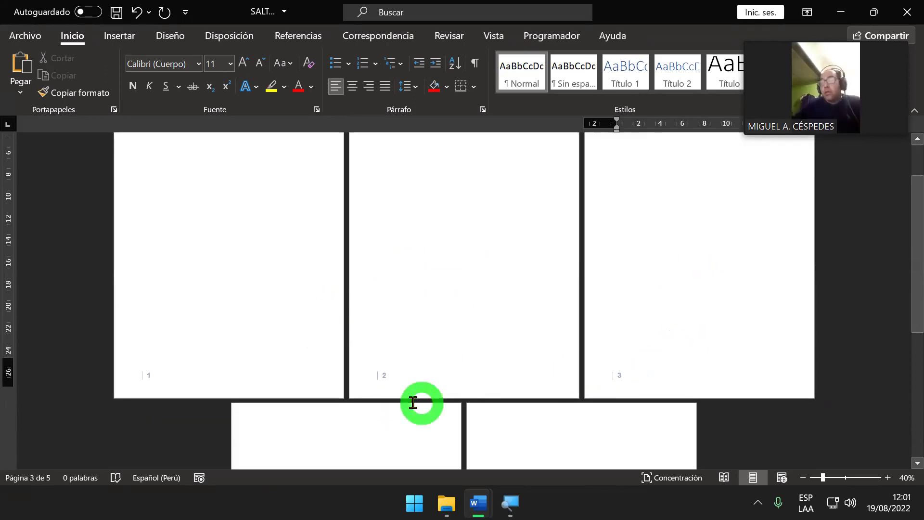
scroll(413, 403, down, 4)
scroll(367, 392, down, 3)
scroll(371, 386, down, 5)
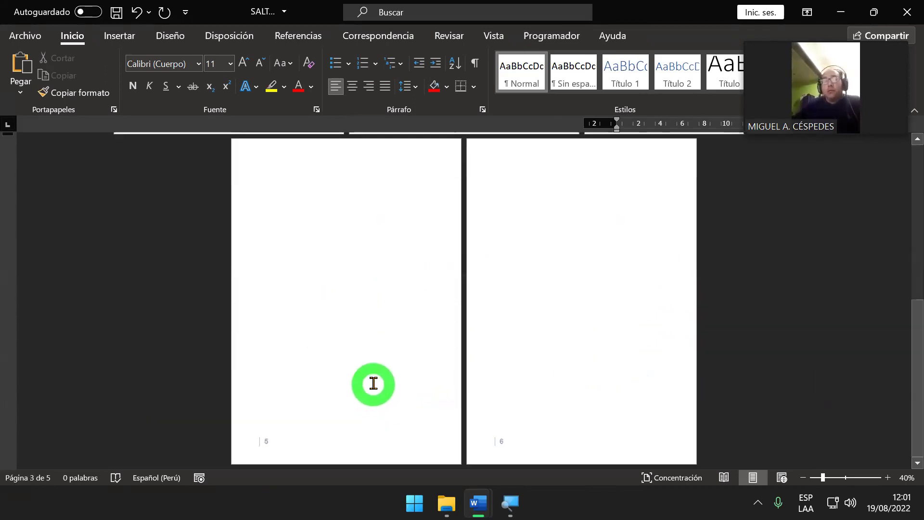
scroll(373, 384, up, 3)
scroll(373, 391, up, 5)
scroll(373, 392, up, 3)
scroll(750, 244, up, 2)
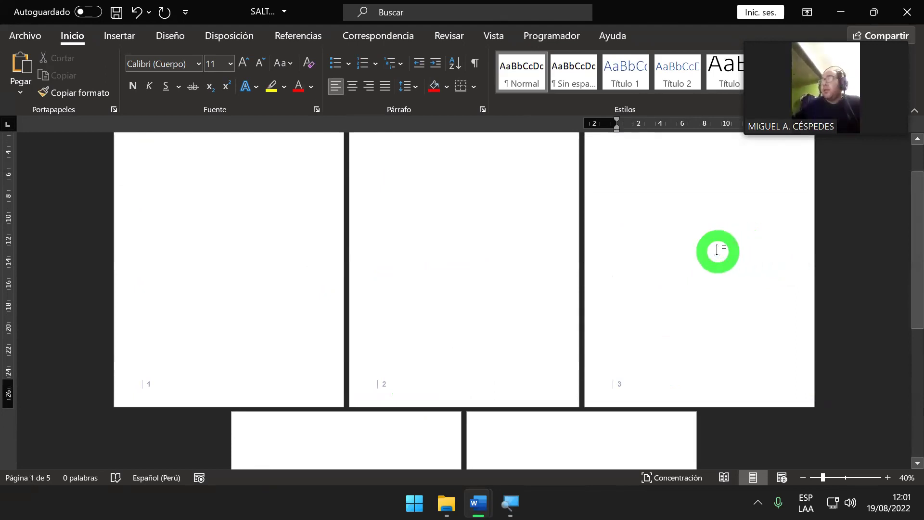
Add one more page break so six pages are numbered 1 through 6.
key(ctrl+Return)
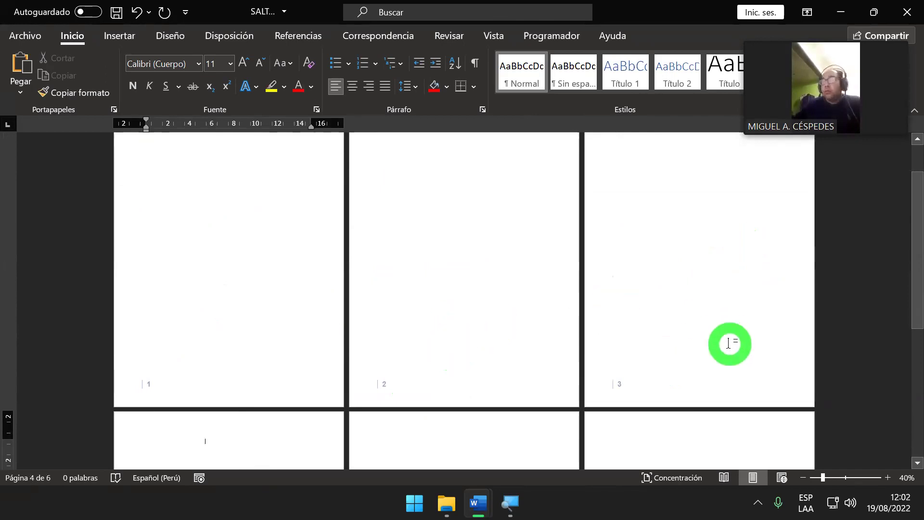
scroll(346, 346, down, 3)
scroll(267, 350, down, 2)
scroll(269, 341, down, 3)
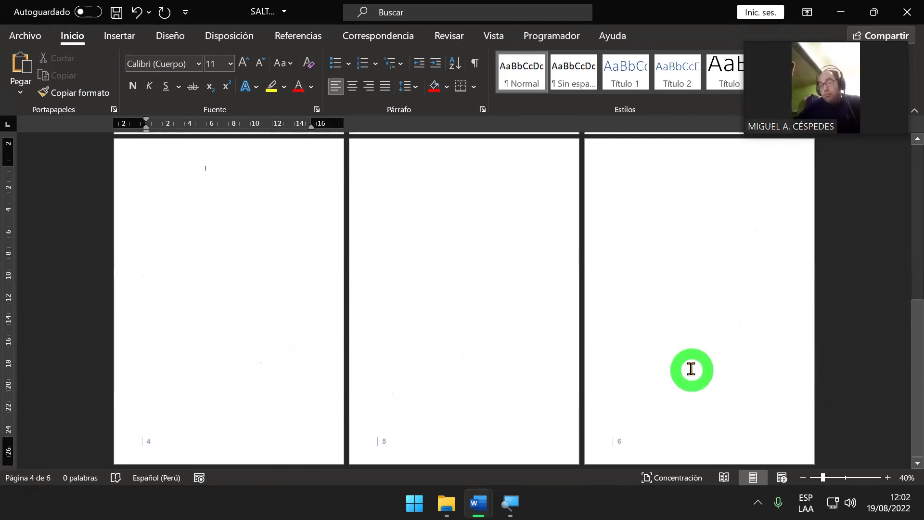
Open page 4's header and check that pages 1–4 are Sección 1 and pages 5–6 are Sección 2.
double_click(319, 152)
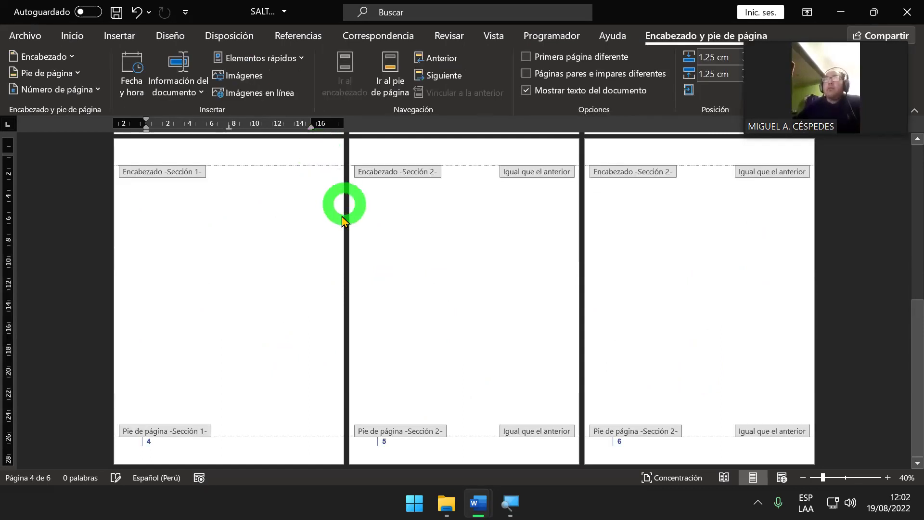
scroll(327, 265, up, 2)
scroll(330, 330, up, 2)
scroll(330, 332, up, 2)
scroll(330, 332, up, 1)
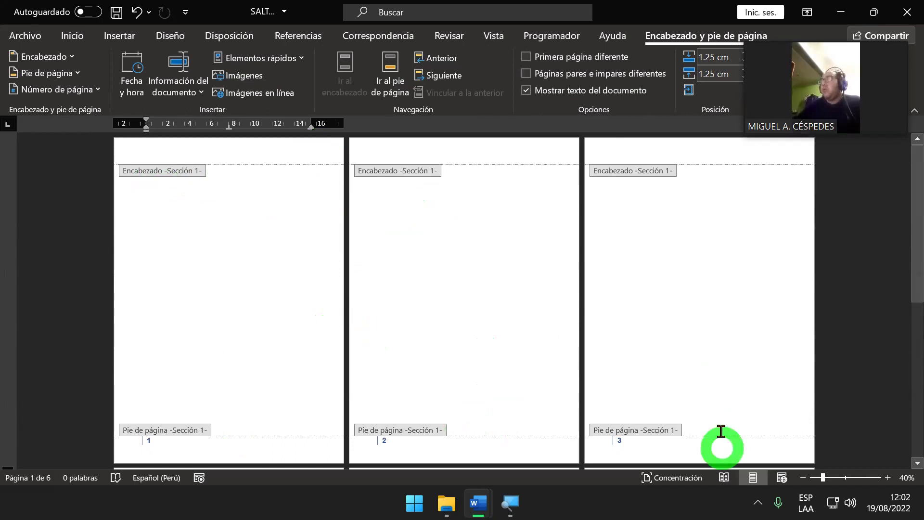
scroll(722, 445, down, 2)
scroll(318, 350, down, 1)
scroll(365, 351, down, 1)
scroll(366, 342, down, 3)
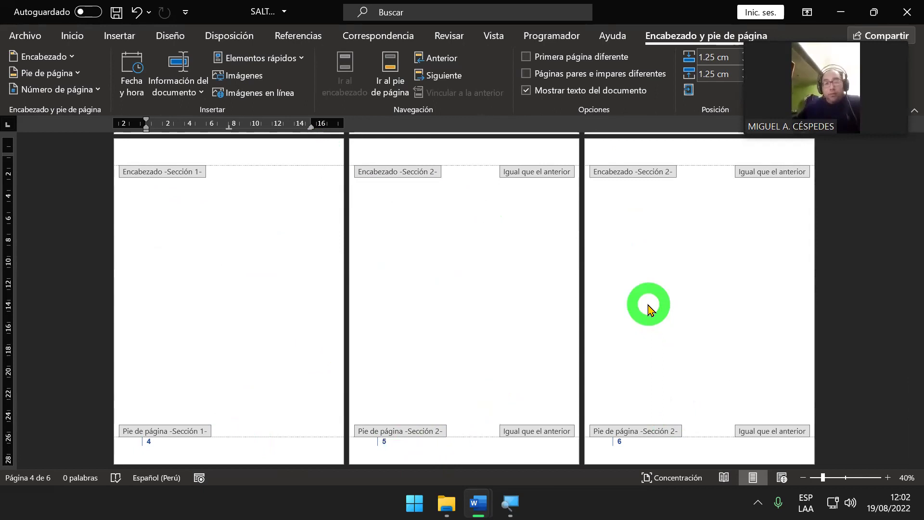
scroll(260, 331, up, 3)
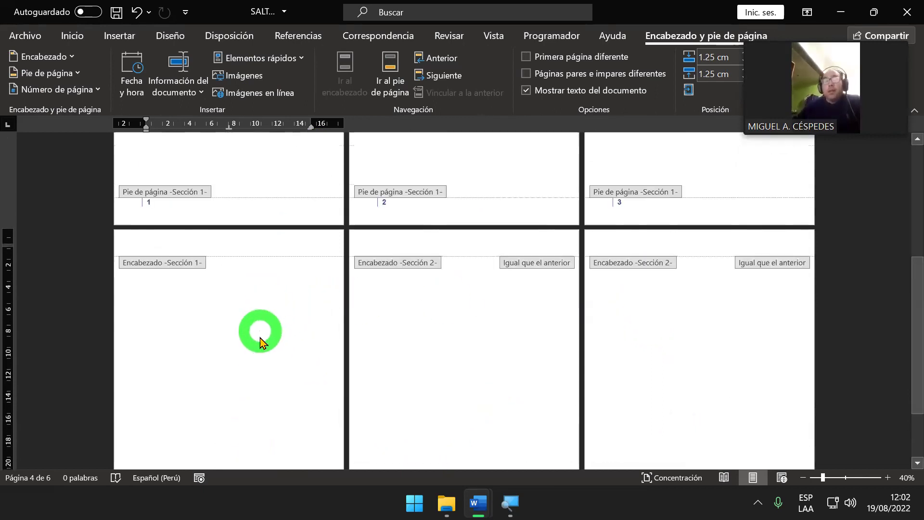
scroll(257, 337, up, 1)
scroll(256, 341, up, 2)
scroll(226, 330, up, 2)
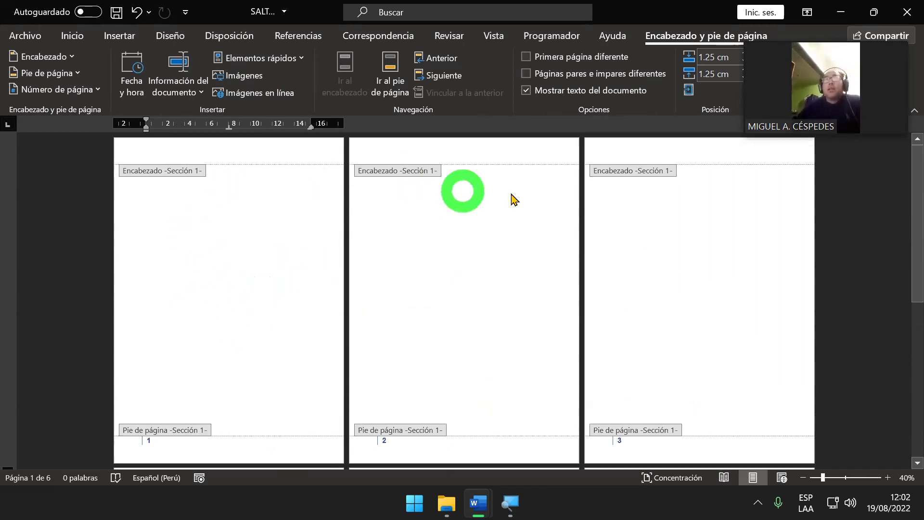
scroll(270, 321, down, 2)
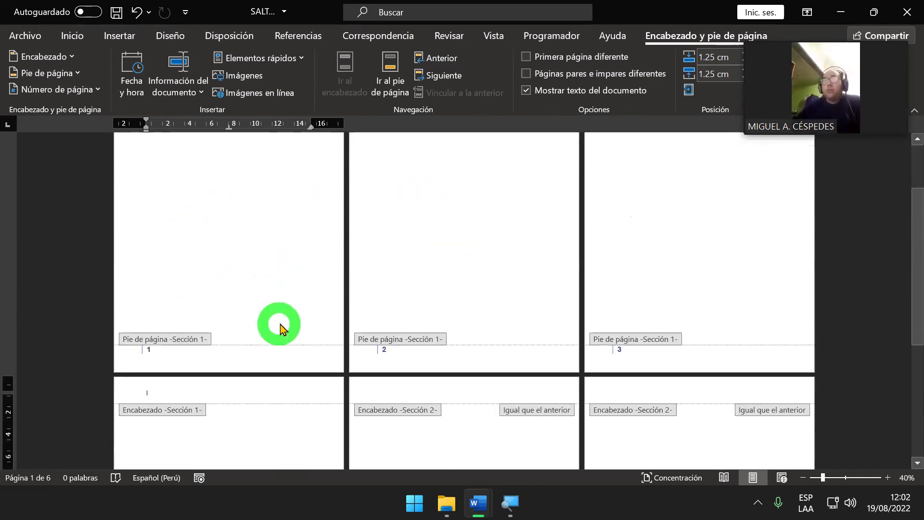
scroll(279, 337, down, 1)
scroll(281, 375, down, 1)
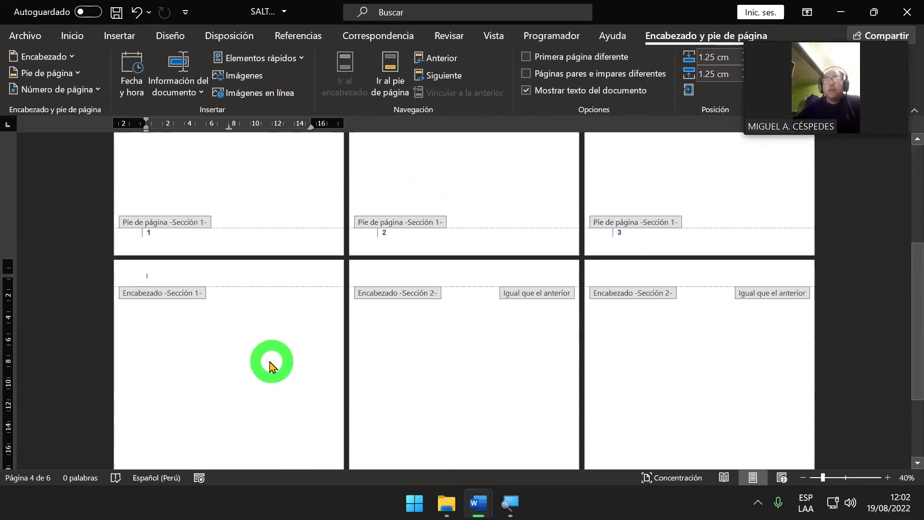
scroll(268, 366, down, 1)
scroll(265, 367, down, 1)
scroll(260, 366, down, 1)
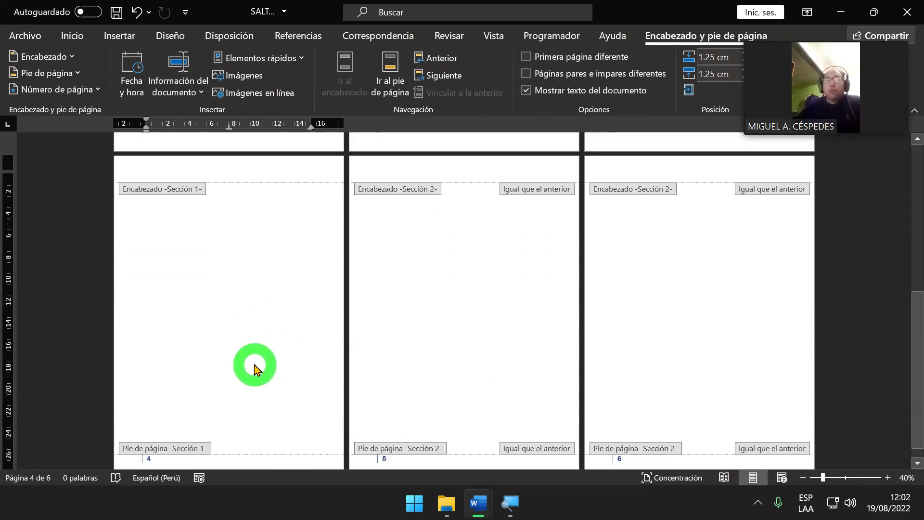
scroll(254, 370, down, 1)
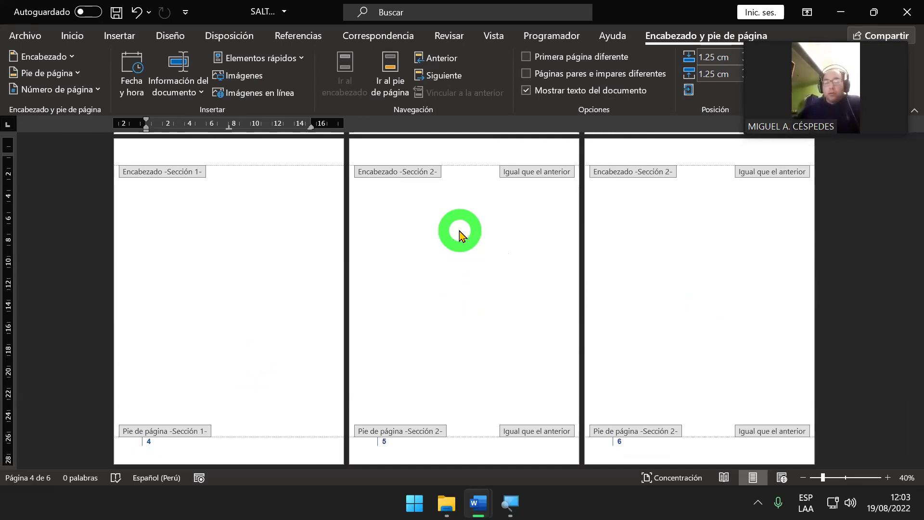
scroll(250, 221, up, 2)
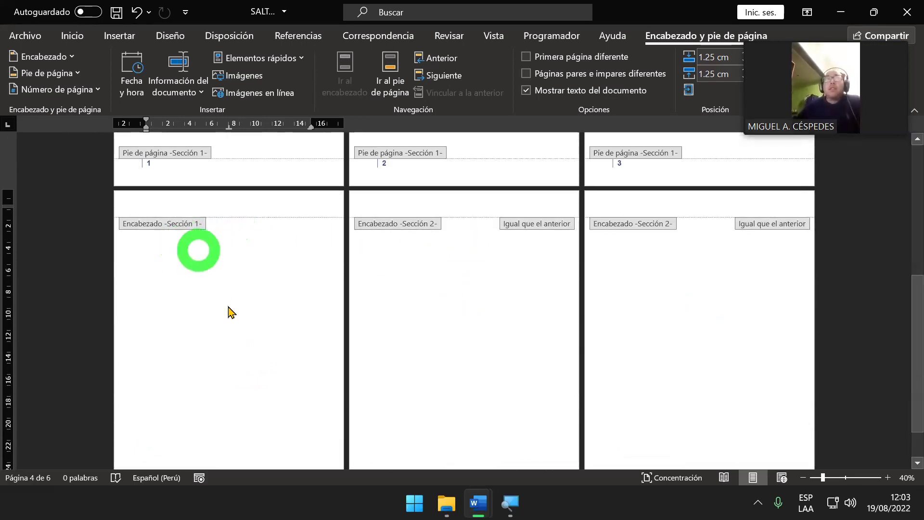
scroll(228, 337, down, 2)
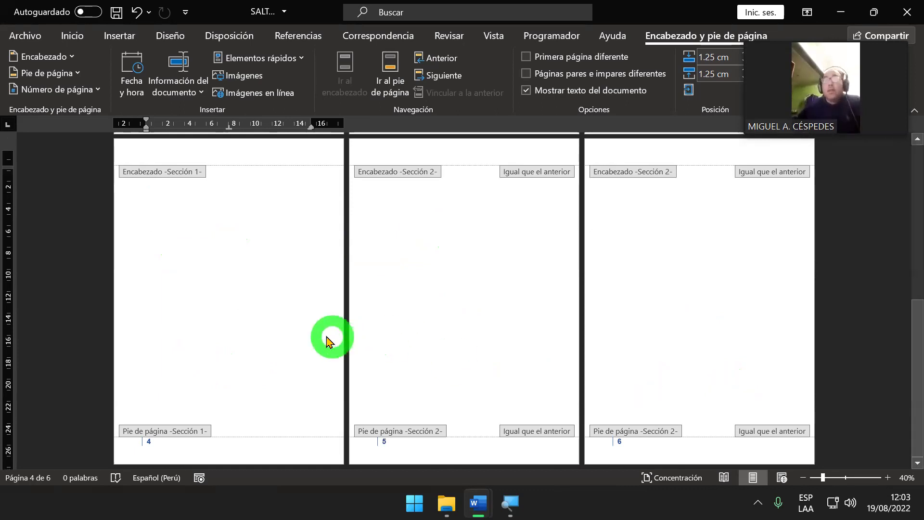
scroll(284, 340, up, 3)
scroll(285, 340, down, 1)
scroll(265, 351, down, 1)
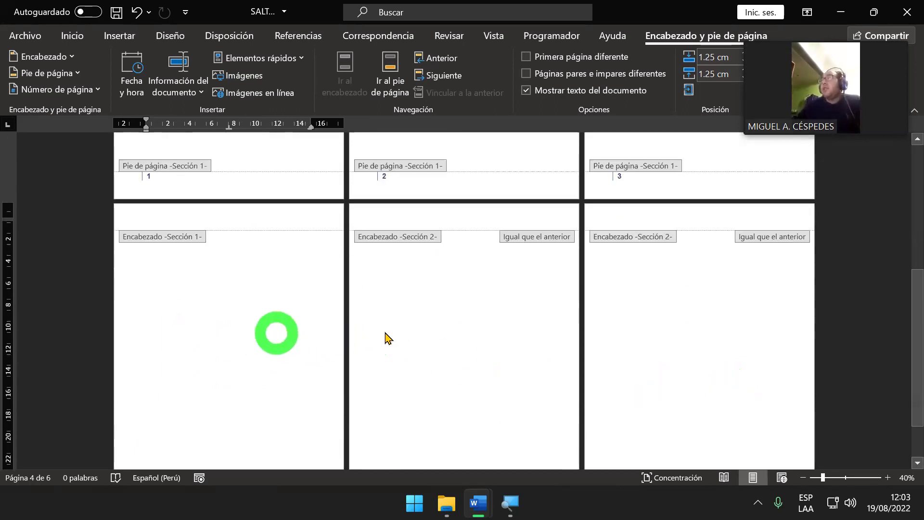
scroll(386, 336, down, 1)
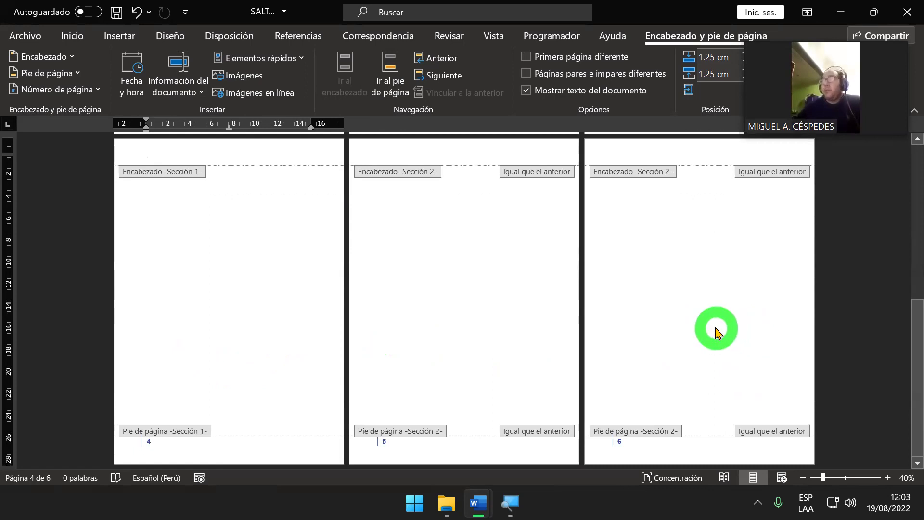
click(700, 296)
double_click(699, 268)
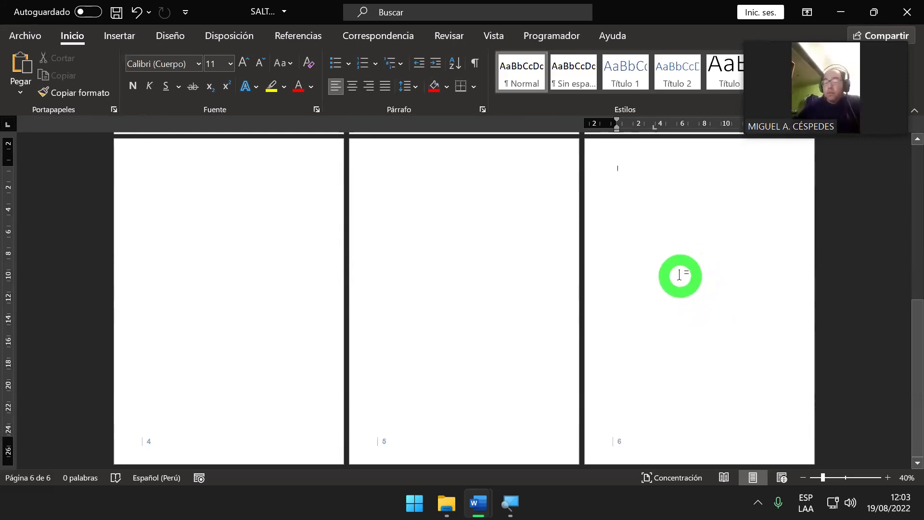
key(ctrl+Return)
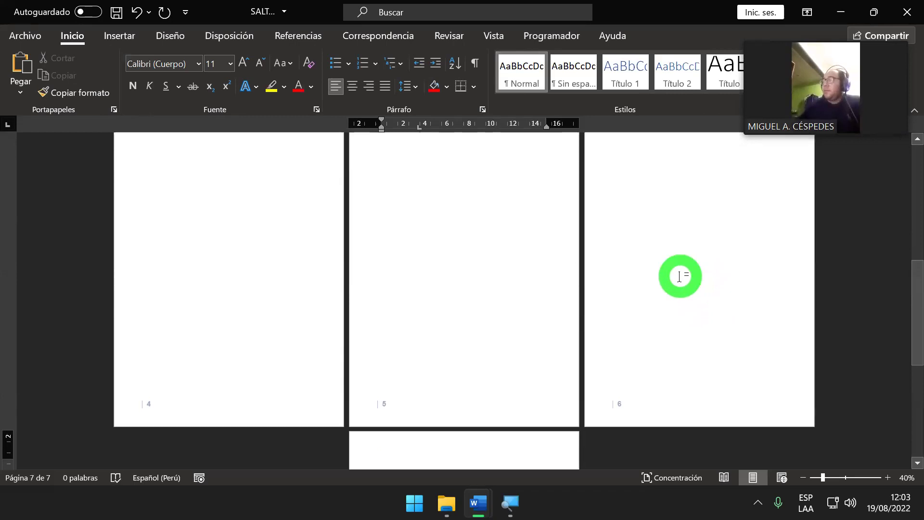
scroll(631, 346, down, 2)
scroll(621, 361, down, 2)
scroll(382, 326, down, 1)
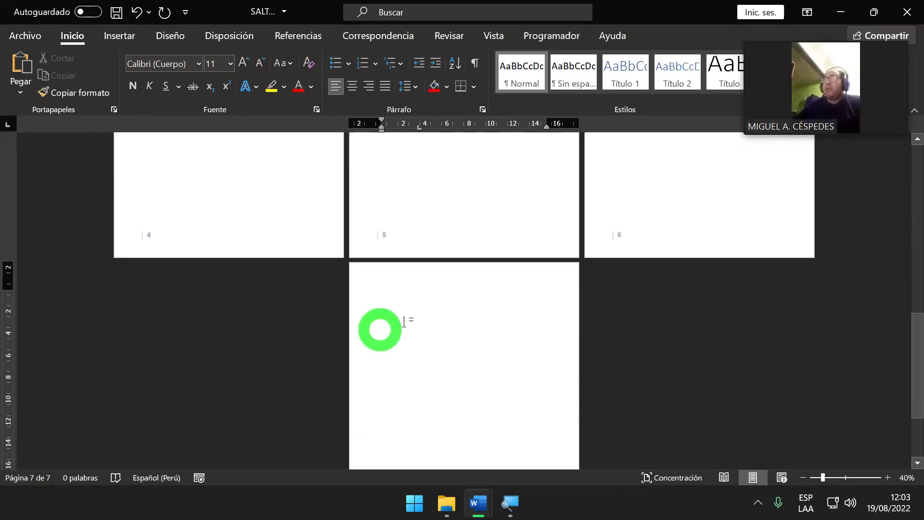
scroll(456, 351, down, 1)
scroll(487, 371, down, 1)
scroll(478, 384, down, 1)
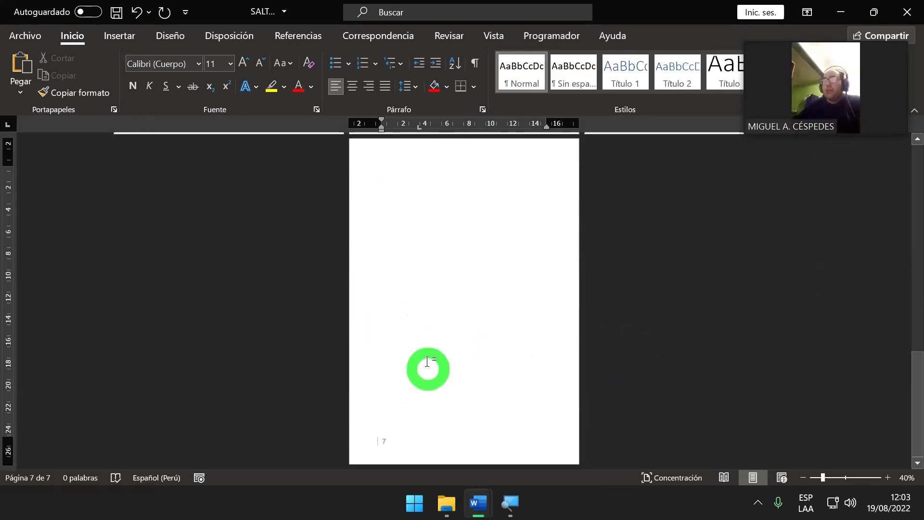
scroll(426, 363, up, 1)
scroll(419, 233, down, 1)
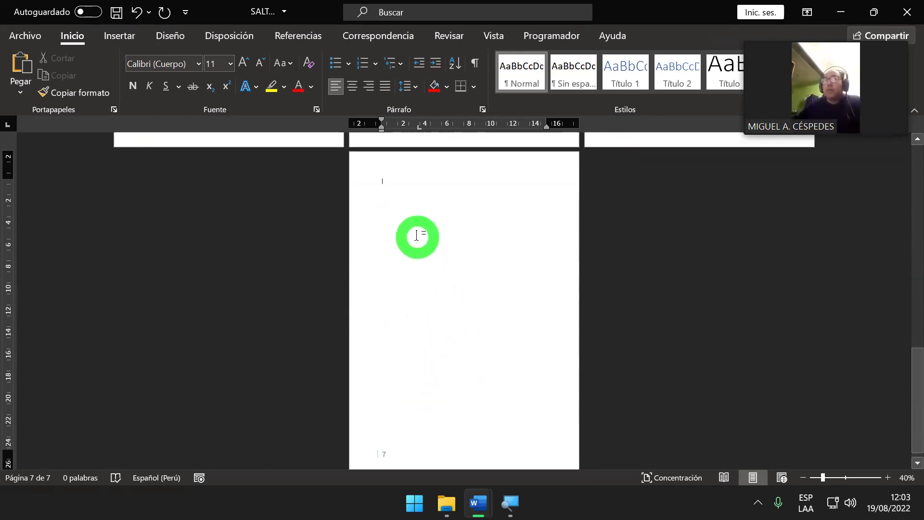
double_click(425, 165)
click(411, 183)
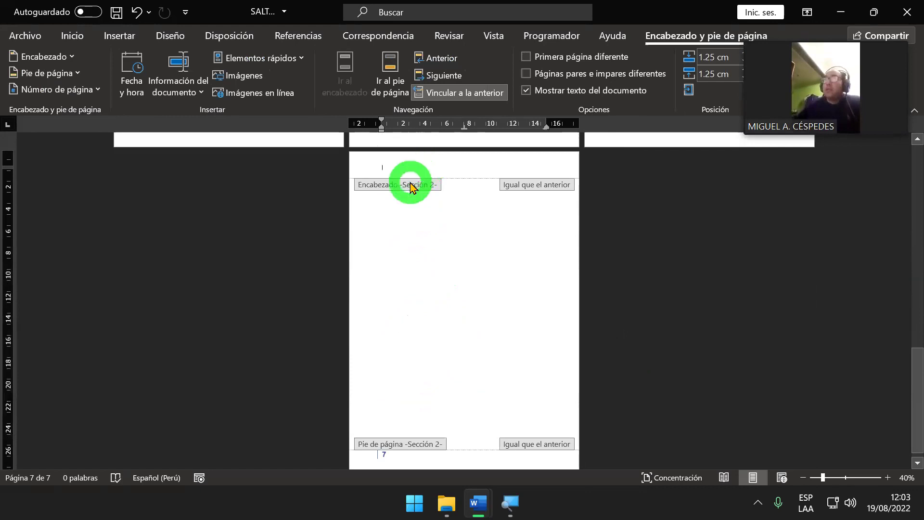
drag(427, 383, 453, 309)
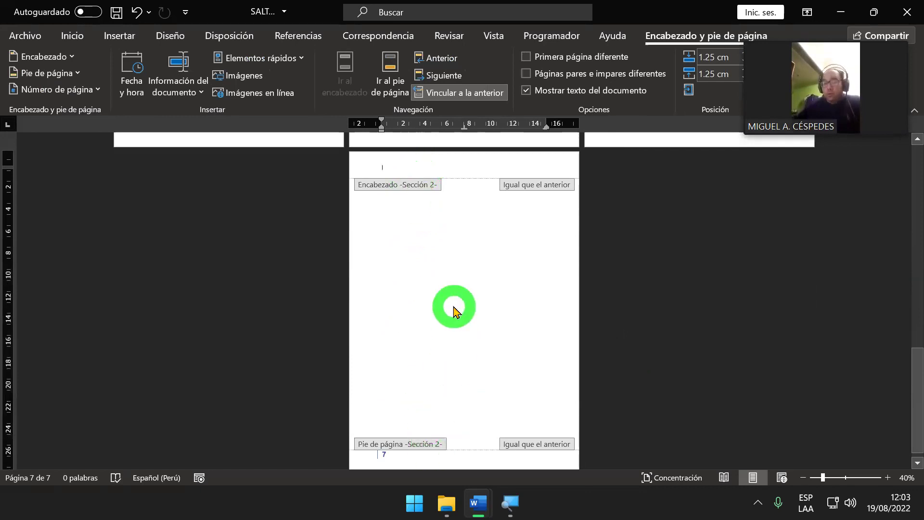
double_click(461, 268)
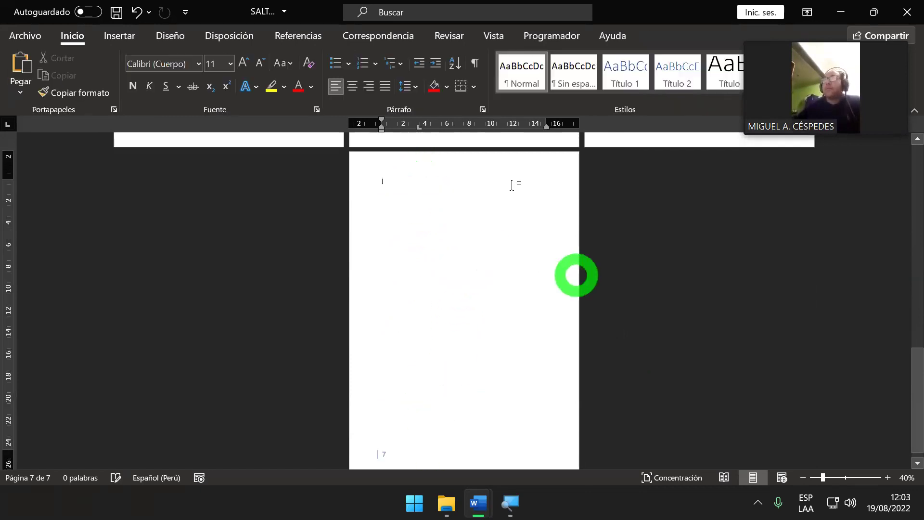
Insert a Next Page section break from Layout > Breaks.
click(245, 37)
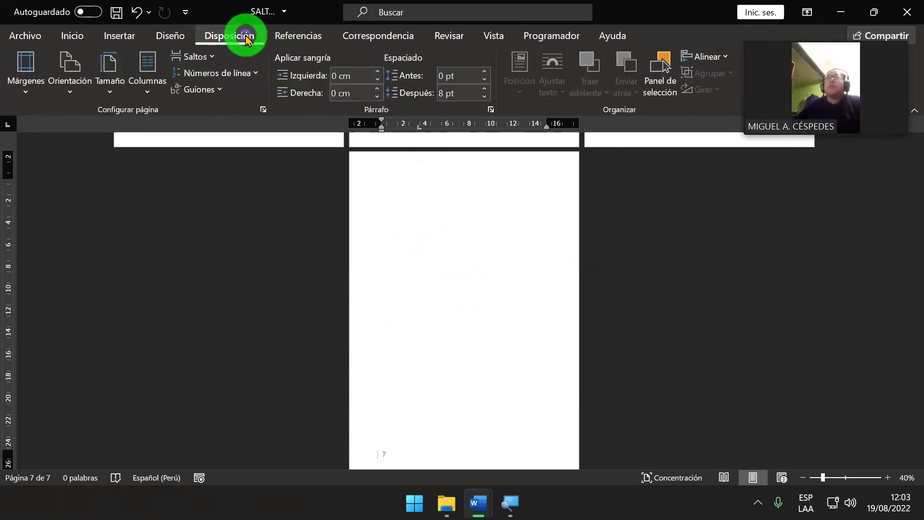
click(212, 59)
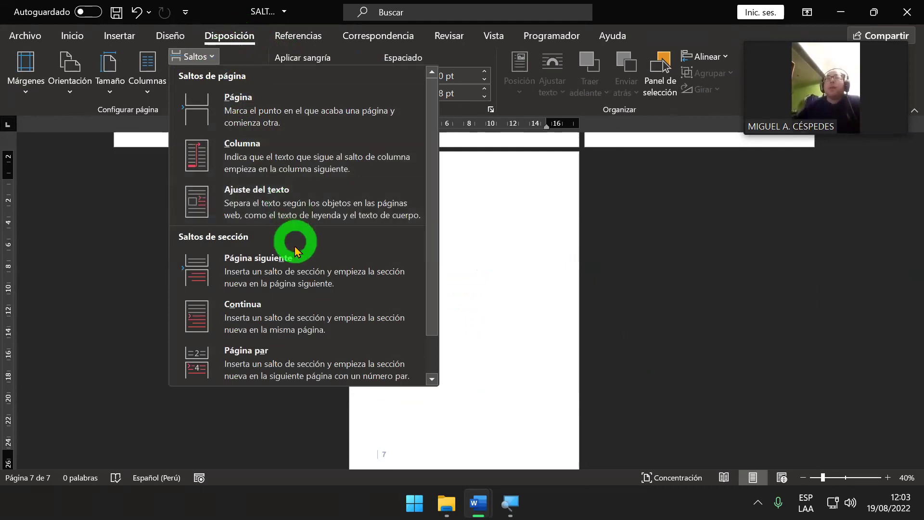
click(296, 275)
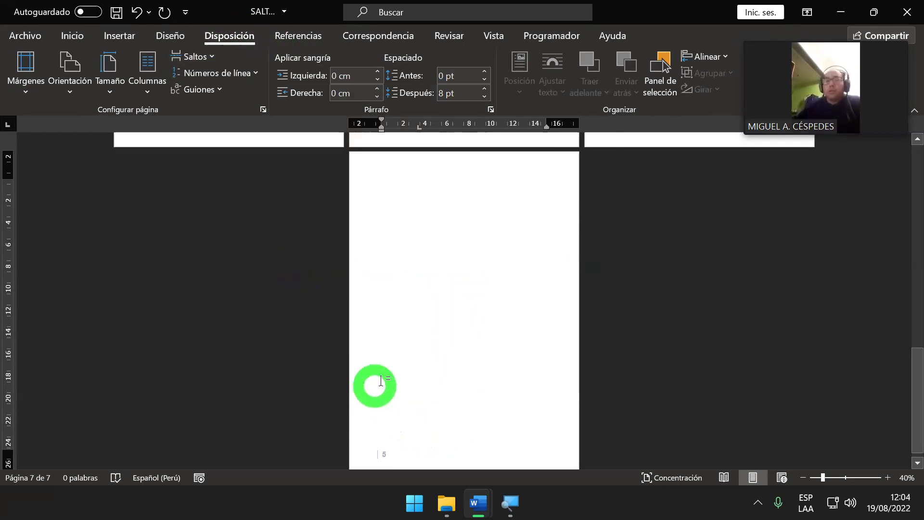
scroll(404, 325, up, 1)
scroll(402, 262, up, 1)
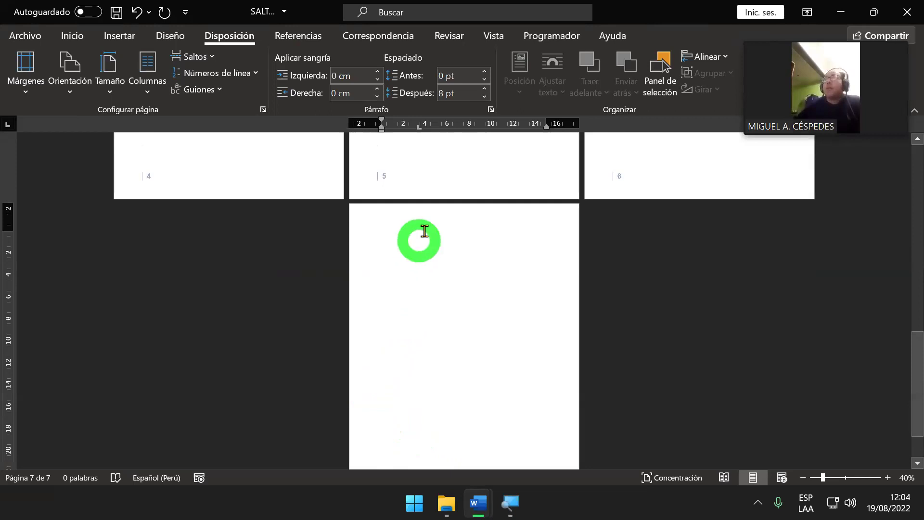
Open the page 7 header for editing and review the headers back up to pages 1–3.
double_click(434, 212)
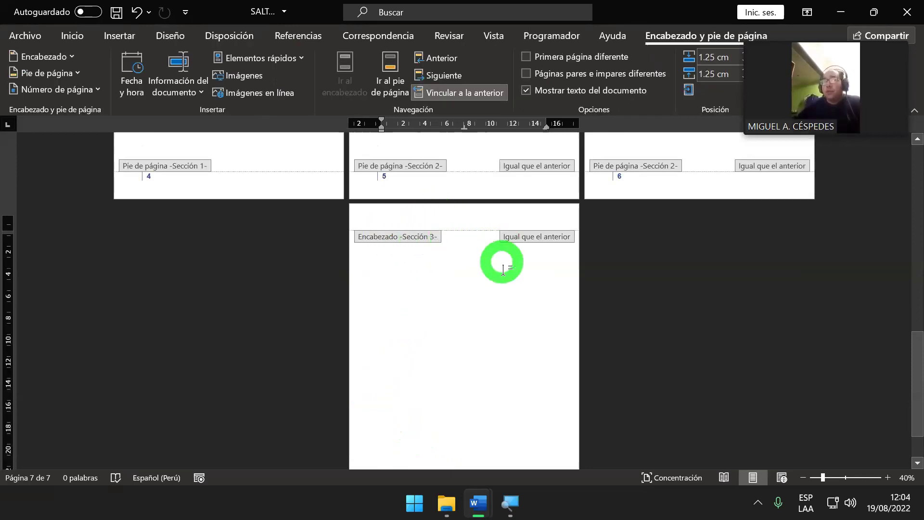
scroll(522, 288, up, 4)
scroll(489, 306, up, 4)
scroll(407, 288, up, 3)
scroll(225, 292, up, 2)
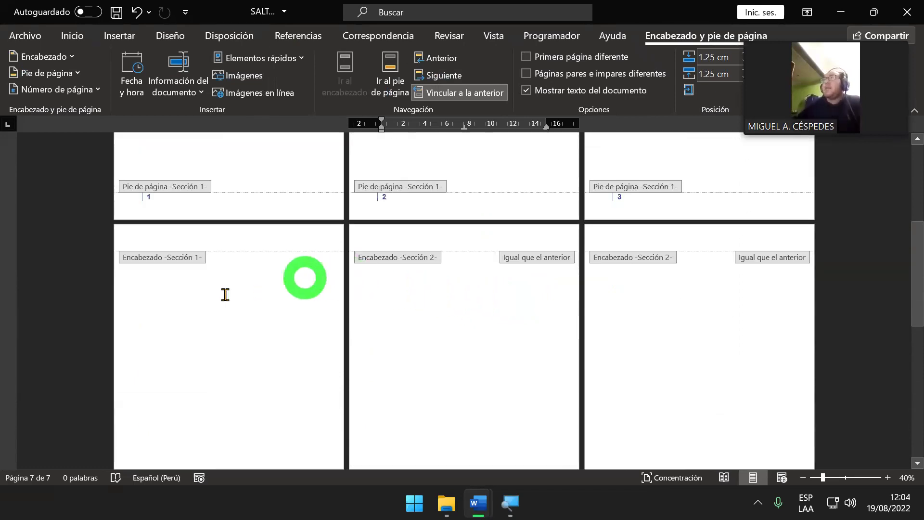
scroll(140, 295, up, 4)
scroll(258, 256, up, 5)
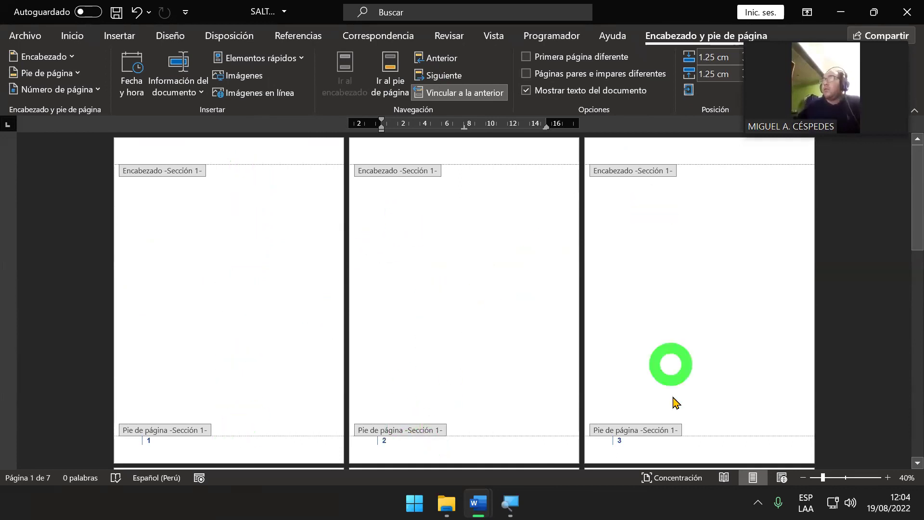
scroll(363, 316, down, 1)
scroll(342, 320, down, 2)
scroll(342, 320, down, 1)
scroll(324, 314, down, 2)
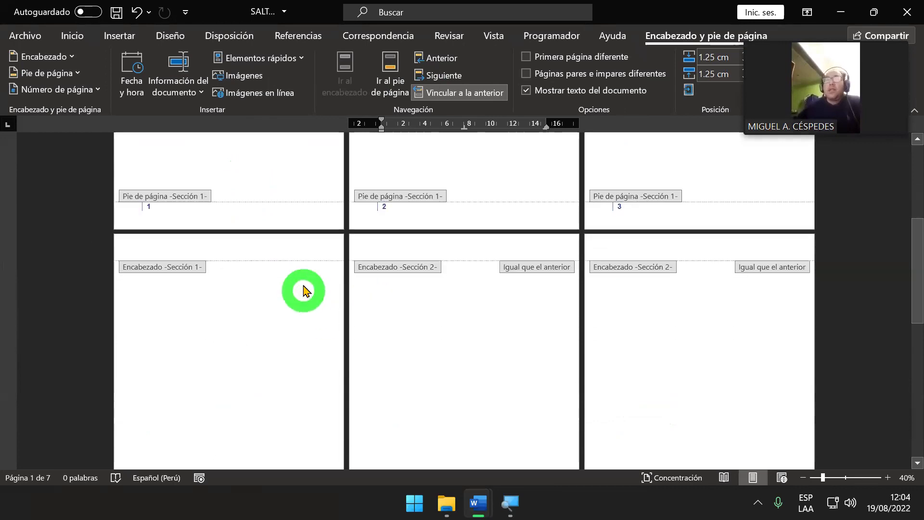
scroll(303, 291, down, 2)
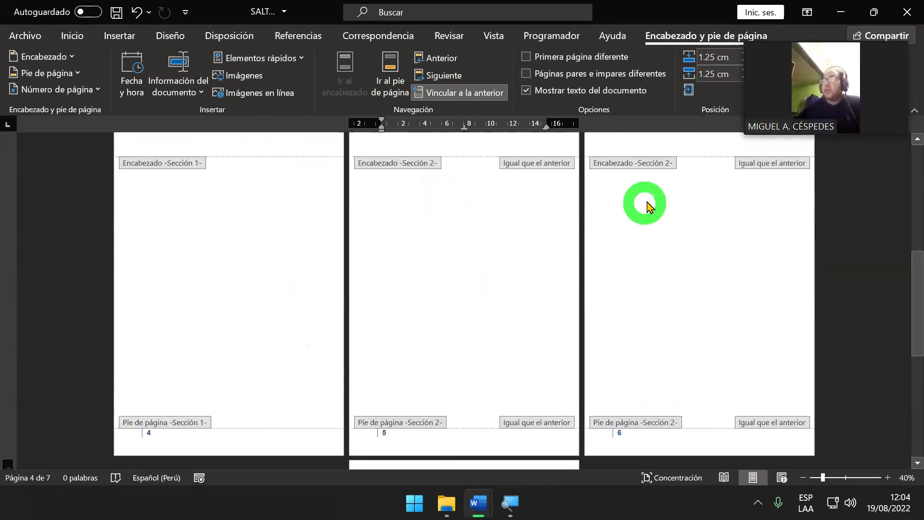
scroll(487, 334, down, 2)
scroll(479, 334, down, 3)
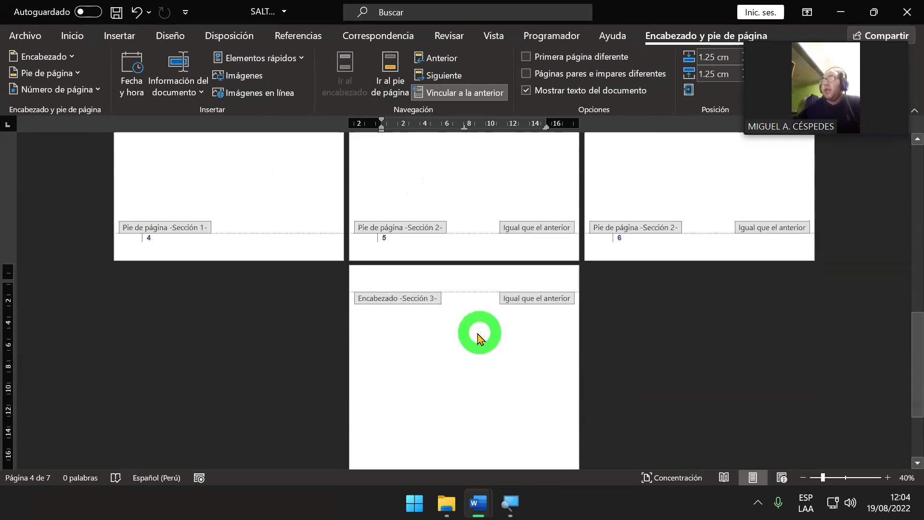
scroll(483, 350, down, 2)
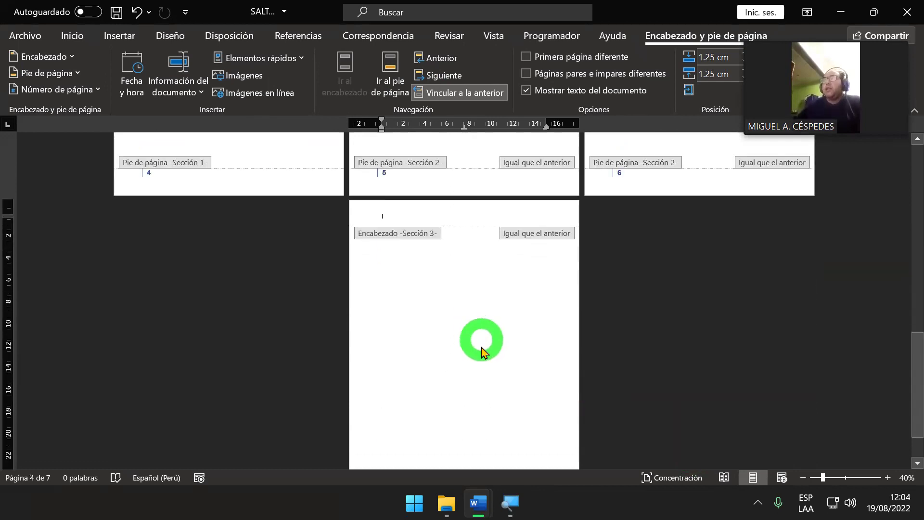
Set section 3's page numbers to continue from the previous section in Format Page Numbers.
double_click(383, 442)
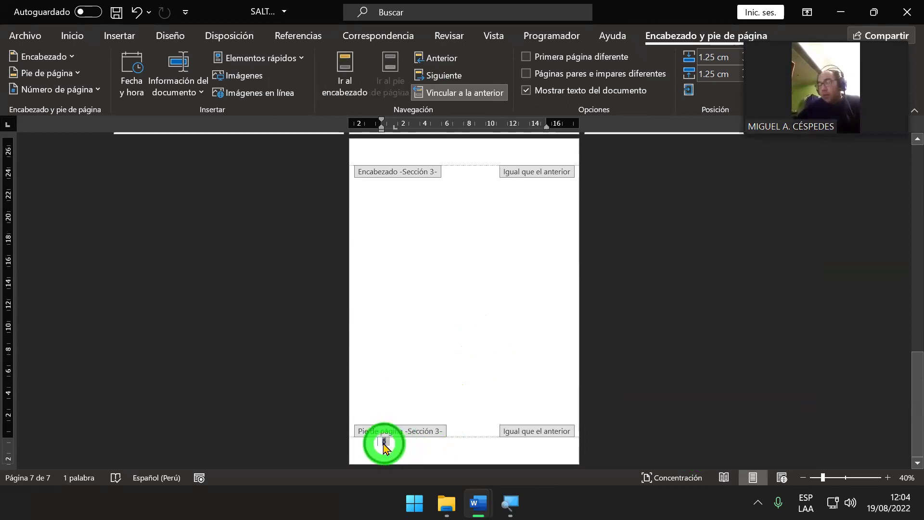
right_click(383, 442)
click(418, 410)
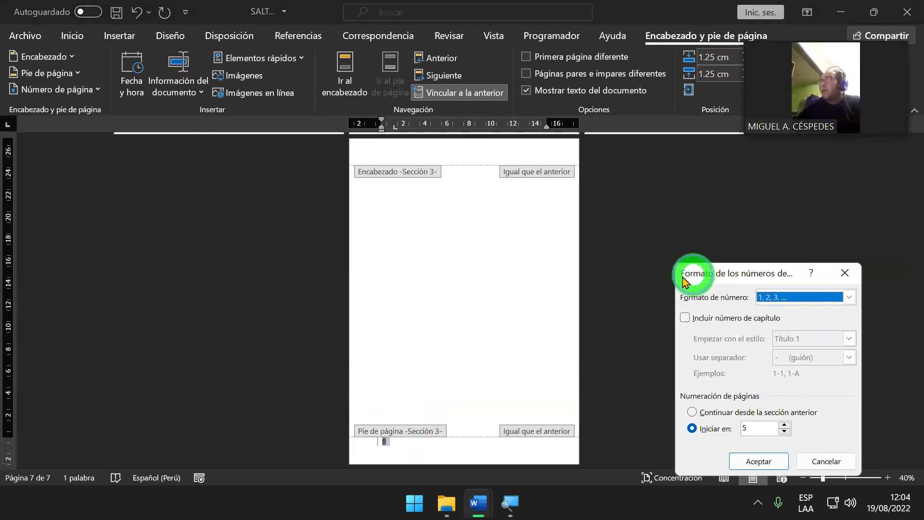
drag(683, 278, 190, 172)
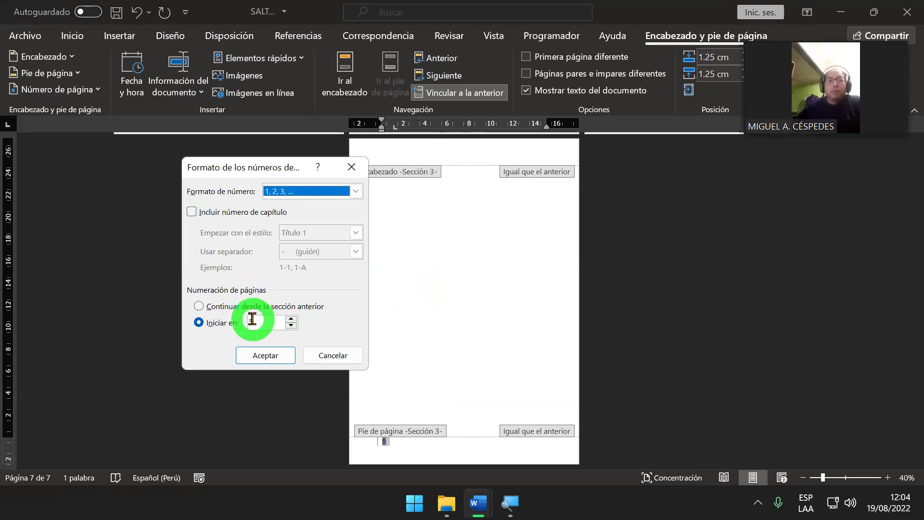
click(253, 312)
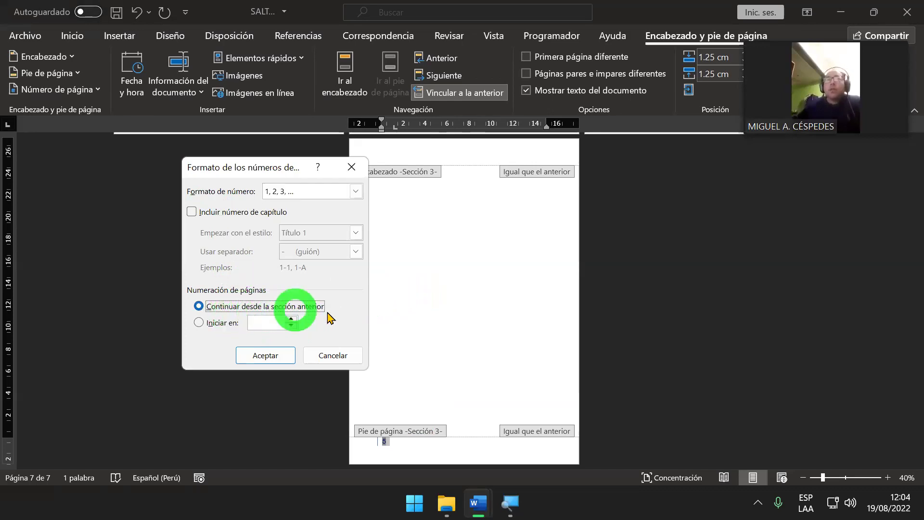
click(268, 356)
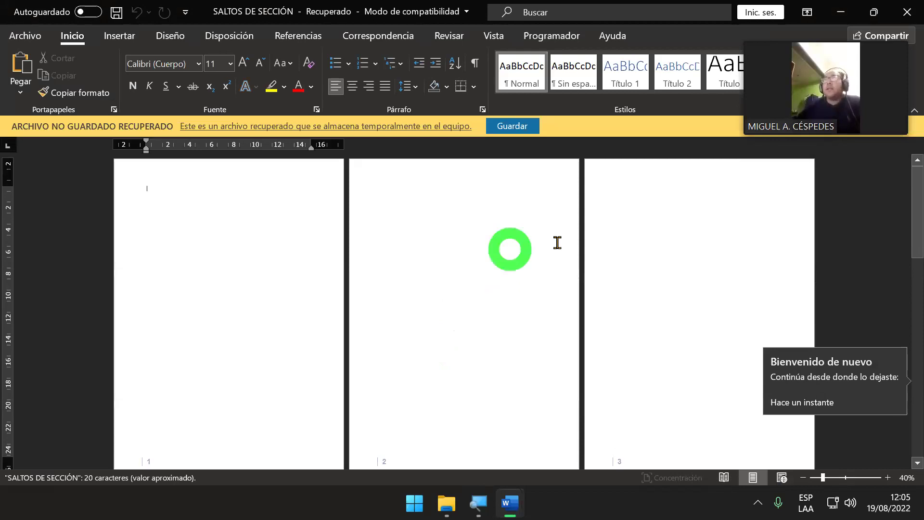
Save the recovered SALTOS DE SECCIÓN document to this PC from the recovery bar.
scroll(553, 279, down, 3)
scroll(552, 299, down, 1)
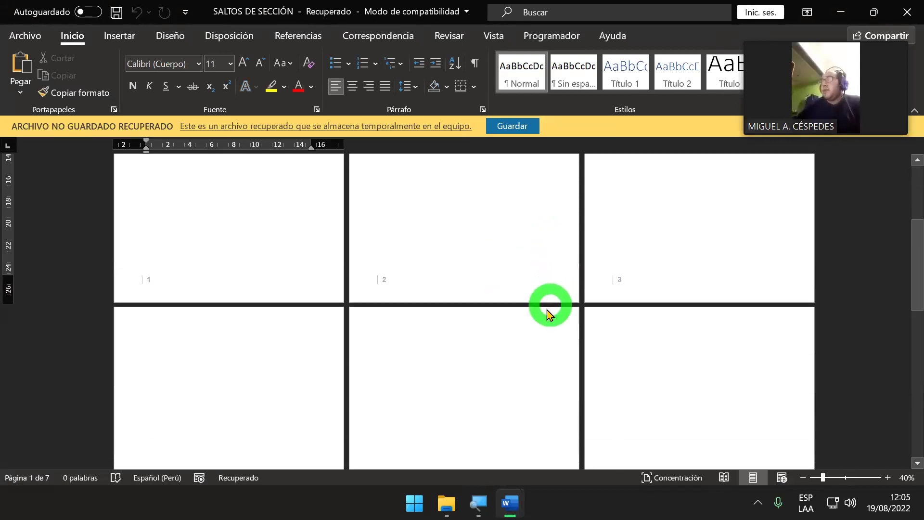
scroll(547, 305, down, 1)
scroll(541, 316, down, 2)
scroll(539, 321, down, 2)
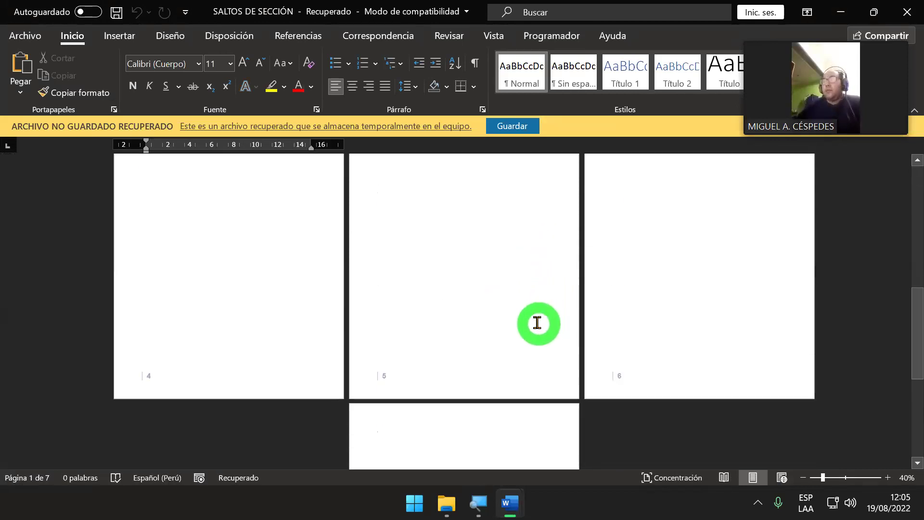
scroll(535, 324, down, 2)
scroll(532, 323, down, 1)
scroll(530, 325, down, 2)
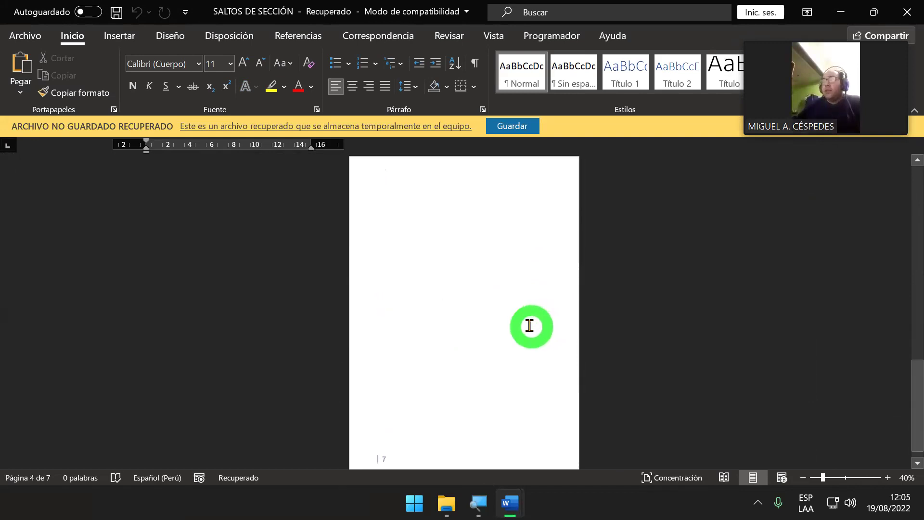
scroll(529, 326, down, 1)
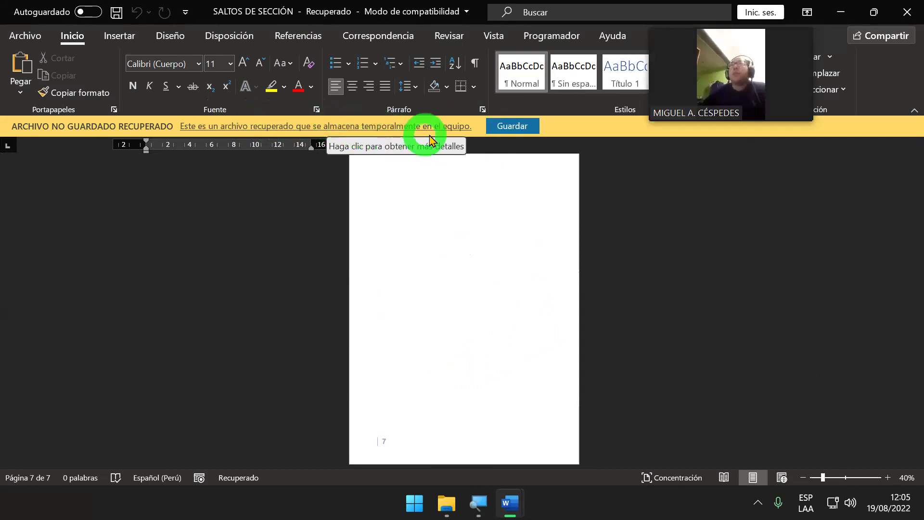
click(512, 126)
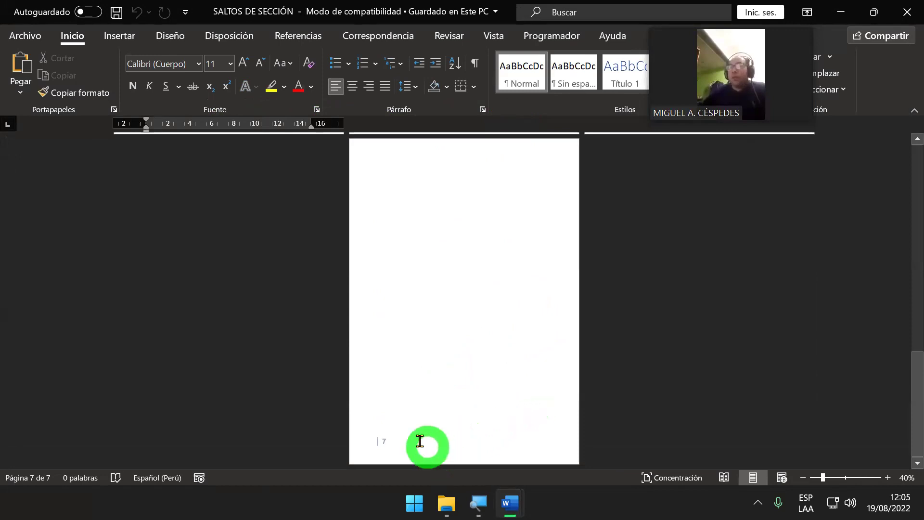
Check that the seven pages are numbered 1 through 7, then save from the Quick Access Toolbar.
scroll(417, 428, up, 5)
click(626, 250)
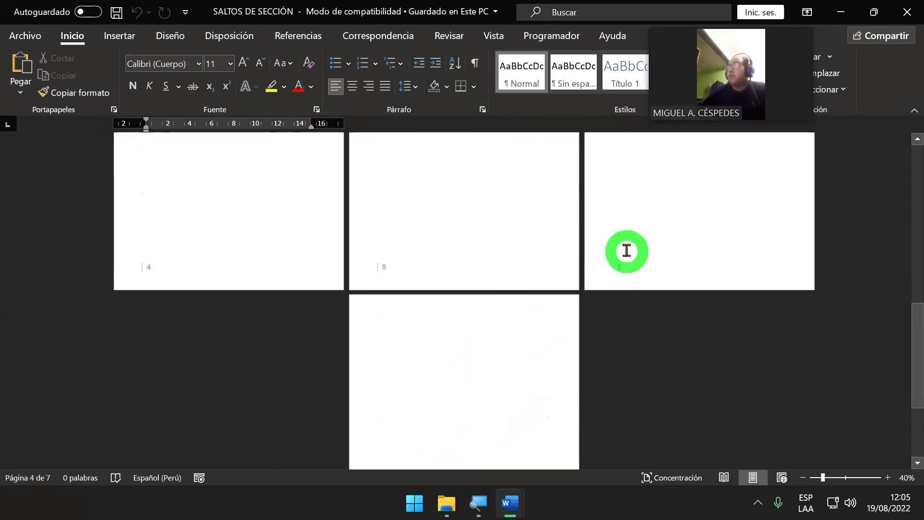
scroll(486, 394, down, 2)
scroll(462, 404, down, 3)
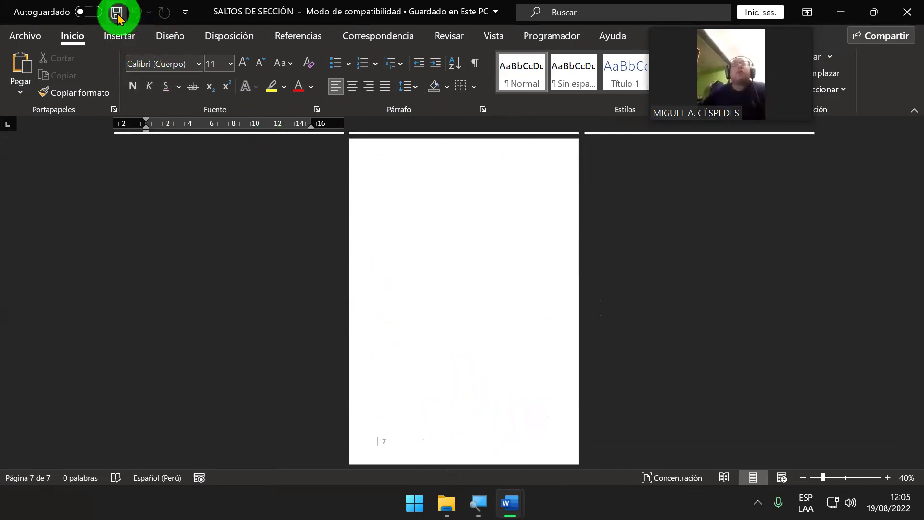
scroll(481, 326, up, 1)
scroll(465, 334, up, 2)
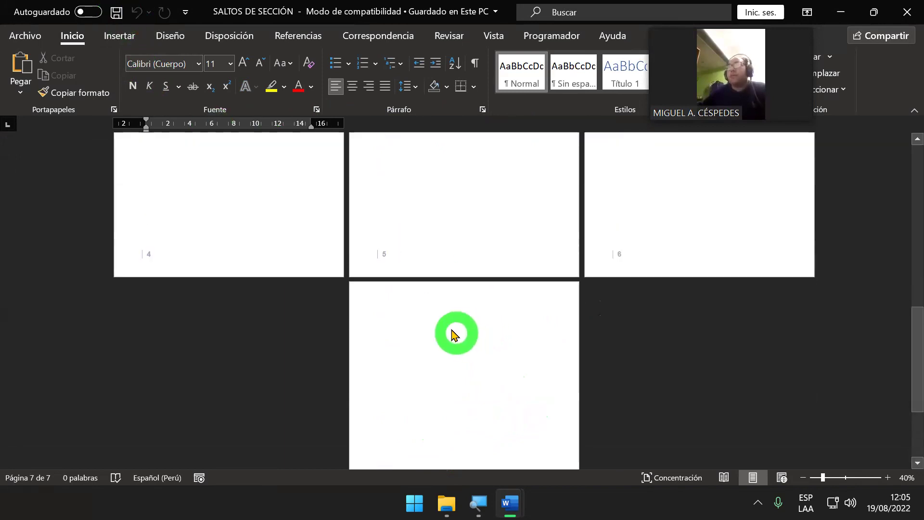
scroll(454, 334, up, 2)
scroll(445, 326, up, 2)
scroll(387, 313, up, 2)
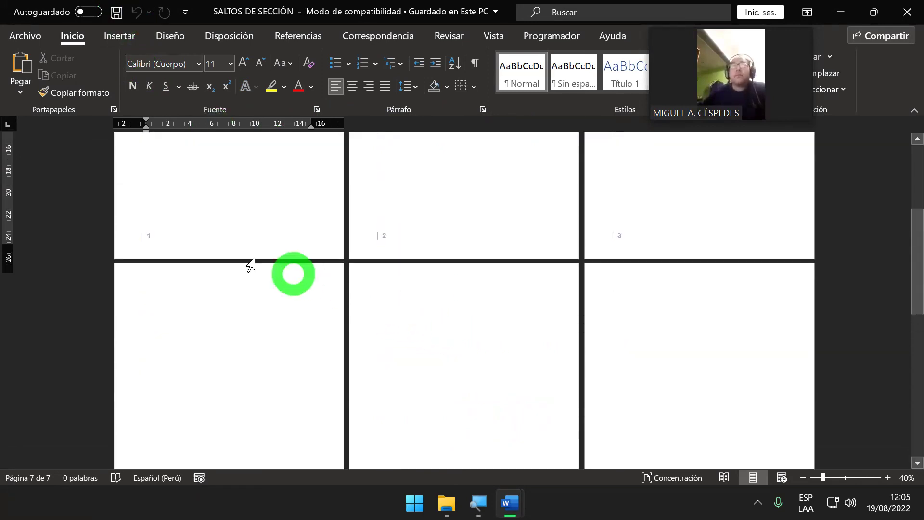
scroll(180, 188, up, 2)
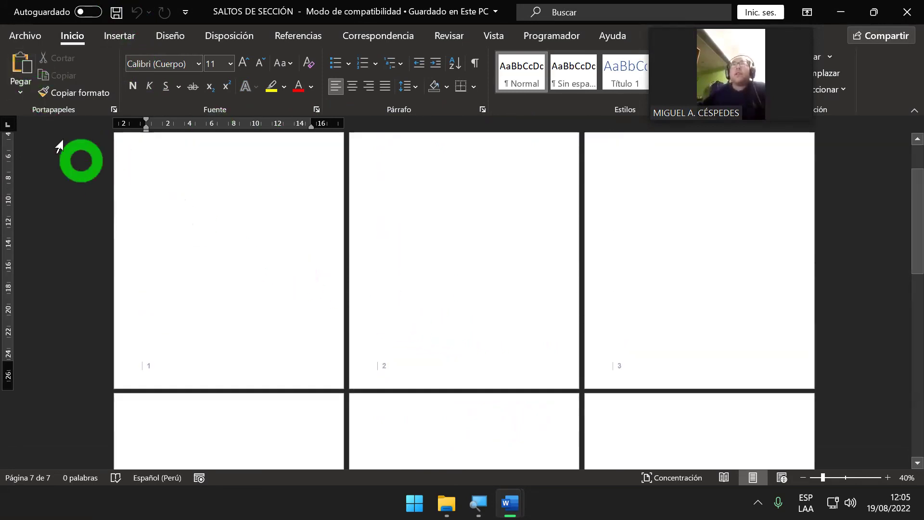
click(112, 16)
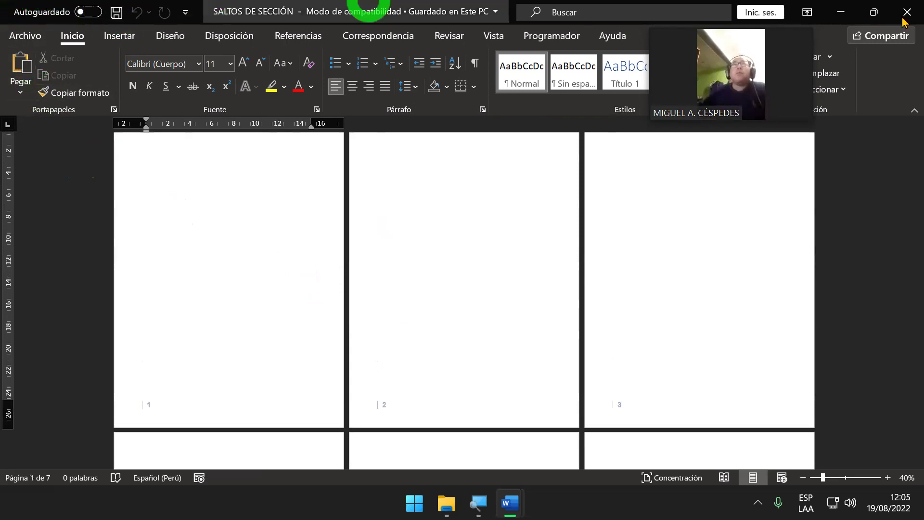
Close the open documents and start a new blank Word document from Start search.
key(ctrl+w)
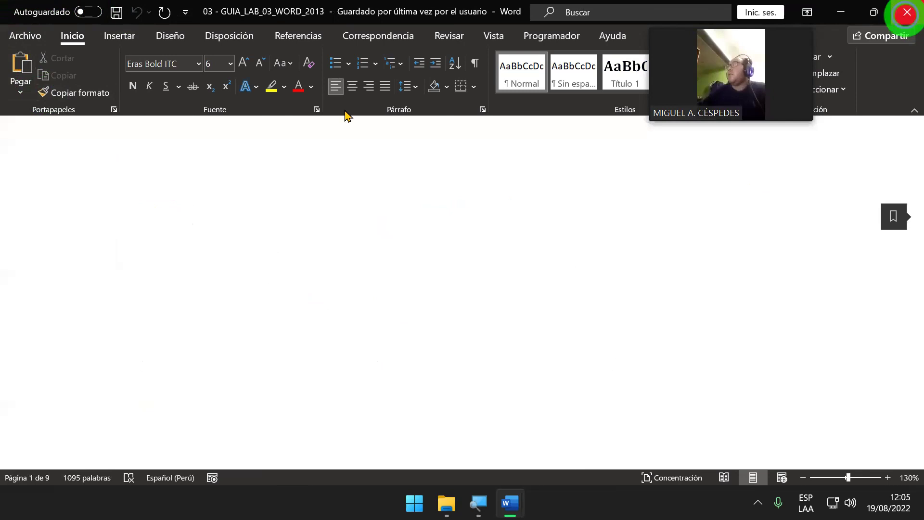
click(307, 119)
key(super)
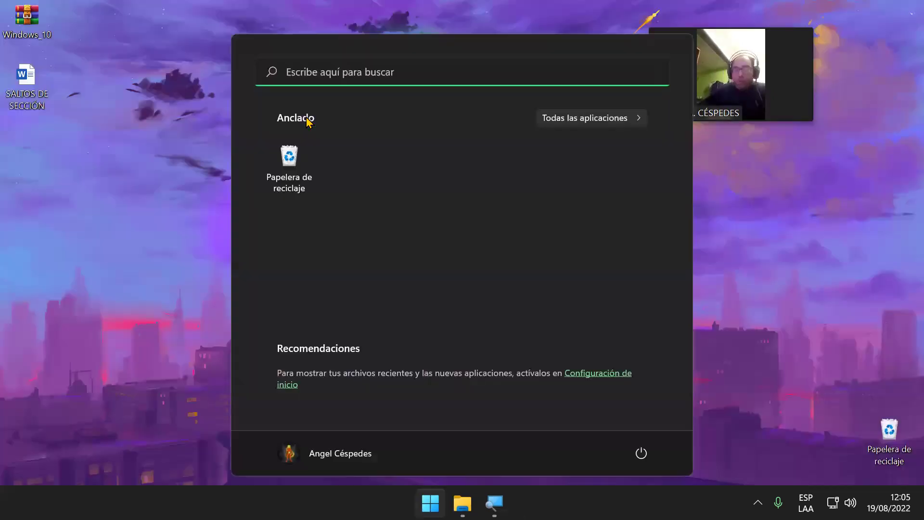
text(WORD)
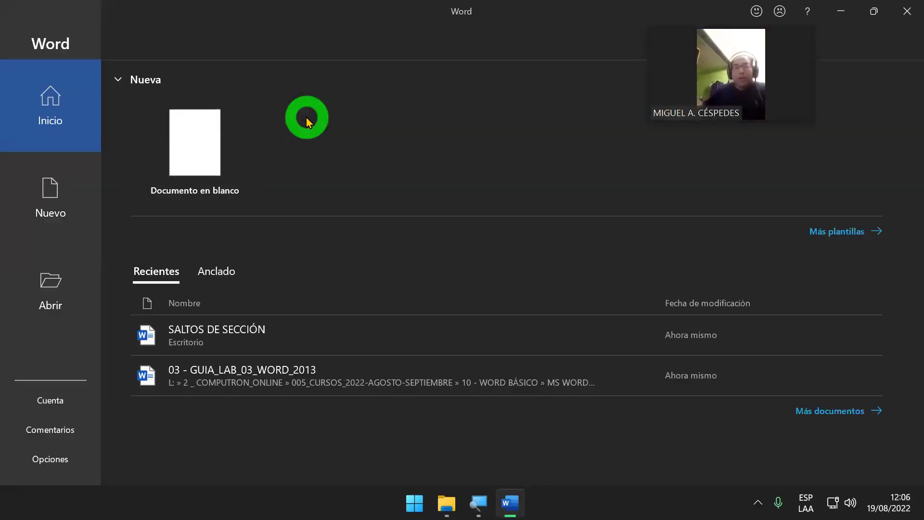
click(214, 153)
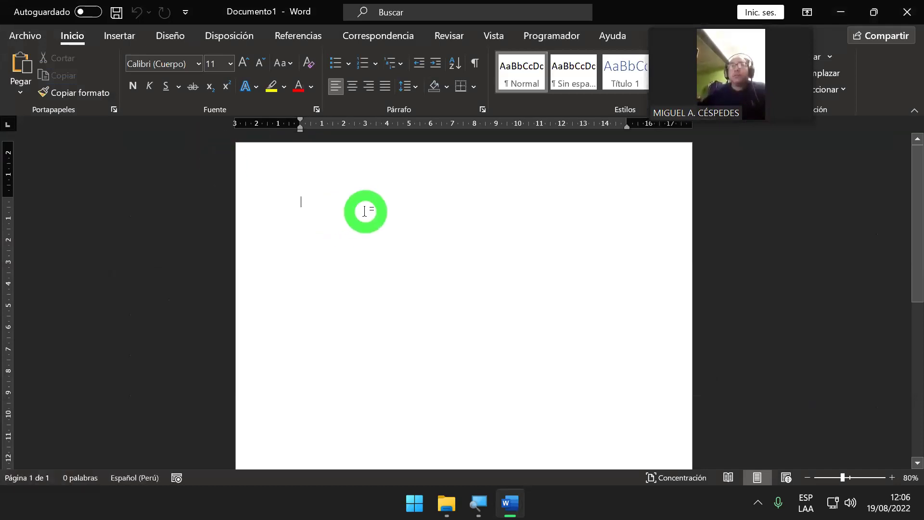
scroll(375, 231, down, 4)
scroll(501, 320, down, 3)
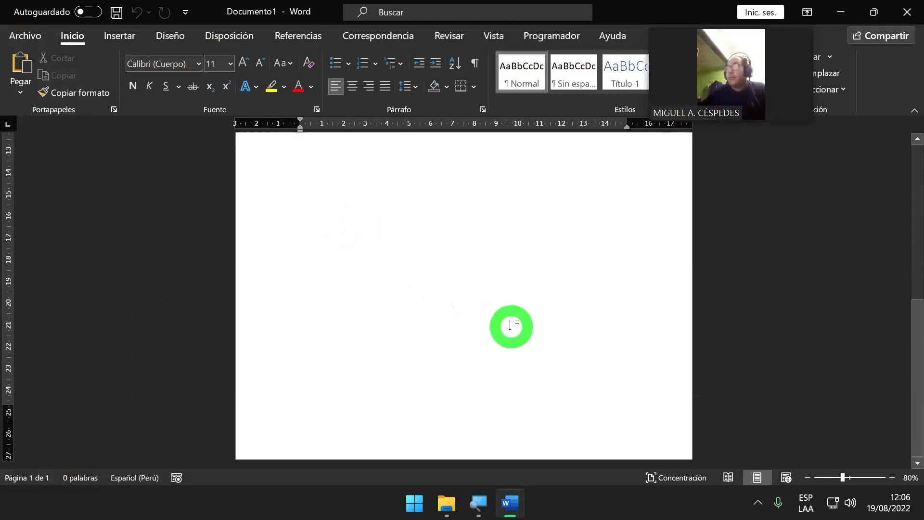
ctrl+scroll(496, 322, down, 3)
ctrl+scroll(490, 321, down, 1)
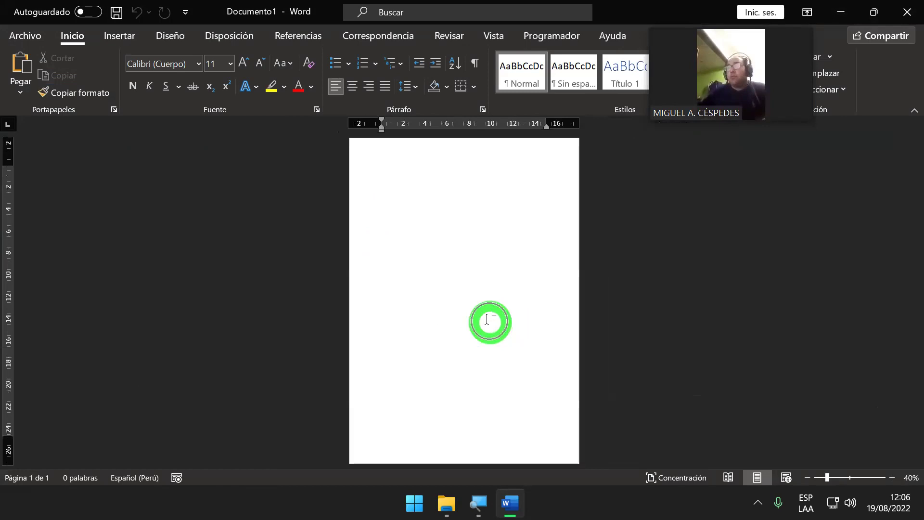
Save it to Escritorio as SALTOS DE SECCIÓN, replacing the existing file.
click(26, 38)
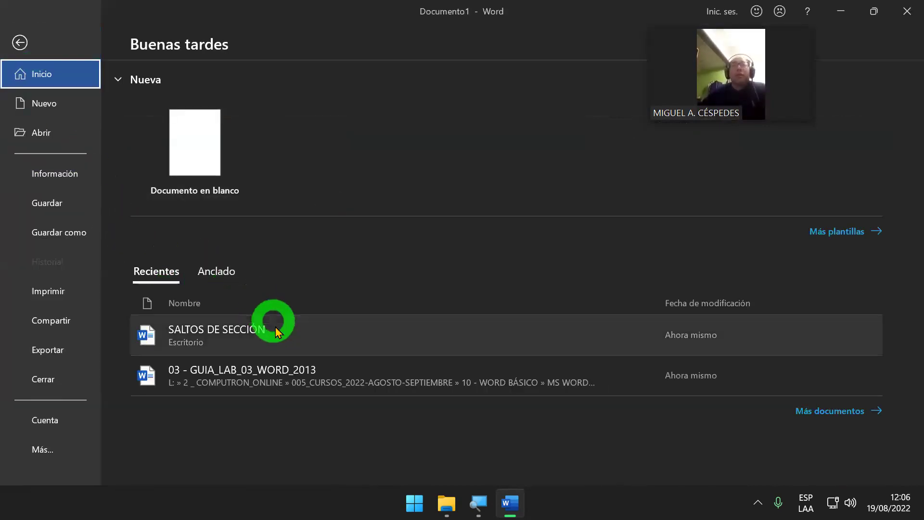
click(65, 232)
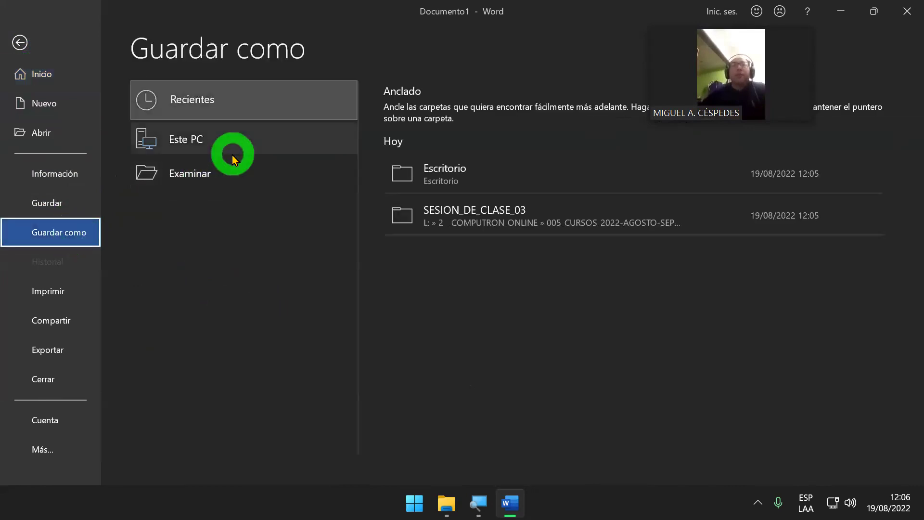
click(423, 173)
click(243, 117)
click(441, 345)
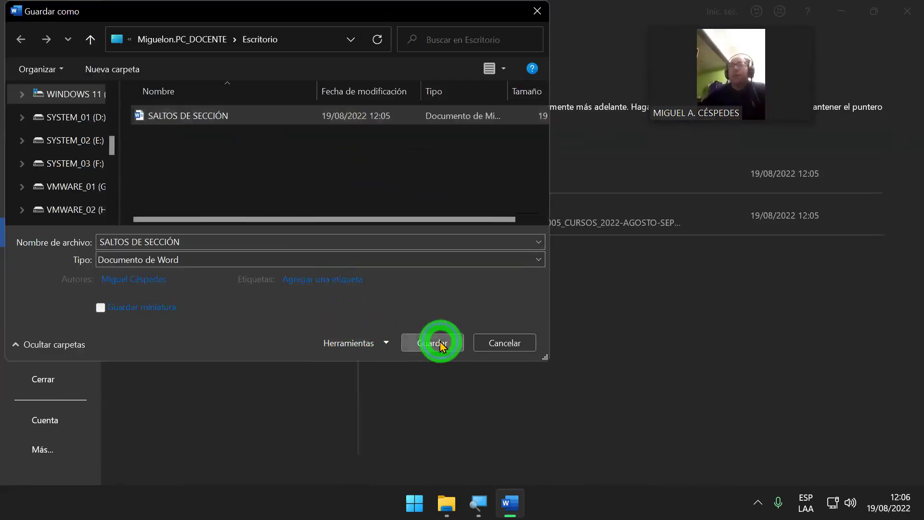
click(451, 285)
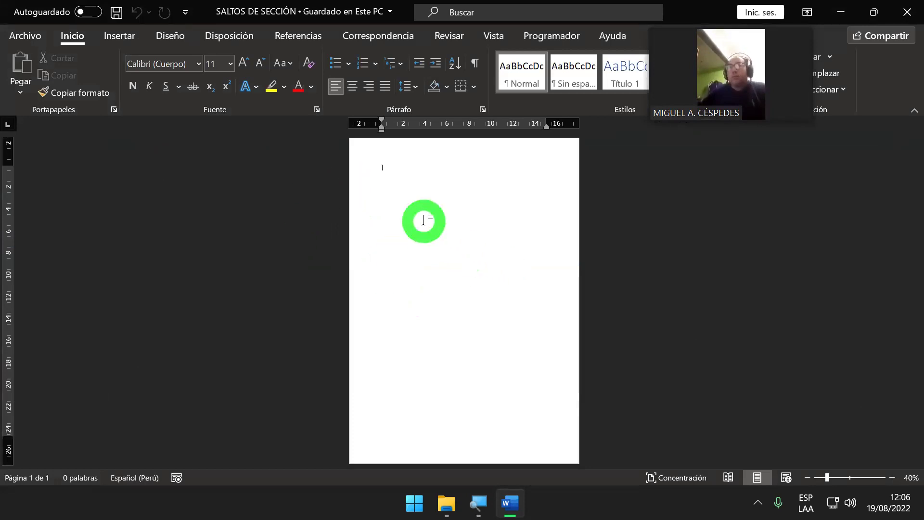
Add two pages with page breaks, then insert a Página siguiente section break.
key(ctrl+Return)
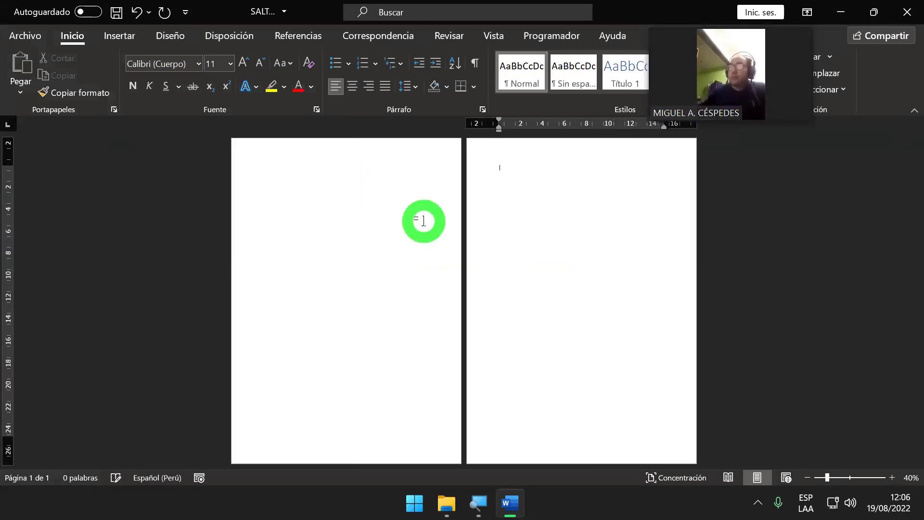
key(ctrl+Return)
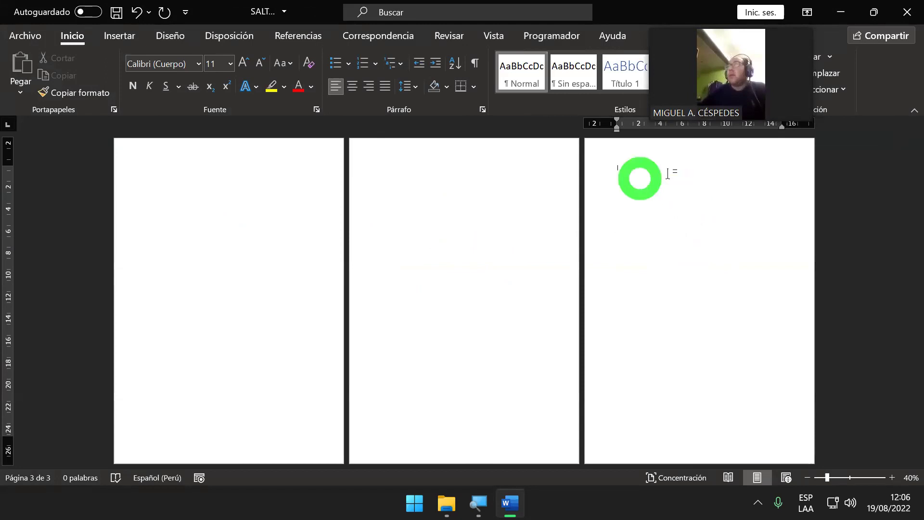
click(251, 46)
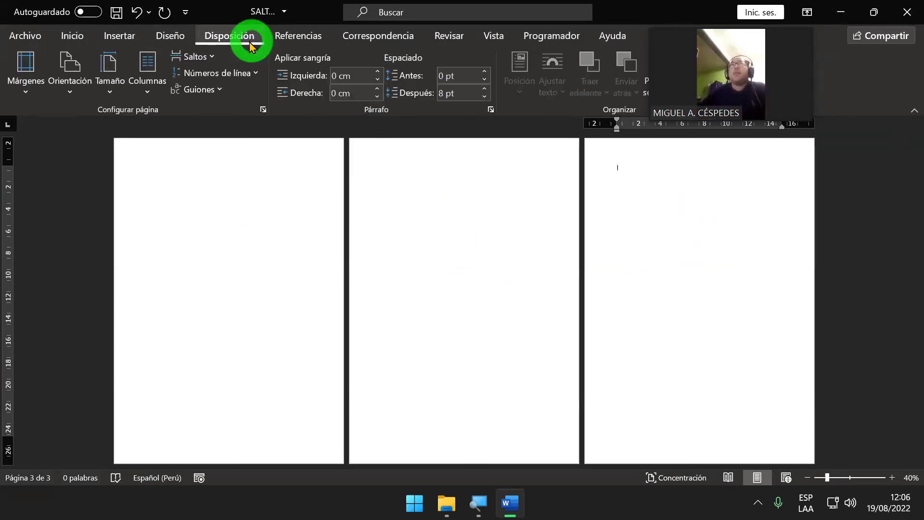
click(215, 58)
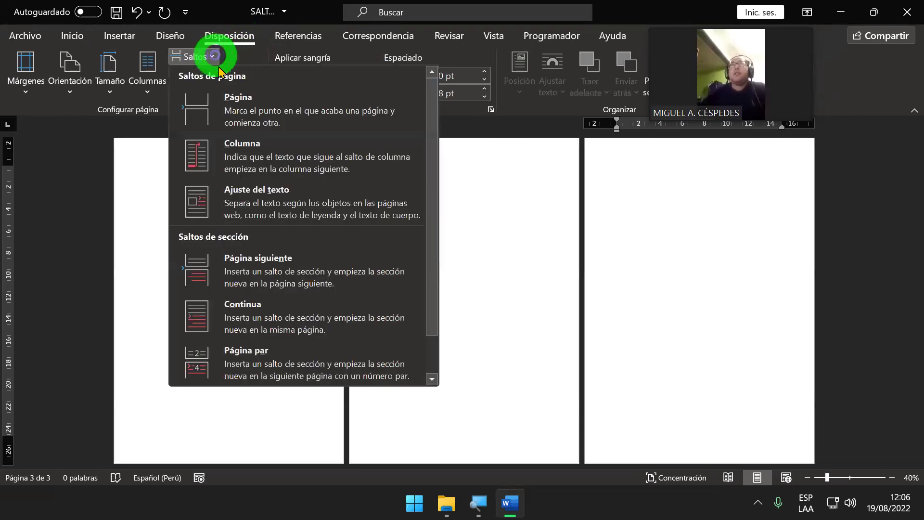
click(278, 260)
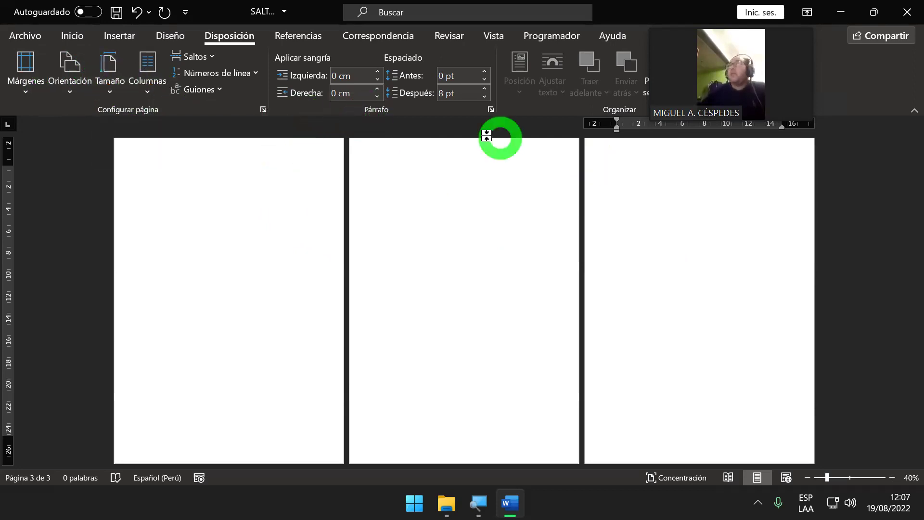
Insert the Con bandas header on the pages.
double_click(465, 145)
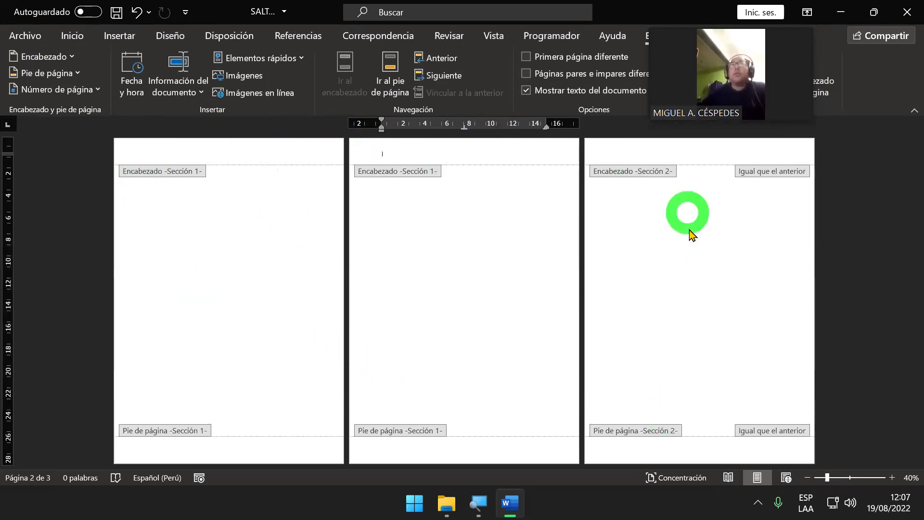
click(72, 59)
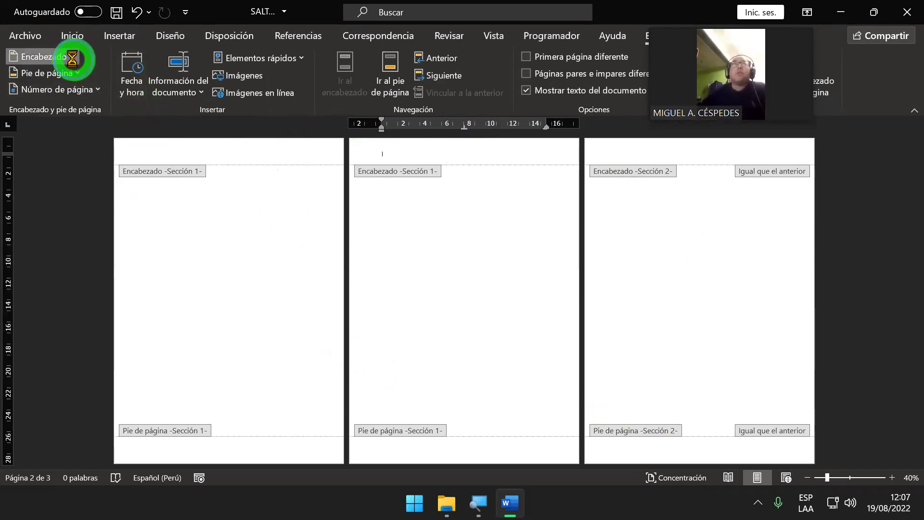
scroll(168, 226, down, 5)
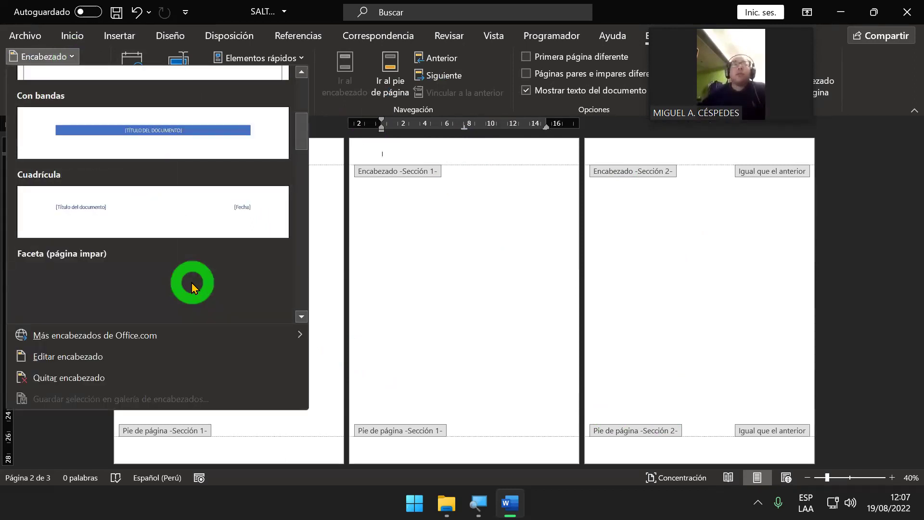
click(214, 149)
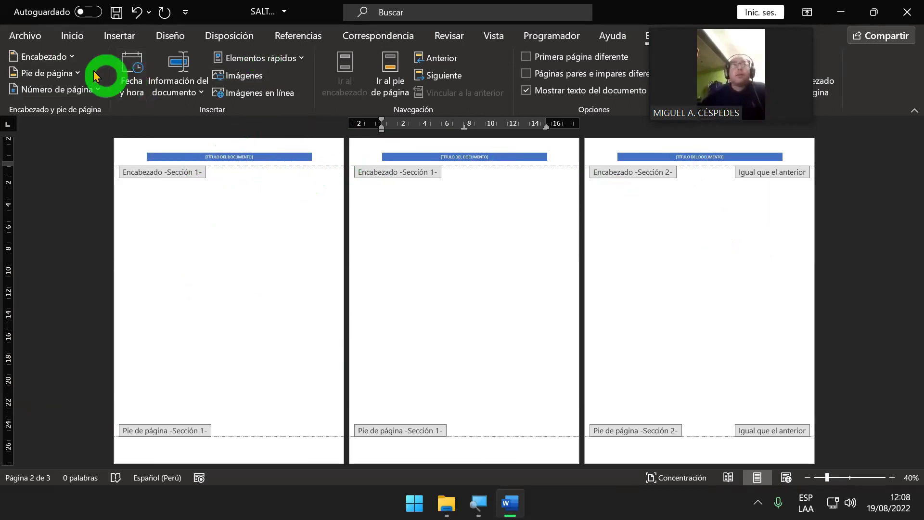
Insert the Semáforo footer showing 'Página X de 3'.
click(77, 73)
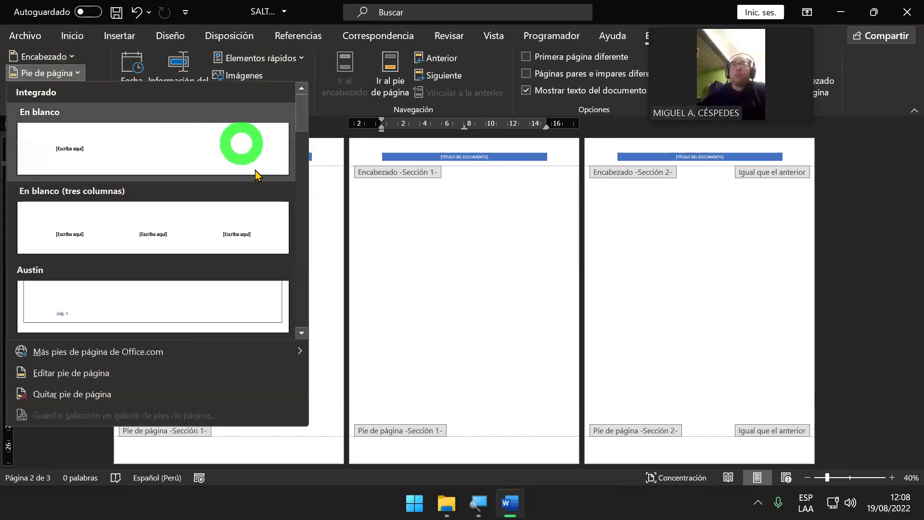
scroll(273, 247, down, 3)
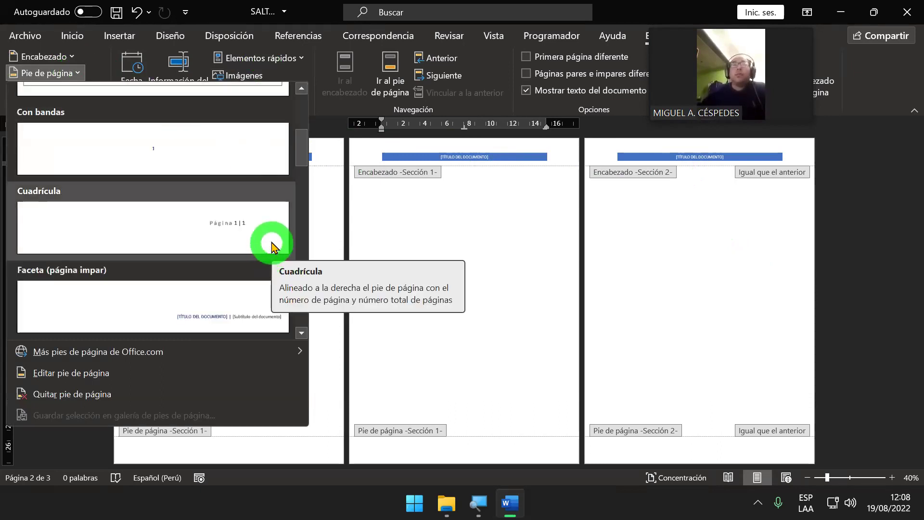
scroll(273, 245, down, 2)
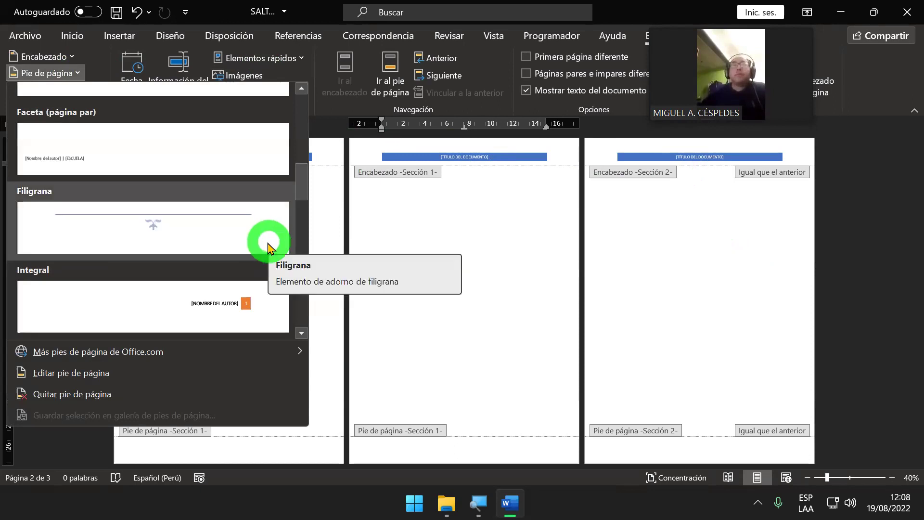
scroll(268, 244, down, 2)
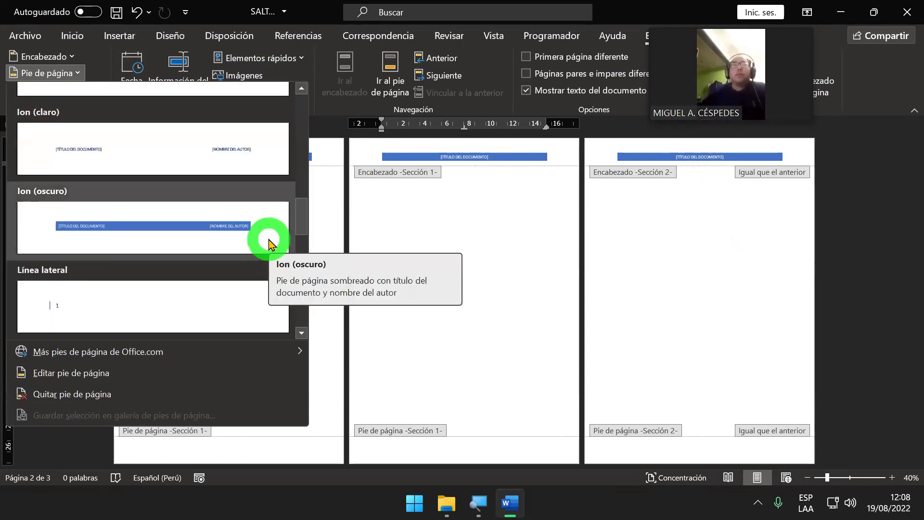
scroll(271, 245, down, 2)
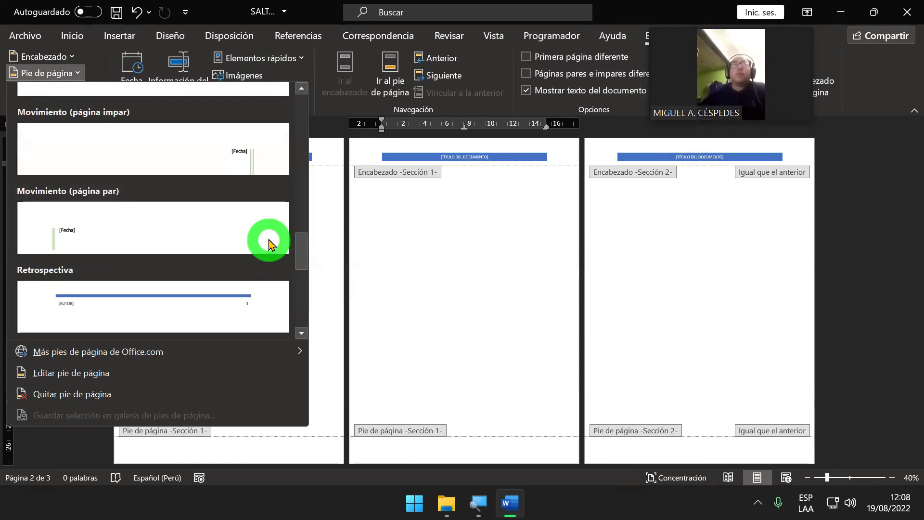
scroll(269, 238, down, 2)
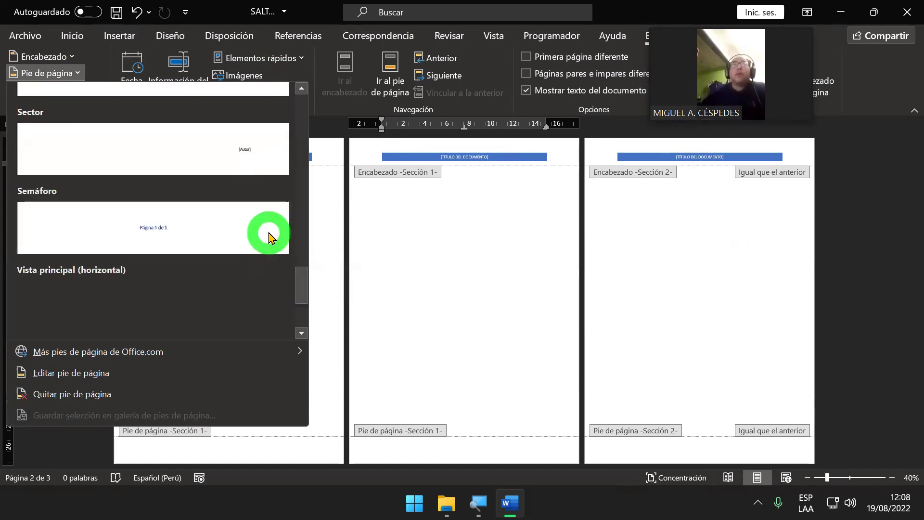
click(244, 233)
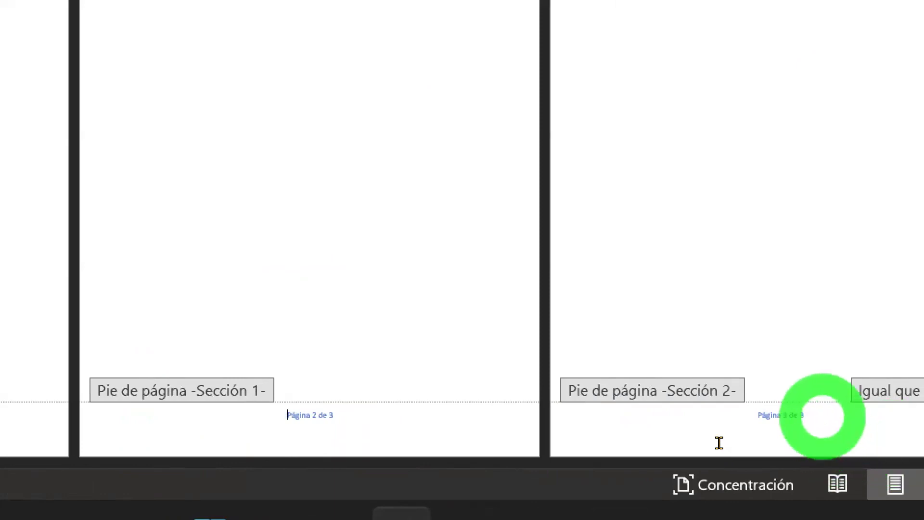
Make the 'Página X de 3' footer text bold and enlarge it to 22 pt.
key(ctrl+shift+Left)
key(ctrl+shift+Left)
key(ctrl+shift+Left)
key(ctrl+shift+Left)
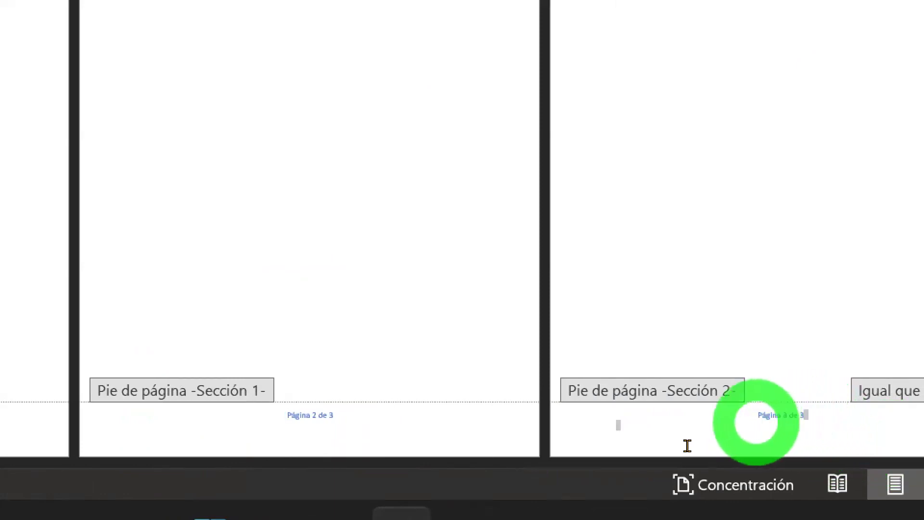
key(ctrl+n)
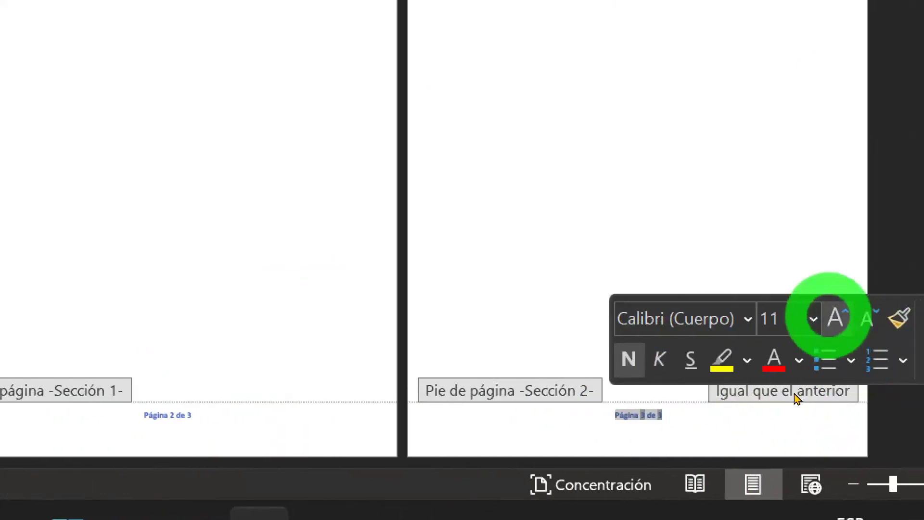
click(835, 318)
click(835, 318)
click(834, 318)
click(834, 317)
click(834, 318)
click(835, 317)
click(835, 318)
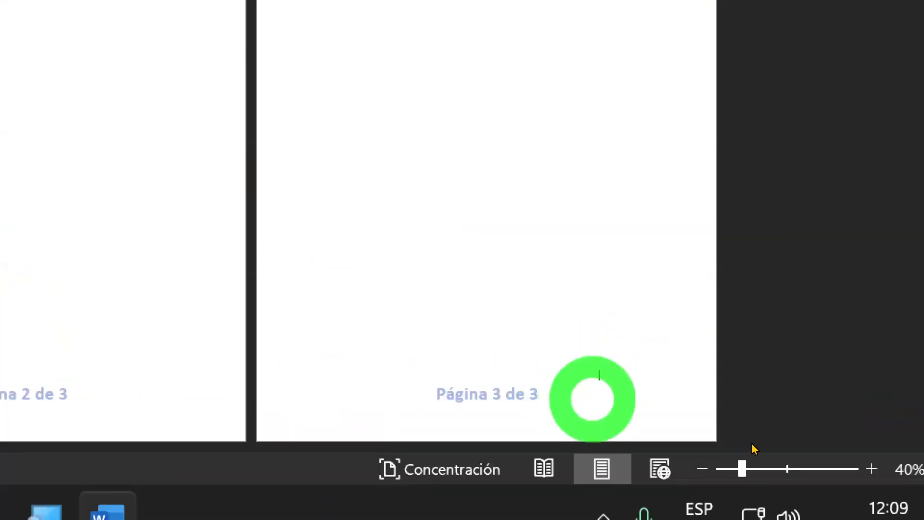
double_click(752, 443)
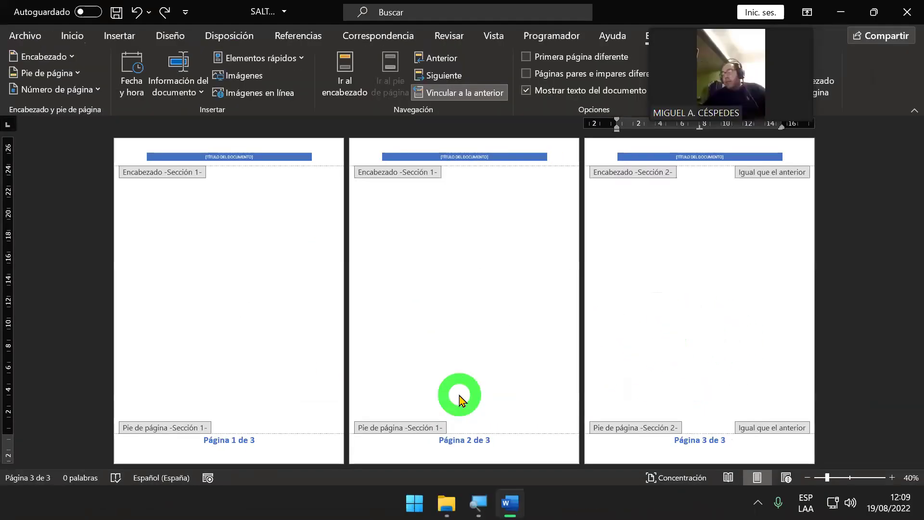
click(215, 222)
double_click(215, 220)
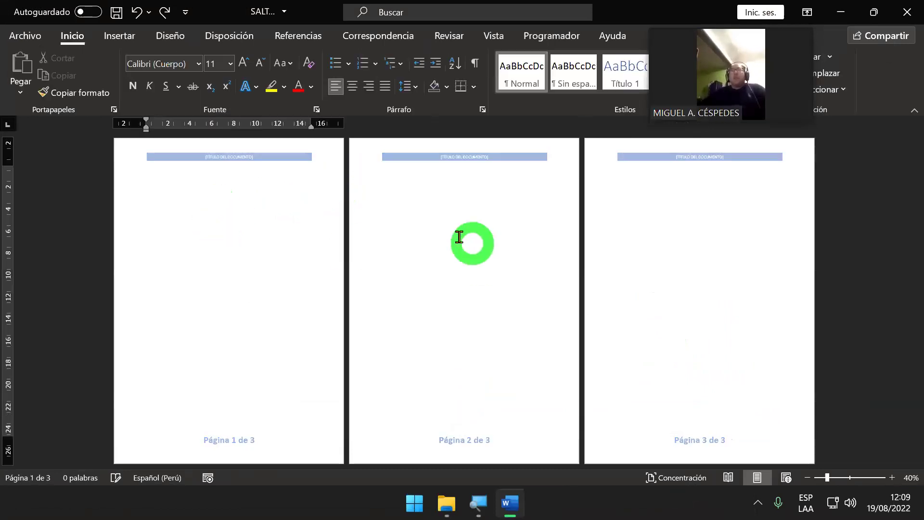
click(456, 236)
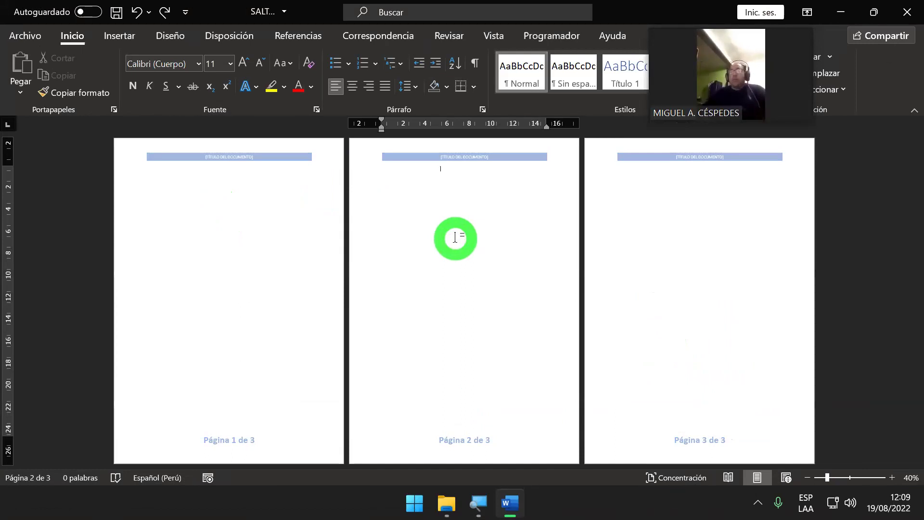
key(ctrl+Return)
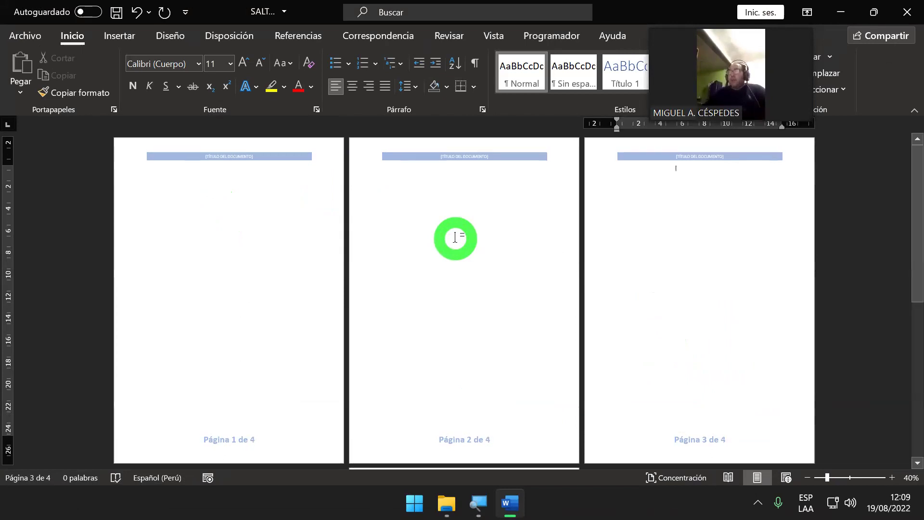
key(ctrl+Return)
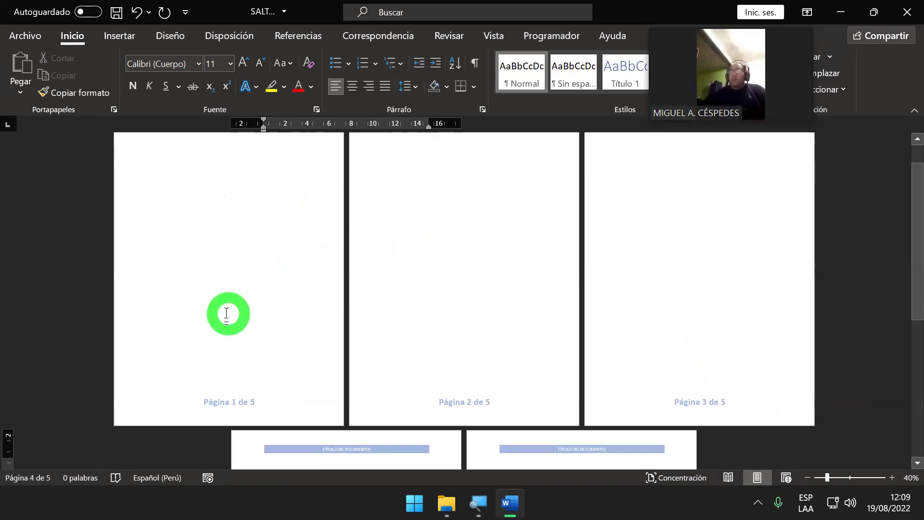
ctrl+scroll(287, 354, up, 2)
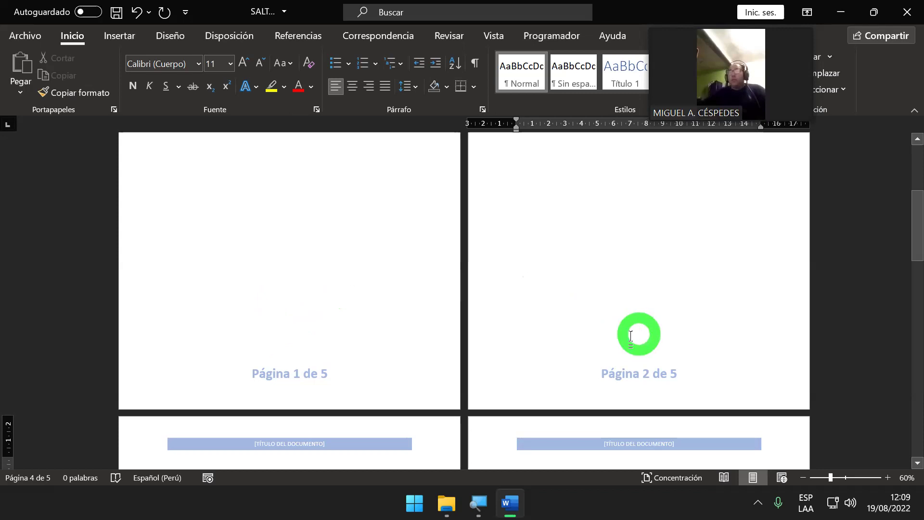
scroll(388, 413, down, 2)
scroll(372, 388, down, 2)
scroll(372, 375, down, 1)
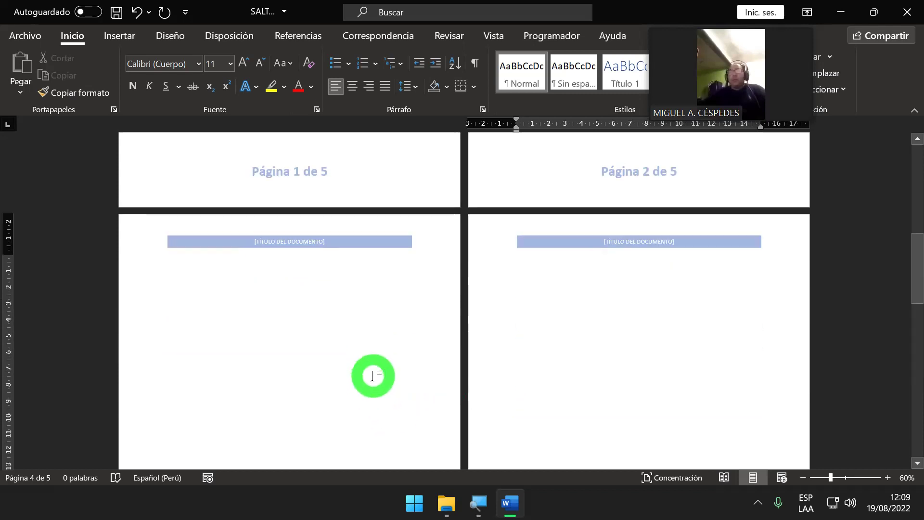
scroll(376, 372, down, 2)
scroll(376, 372, down, 3)
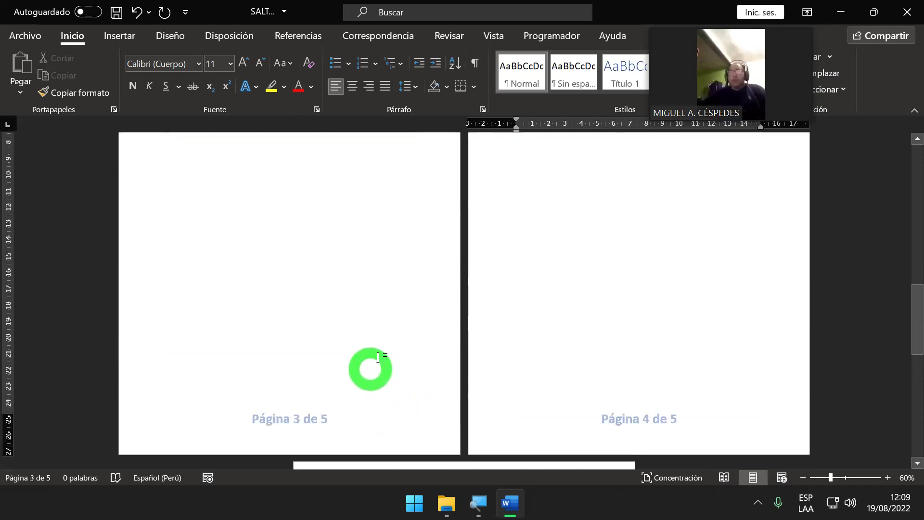
scroll(458, 354, down, 2)
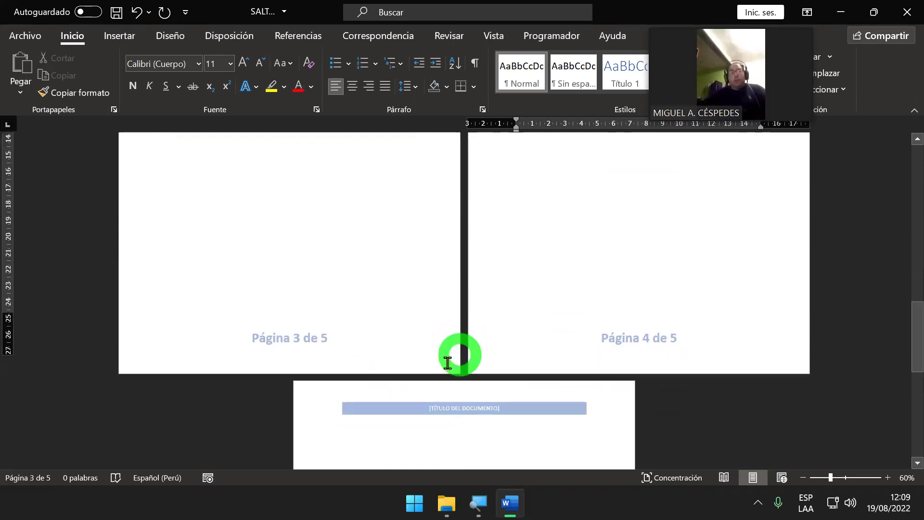
scroll(435, 385, down, 3)
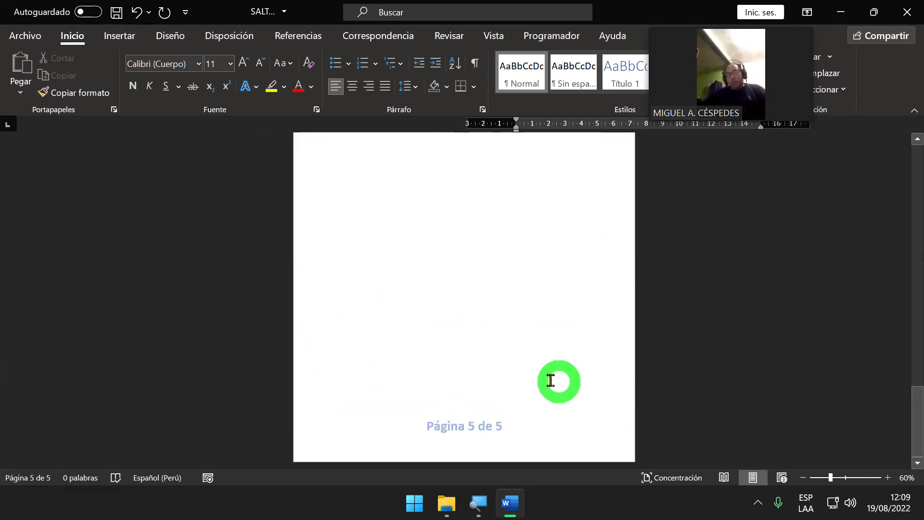
scroll(321, 335, down, 2)
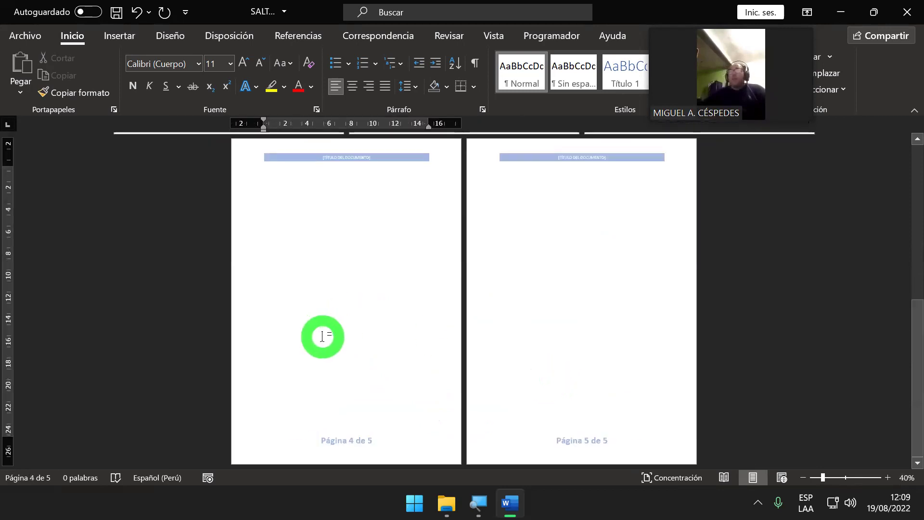
scroll(322, 335, down, 1)
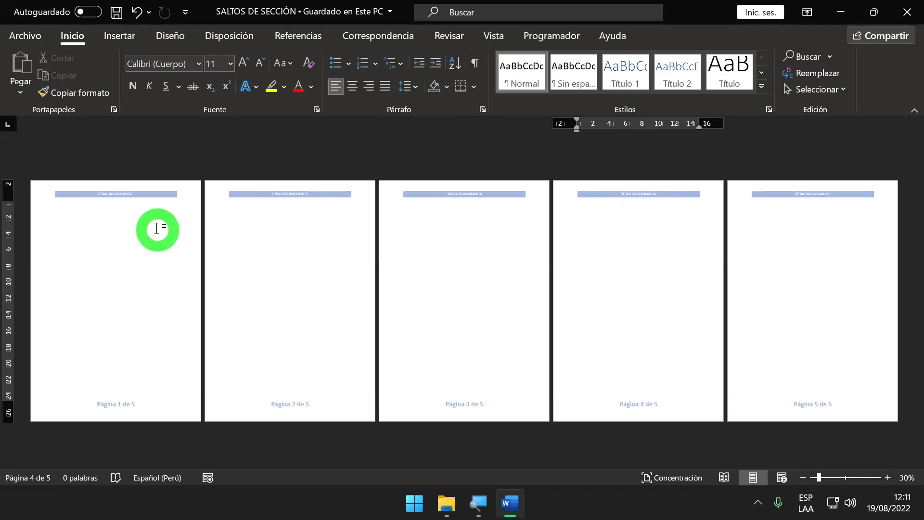
Undo back to three pages, then open the page 1 and page 2 headers for editing.
key(ctrl+z)
key(ctrl+z)
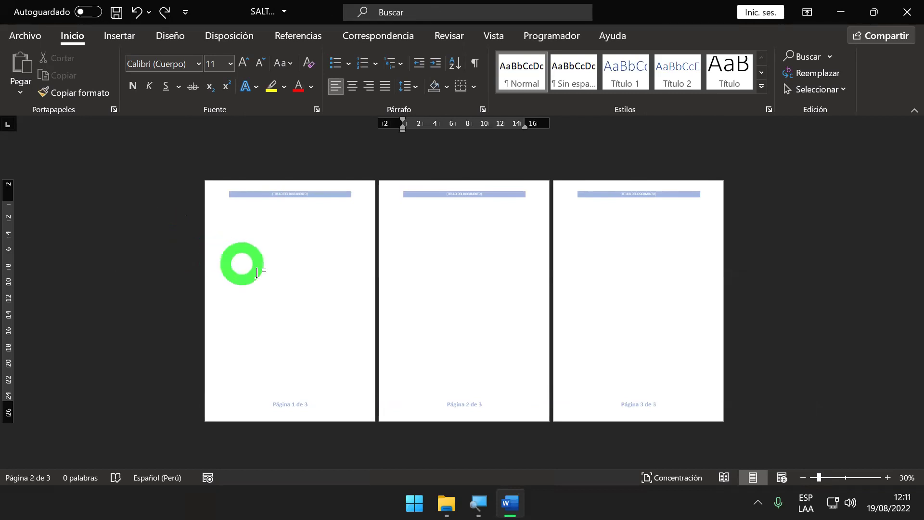
click(324, 201)
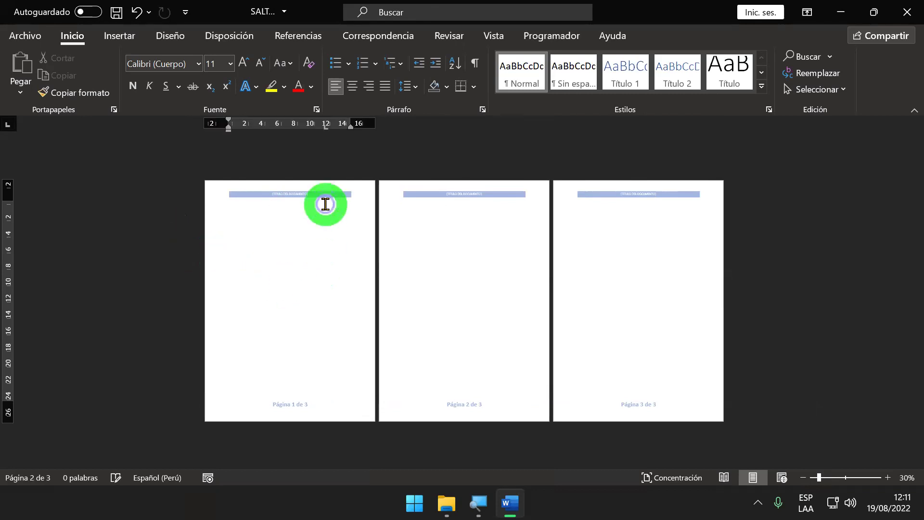
double_click(327, 195)
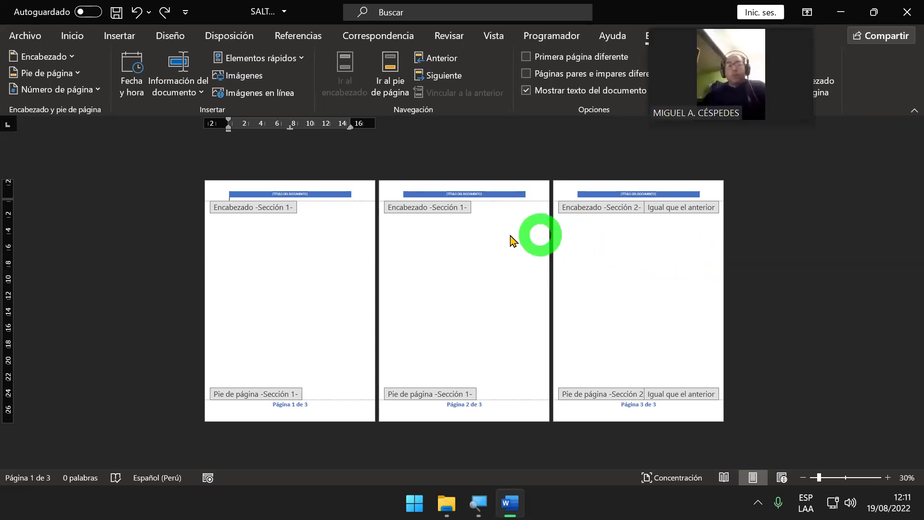
click(458, 248)
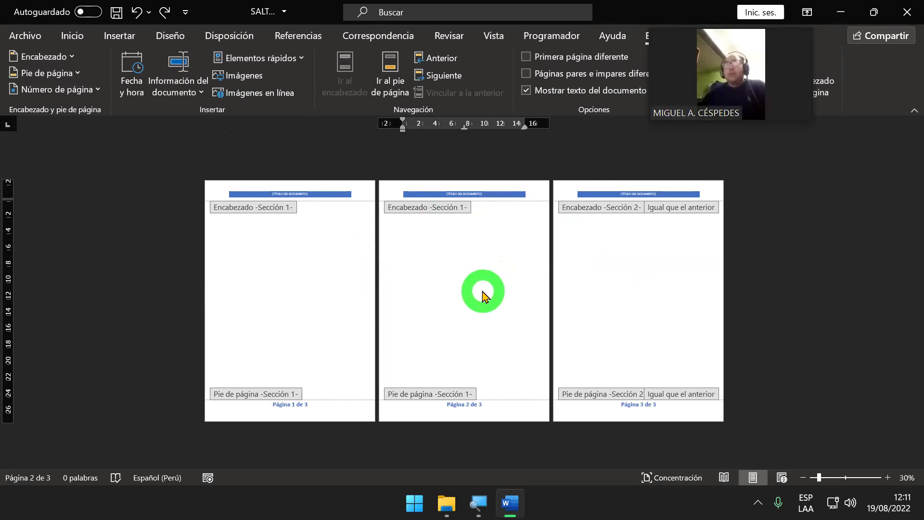
ctrl+scroll(487, 327, up, 1)
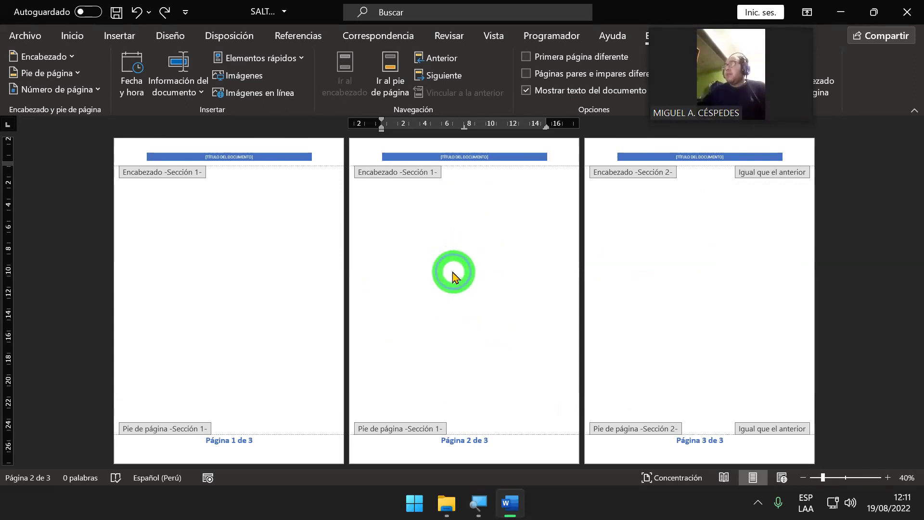
Leave header editing and add two page breaks to reach five pages, ending on page 5.
double_click(446, 255)
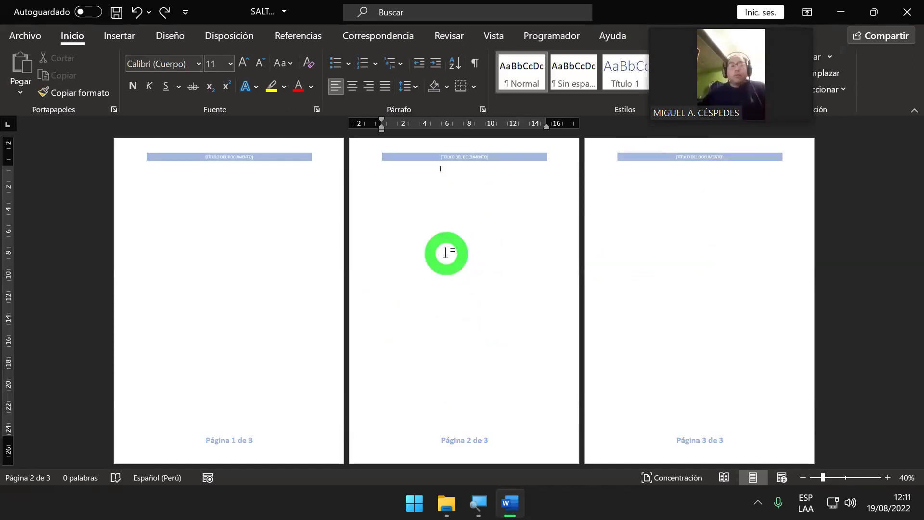
key(ctrl+Return)
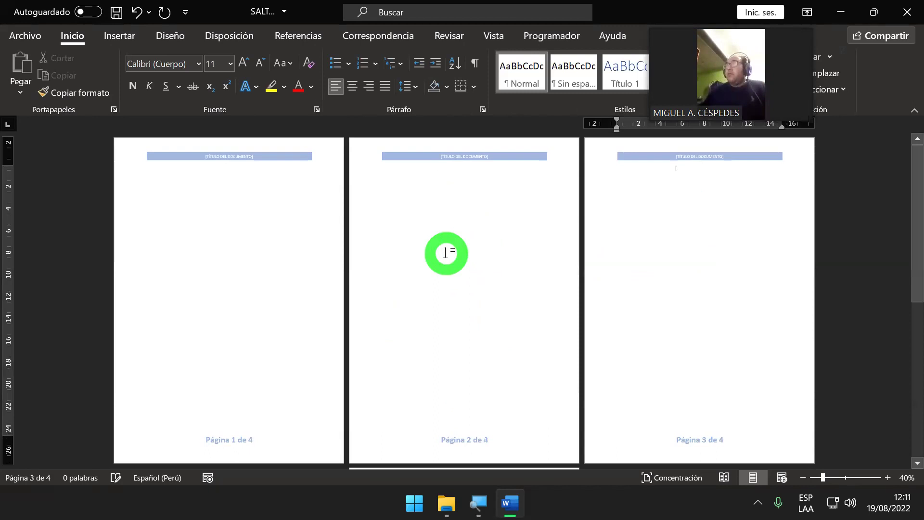
key(ctrl+Return)
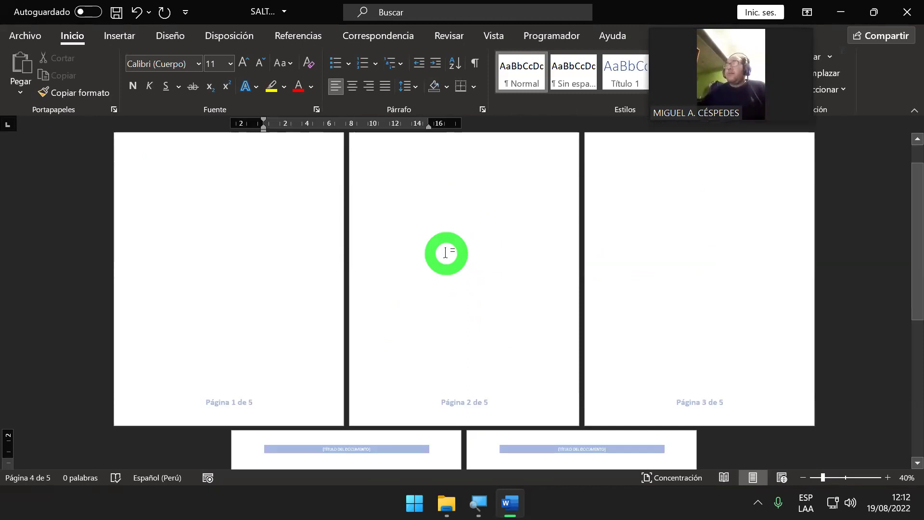
ctrl+scroll(446, 253, down, 1)
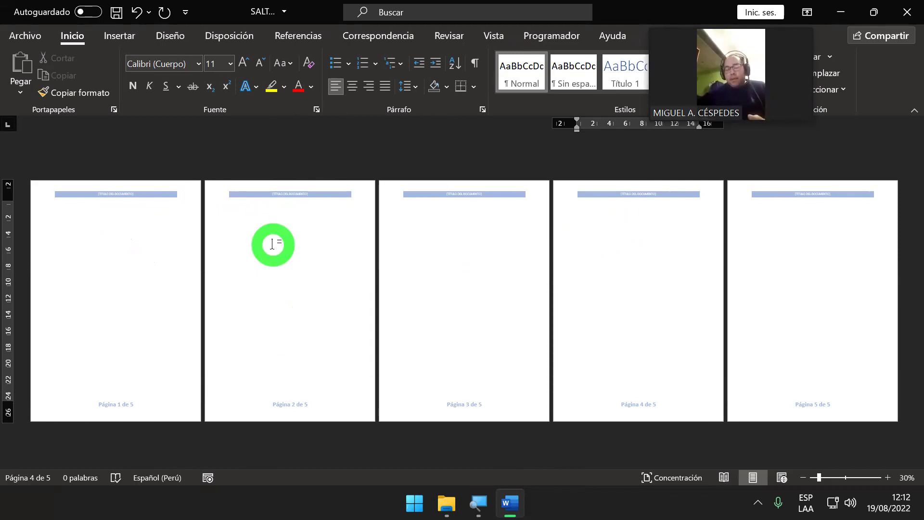
click(805, 224)
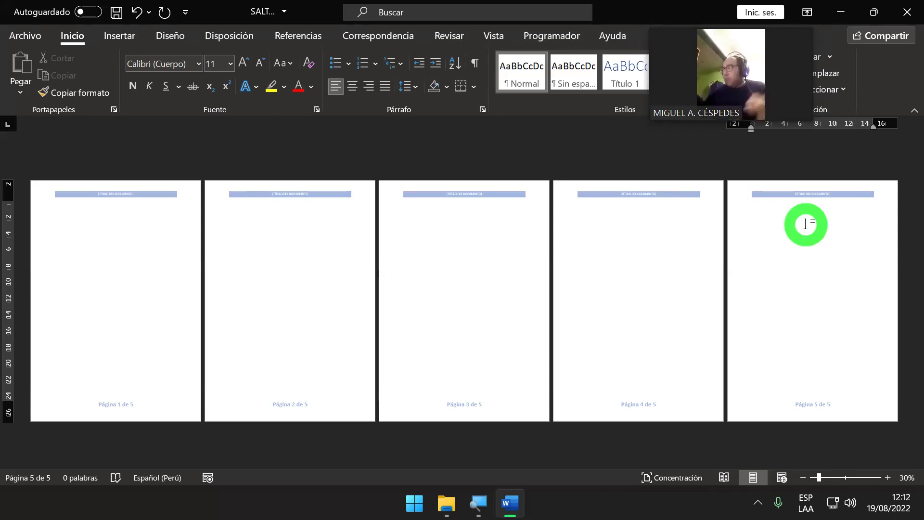
Add page breaks until the document runs to ten pages, then open the page 1 header.
key(ctrl+Return)
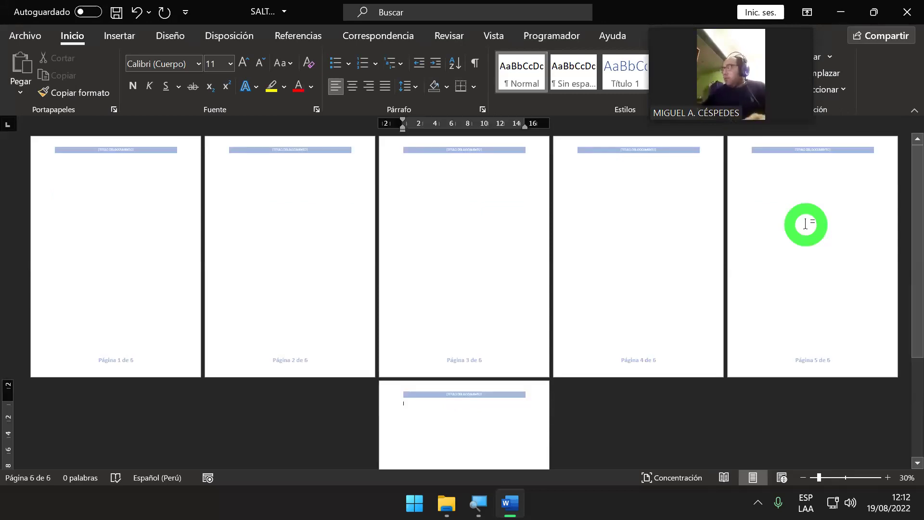
key(ctrl+Return)
key(ctrl+Return)
key(ctrl+Return)
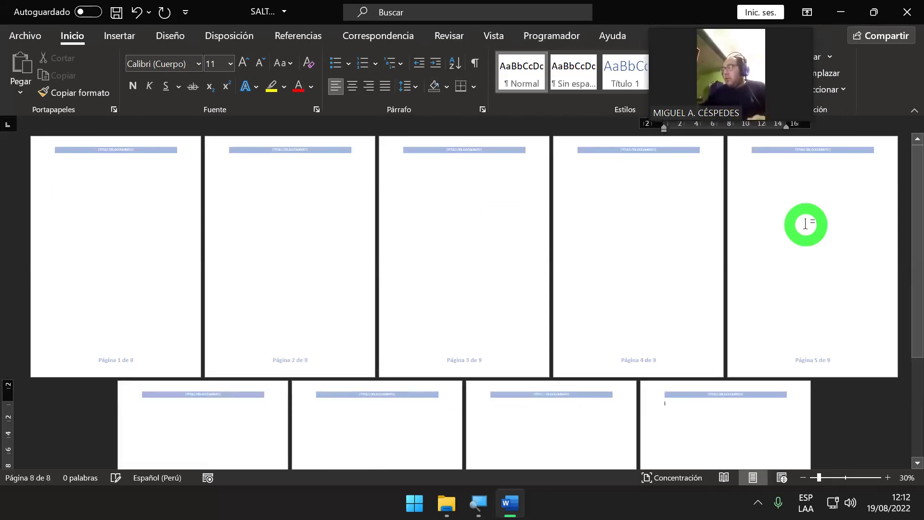
key(ctrl+Return)
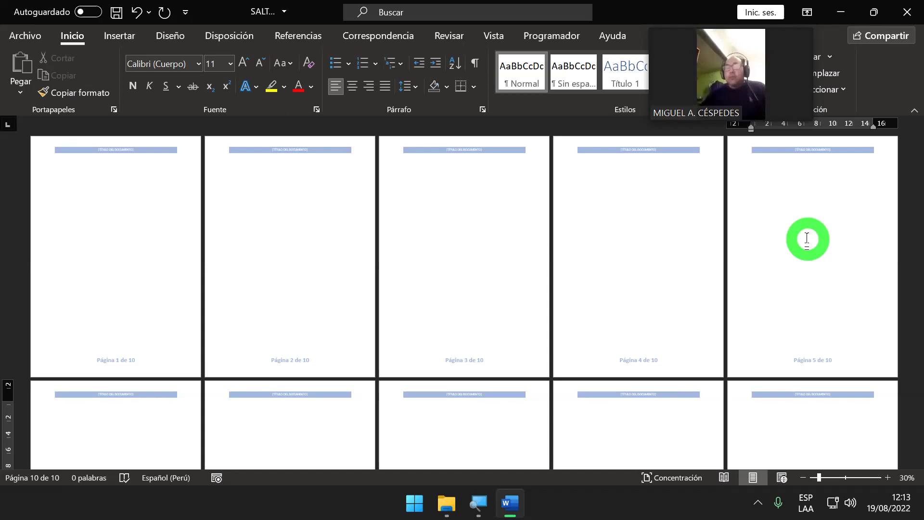
double_click(169, 150)
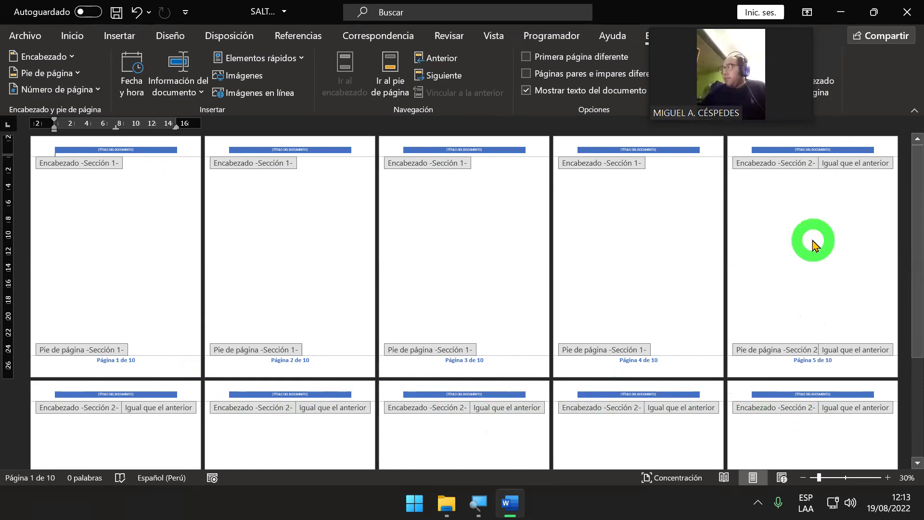
Browse the Insertar text and WordArt options, then open the Diseño watermark gallery.
click(131, 39)
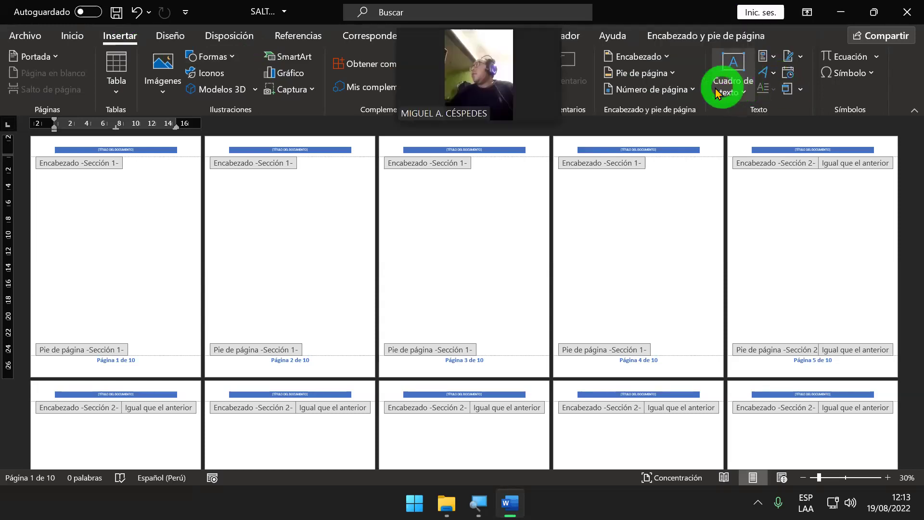
click(801, 90)
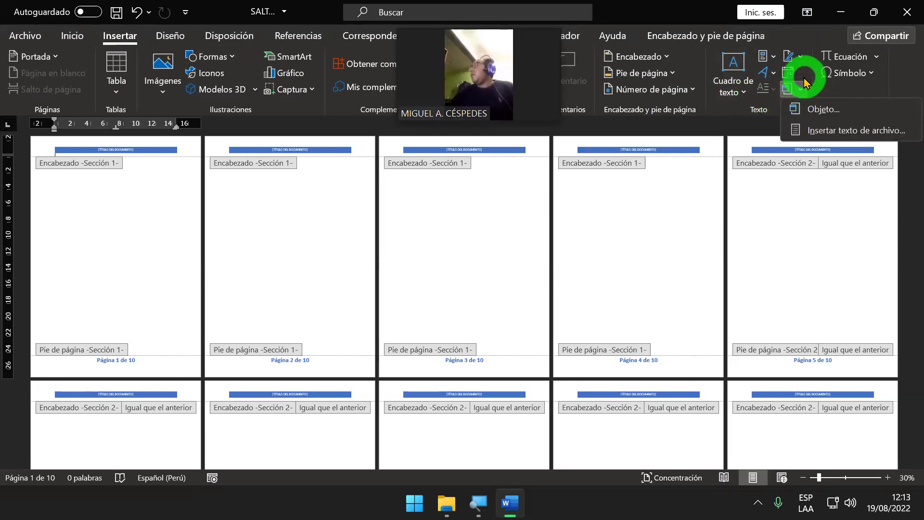
click(802, 58)
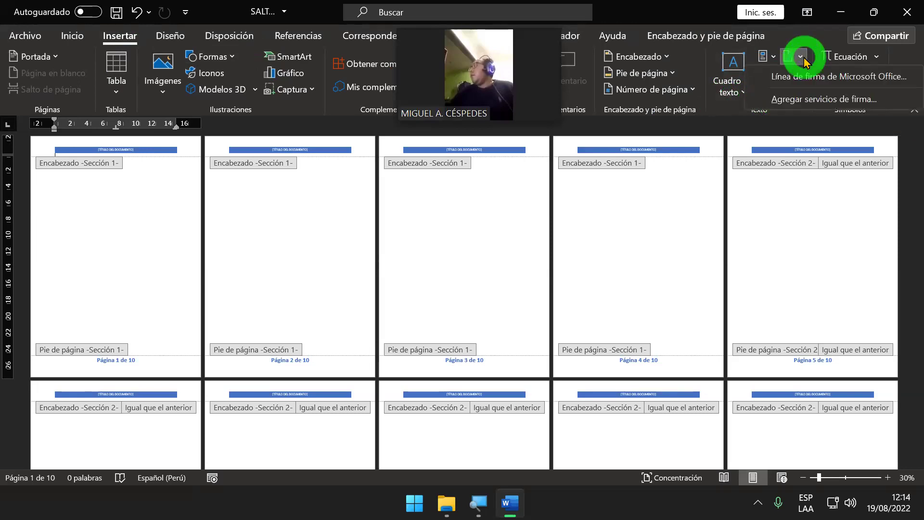
click(774, 59)
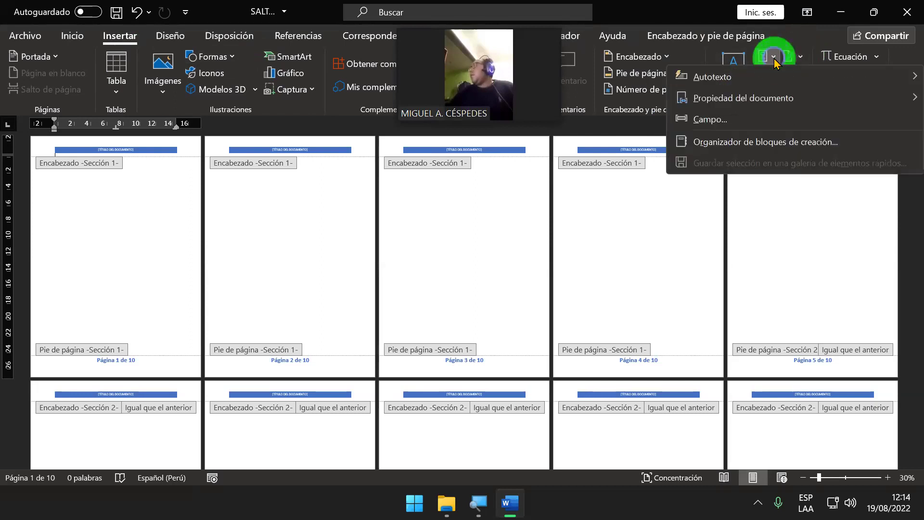
click(775, 55)
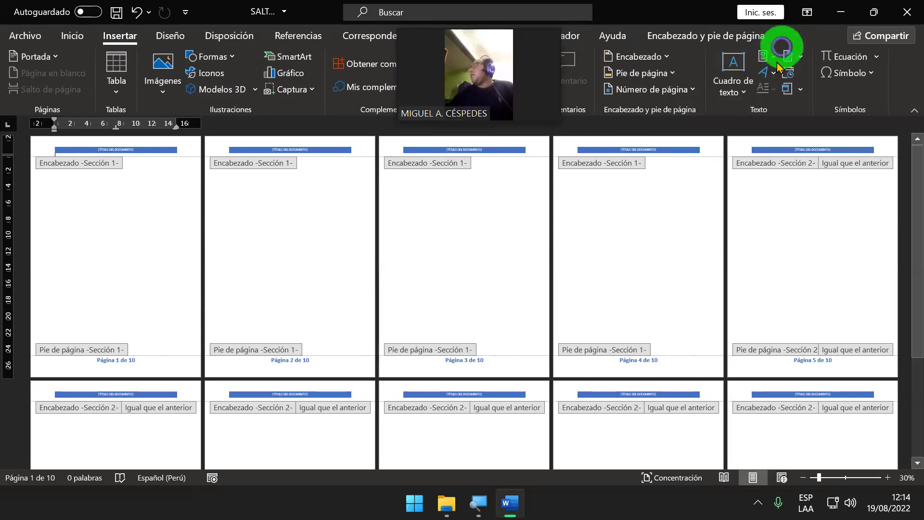
click(773, 72)
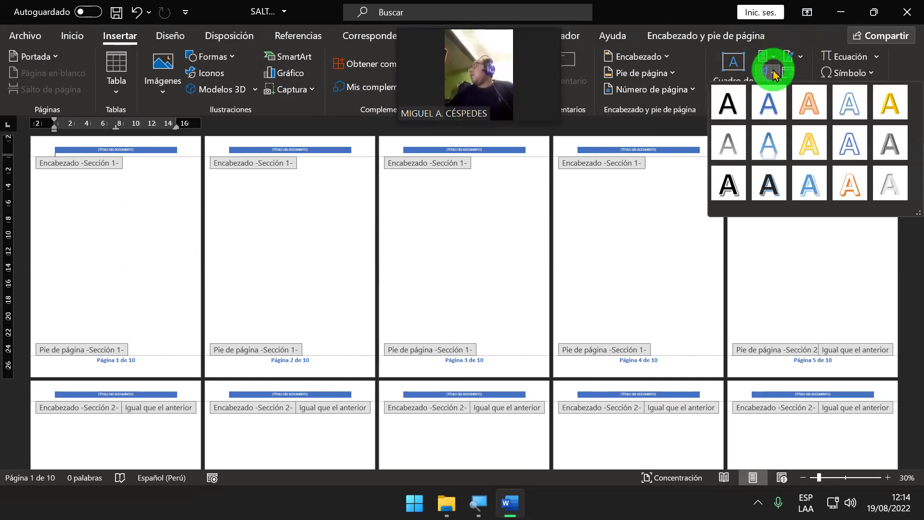
click(783, 34)
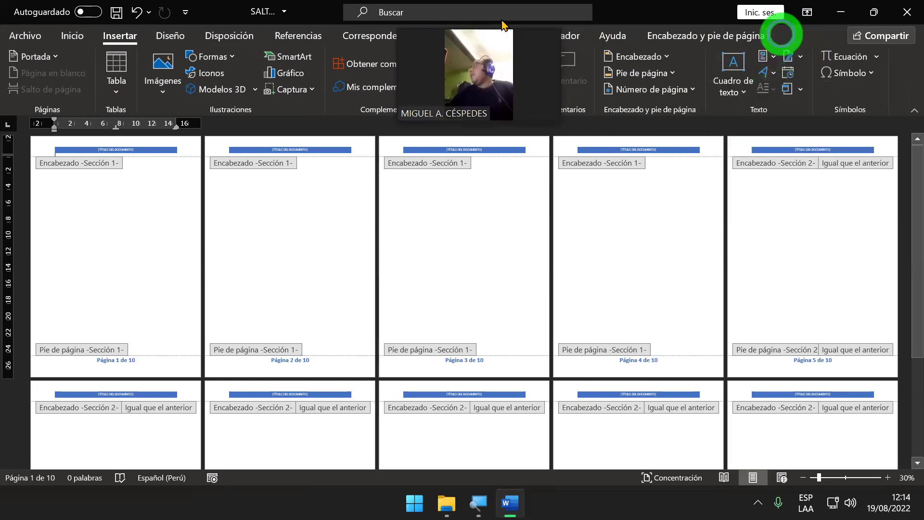
click(185, 37)
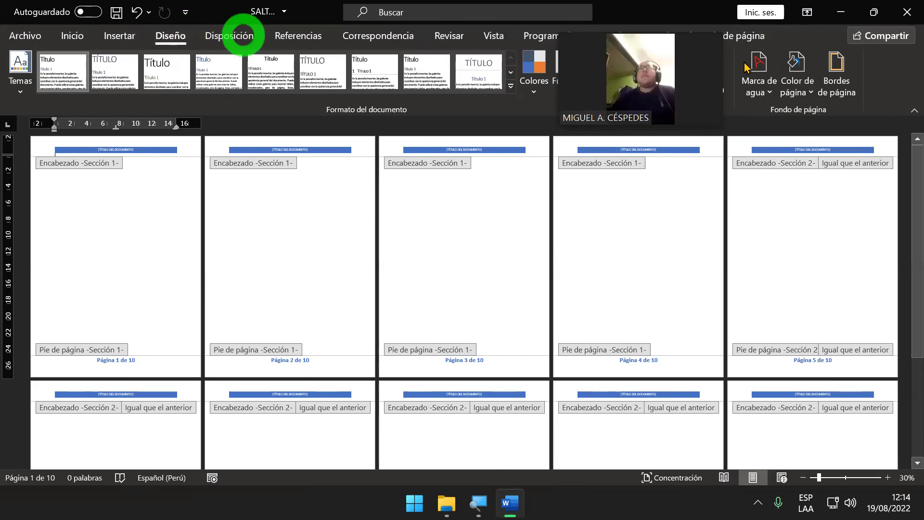
click(762, 93)
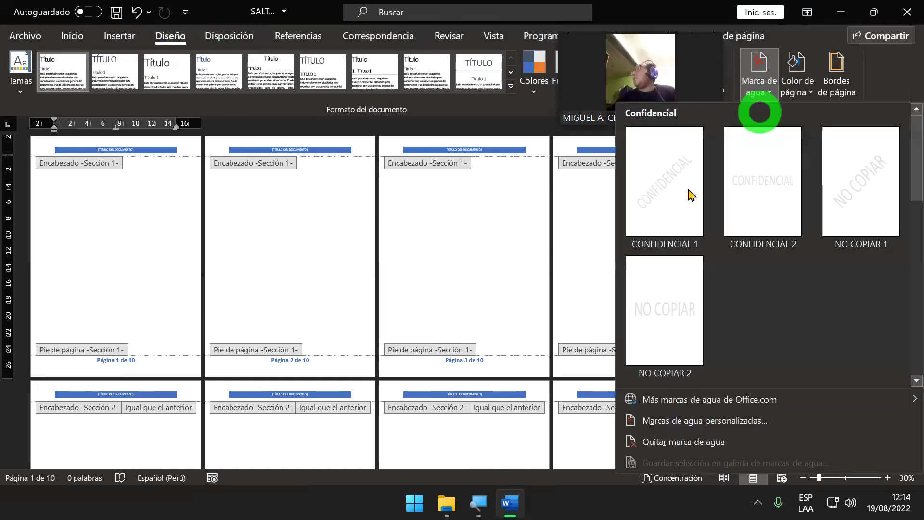
Apply the diagonal CONFIDENCIAL watermark, then re-enter the headers and select it on page 2.
click(658, 187)
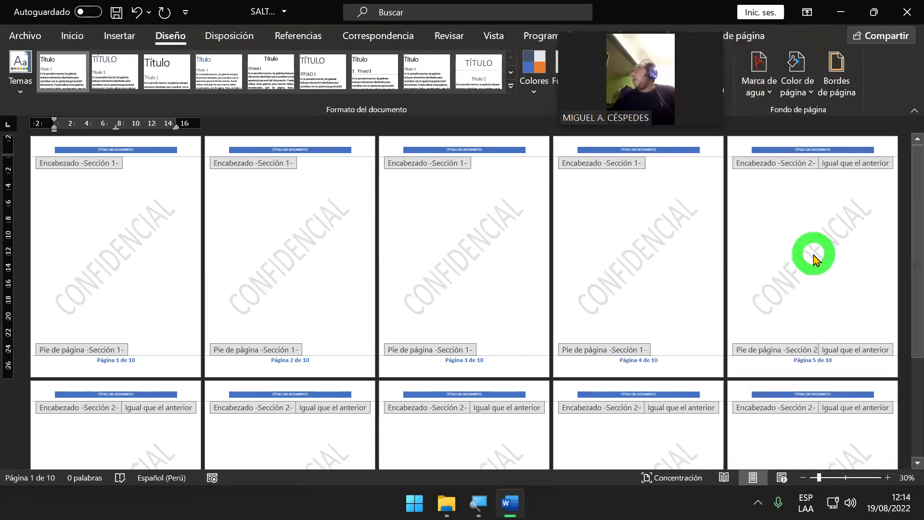
double_click(817, 256)
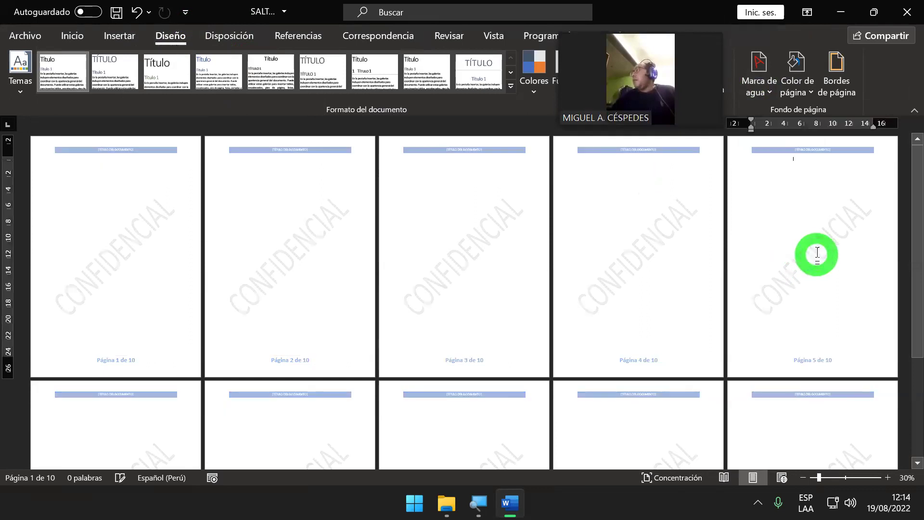
double_click(804, 147)
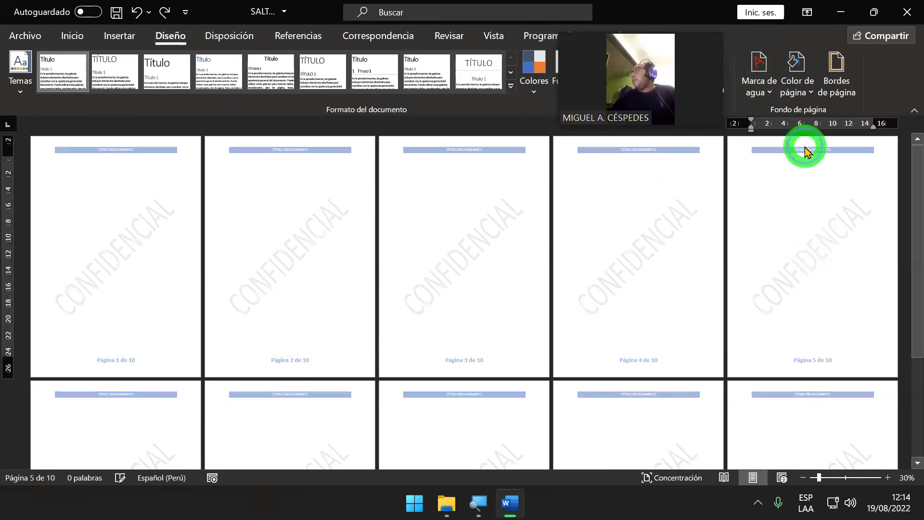
click(824, 235)
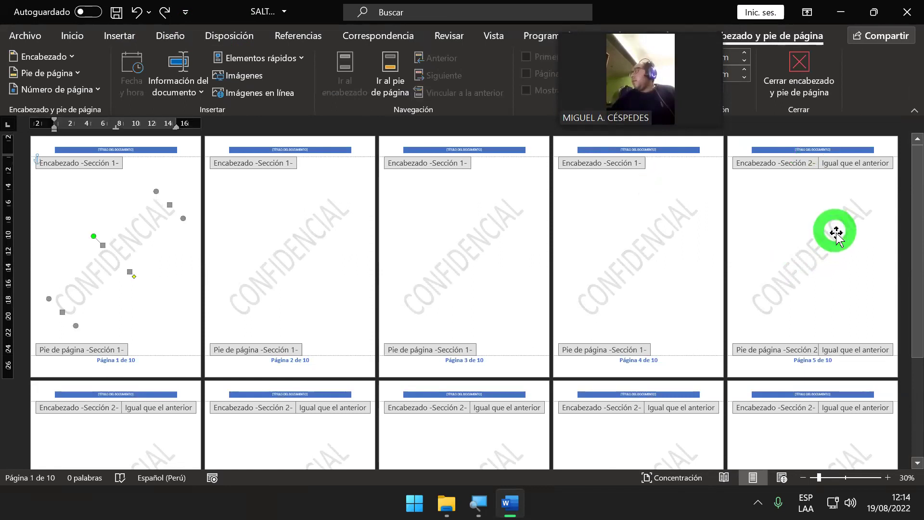
ctrl+scroll(814, 284, up, 1)
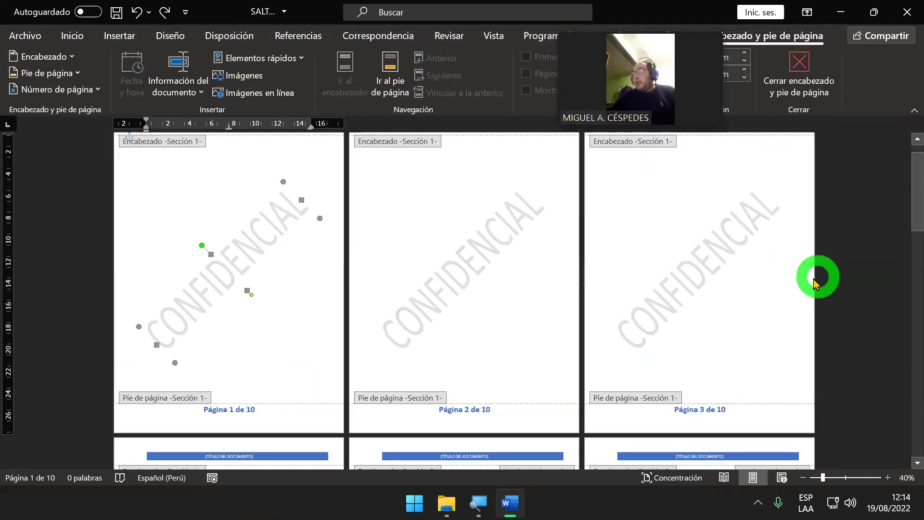
ctrl+scroll(814, 284, up, 3)
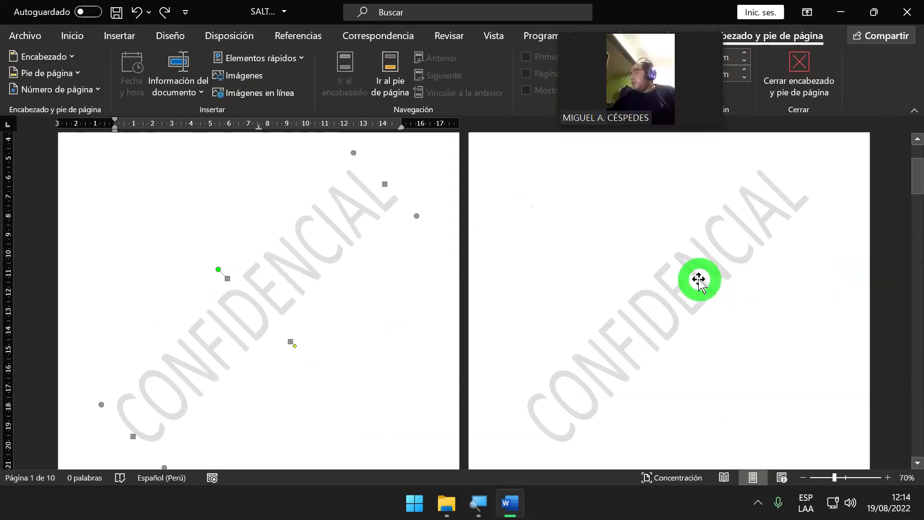
click(698, 279)
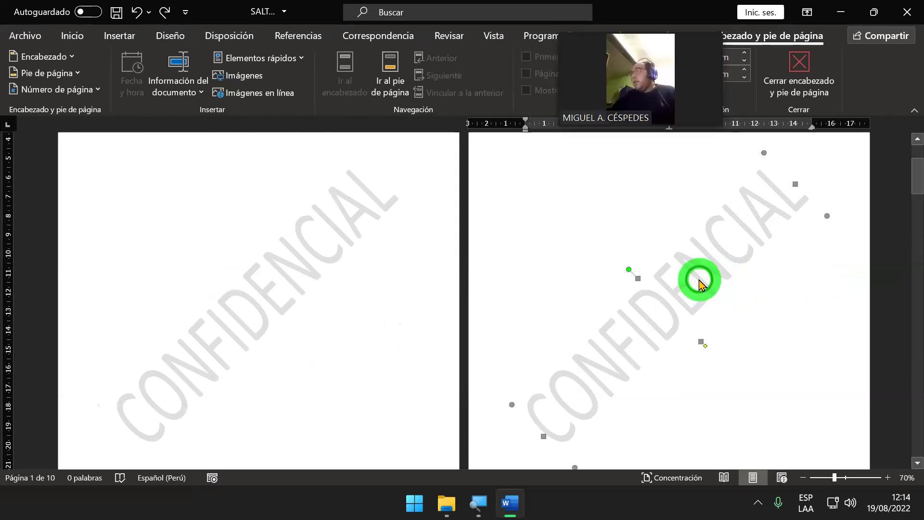
Edit the selected WordArt watermark's text to read 'SECCIÓN 2 PÁG_1'.
right_click(699, 279)
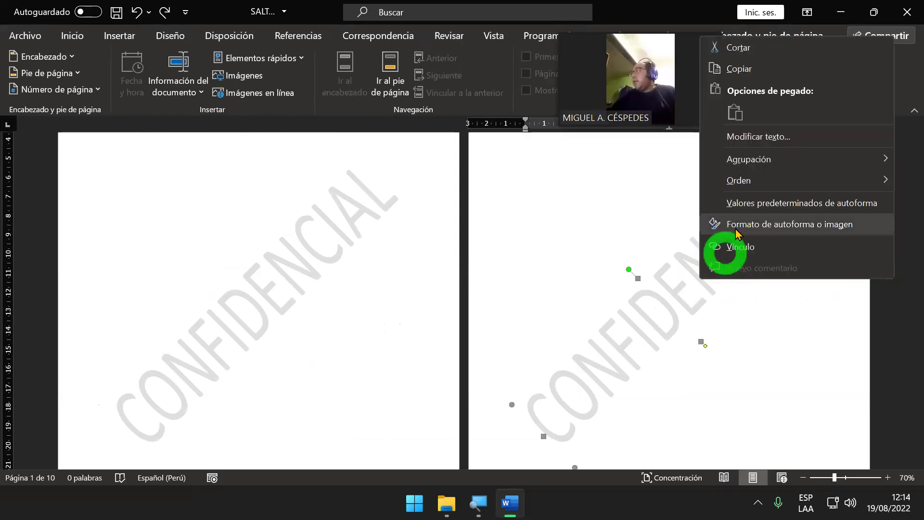
click(806, 138)
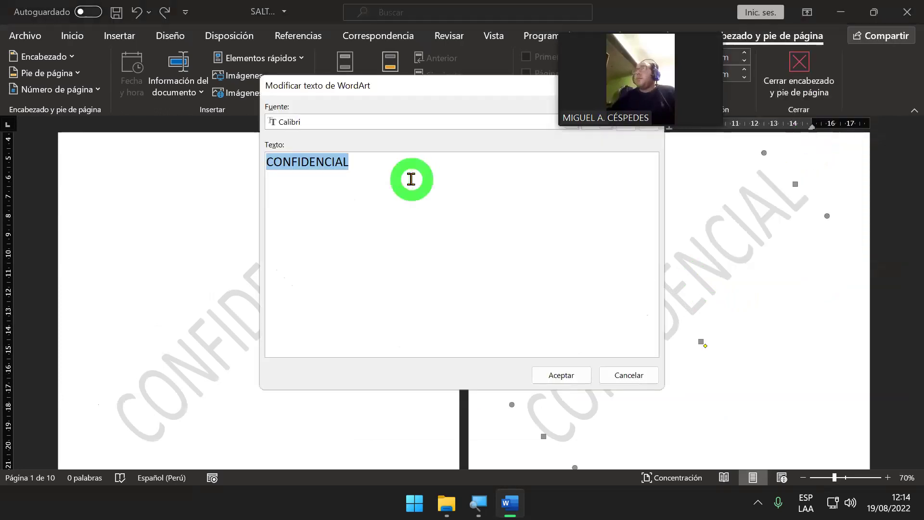
text(SECCIÓN 2 PÁG_1)
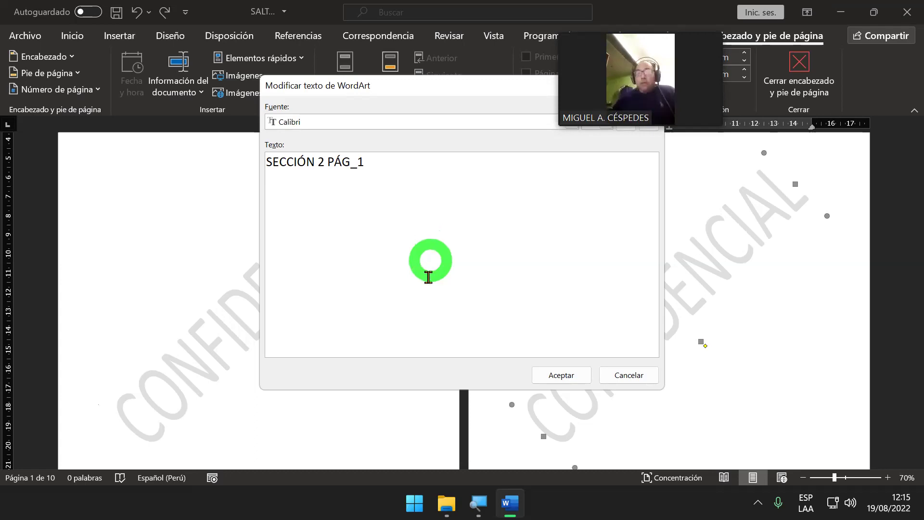
click(550, 381)
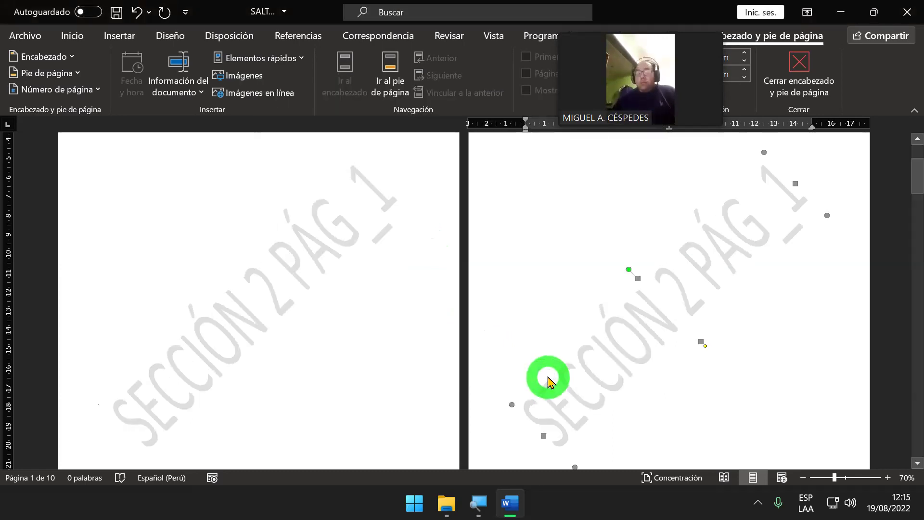
Scroll to pages 4–6 and place the cursor in the page 5 Sección 2 header.
scroll(547, 380, down, 2)
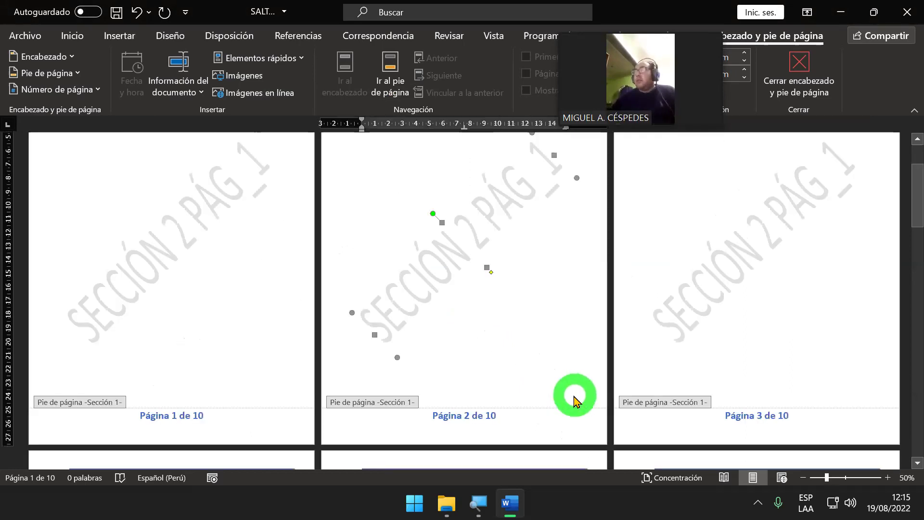
scroll(560, 382, down, 1)
scroll(553, 378, up, 1)
scroll(539, 366, up, 1)
scroll(529, 337, up, 1)
scroll(537, 325, up, 1)
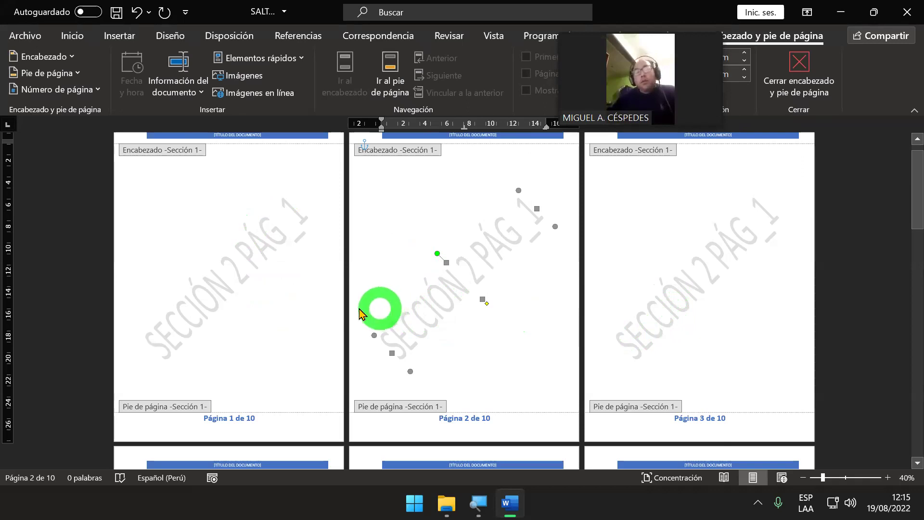
scroll(246, 329, up, 1)
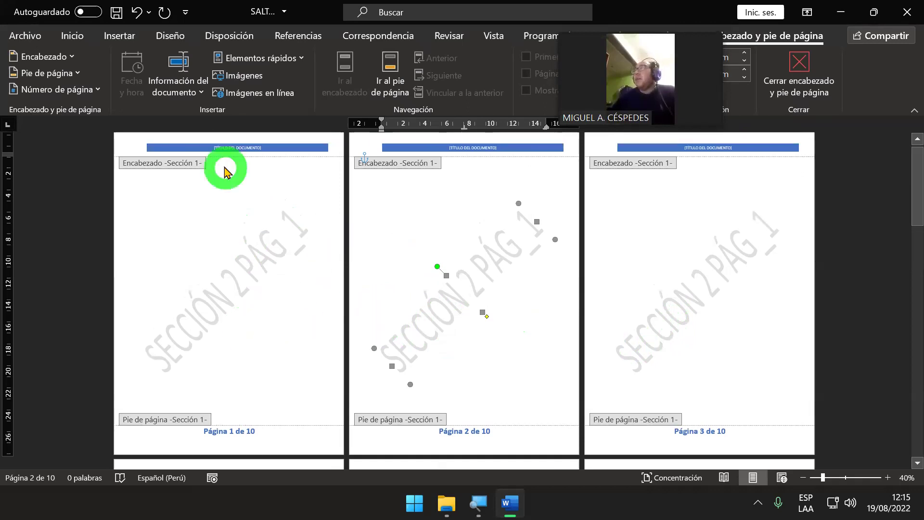
scroll(621, 294, down, 4)
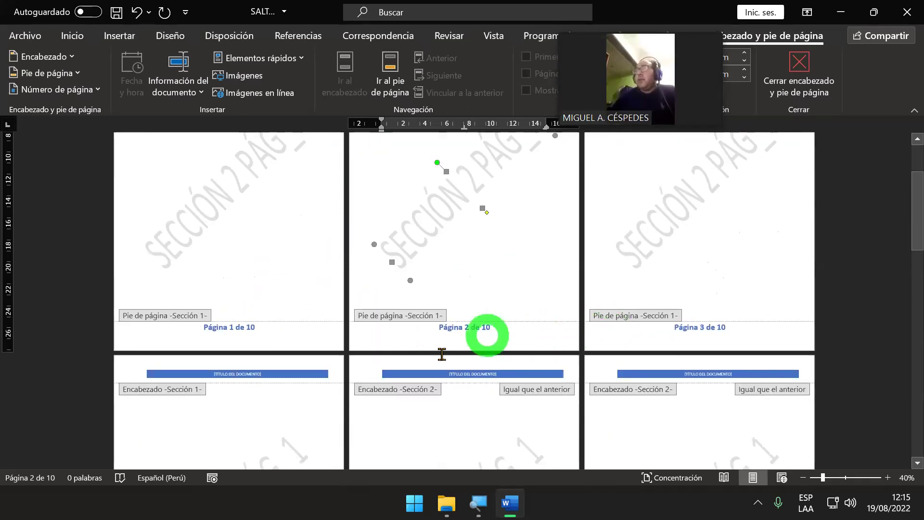
scroll(409, 346, down, 1)
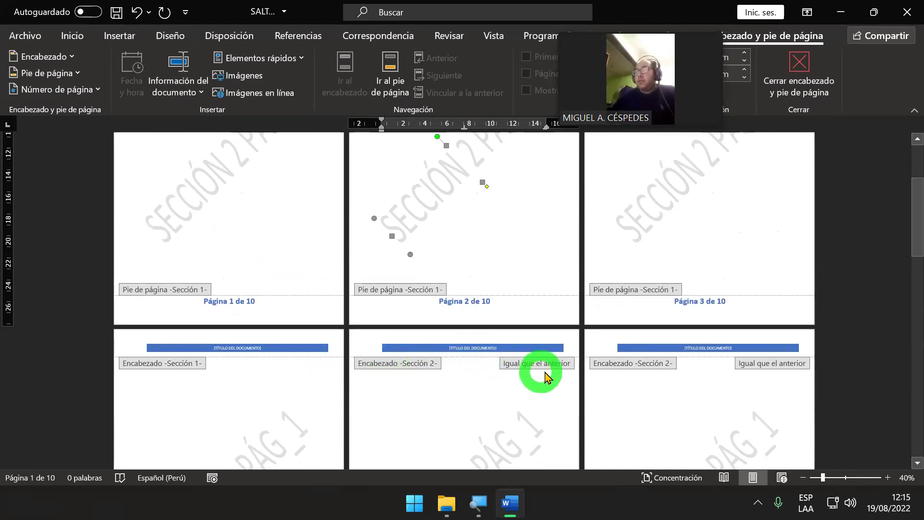
scroll(534, 376, down, 1)
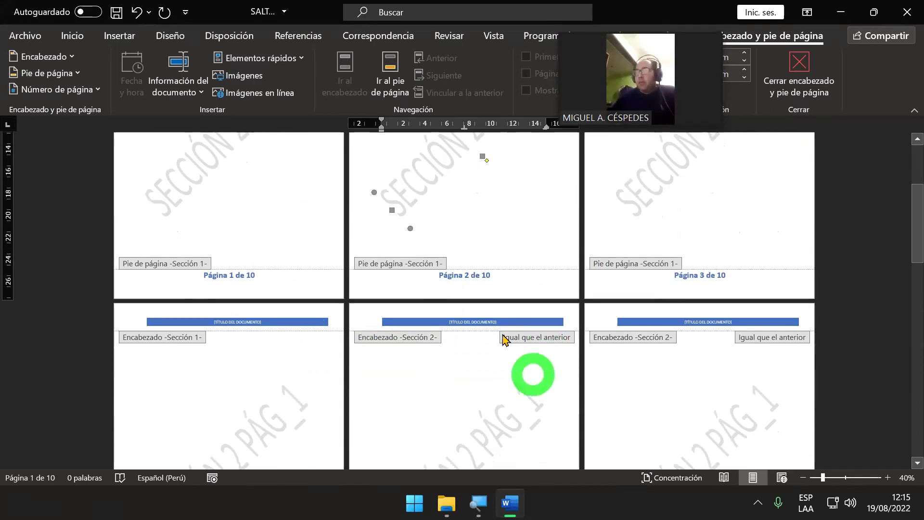
scroll(440, 312, down, 1)
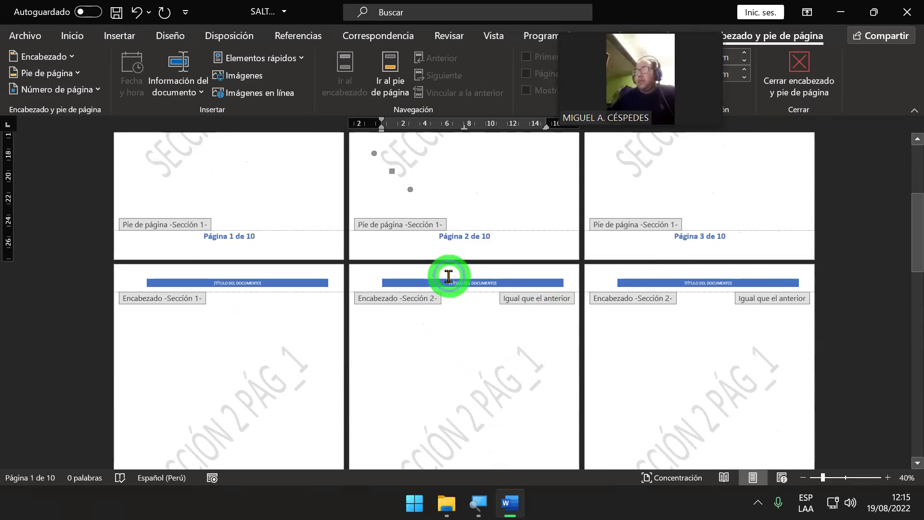
click(448, 275)
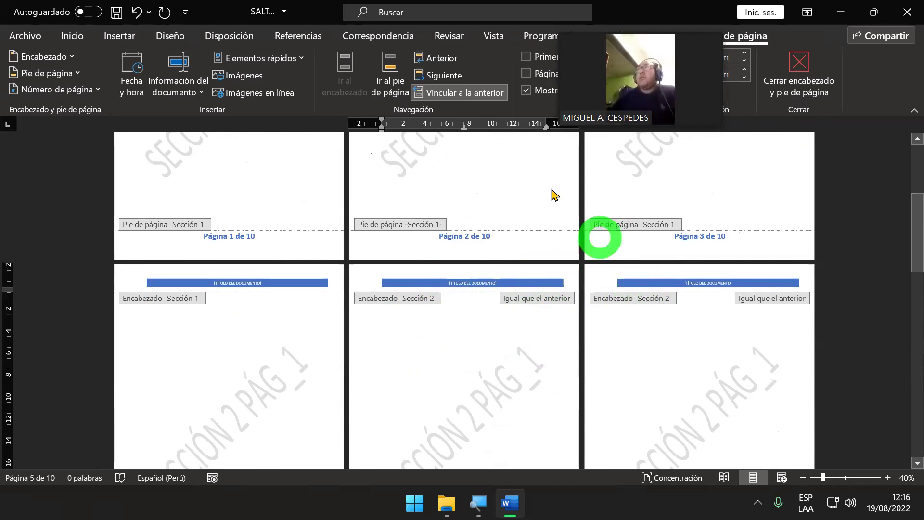
mouse_move(639, 76)
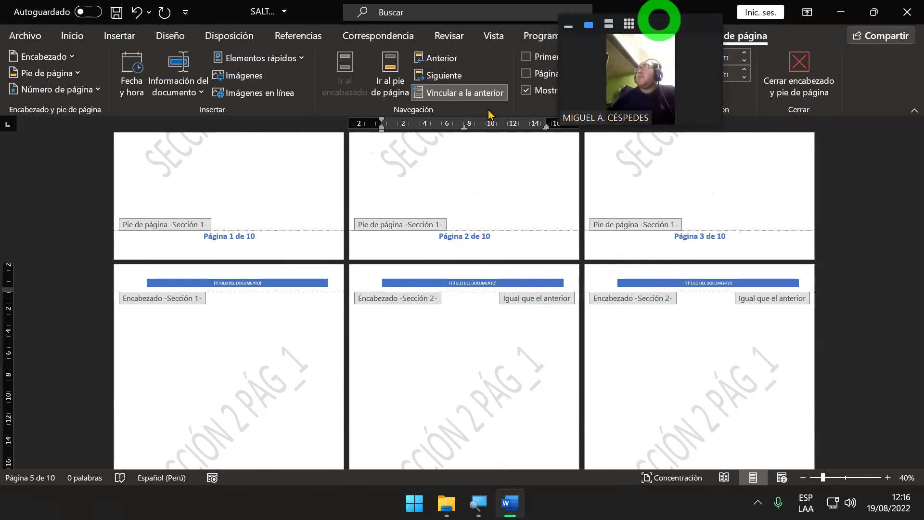
Turn off Vincular a la anterior for both the section 2 header and footer.
click(416, 245)
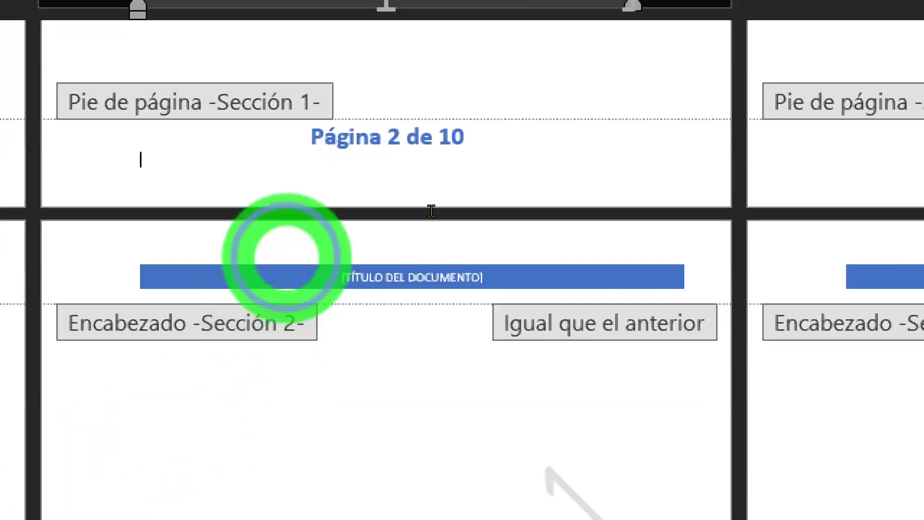
key(Down)
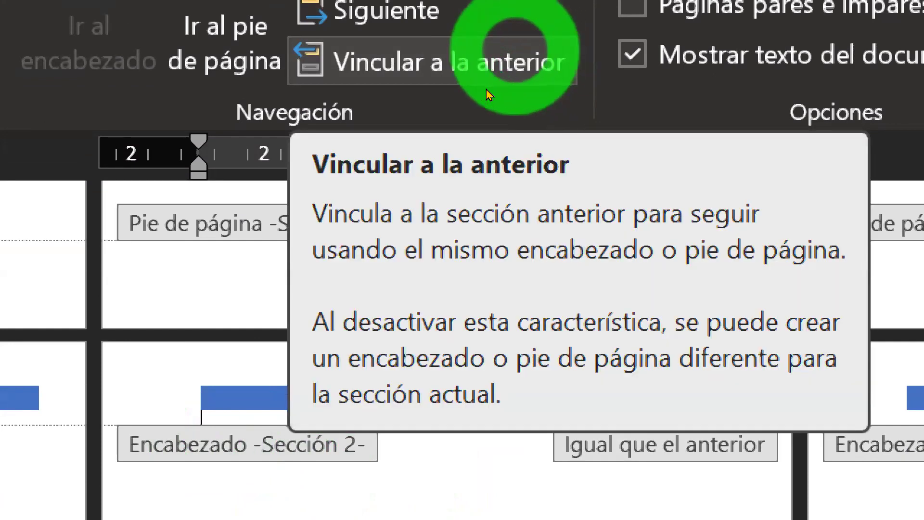
click(486, 88)
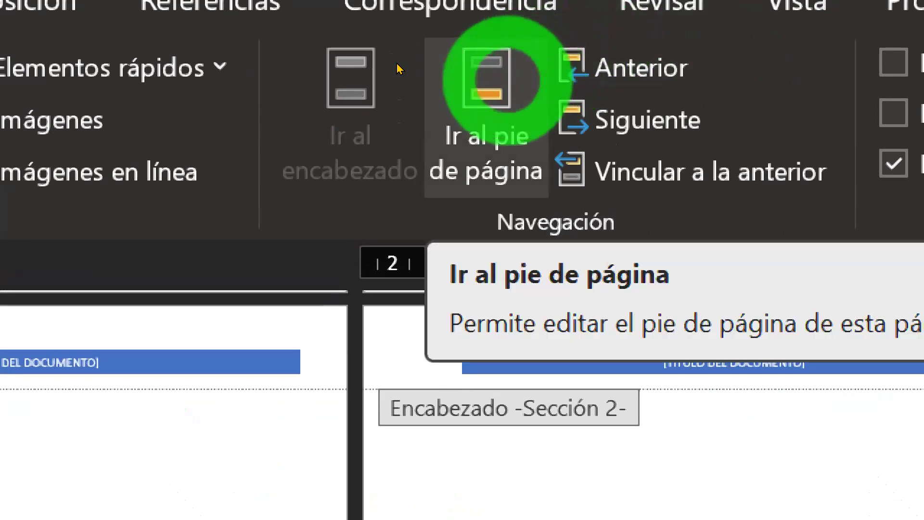
click(505, 80)
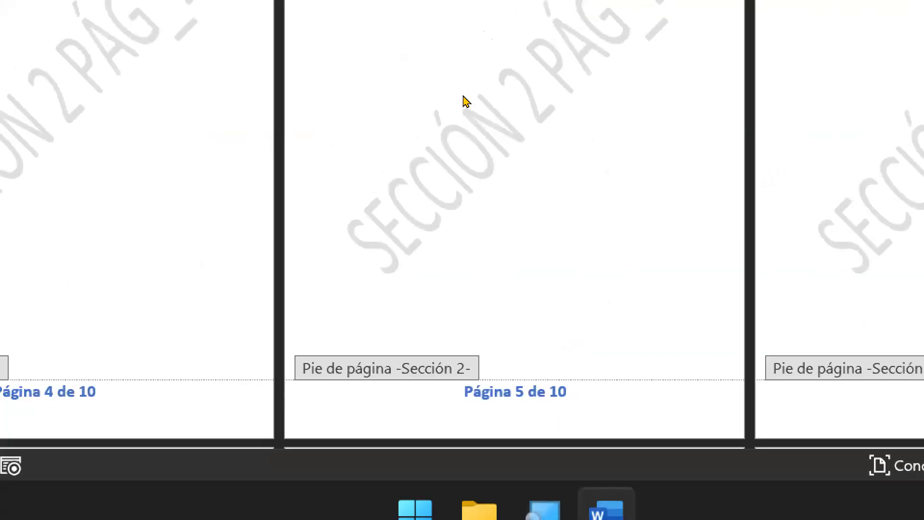
click(464, 97)
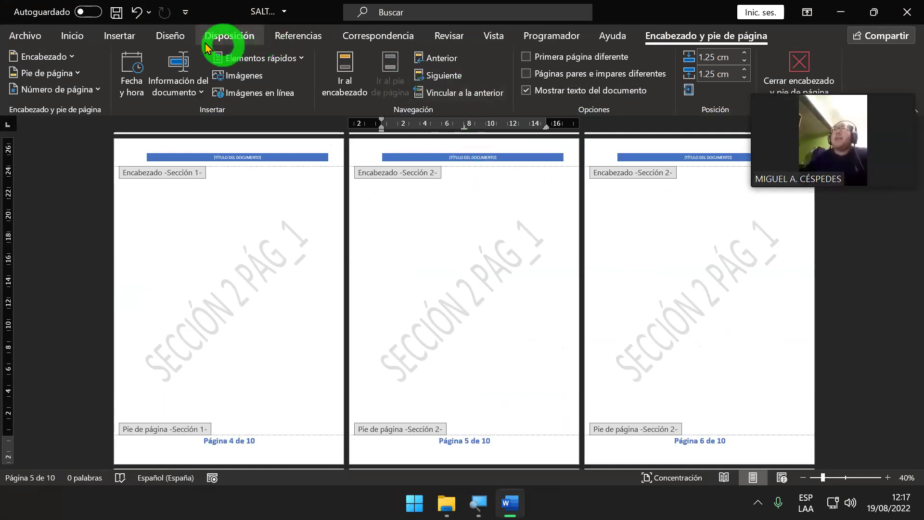
Switch to Diseño, select the page 5 header title box, and scroll up to page 1.
click(186, 44)
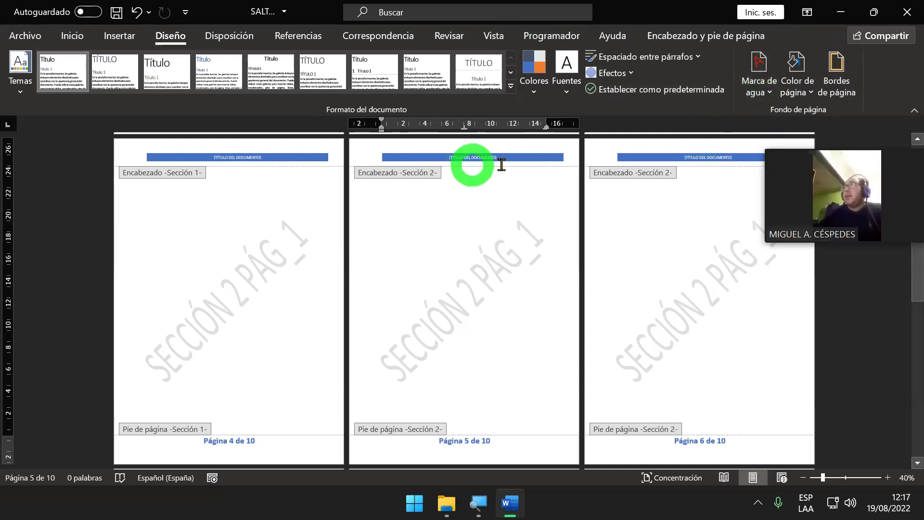
click(552, 157)
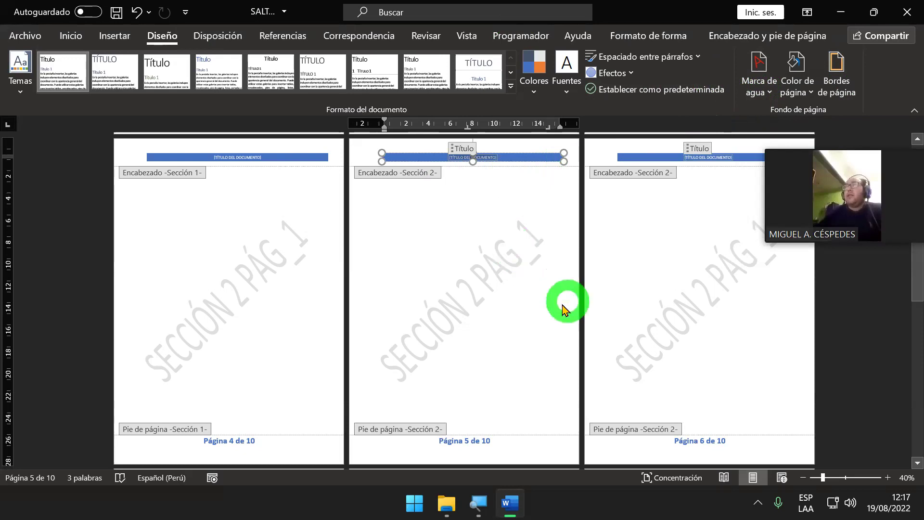
scroll(469, 370, up, 3)
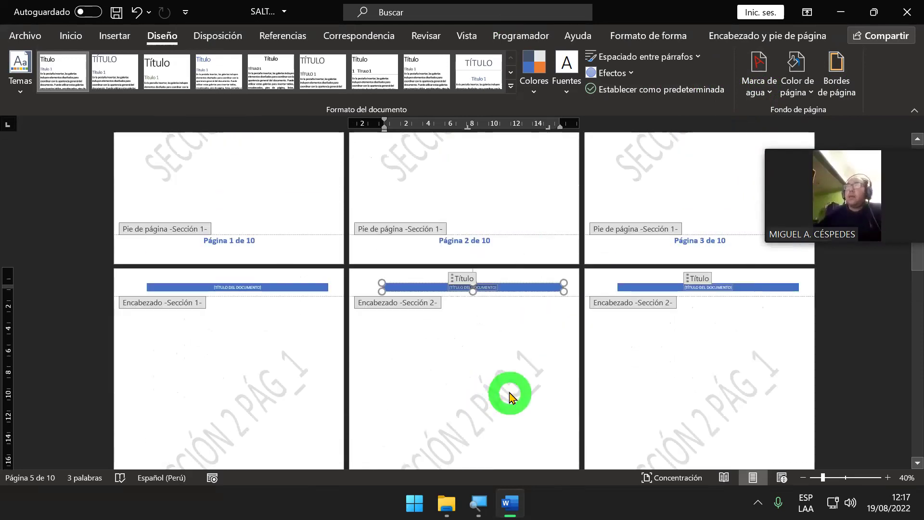
scroll(486, 344, up, 2)
scroll(291, 193, up, 1)
Change the page 1 watermark text to 'SECCIÓN 1 PÁG' by removing the trailing _1.
click(284, 219)
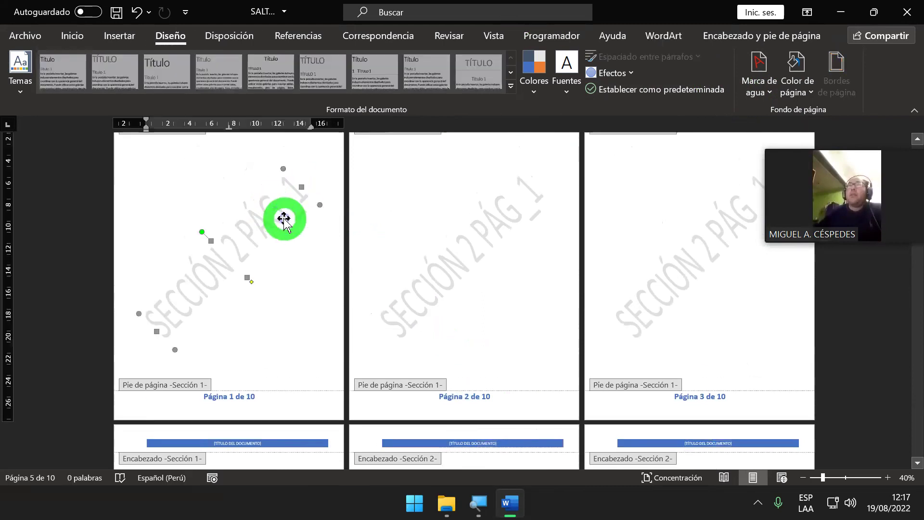
right_click(286, 219)
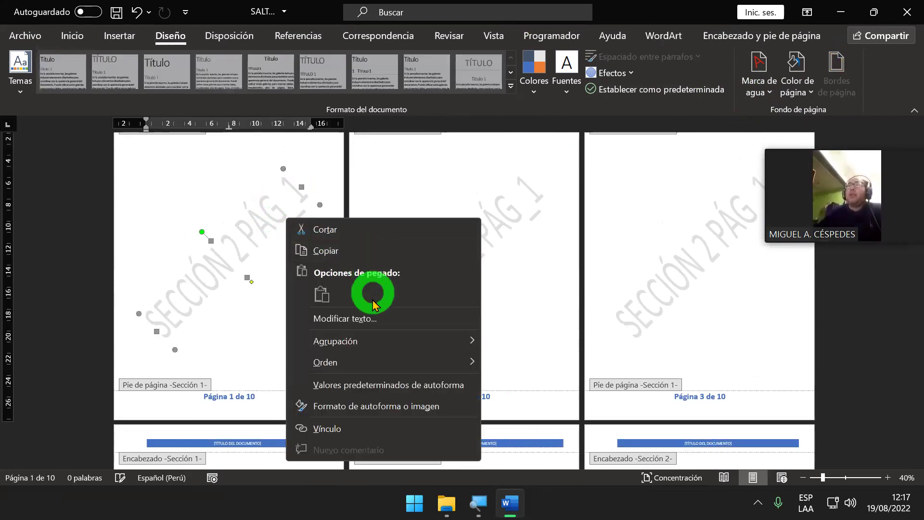
click(369, 319)
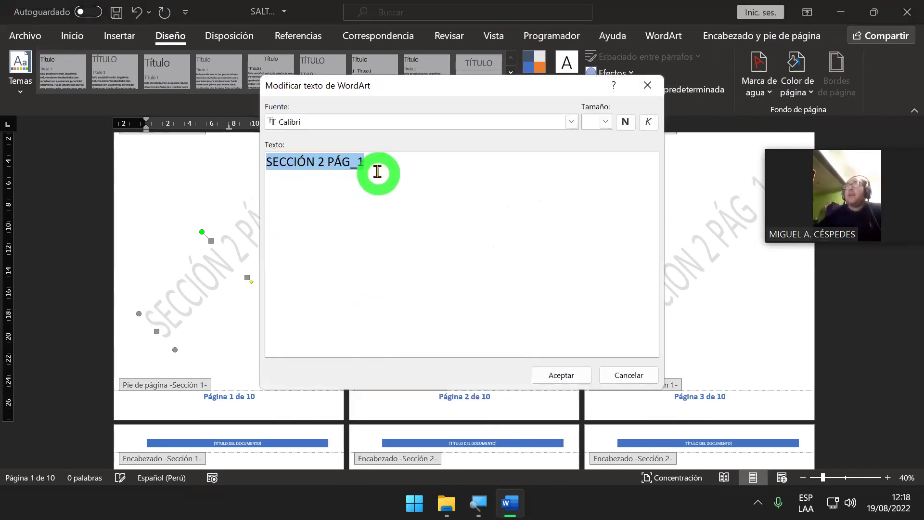
drag(377, 172, 352, 170)
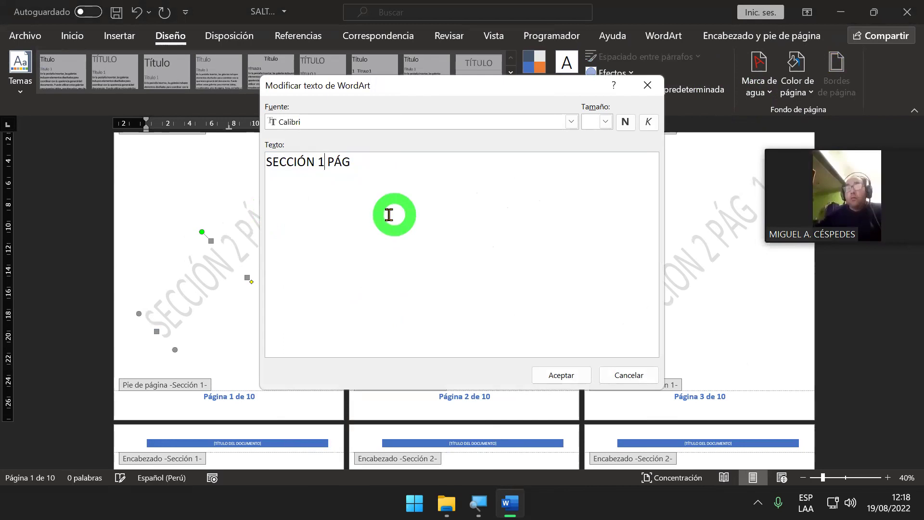
click(539, 375)
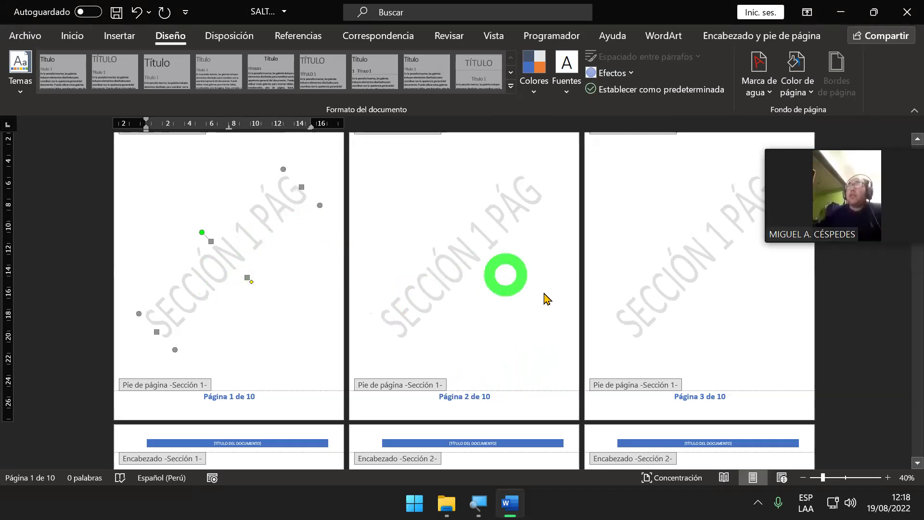
Edit the page 7 section 2 watermark to read SECCIÓN 2 PÁG, removing the _1 suffix.
scroll(402, 310, down, 1)
scroll(353, 344, down, 2)
scroll(354, 345, down, 2)
scroll(279, 355, down, 1)
scroll(258, 367, down, 3)
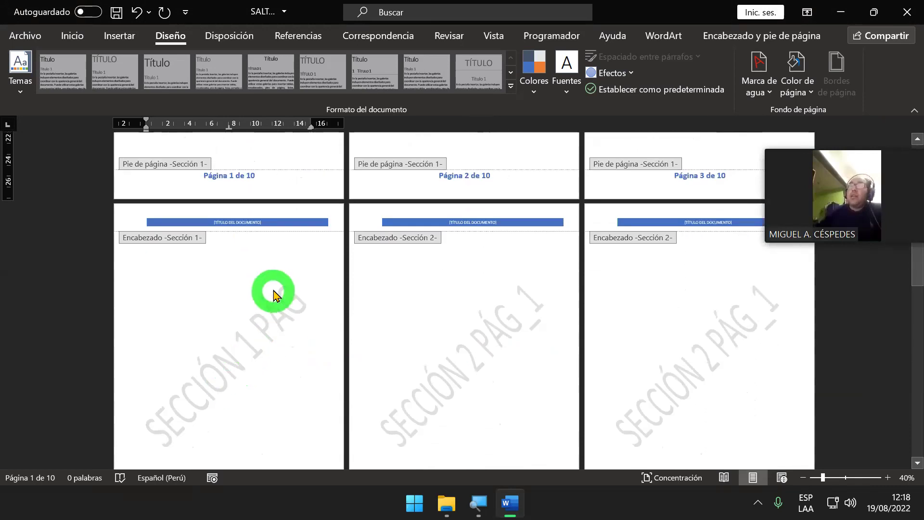
scroll(269, 303, down, 1)
scroll(231, 368, down, 1)
scroll(233, 412, down, 1)
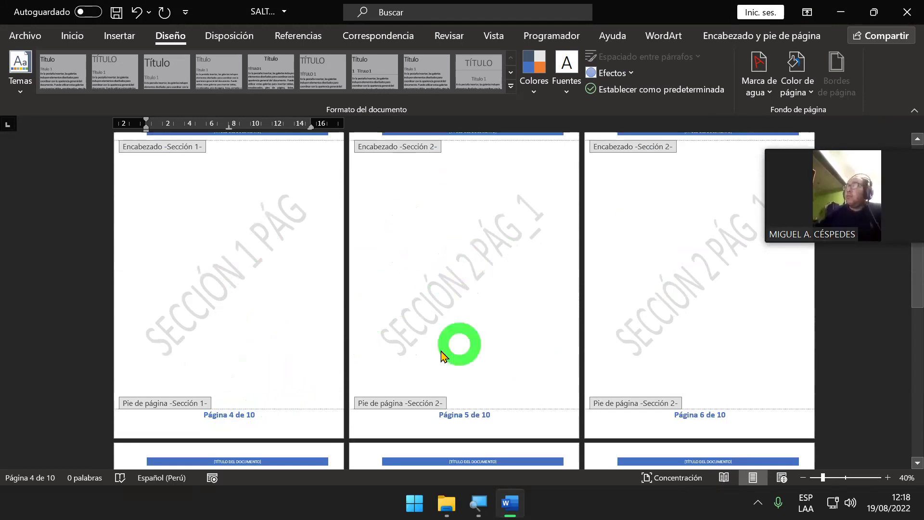
scroll(365, 394, down, 1)
scroll(337, 418, down, 1)
scroll(481, 385, down, 1)
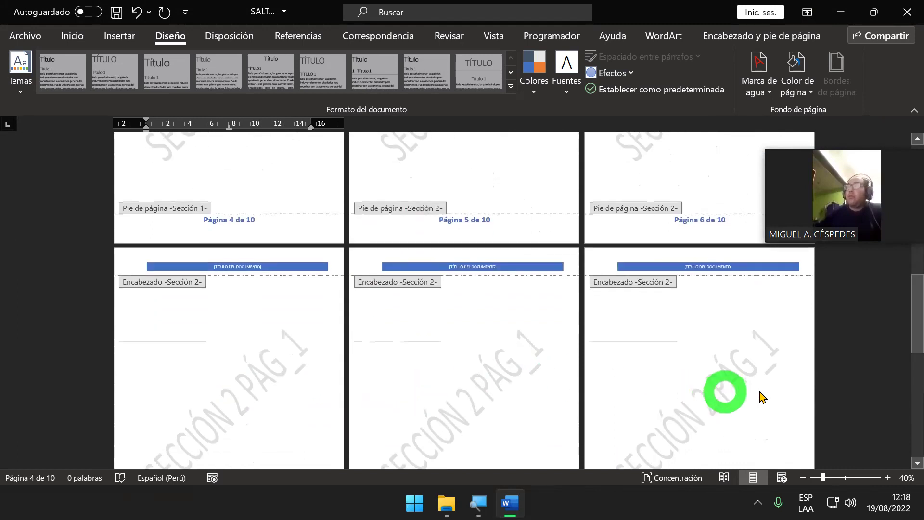
scroll(298, 394, down, 1)
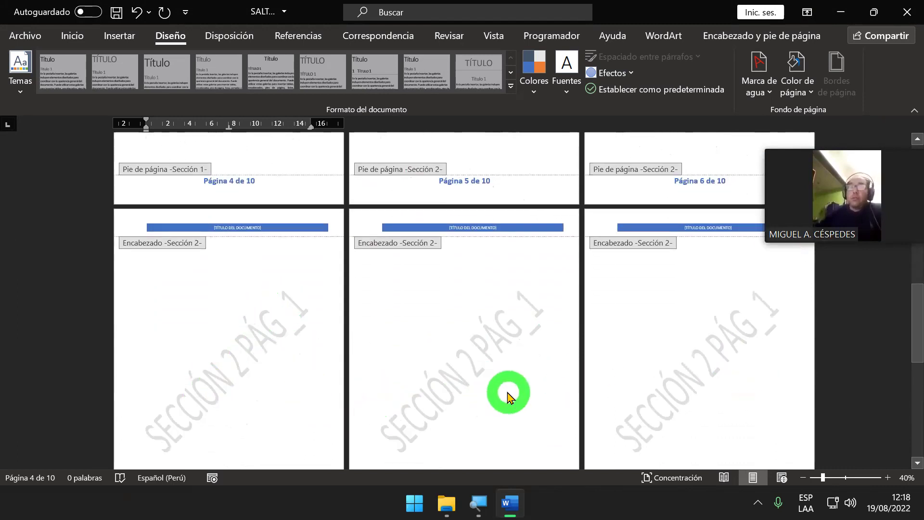
click(302, 311)
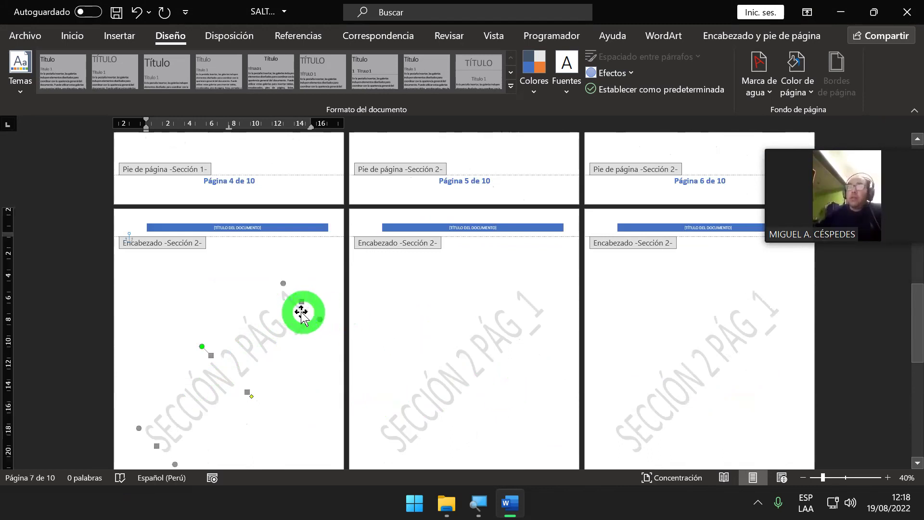
right_click(302, 312)
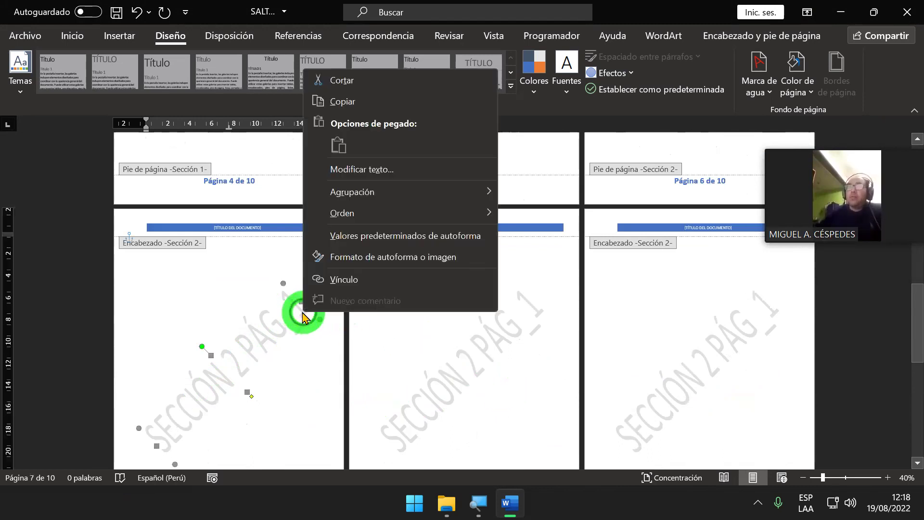
click(386, 169)
click(388, 183)
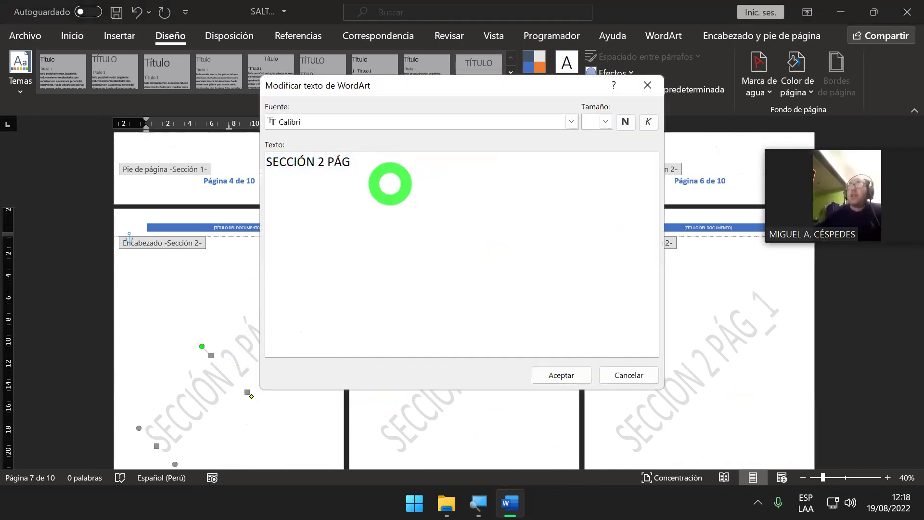
click(568, 380)
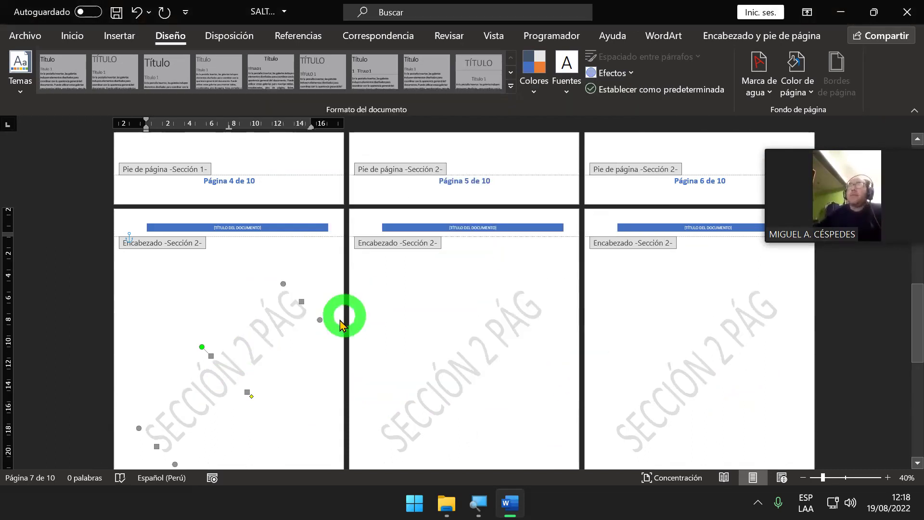
Close header and footer editing and return to the document body.
scroll(263, 358, up, 1)
scroll(264, 358, up, 3)
scroll(315, 351, up, 3)
scroll(344, 340, up, 3)
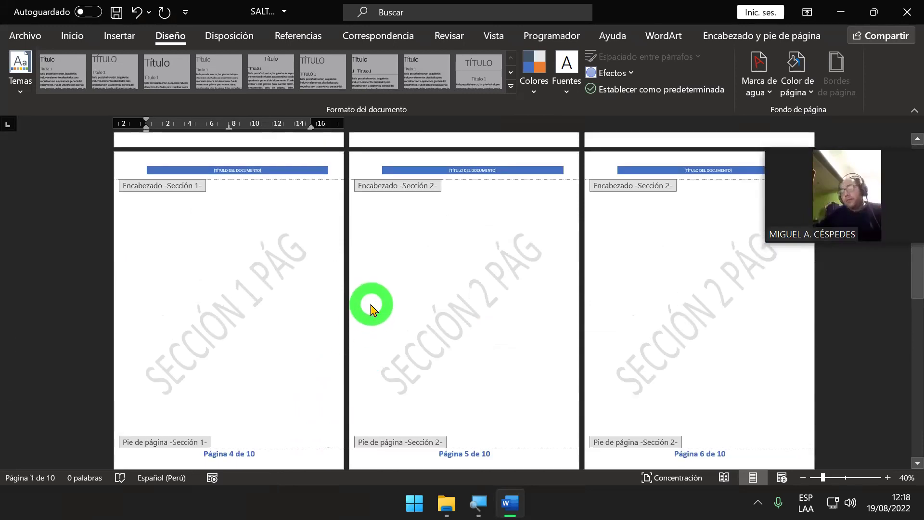
double_click(406, 270)
Delete extra pages after page 1, bringing the document down to six pages.
scroll(403, 272, down, 2)
scroll(403, 275, down, 1)
scroll(331, 311, up, 1)
scroll(331, 310, up, 1)
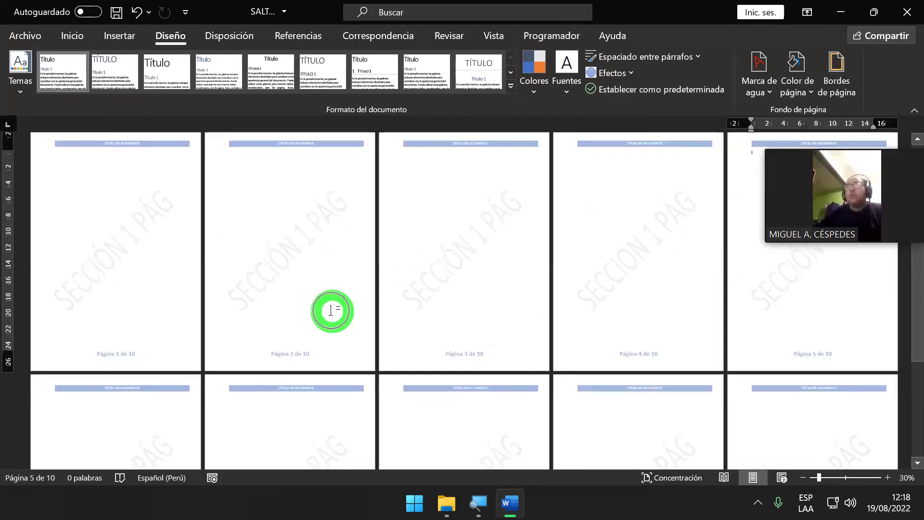
click(294, 189)
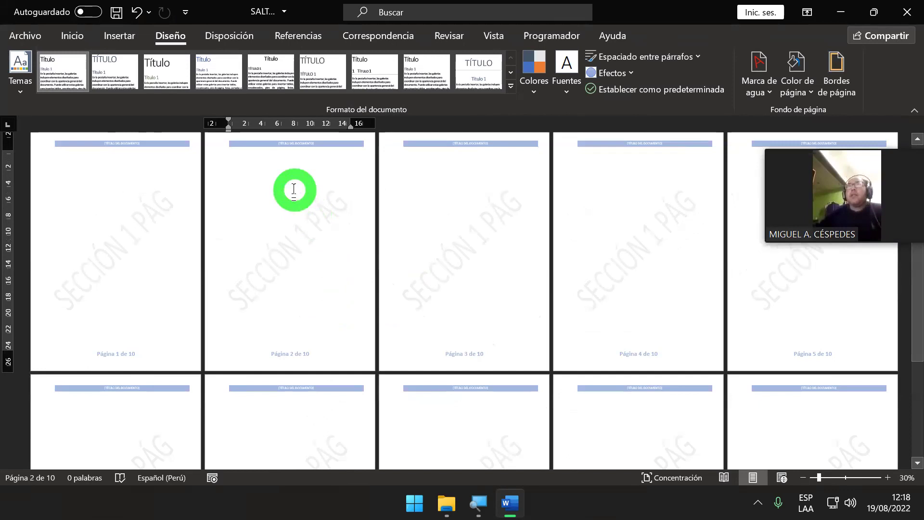
key(ctrl+z)
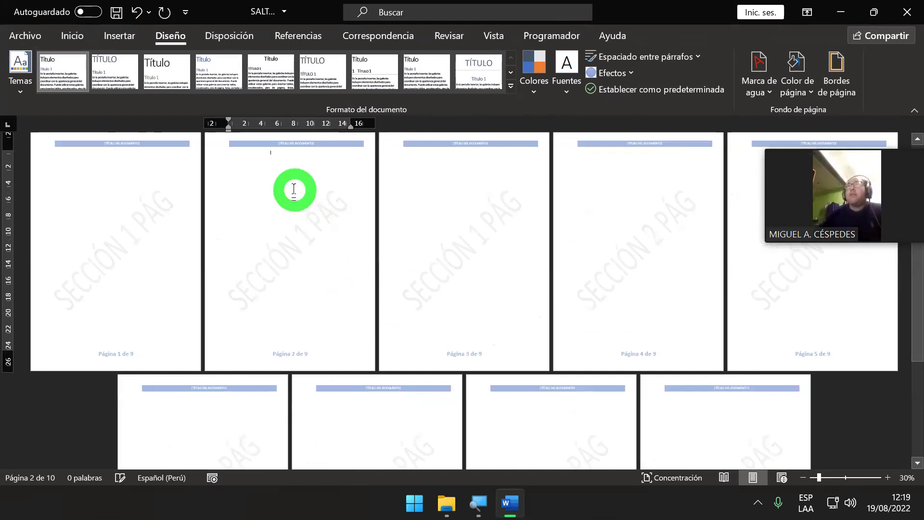
key(ctrl+z)
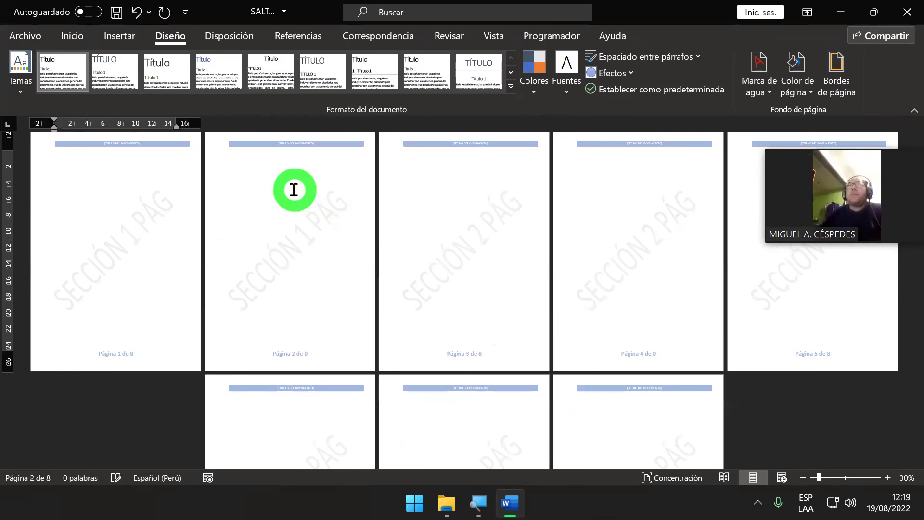
key(Delete)
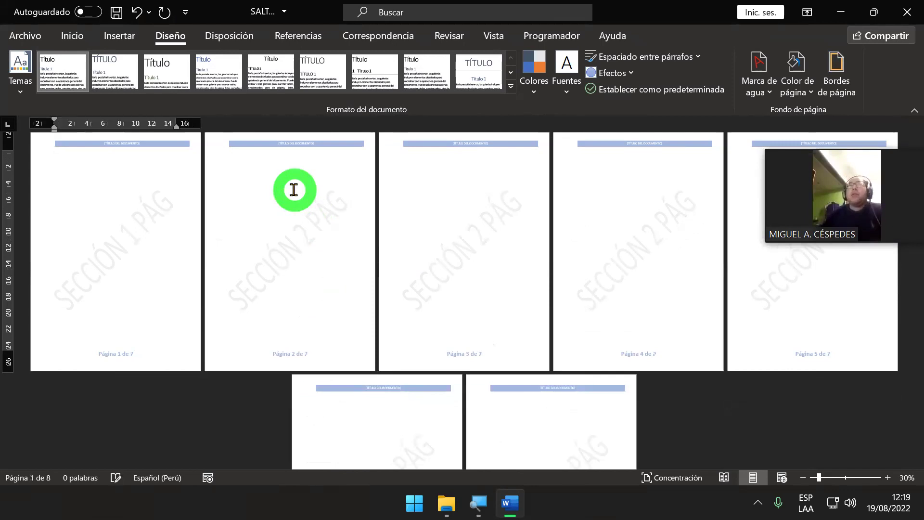
key(Delete)
Remove more extra pages until three remain.
key(Delete)
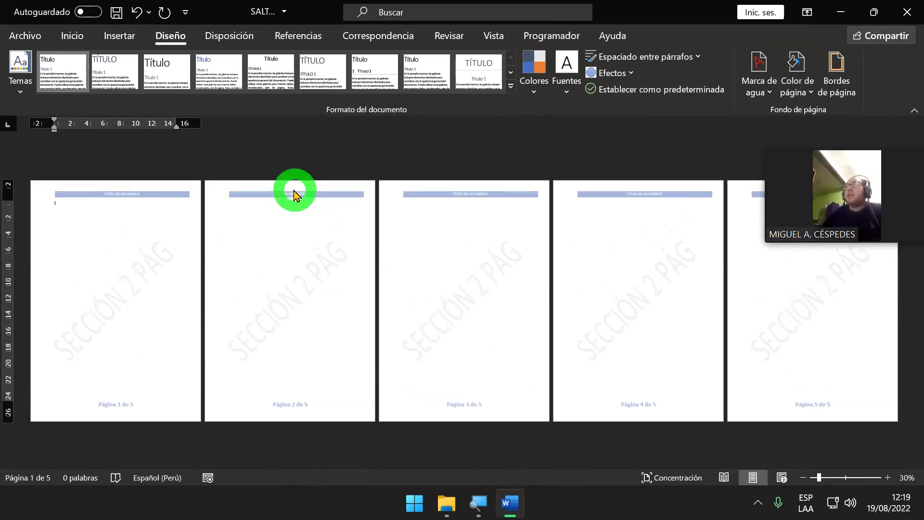
key(Down)
key(Down)
key(Up)
key(Down)
key(Delete)
key(Delete)
key(Down)
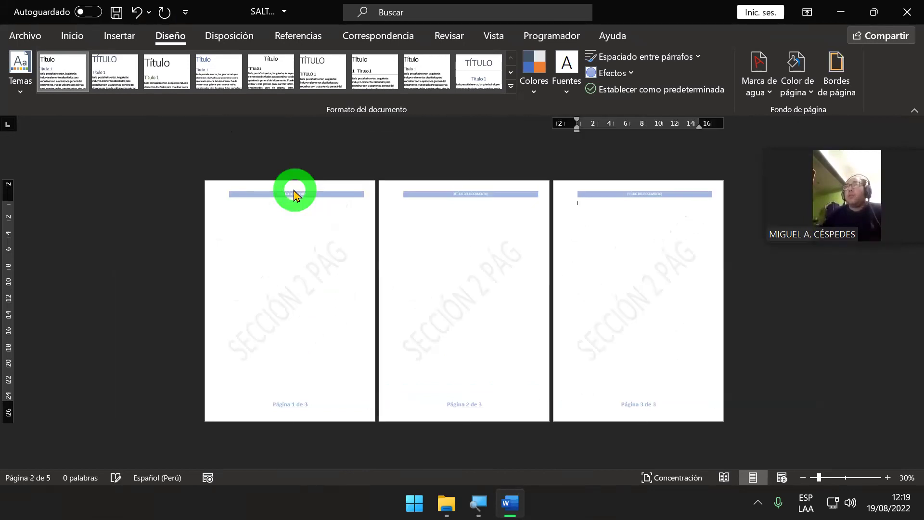
key(Up)
key(Up)
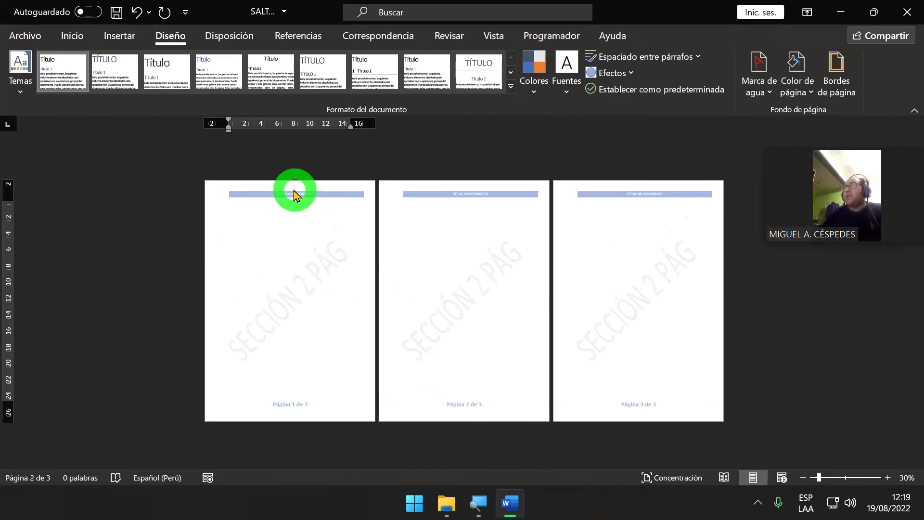
key(Down)
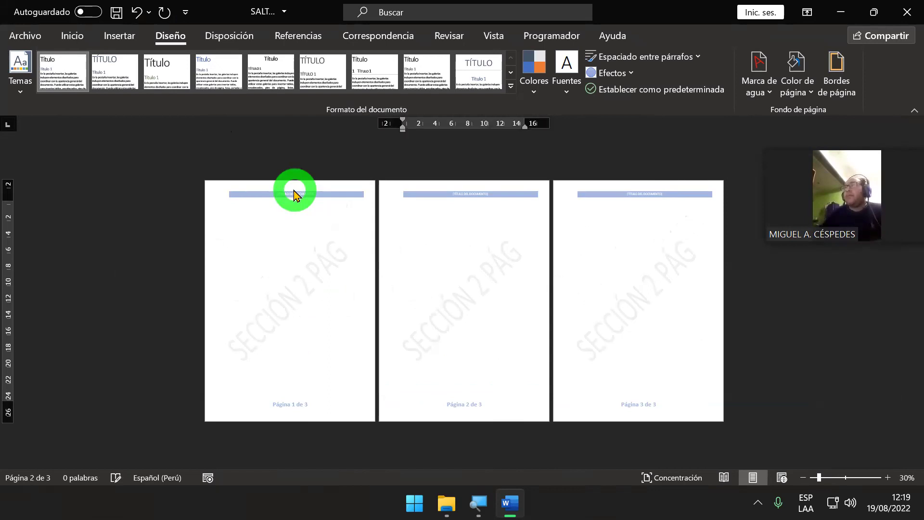
Restore several removed pages by inserting page breaks.
key(ctrl+Return)
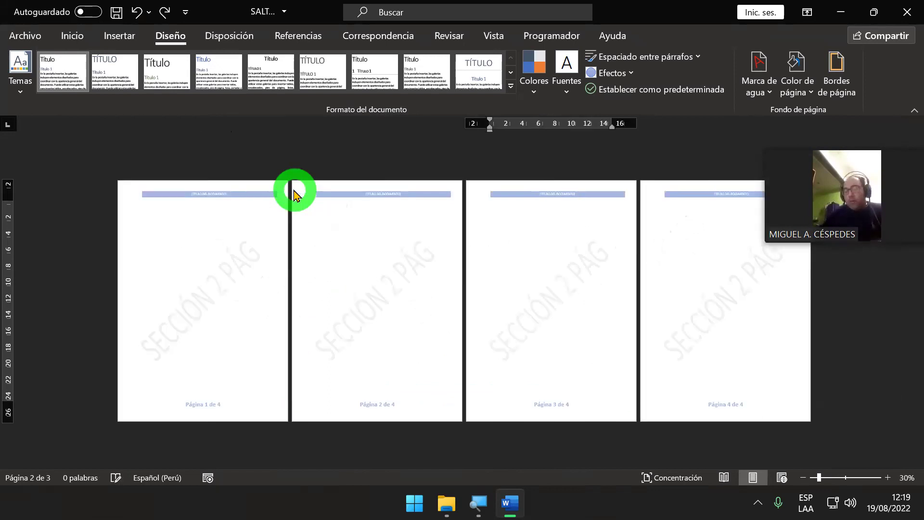
key(Up)
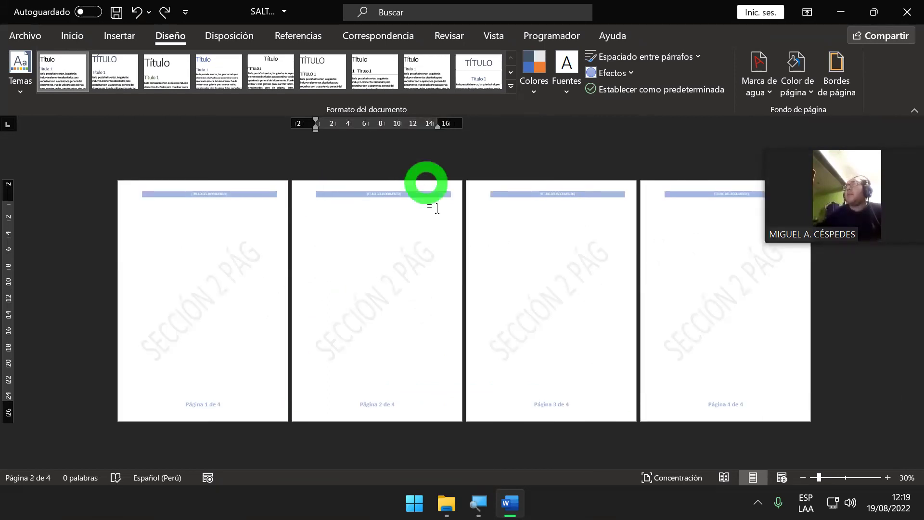
ctrl+scroll(416, 235, down, 2)
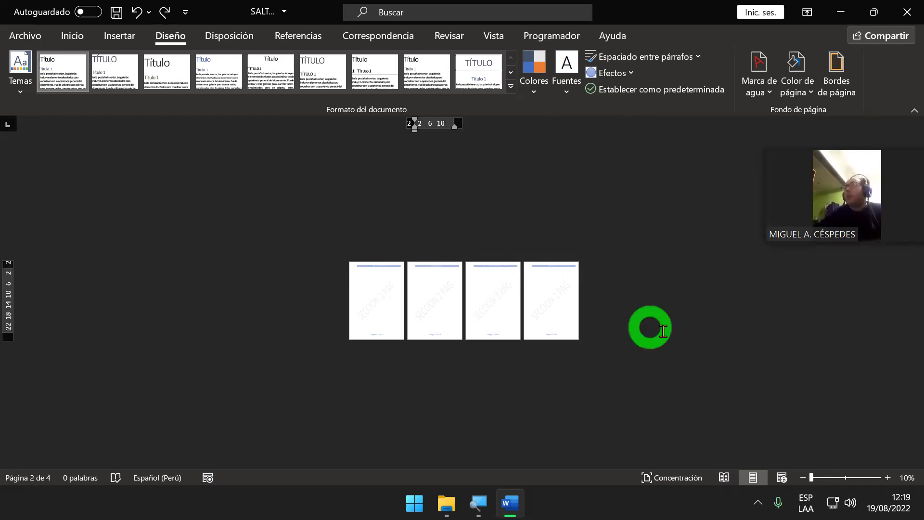
key(ctrl+Return)
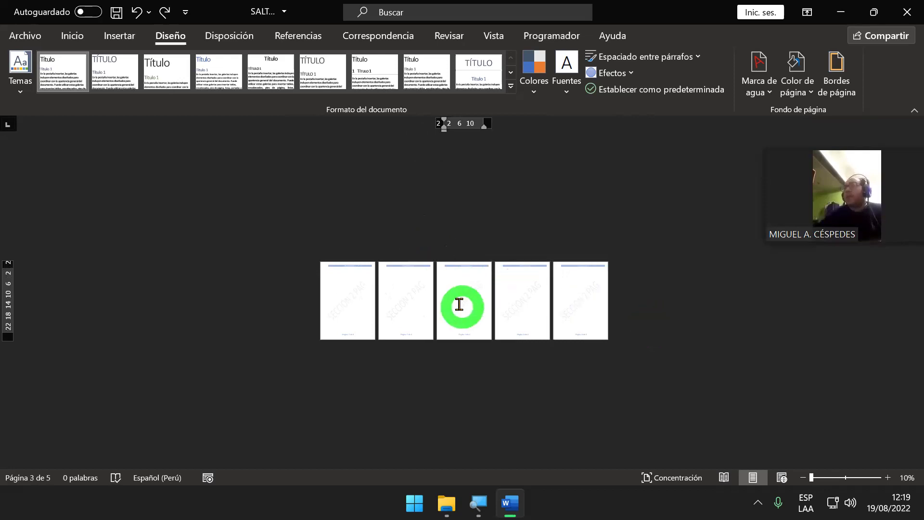
key(Up)
key(ctrl+Return)
key(ctrl+Return)
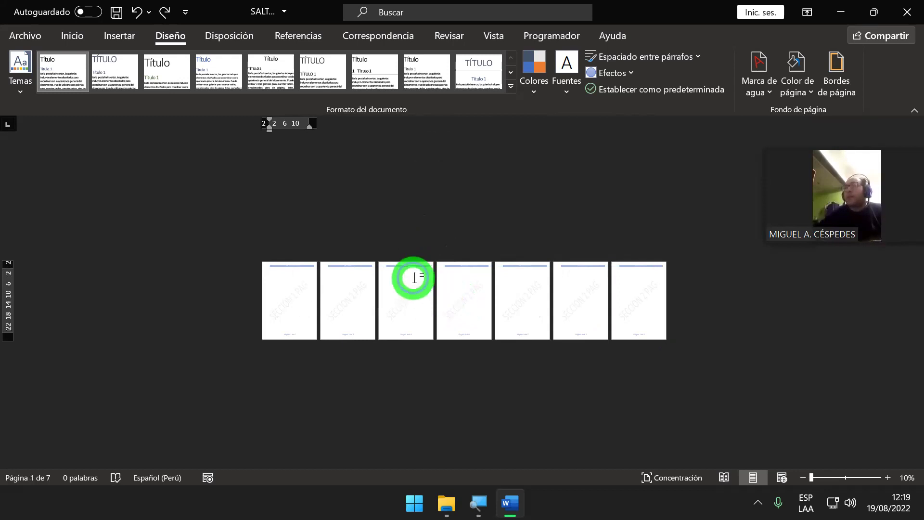
Remove the extra pages again until only two pages remain.
click(413, 276)
key(ctrl+z)
key(ctrl+z)
key(ctrl+z)
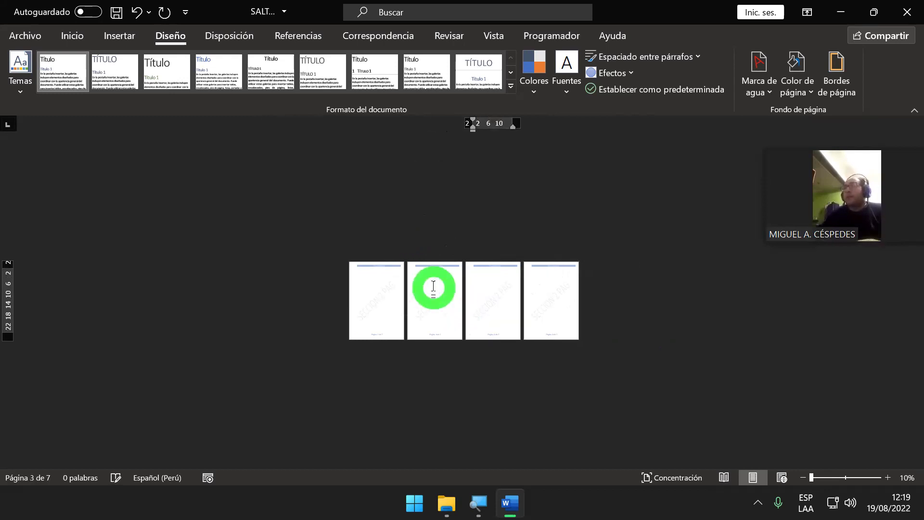
key(ctrl+z)
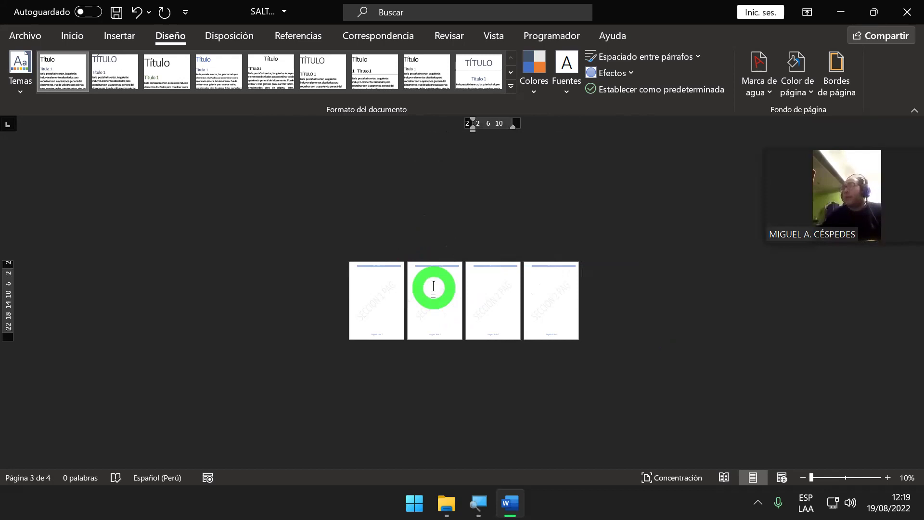
key(ctrl+z)
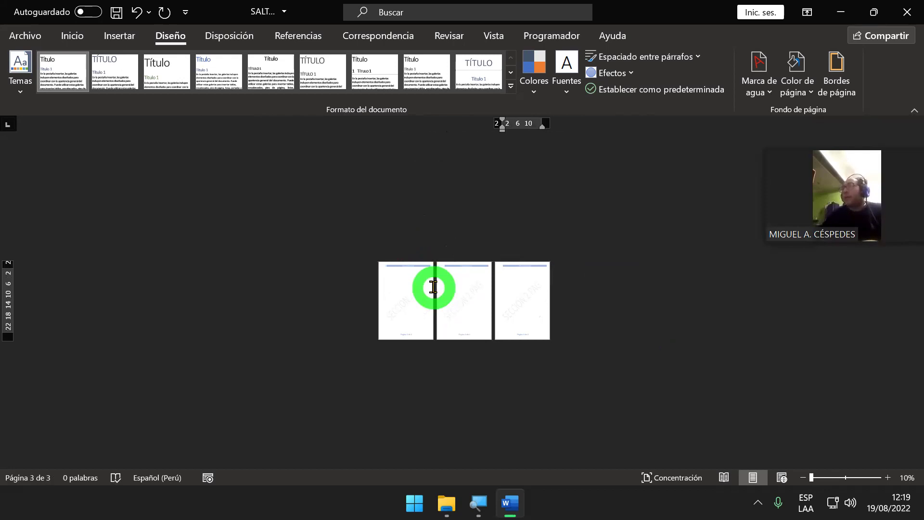
click(457, 284)
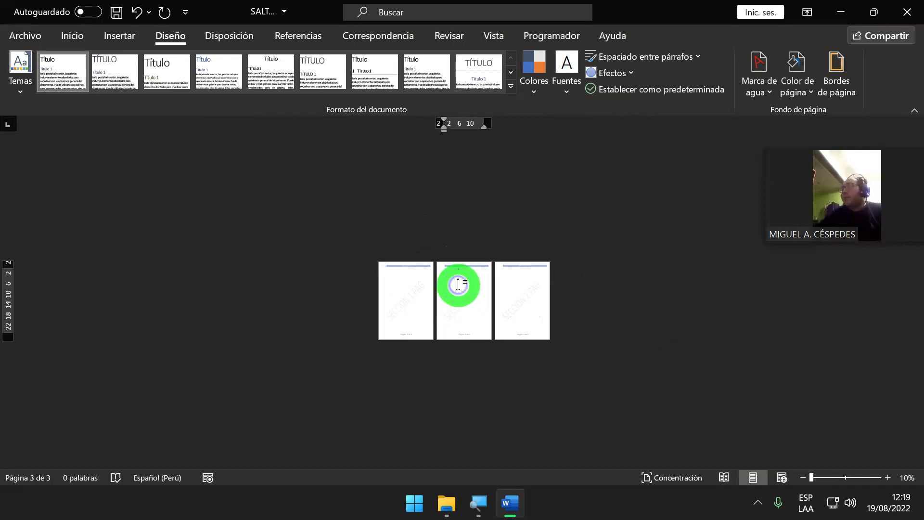
click(484, 309)
key(ctrl+Return)
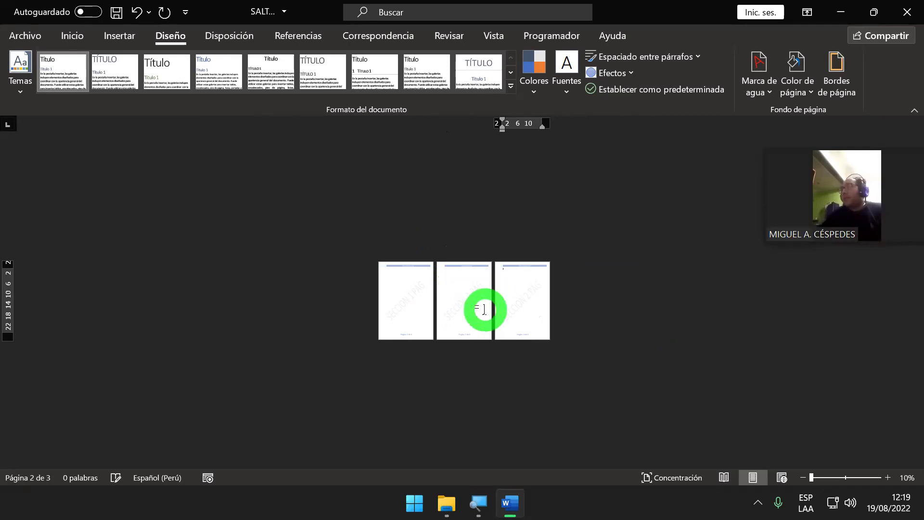
key(BackSpace)
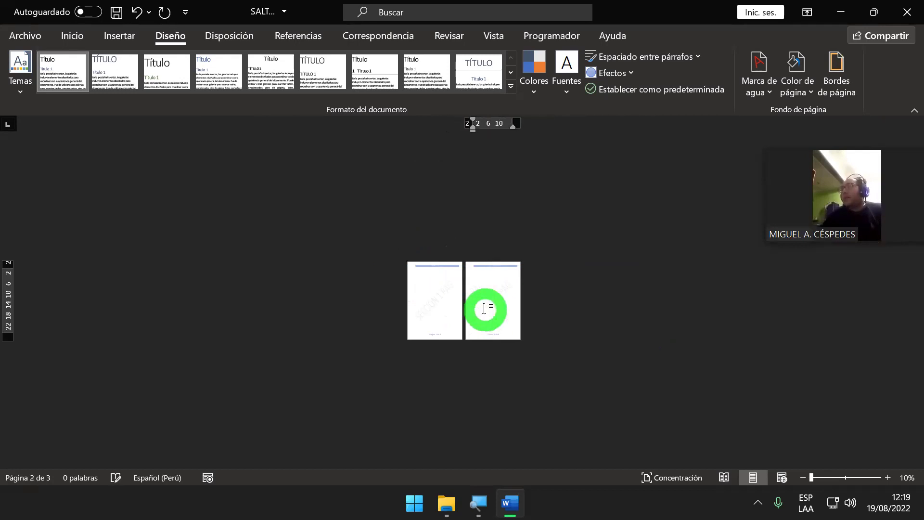
ctrl+scroll(594, 307, up, 3)
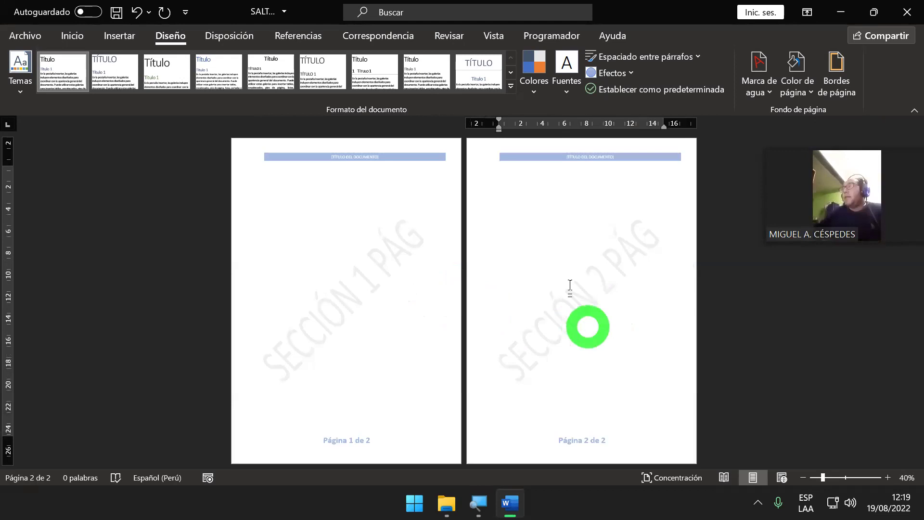
Enter page header editing briefly, then return to the document body.
double_click(373, 156)
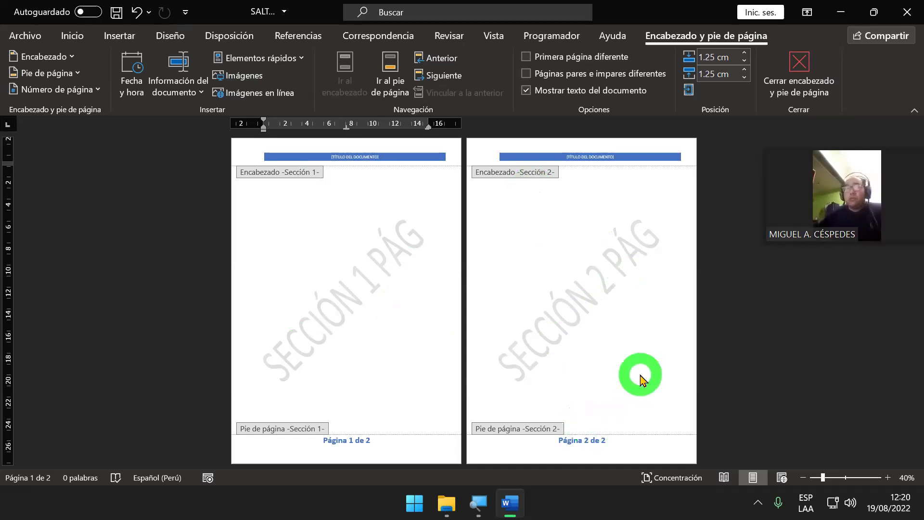
double_click(417, 246)
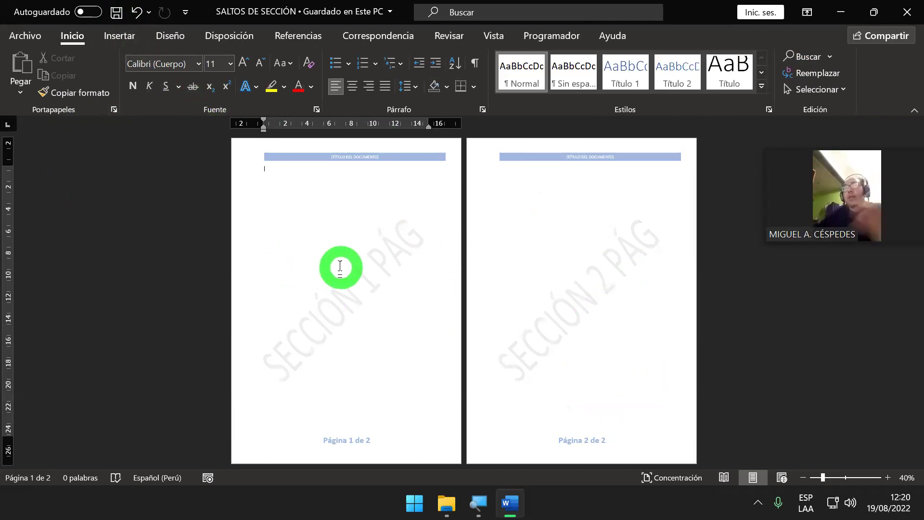
ctrl+scroll(335, 273, down, 1)
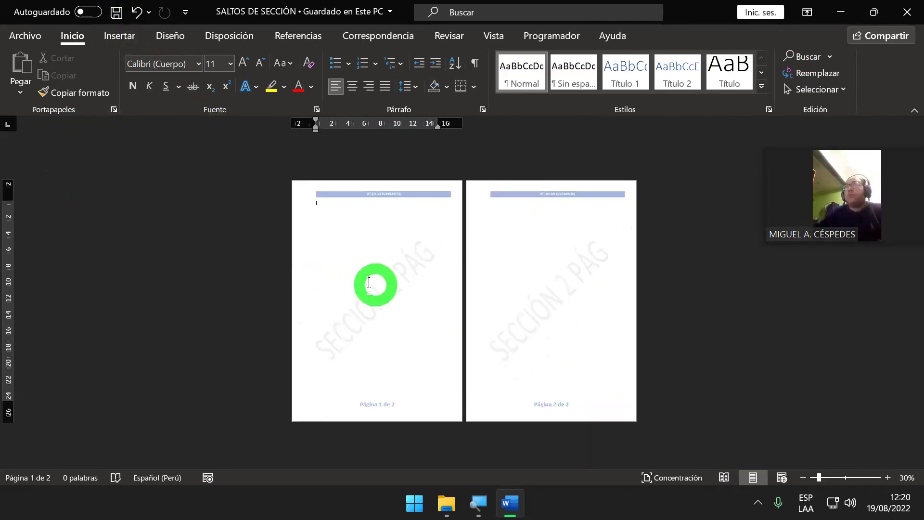
ctrl+scroll(368, 283, up, 1)
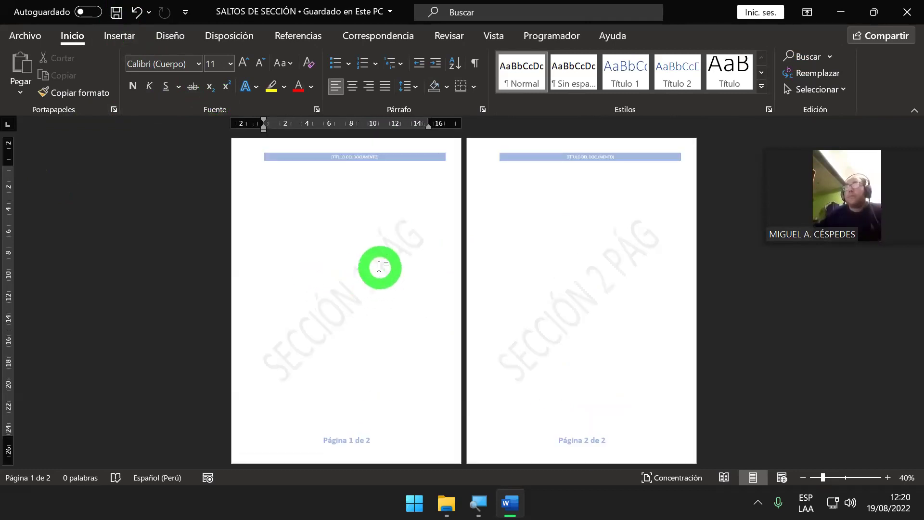
Remove the stray page break so the document stays at two pages.
key(ctrl+Return)
click(379, 267)
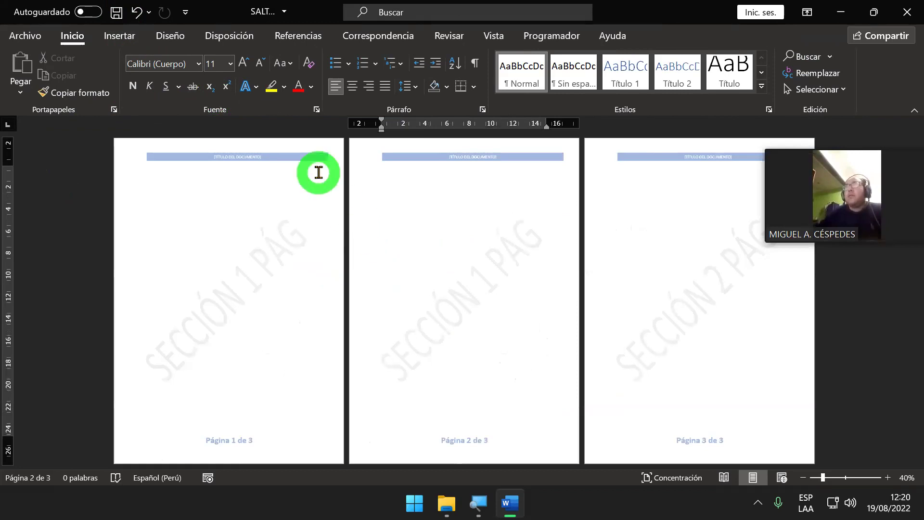
key(BackSpace)
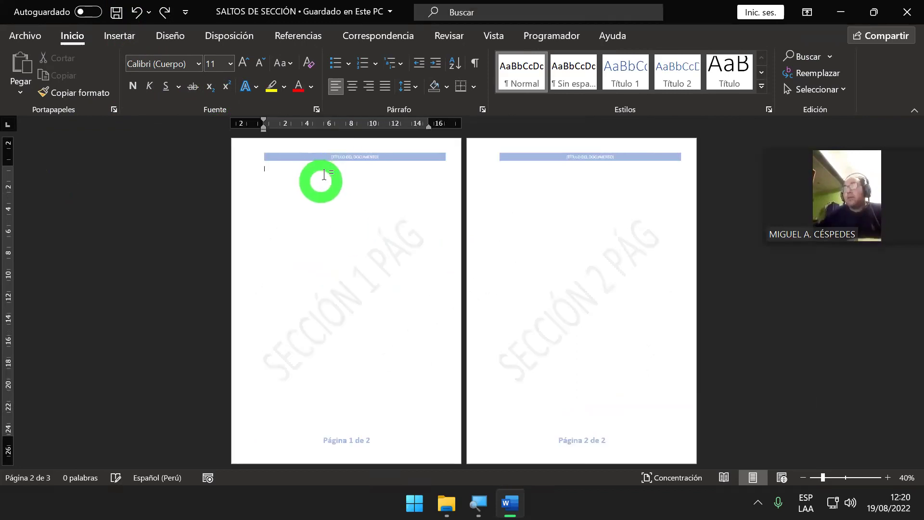
Give the SECCIÓN 1 PÁG watermark an orange font colour.
double_click(333, 148)
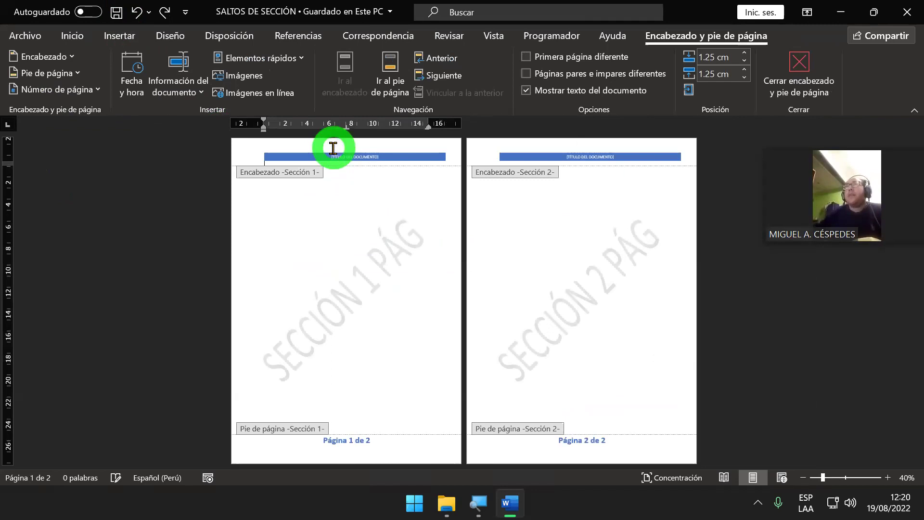
click(386, 238)
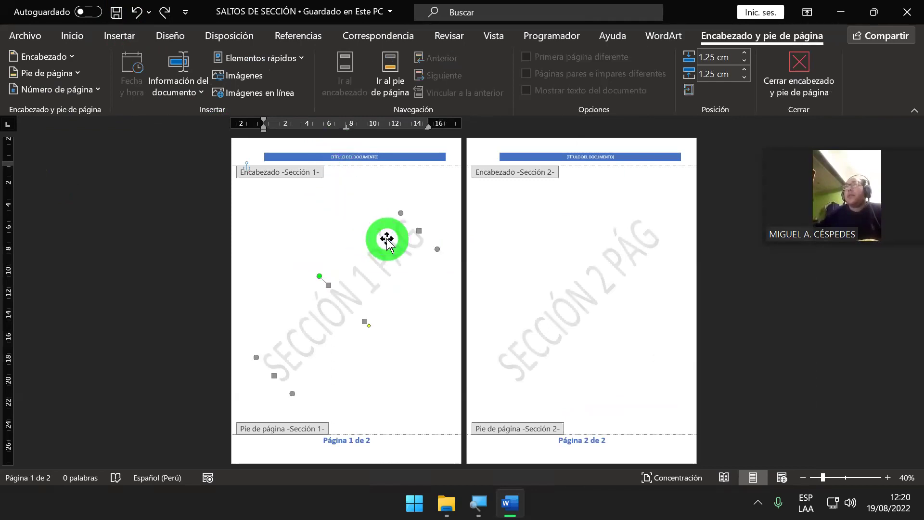
click(403, 217)
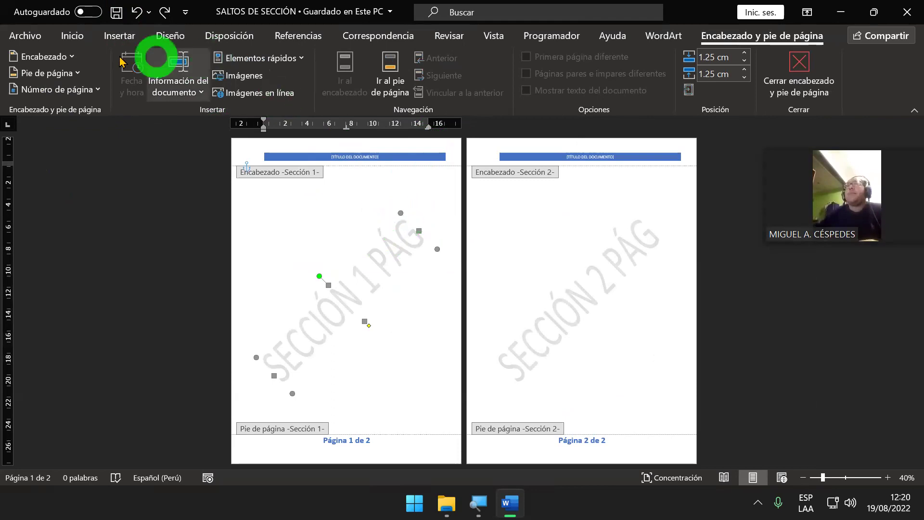
click(72, 36)
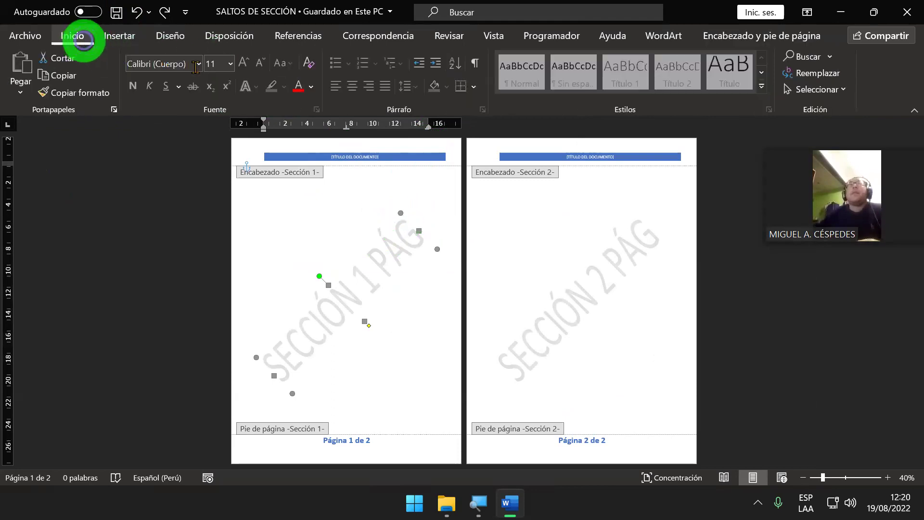
click(311, 86)
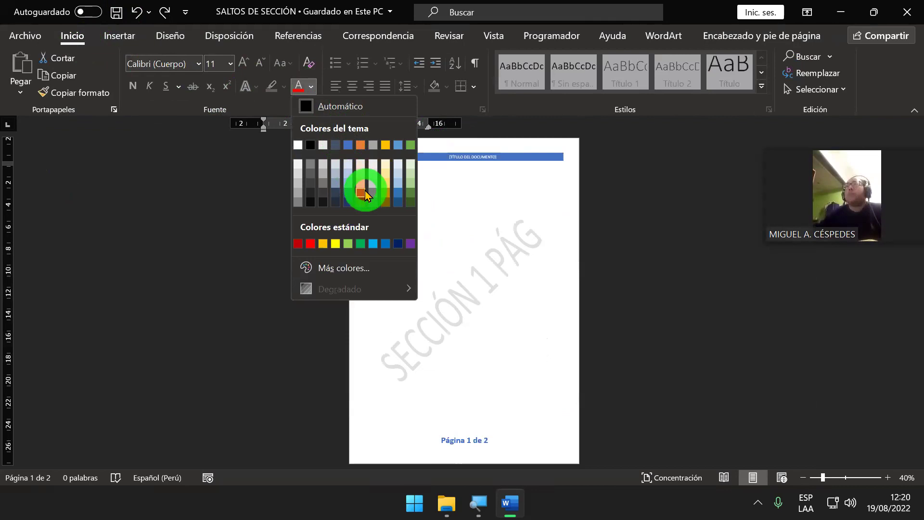
click(362, 192)
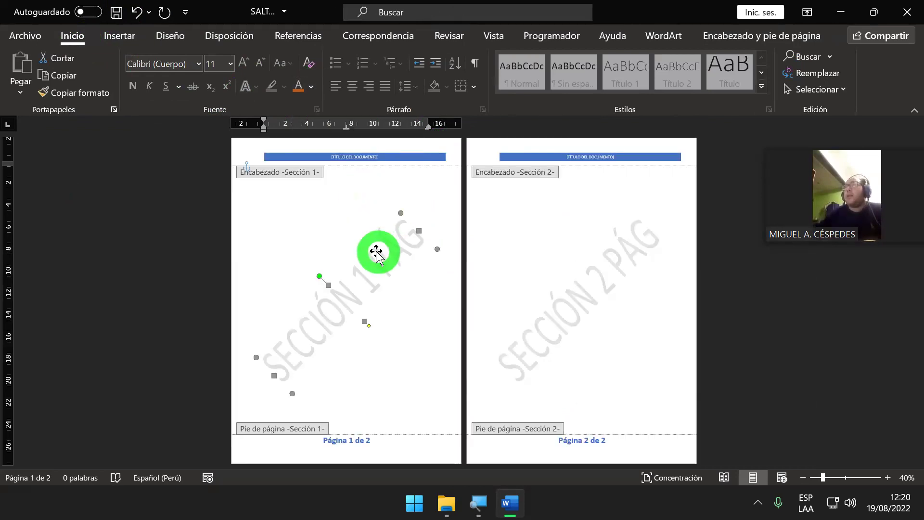
Make the SECCIÓN 1 PÁG WordArt text bold.
right_click(376, 251)
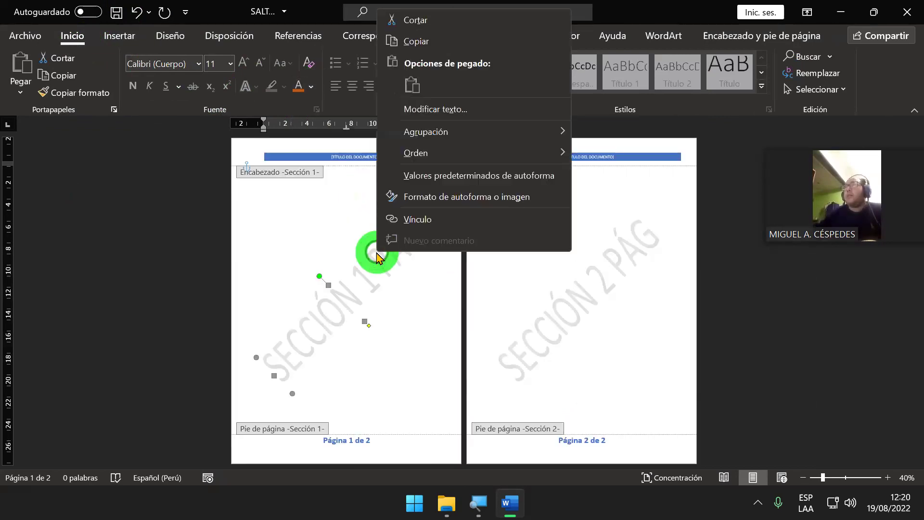
click(445, 109)
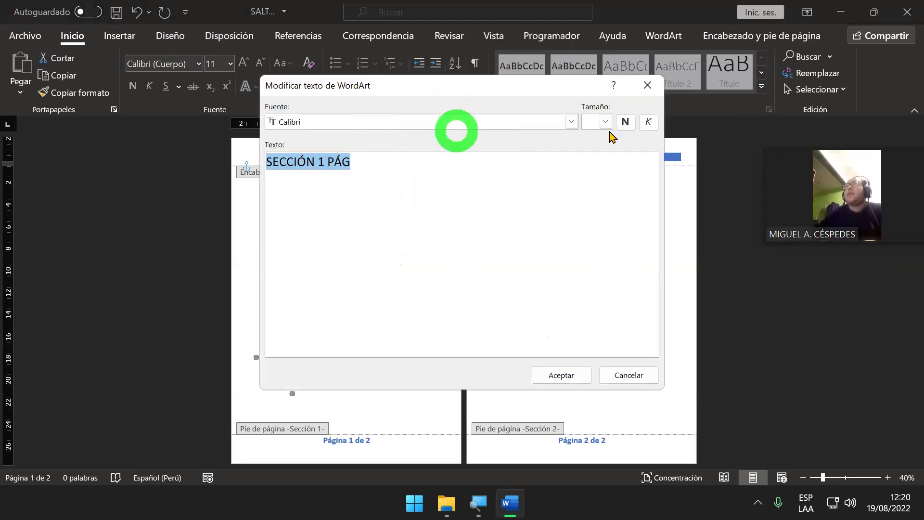
click(624, 122)
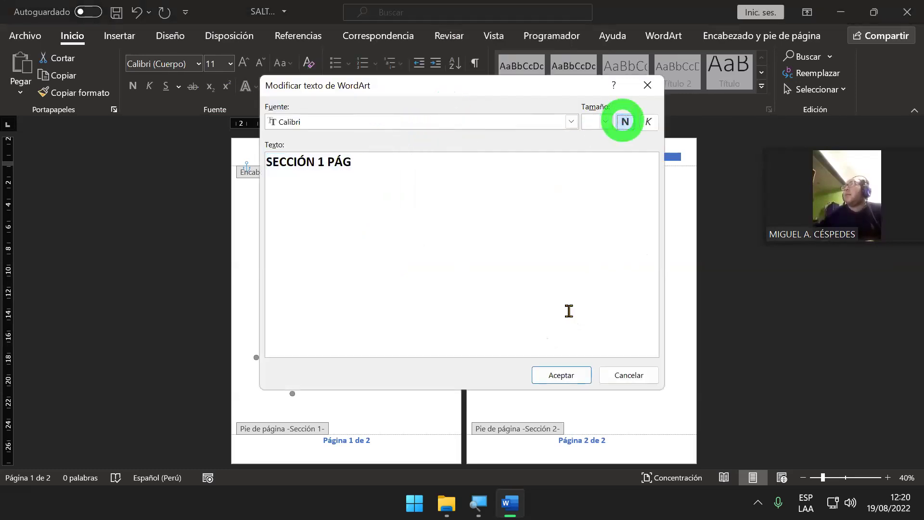
click(556, 319)
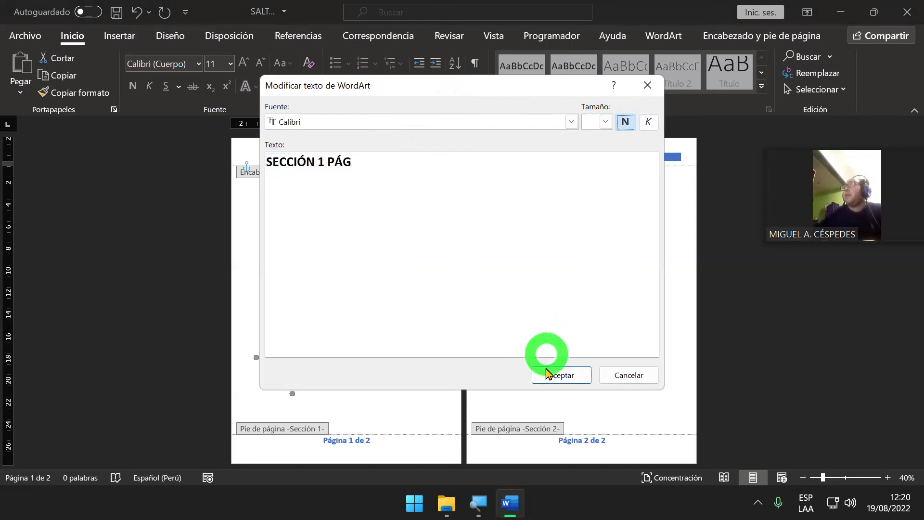
click(548, 375)
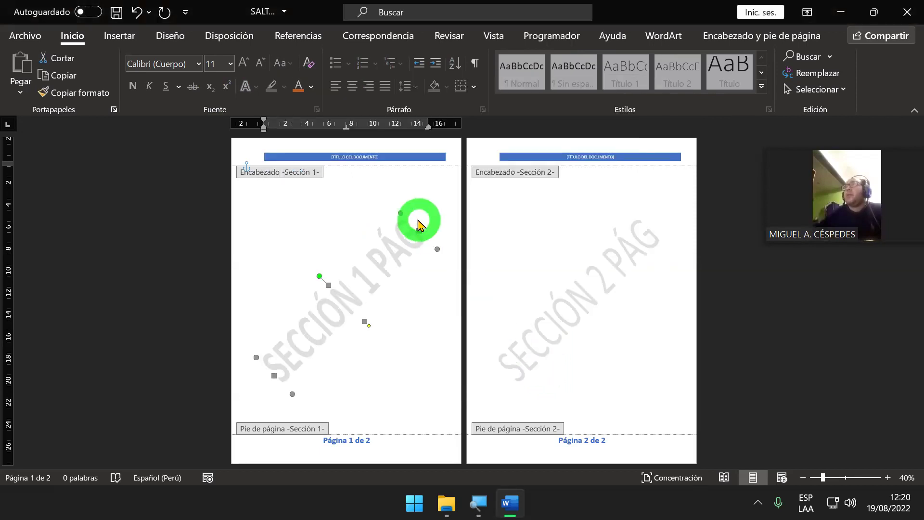
Fill the section 1 watermark with gold from the WordArt shape fill.
click(765, 36)
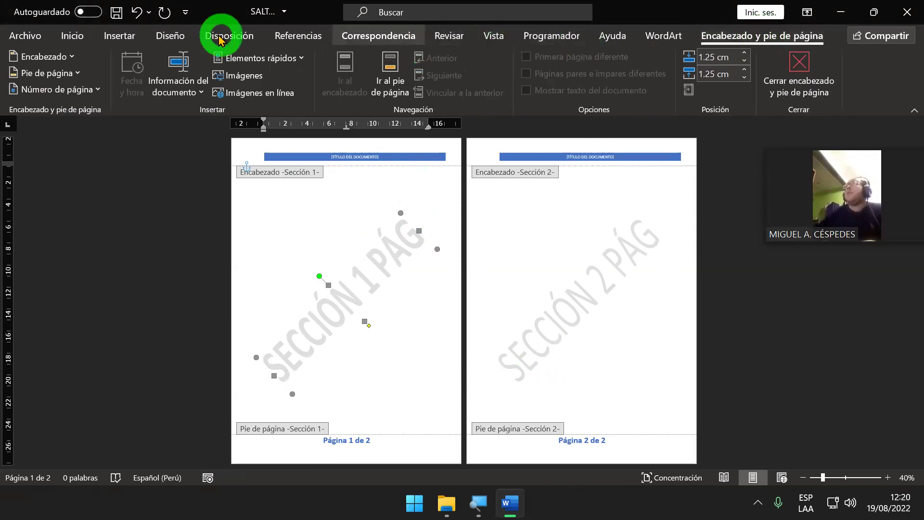
click(667, 37)
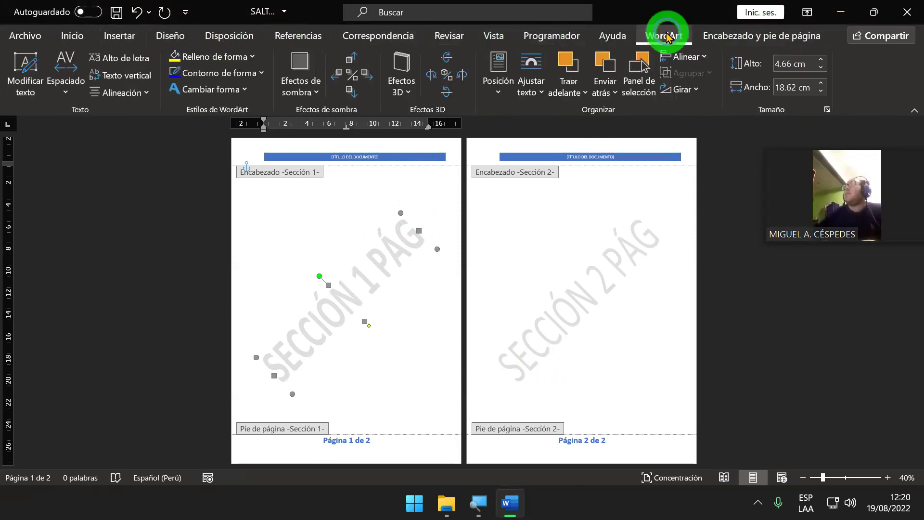
click(251, 57)
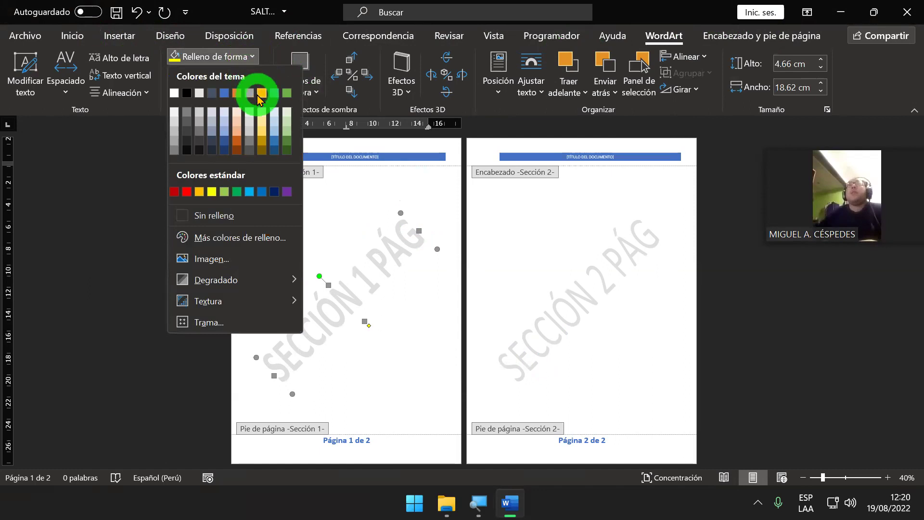
click(261, 92)
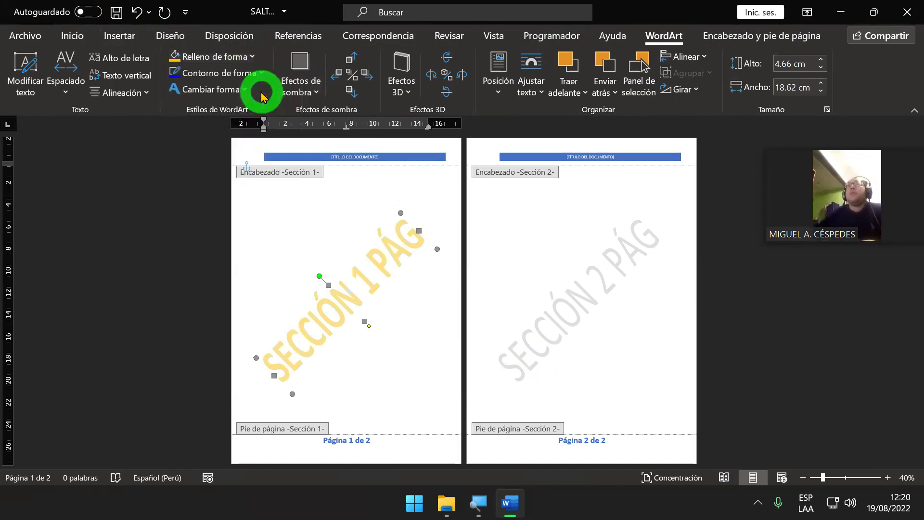
Switch to the page 2 header and select the SECCIÓN 2 PÁG watermark.
drag(558, 222, 610, 260)
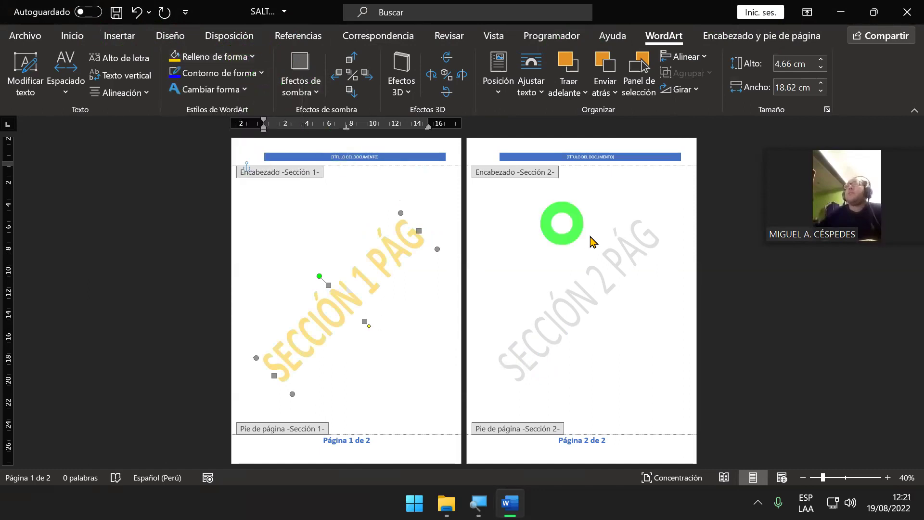
double_click(610, 259)
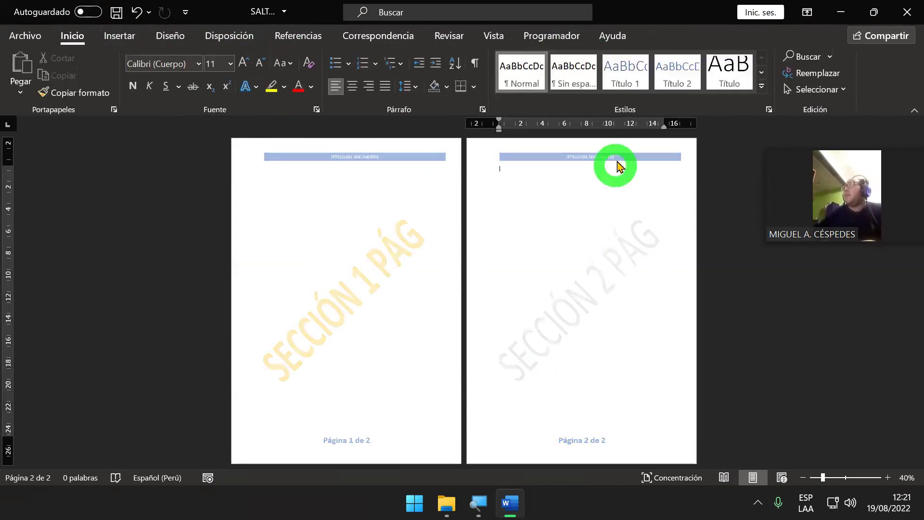
double_click(619, 147)
click(634, 240)
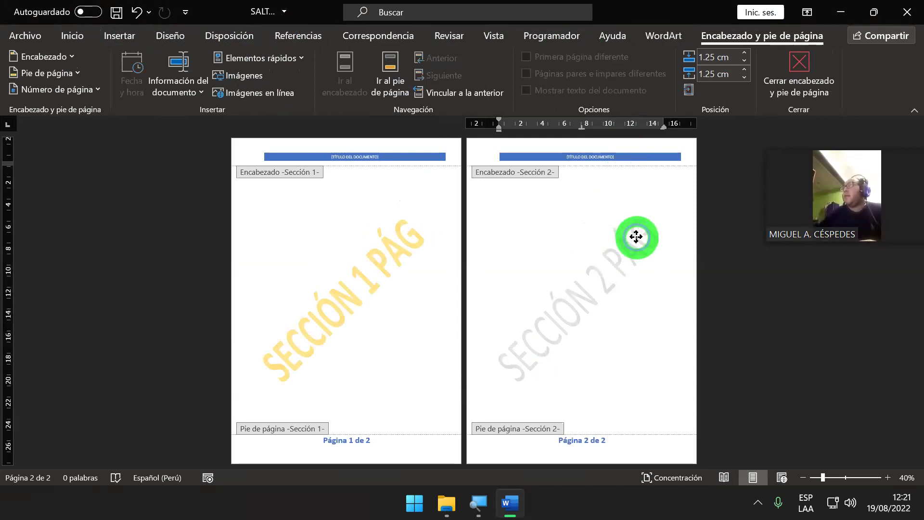
Fill the section 2 watermark with an orange theme colour.
right_click(615, 268)
mouse_move(654, 164)
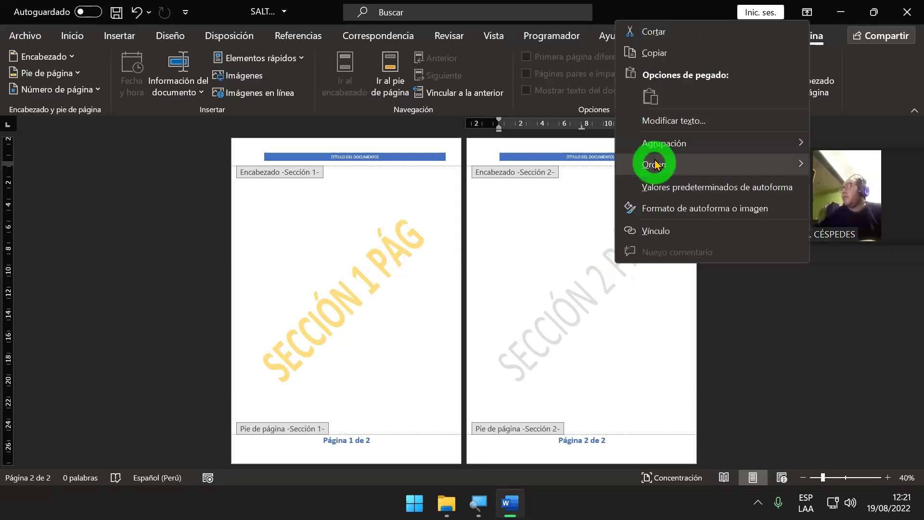
click(679, 120)
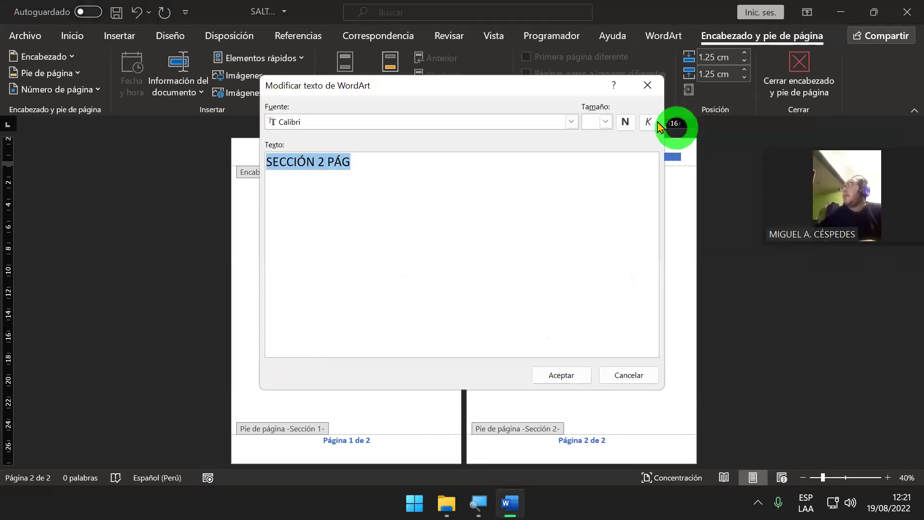
click(645, 83)
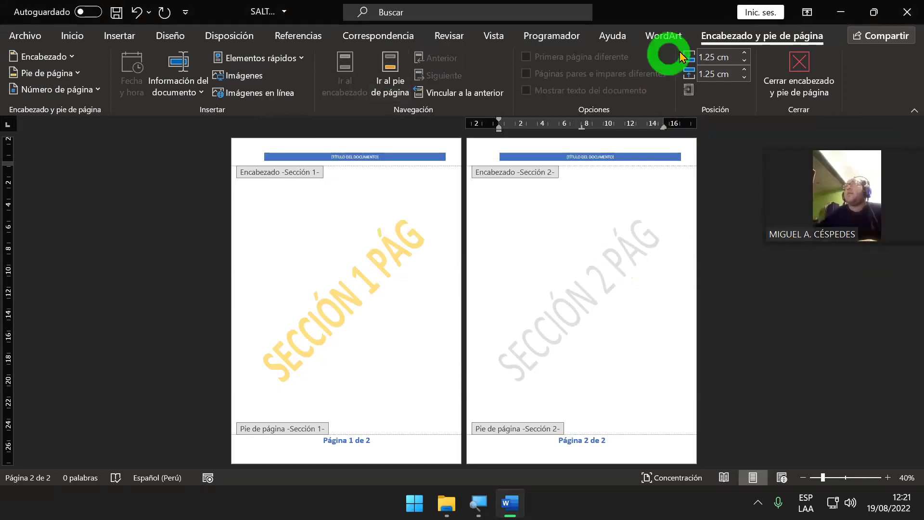
click(664, 36)
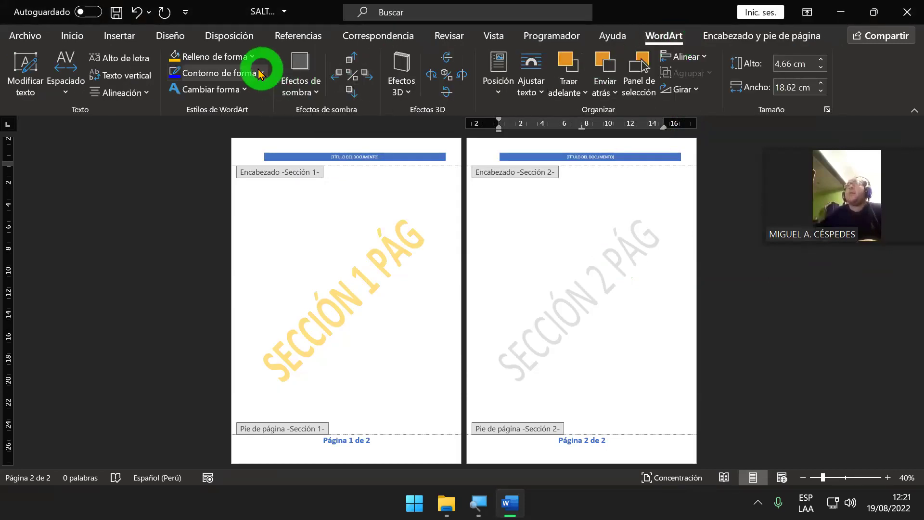
click(251, 57)
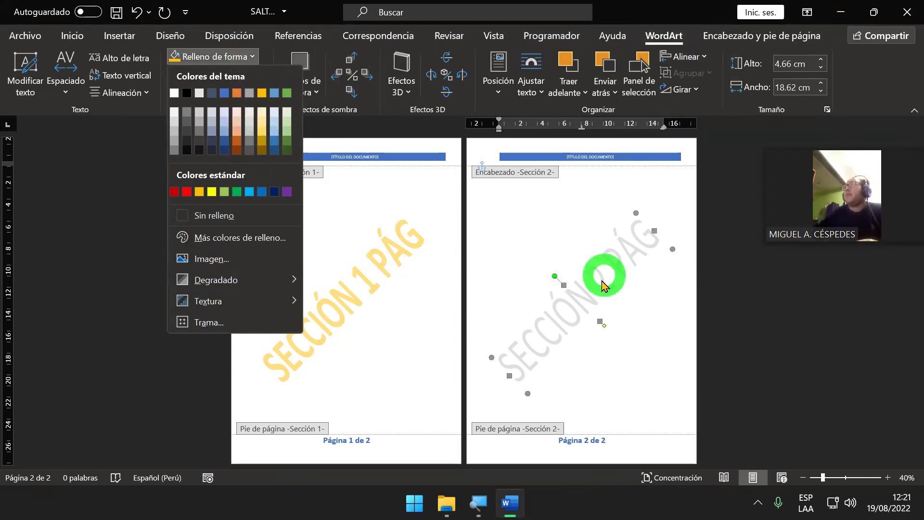
click(234, 143)
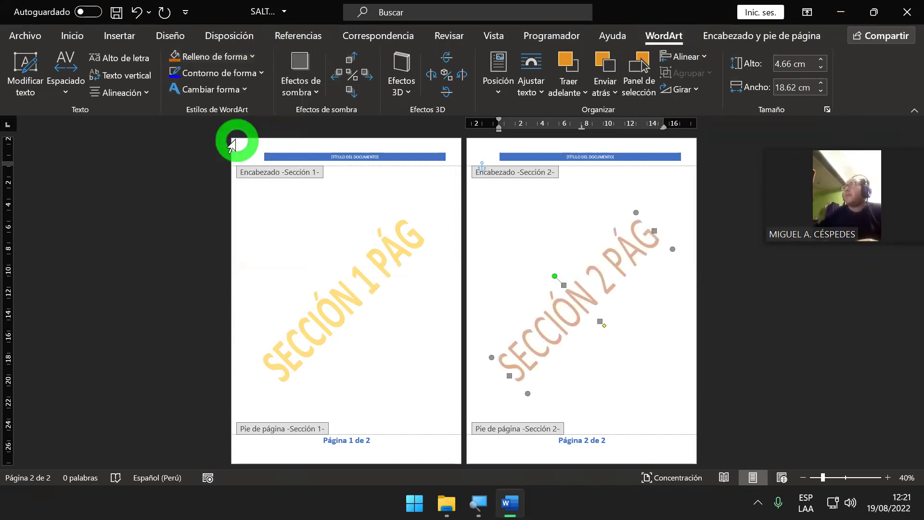
Bold the SECCIÓN 2 PÁG WordArt text and save the document.
click(66, 44)
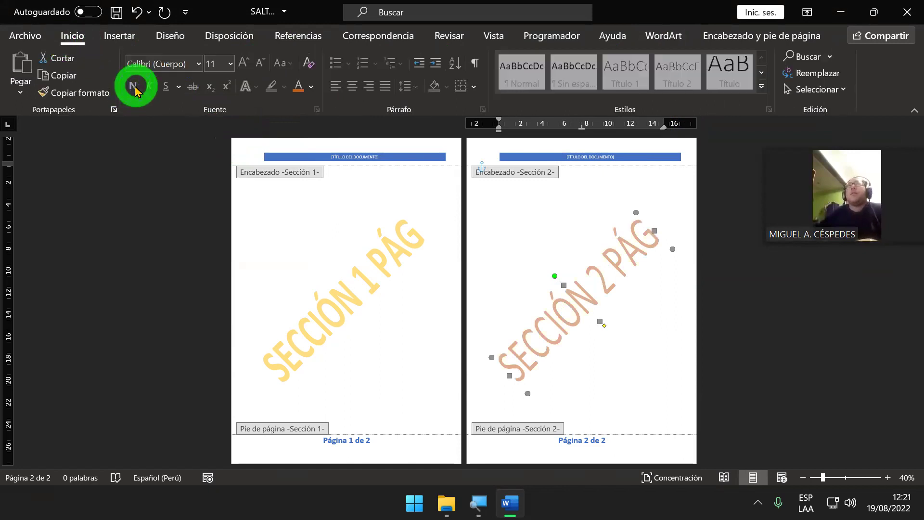
right_click(596, 275)
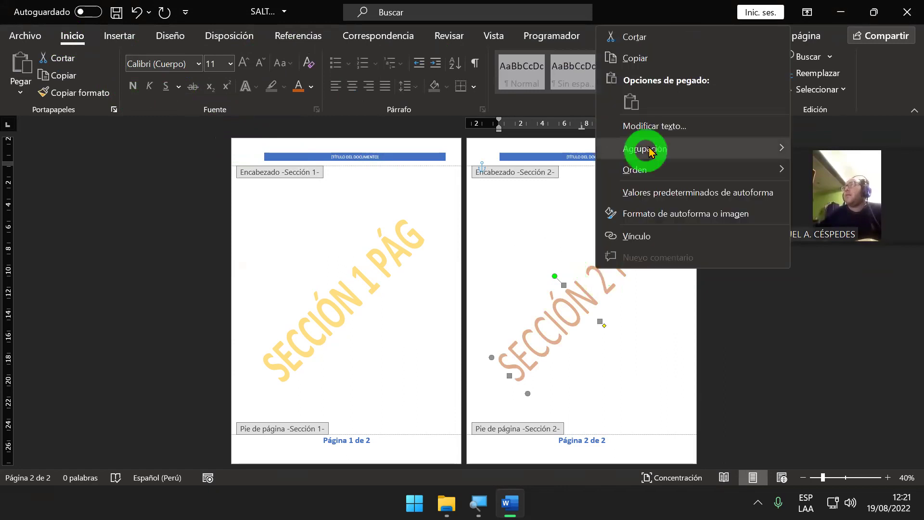
click(666, 127)
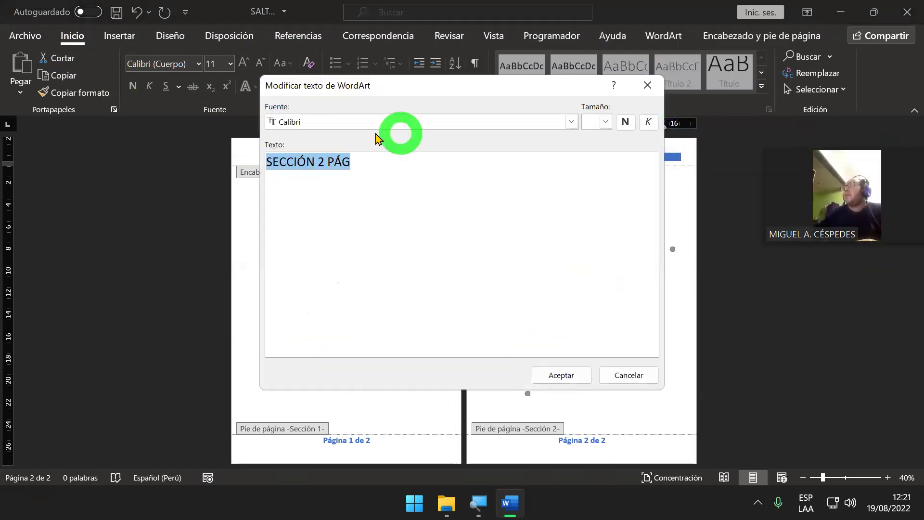
click(625, 122)
click(564, 375)
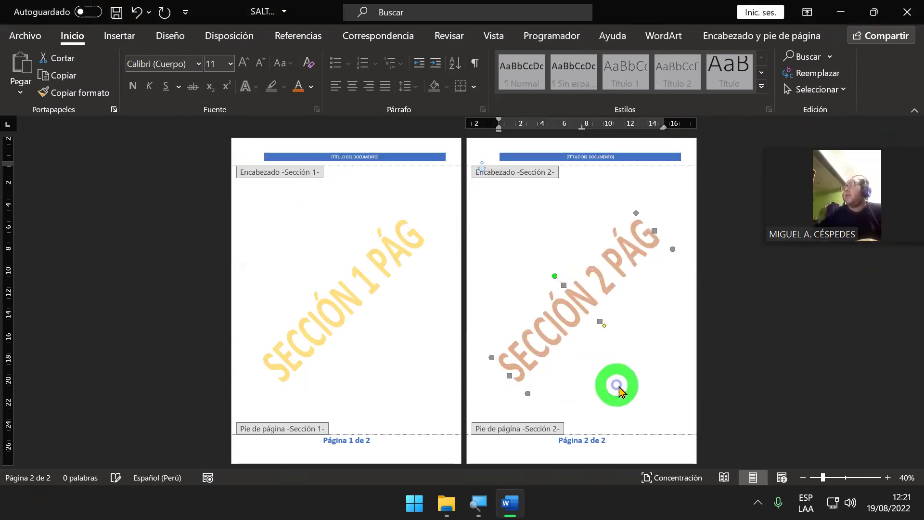
click(117, 12)
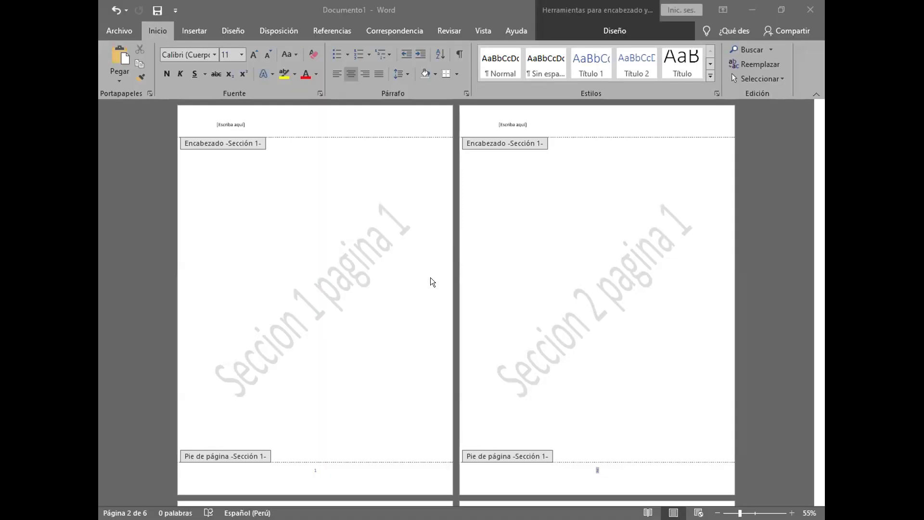
scroll(430, 277, down, 1)
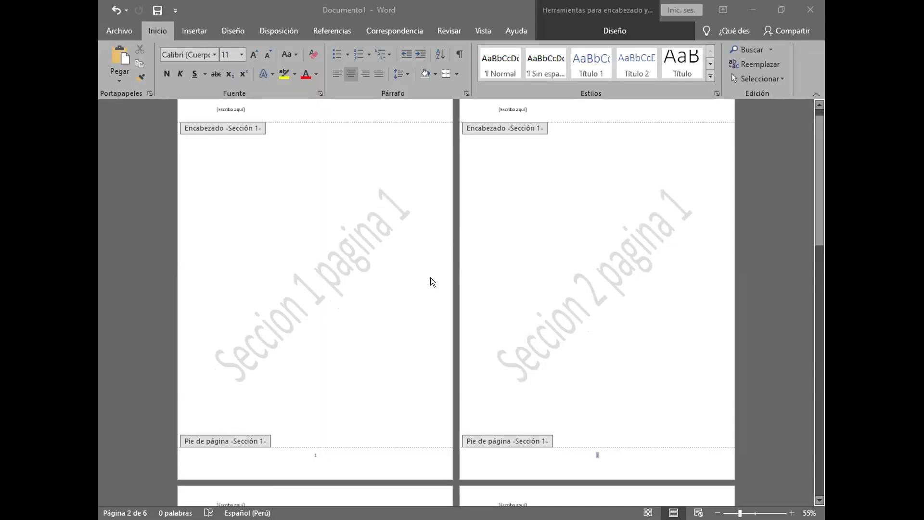
scroll(430, 282, down, 1)
scroll(430, 278, down, 3)
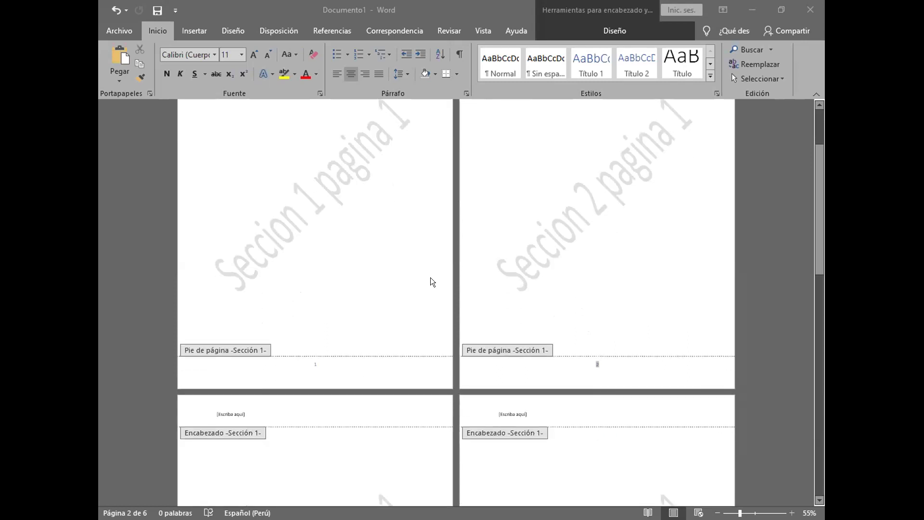
scroll(430, 278, down, 3)
scroll(430, 278, down, 3)
scroll(430, 277, down, 2)
scroll(430, 277, down, 2)
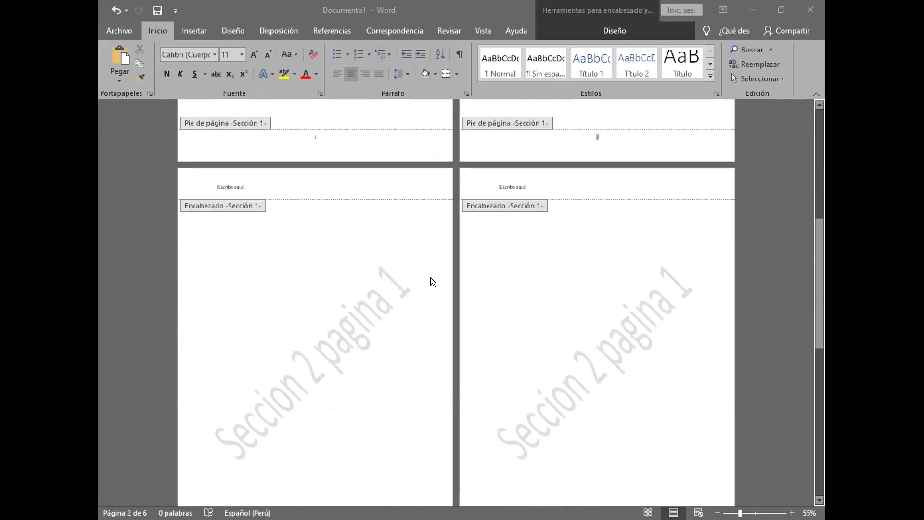
scroll(430, 282, down, 2)
scroll(430, 282, down, 2)
scroll(430, 282, down, 3)
scroll(431, 282, down, 2)
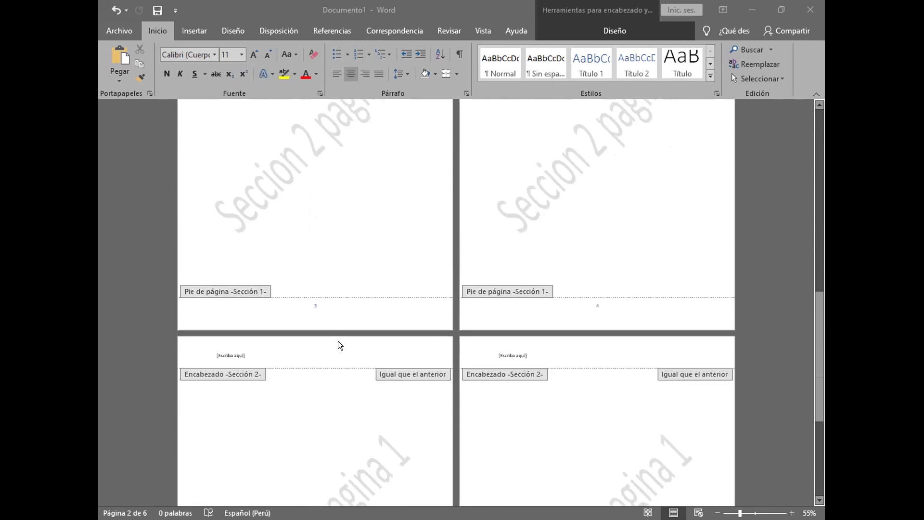
scroll(356, 279, down, 2)
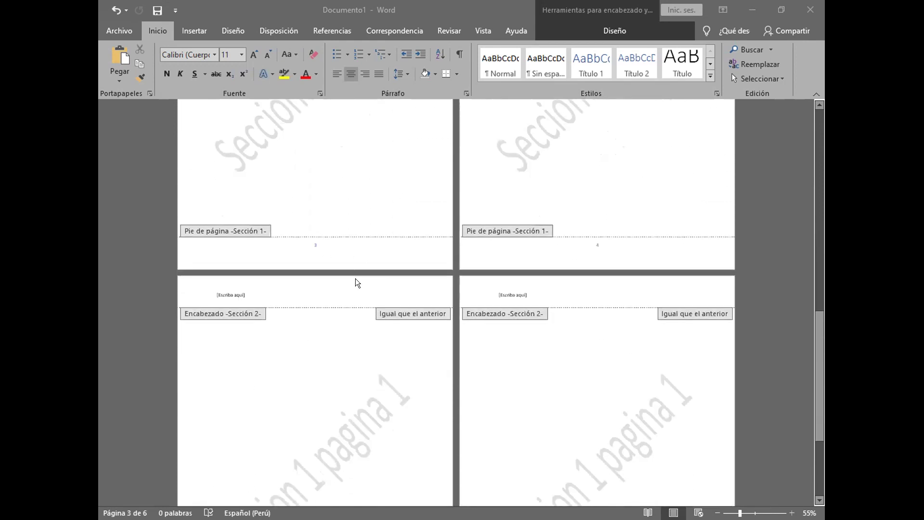
scroll(356, 279, down, 2)
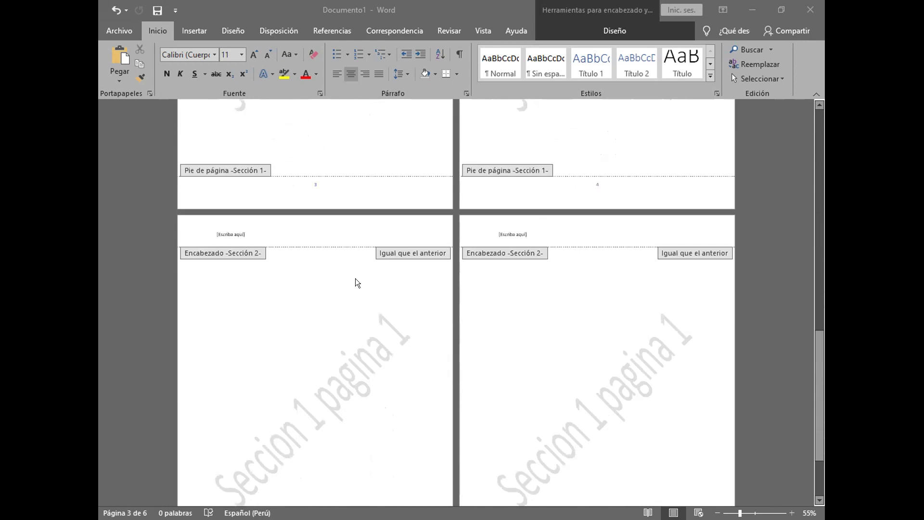
scroll(356, 278, down, 1)
scroll(355, 278, down, 1)
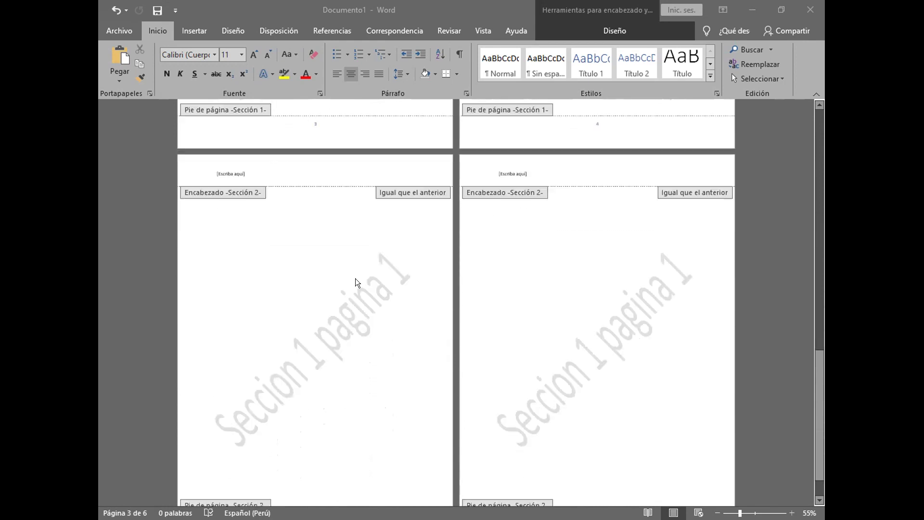
scroll(355, 278, down, 2)
scroll(355, 278, up, 2)
scroll(355, 278, up, 1)
scroll(355, 278, up, 1)
scroll(355, 278, up, 4)
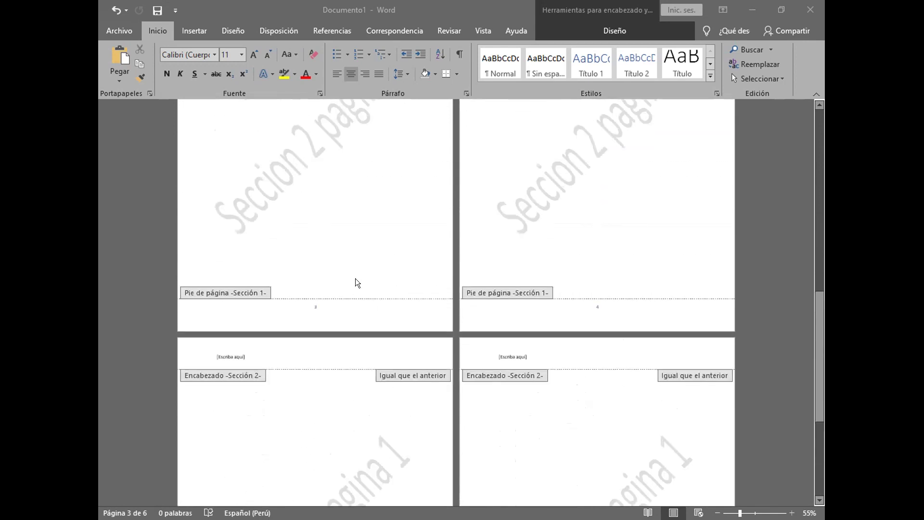
scroll(355, 278, up, 4)
scroll(355, 278, up, 4)
scroll(355, 278, up, 3)
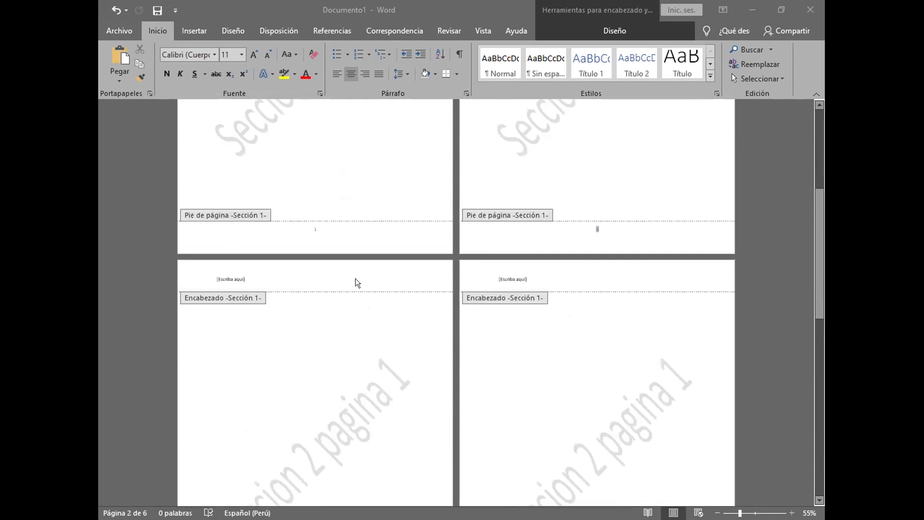
scroll(355, 278, down, 3)
scroll(355, 278, down, 3)
scroll(355, 278, down, 2)
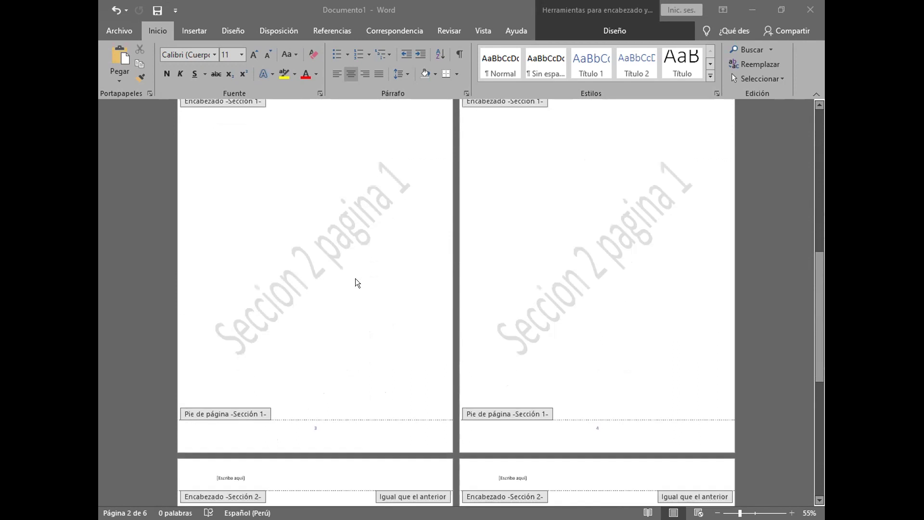
scroll(355, 278, down, 2)
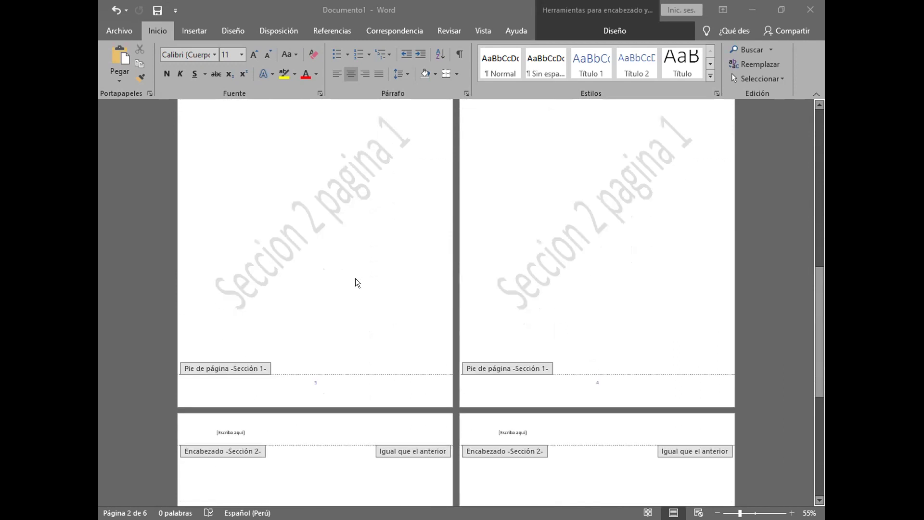
scroll(356, 282, up, 3)
scroll(355, 276, up, 6)
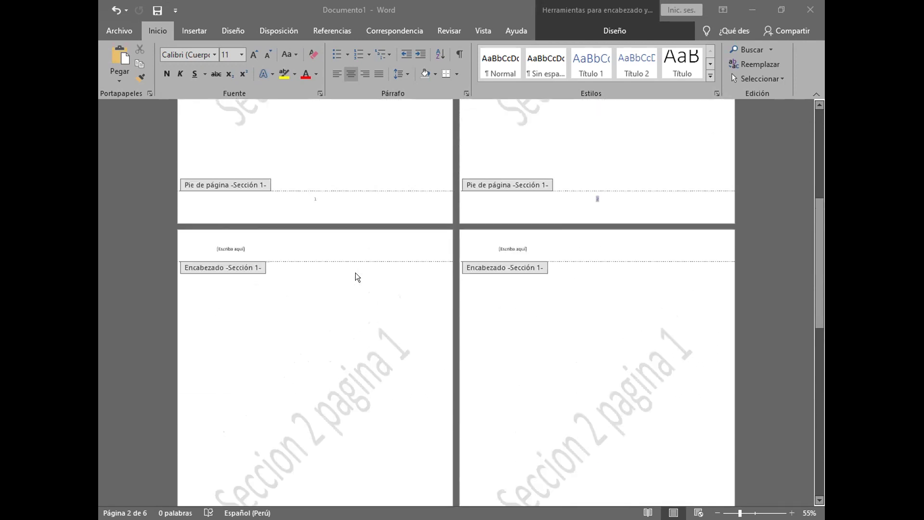
scroll(355, 273, up, 3)
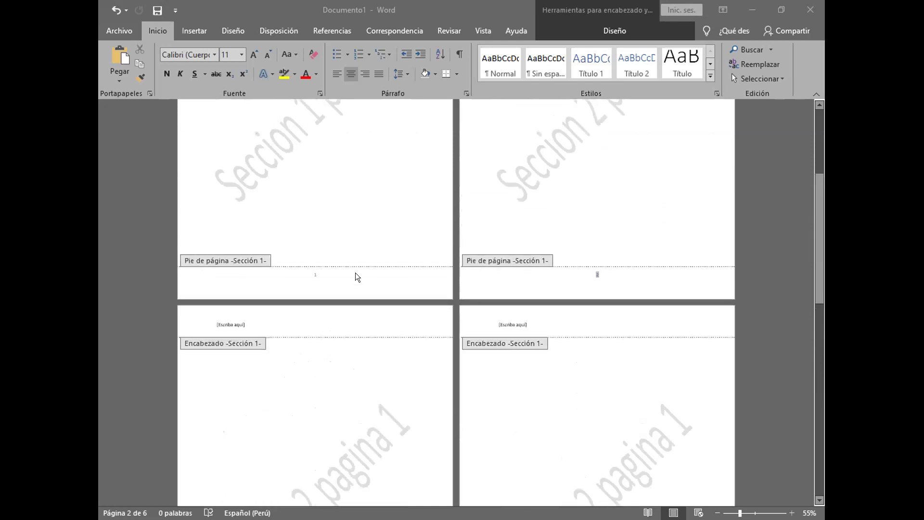
scroll(355, 272, up, 1)
scroll(355, 273, up, 3)
scroll(355, 272, up, 3)
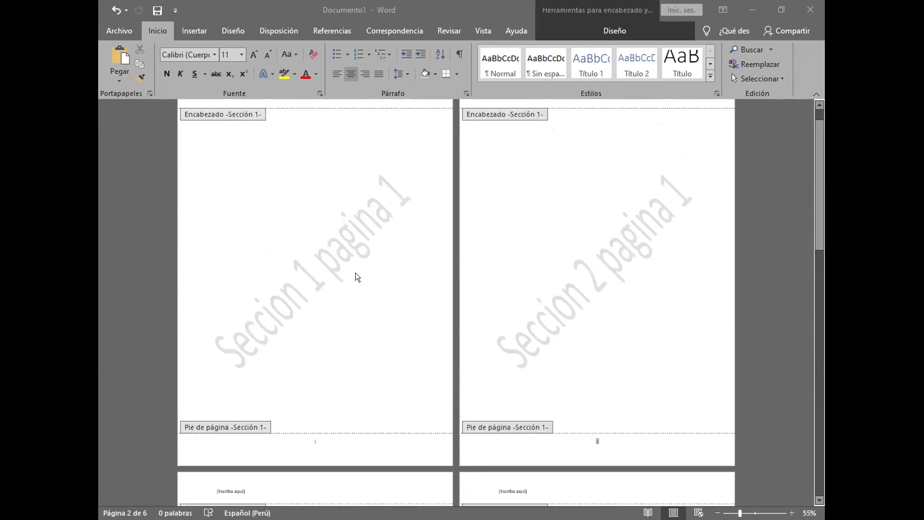
scroll(355, 272, down, 3)
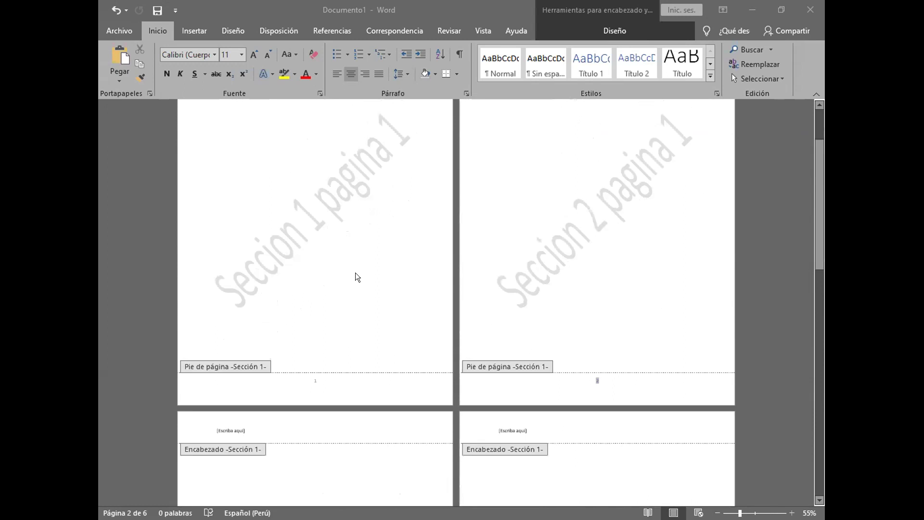
scroll(355, 272, down, 2)
scroll(355, 273, down, 2)
scroll(355, 273, down, 2)
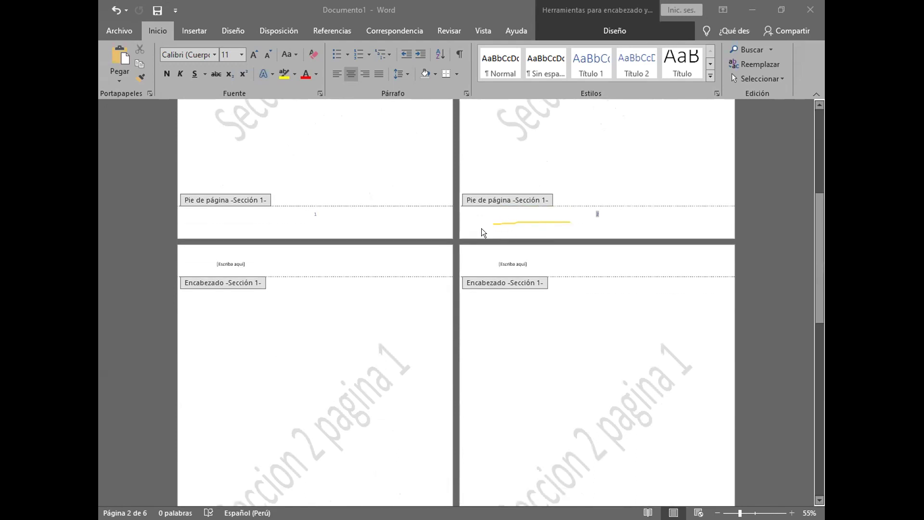
Put the cursor in the page 2 footer and bring up the Header & Footer Diseño tools.
click(498, 215)
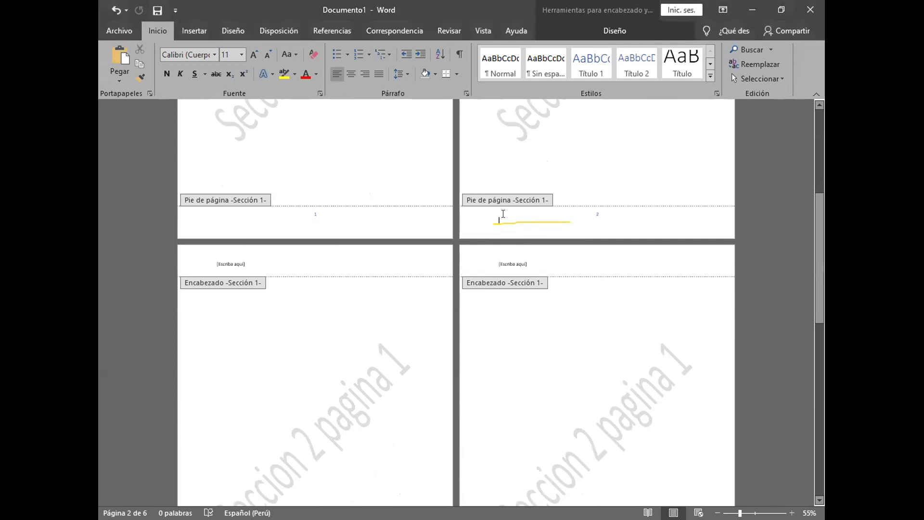
click(641, 30)
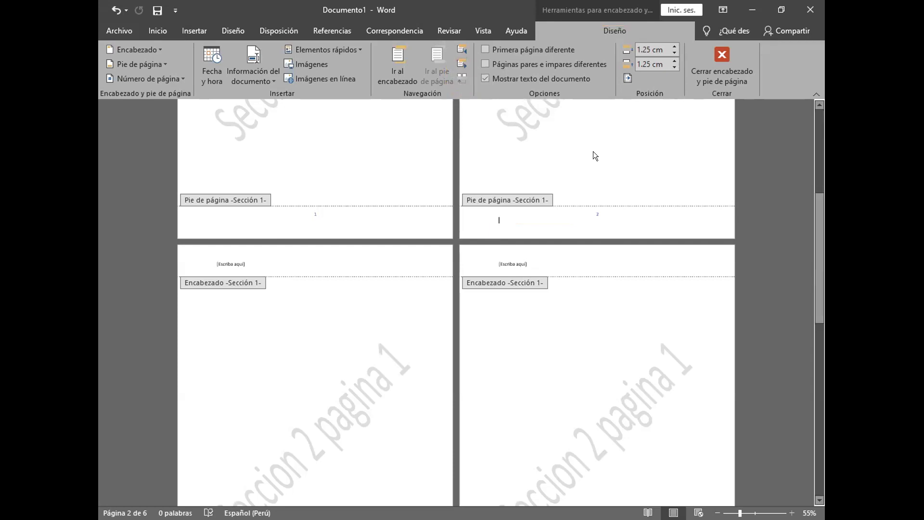
Go to the Sección 2 header on page 5 and turn off Vincular a la anterior.
click(452, 65)
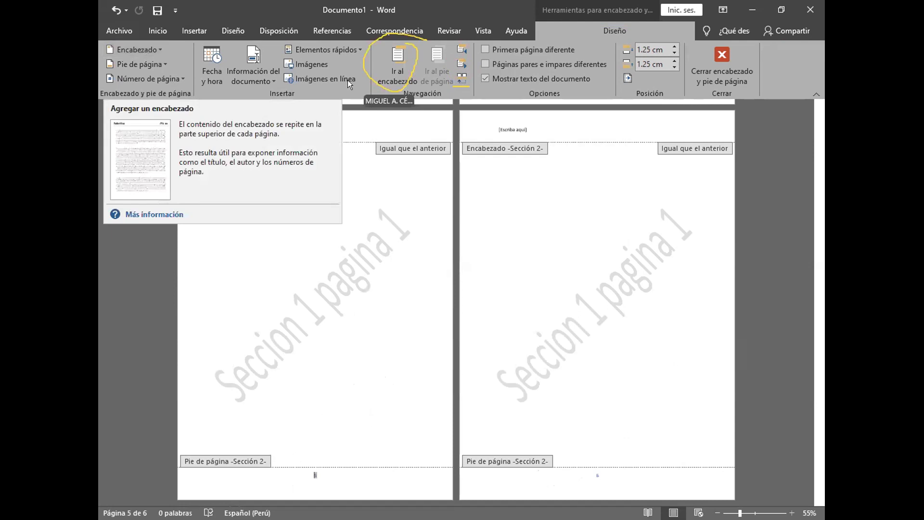
click(388, 59)
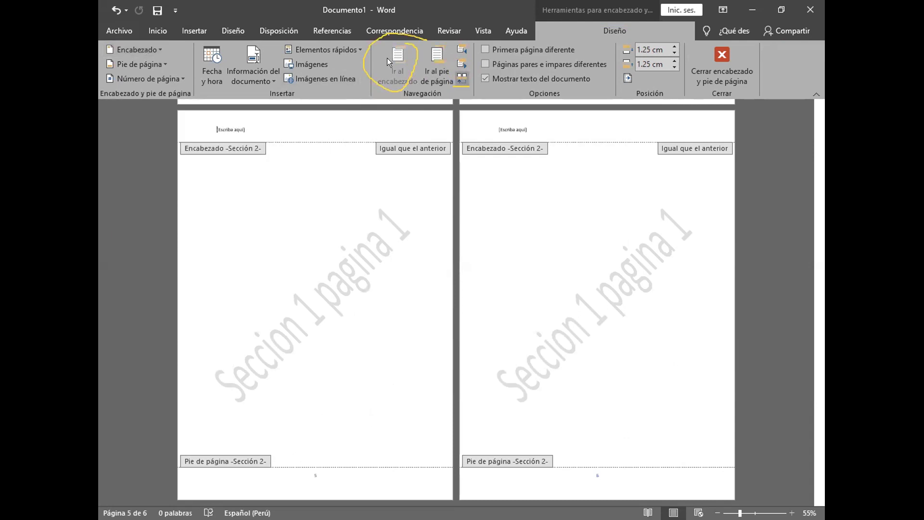
click(461, 79)
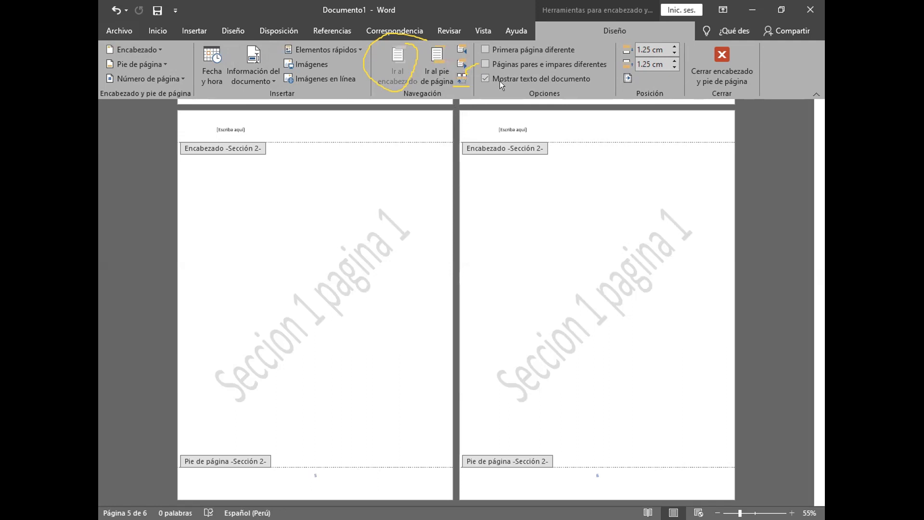
scroll(368, 240, up, 3)
scroll(368, 240, up, 1)
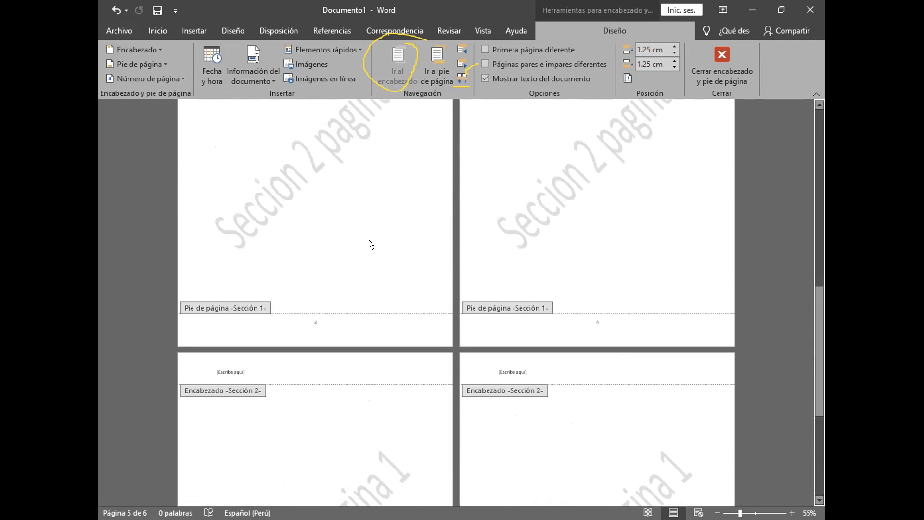
scroll(369, 239, up, 1)
scroll(368, 240, up, 1)
scroll(368, 240, up, 1)
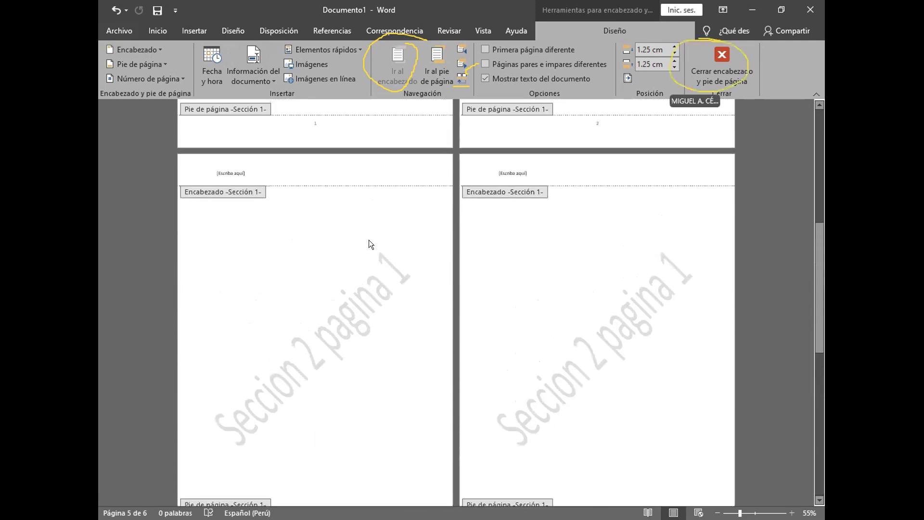
scroll(368, 240, up, 1)
click(714, 52)
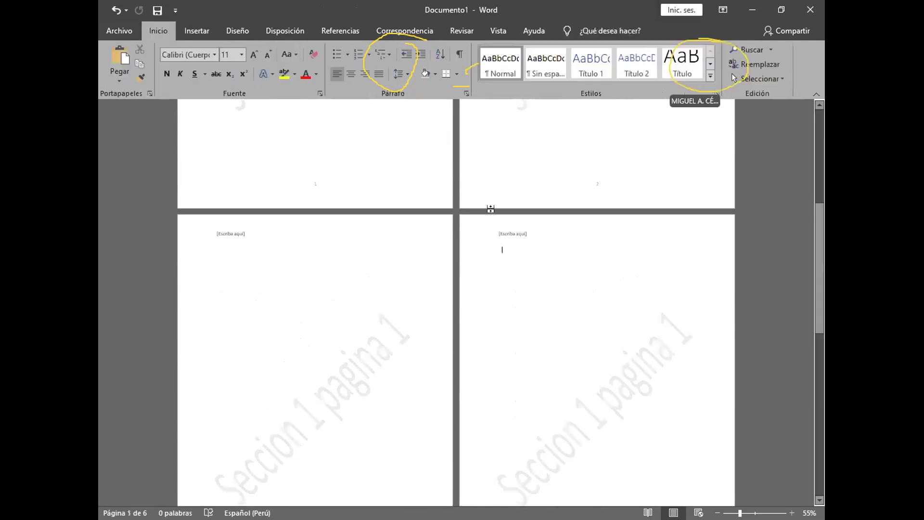
scroll(490, 209, up, 2)
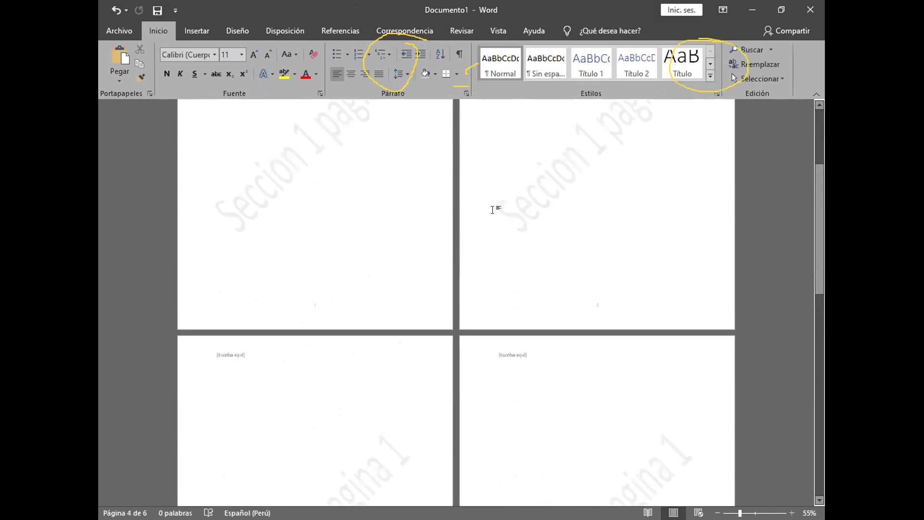
scroll(494, 207, up, 2)
scroll(494, 207, up, 1)
click(305, 157)
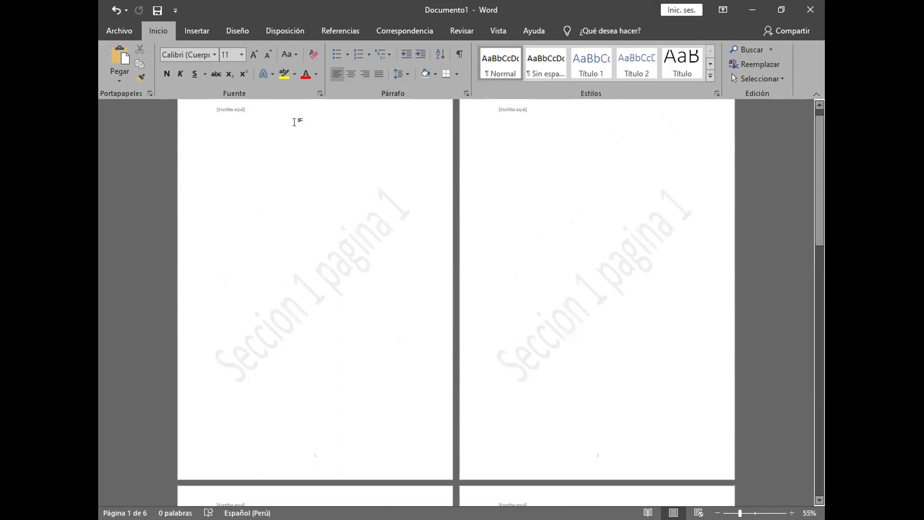
key(ctrl+z)
double_click(315, 106)
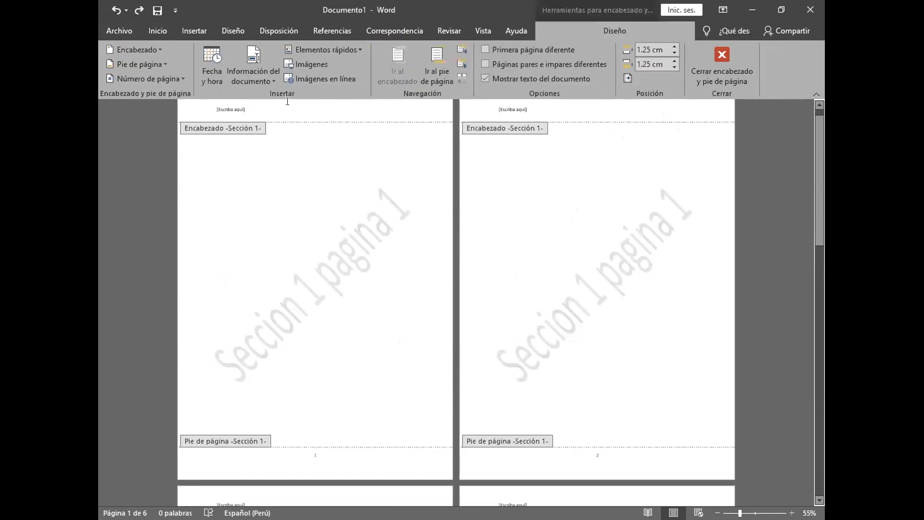
scroll(322, 278, down, 2)
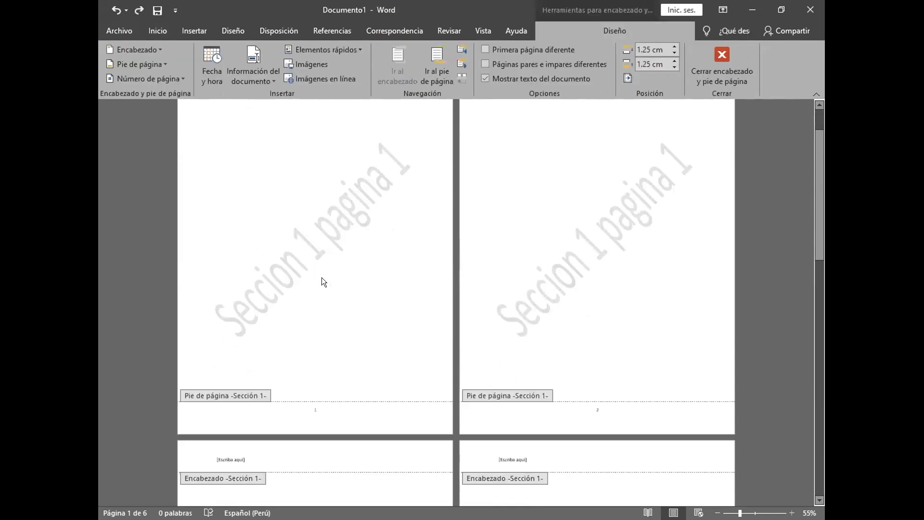
scroll(322, 277, down, 2)
scroll(322, 277, down, 2)
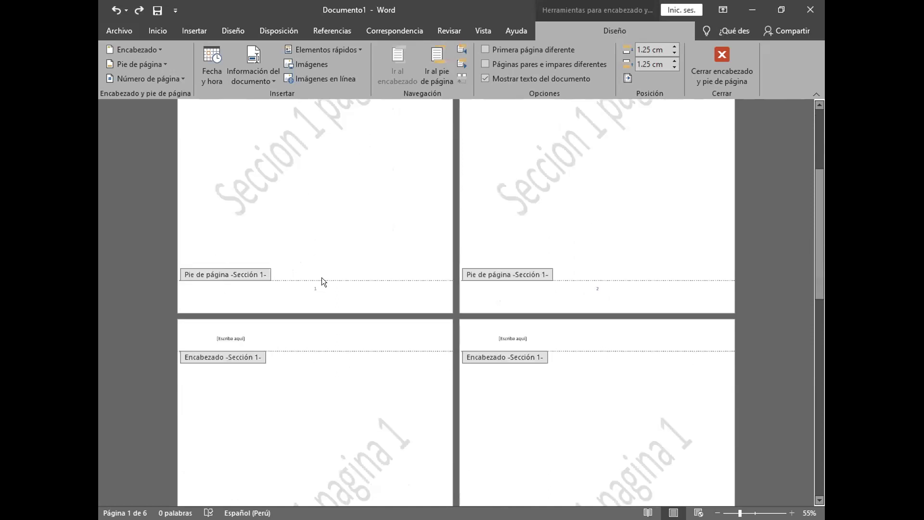
scroll(321, 278, down, 3)
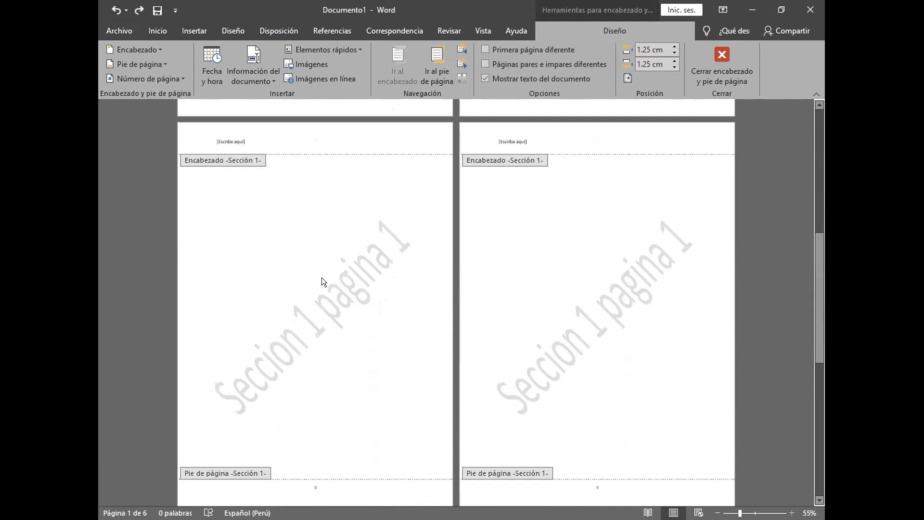
scroll(322, 278, down, 1)
scroll(321, 278, down, 1)
scroll(322, 277, down, 1)
scroll(321, 278, down, 2)
scroll(322, 277, down, 1)
scroll(322, 278, down, 1)
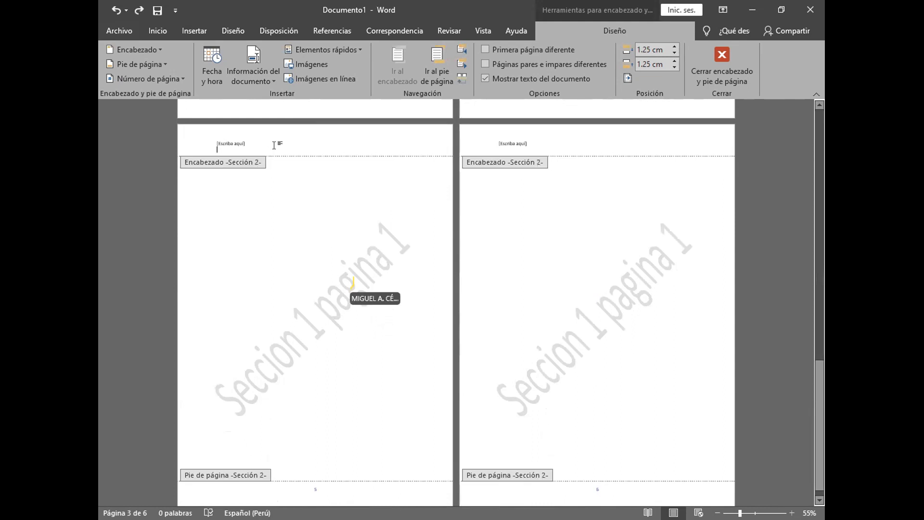
Select the section 2 watermark on page 5 and bring up its shortcut menu.
right_click(340, 287)
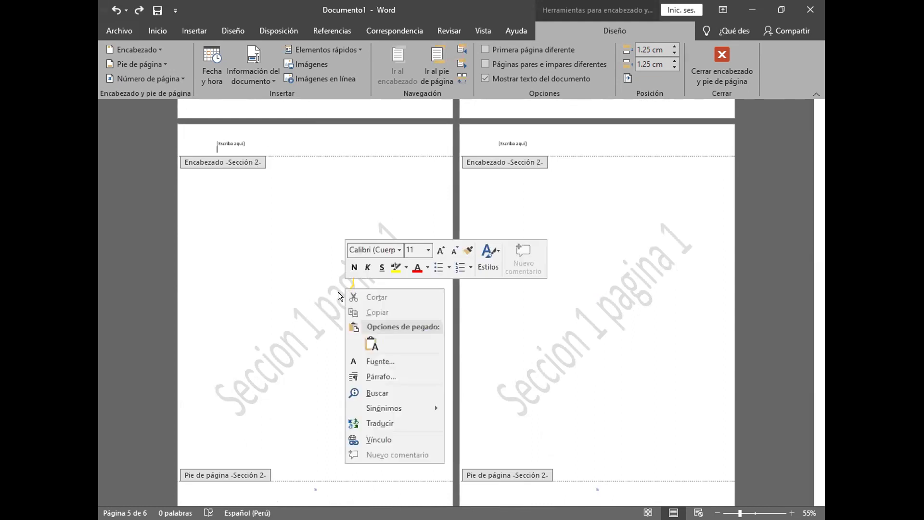
click(336, 289)
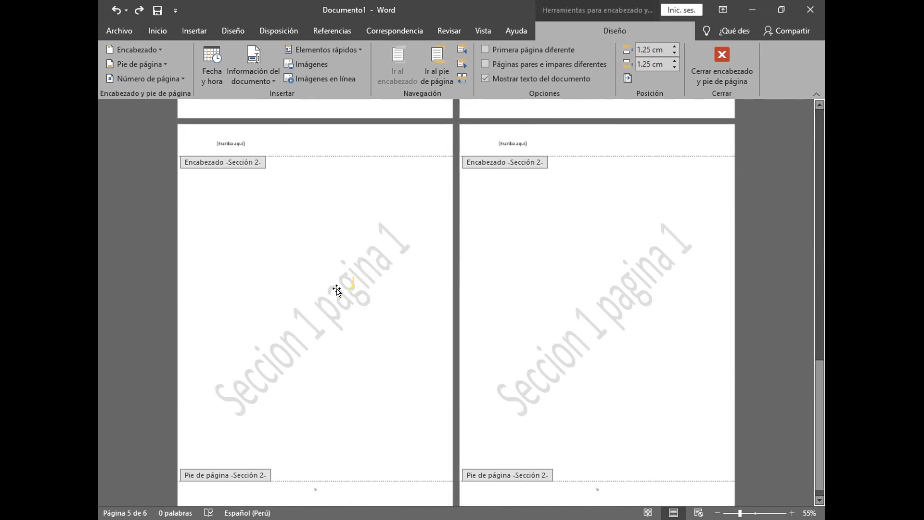
click(345, 284)
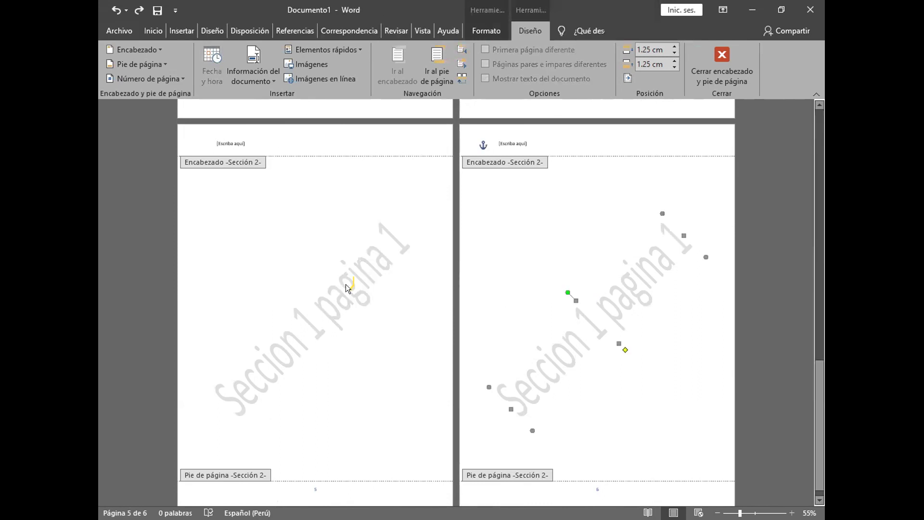
right_click(608, 301)
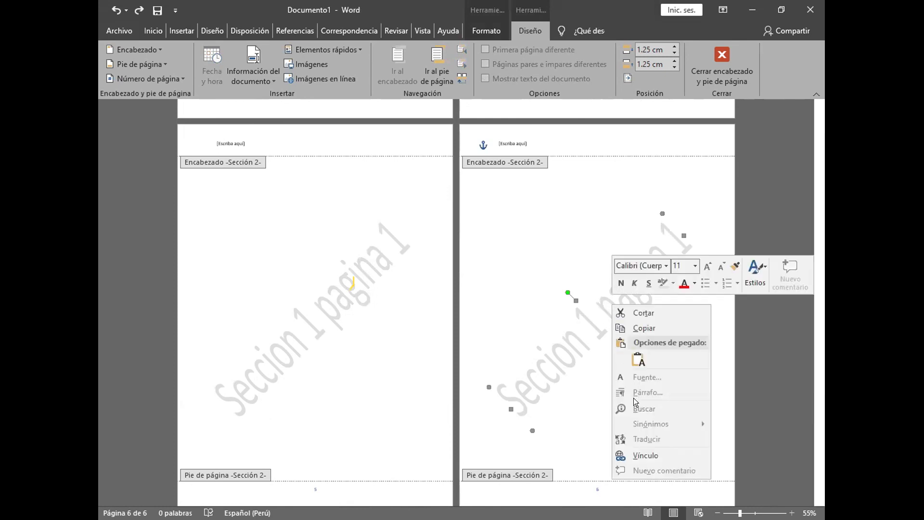
click(577, 320)
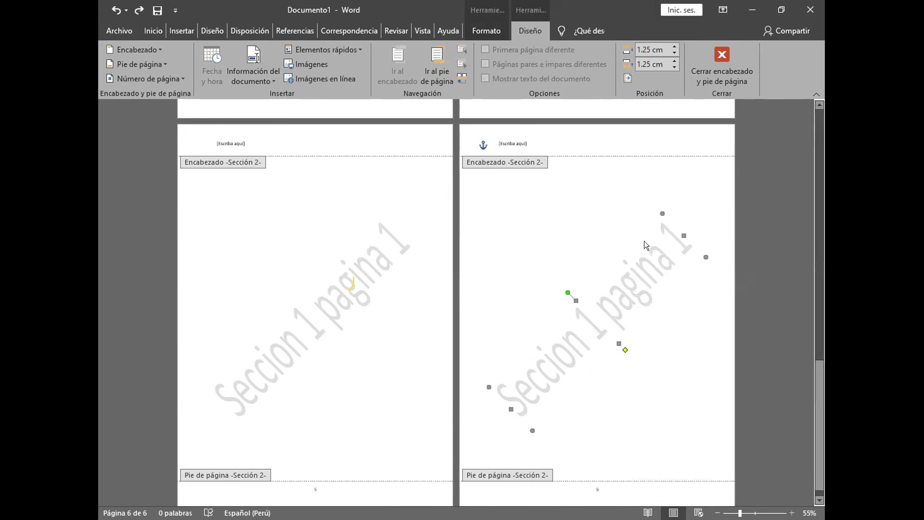
right_click(617, 289)
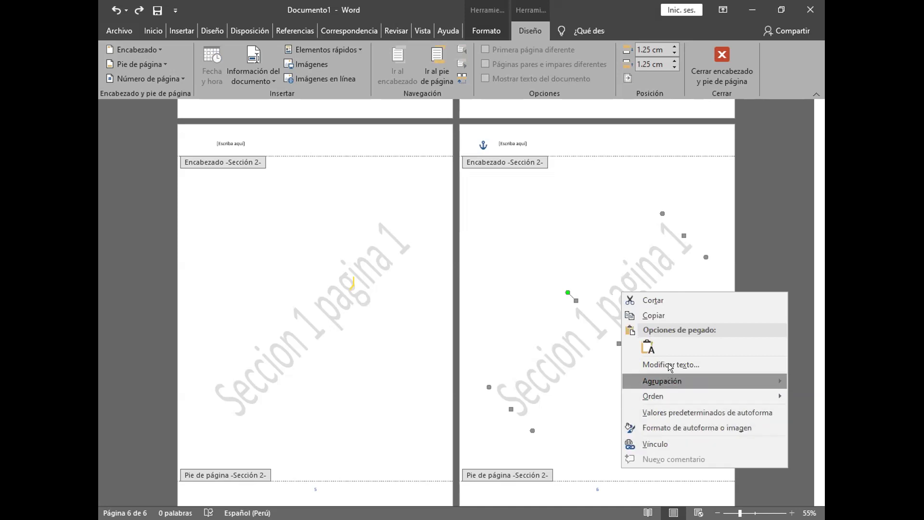
Change the WordArt text to bold 'Seccion 2 pagina'.
key(x)
click(350, 193)
key(Delete)
text(2 pagina 1)
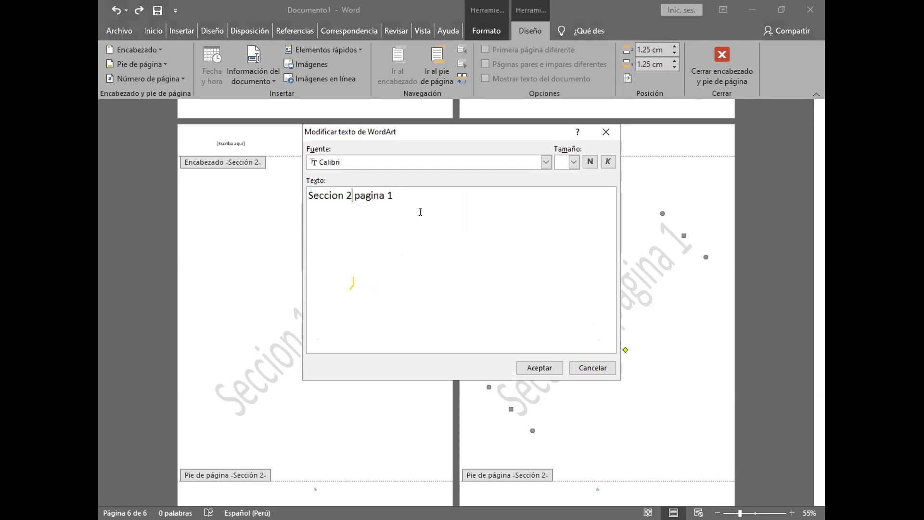
key(BackSpace)
click(582, 161)
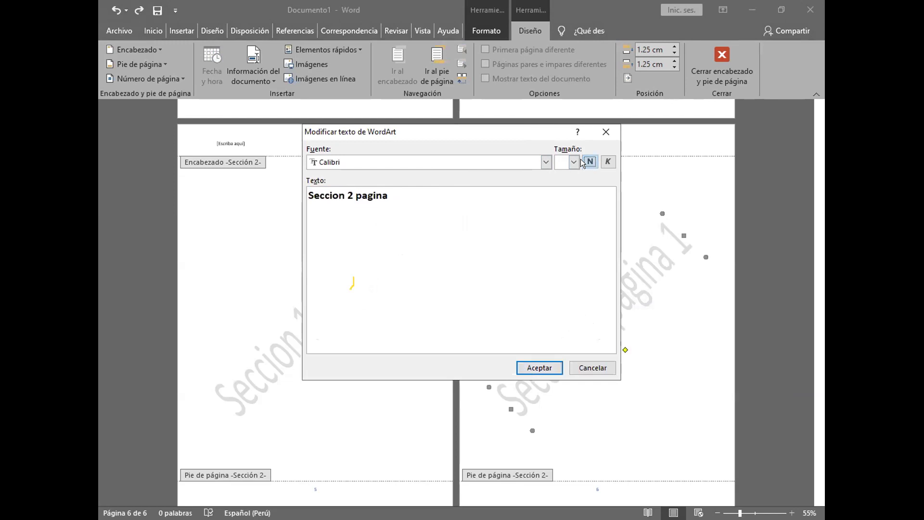
click(539, 368)
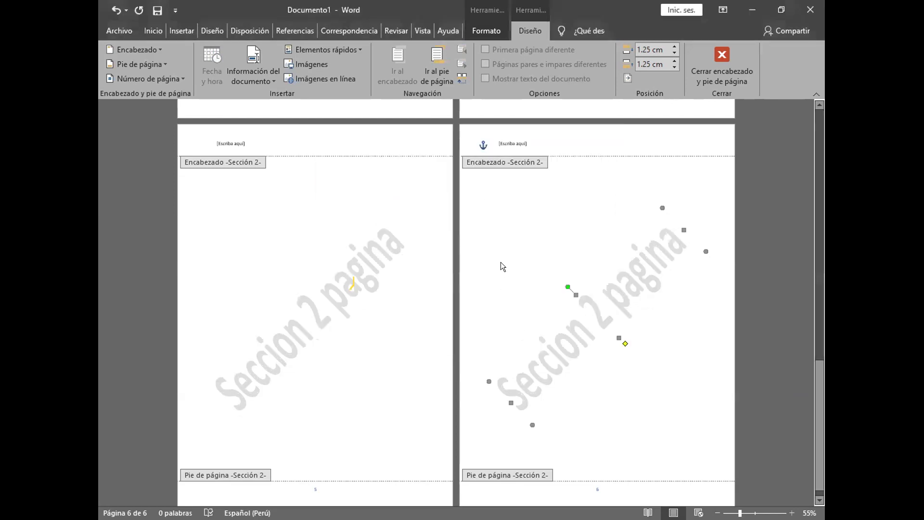
Zoom out to 35% and scroll through all six pages comparing both section watermarks.
scroll(501, 263, up, 3)
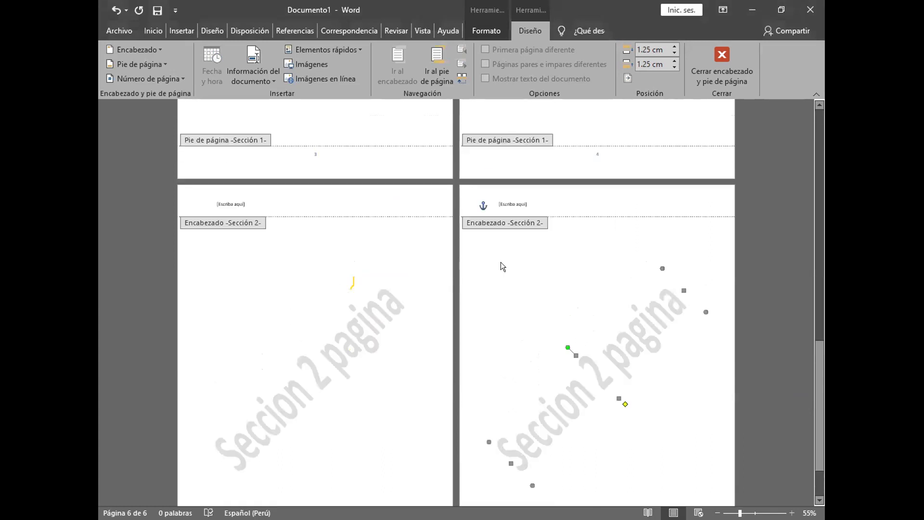
scroll(500, 261, down, 2)
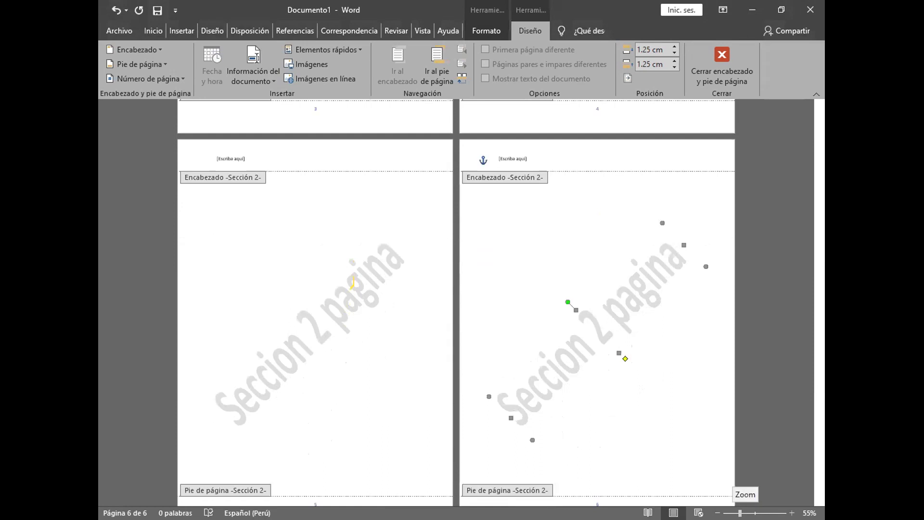
click(733, 512)
scroll(515, 353, up, 2)
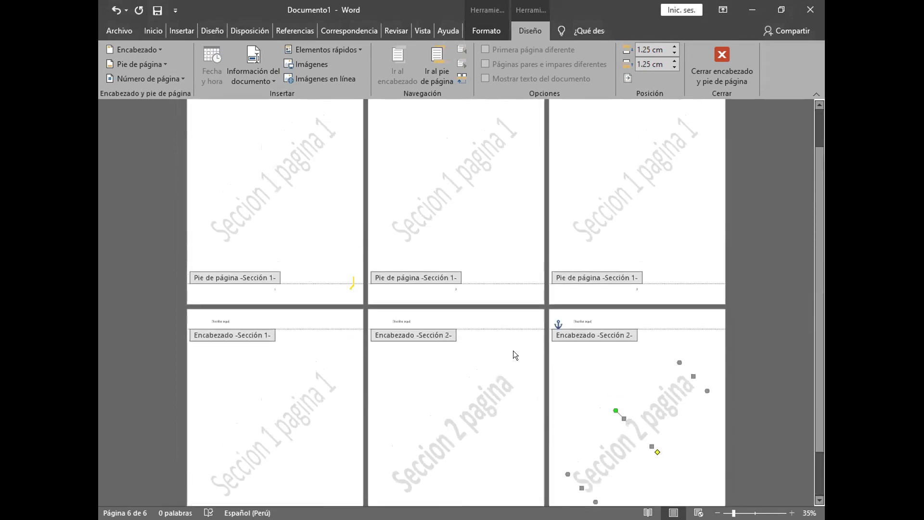
scroll(514, 351, up, 3)
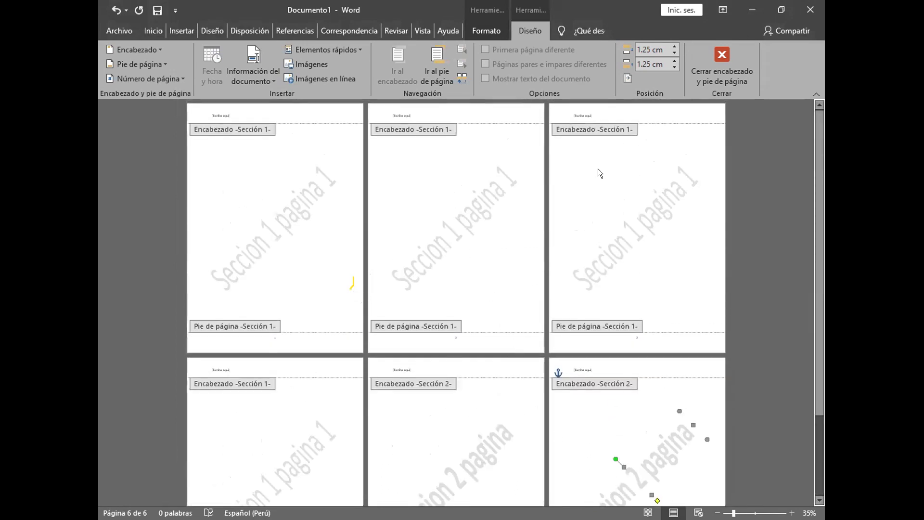
scroll(636, 290, down, 1)
scroll(638, 290, down, 2)
scroll(638, 292, down, 2)
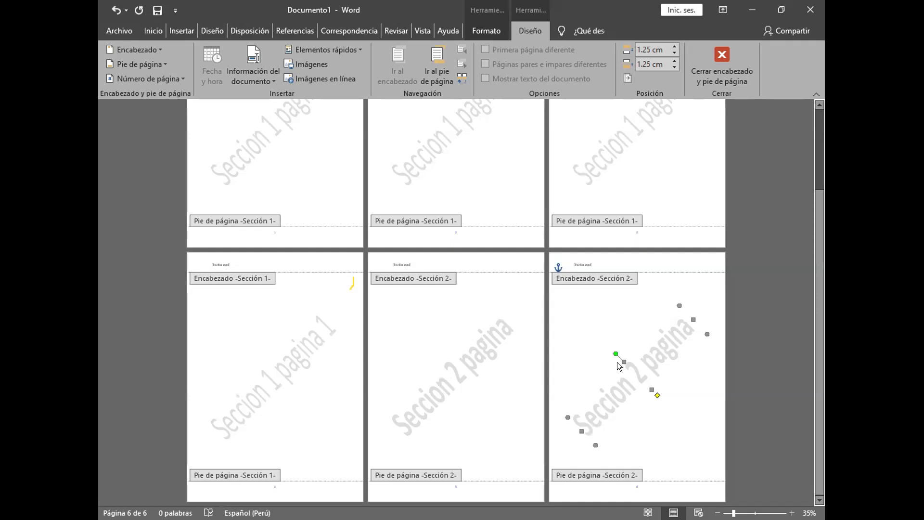
scroll(441, 337, up, 3)
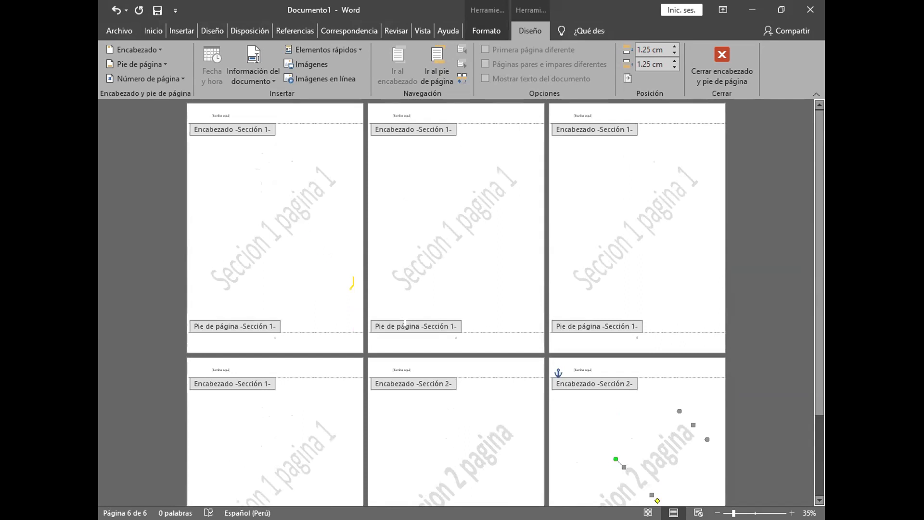
scroll(407, 327, down, 3)
scroll(407, 324, down, 1)
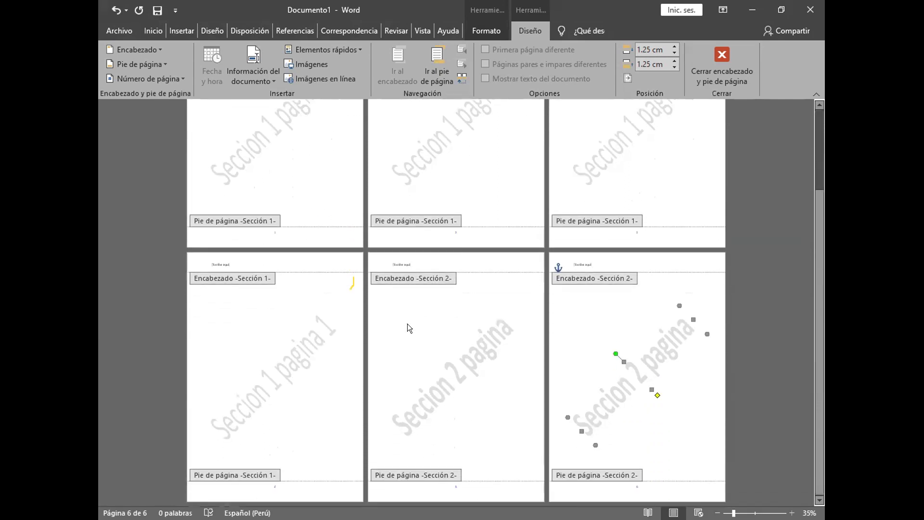
scroll(431, 343, up, 1)
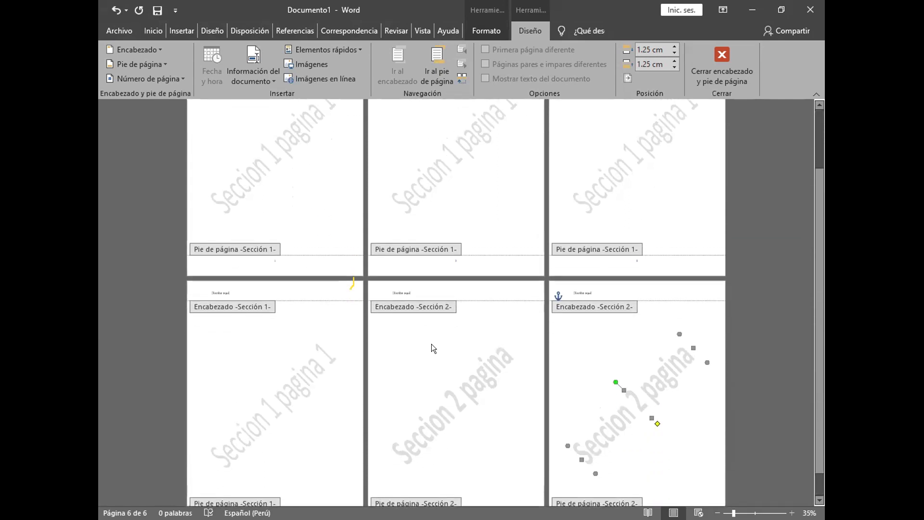
scroll(431, 344, down, 1)
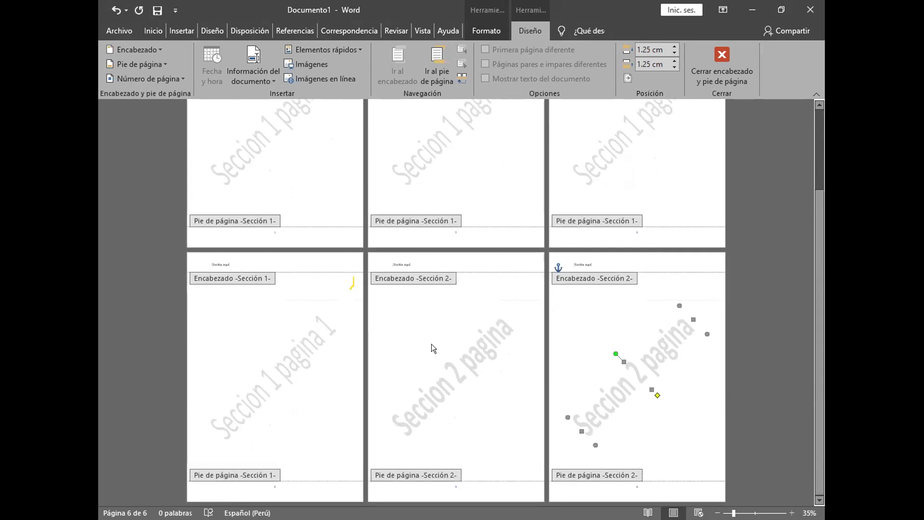
scroll(429, 342, up, 1)
scroll(428, 339, up, 1)
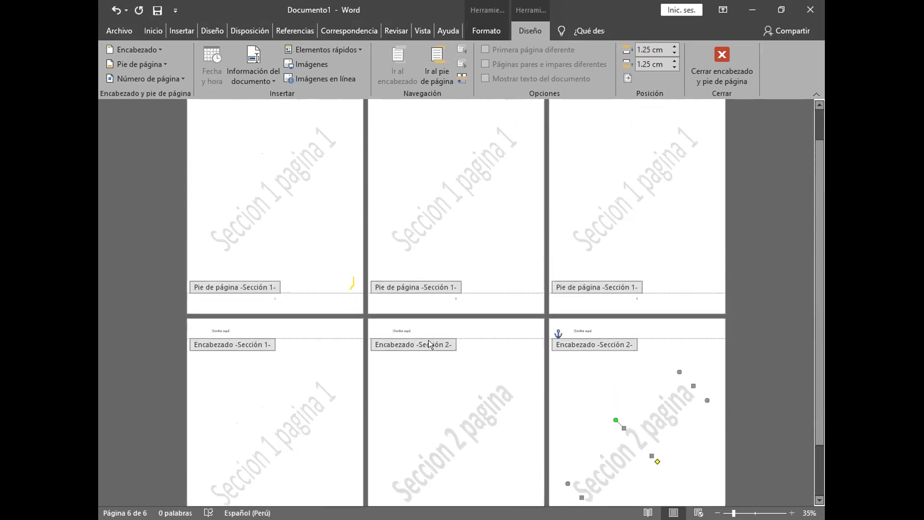
scroll(428, 339, down, 1)
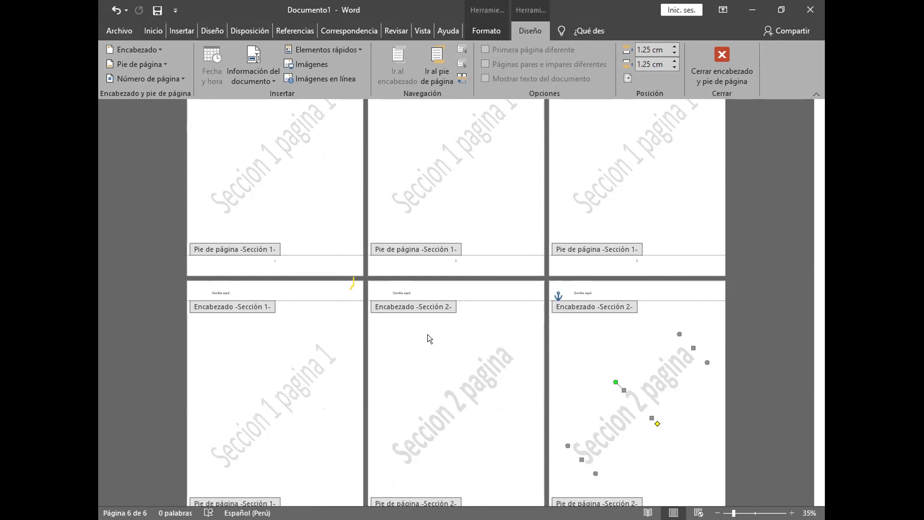
scroll(428, 334, down, 1)
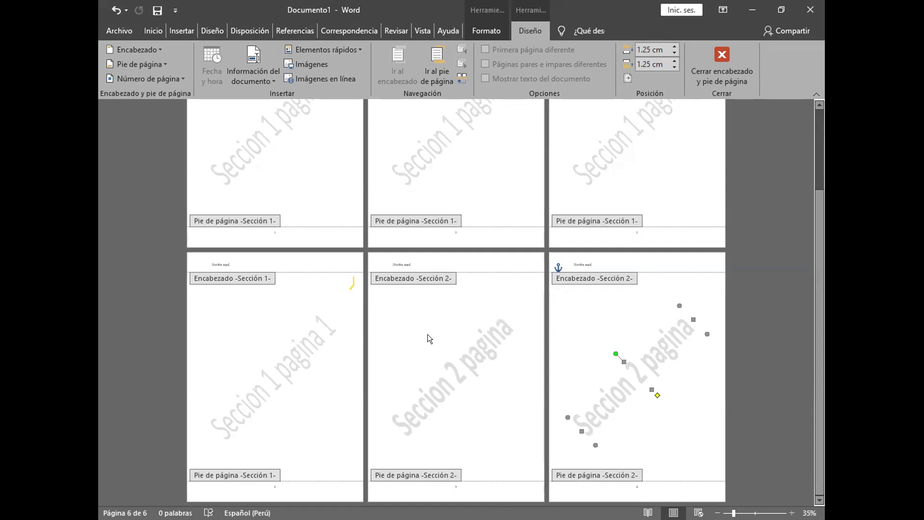
scroll(427, 334, up, 1)
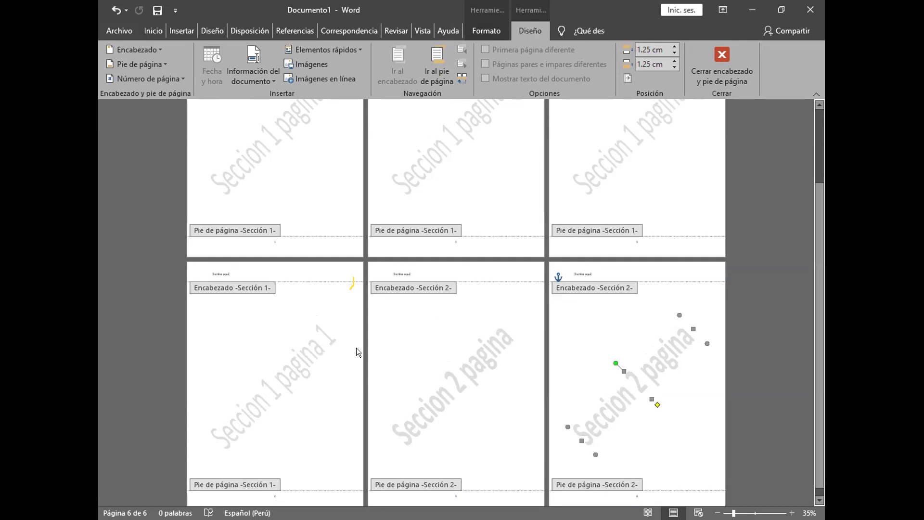
Link the section 2 header to the previous one so it shows Seccion 1 pagina 1, then close headers.
click(292, 280)
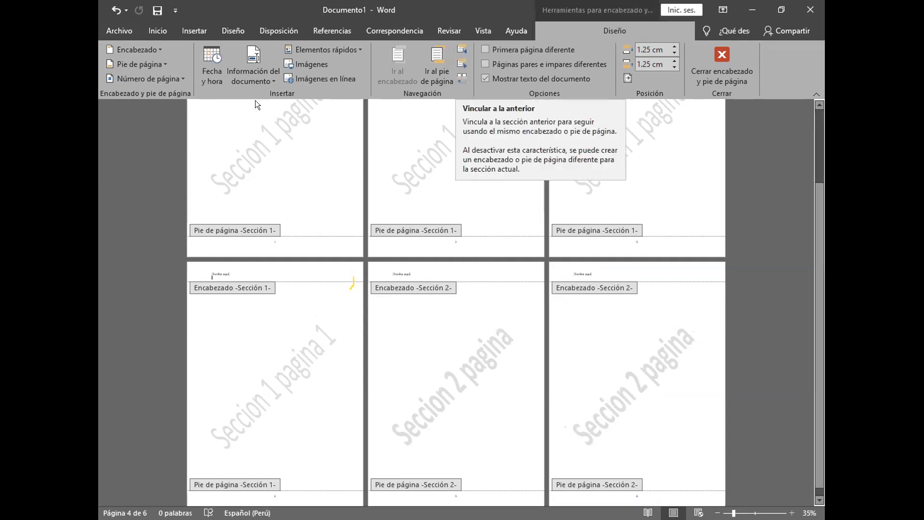
double_click(270, 234)
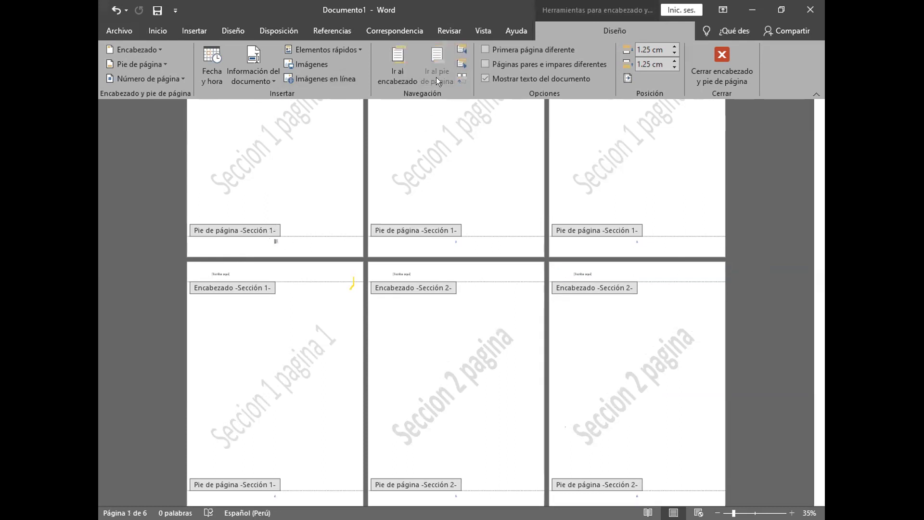
key(Delete)
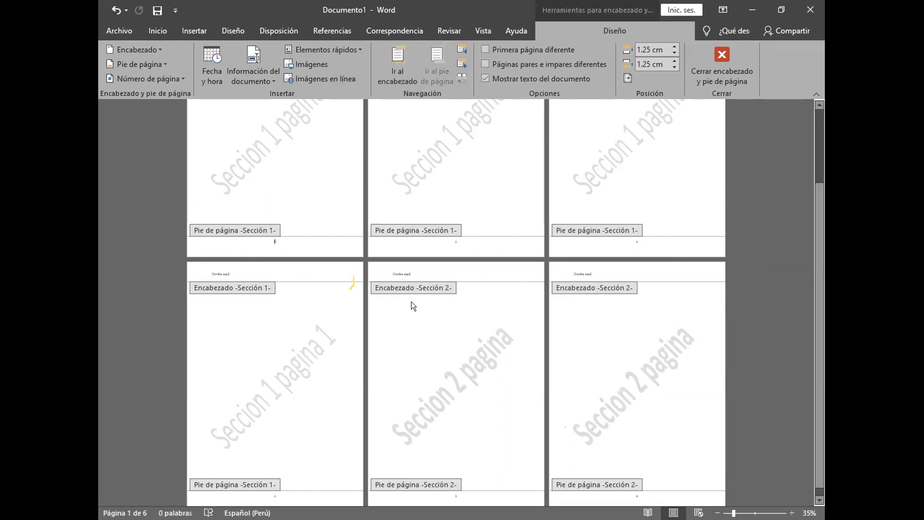
click(403, 264)
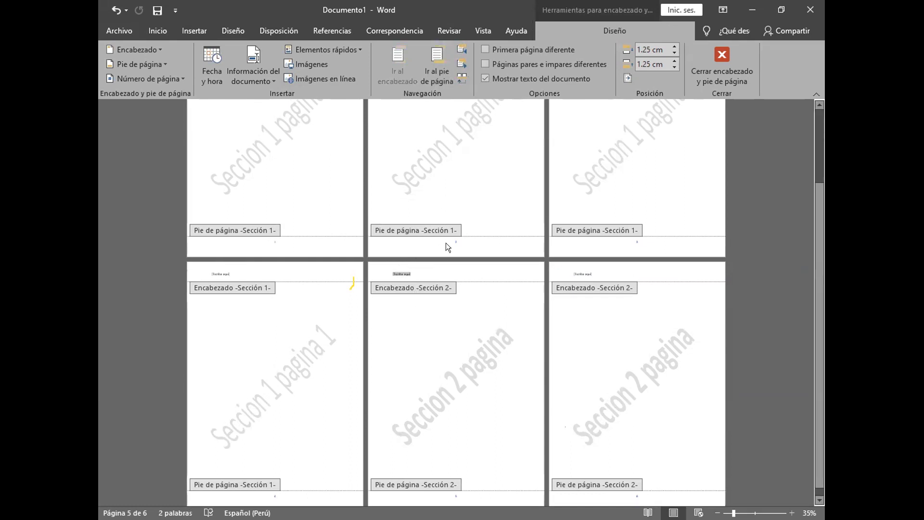
click(456, 75)
click(461, 79)
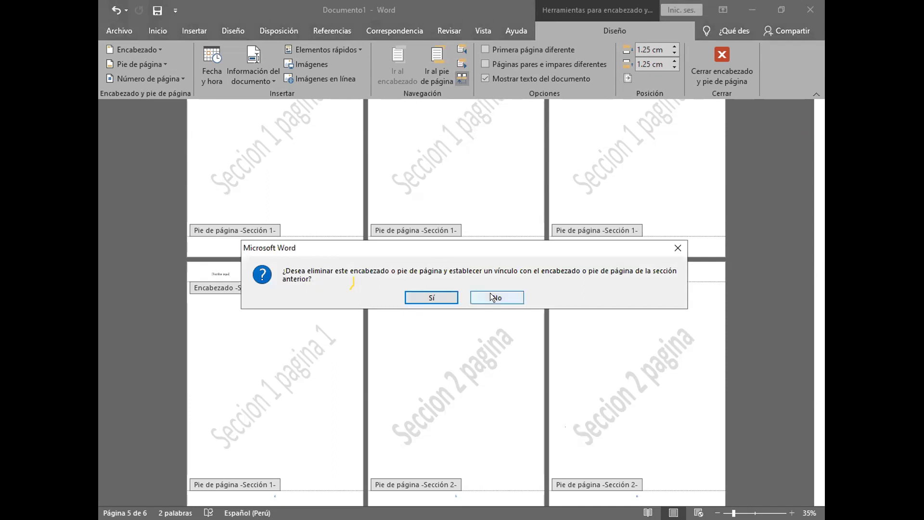
click(447, 299)
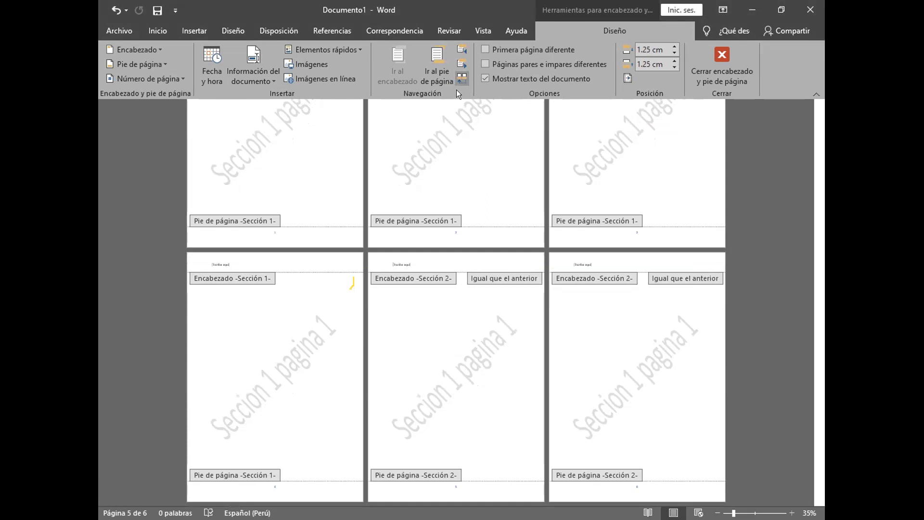
double_click(456, 115)
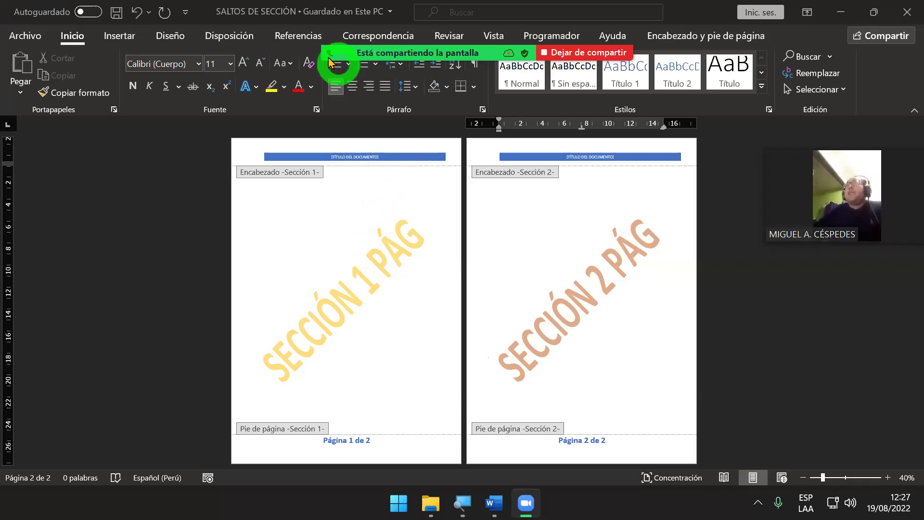
Close Configurar página and bring up the Encabezado y pie de página tools from the page 2 header.
double_click(450, 152)
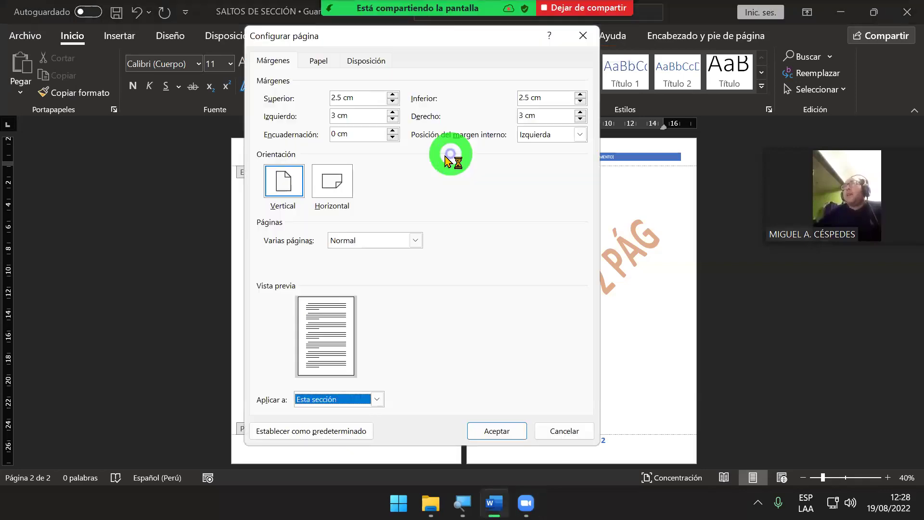
click(583, 35)
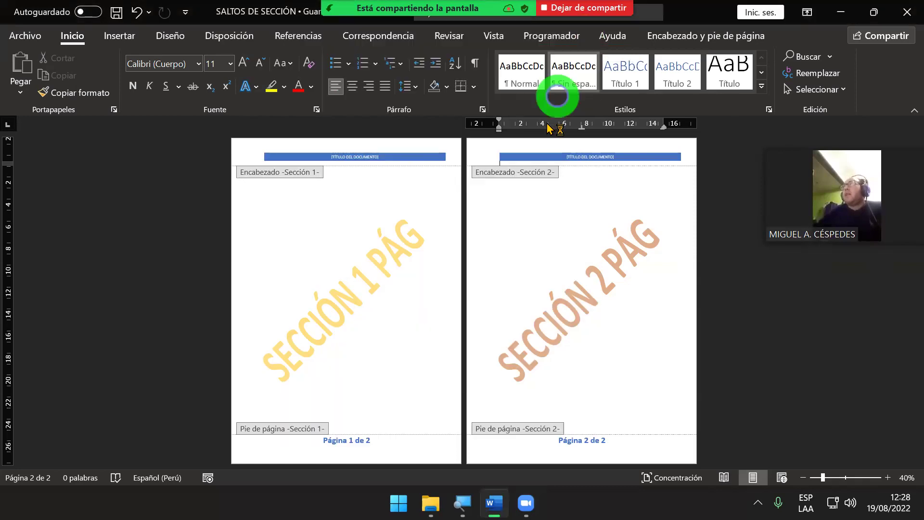
click(525, 143)
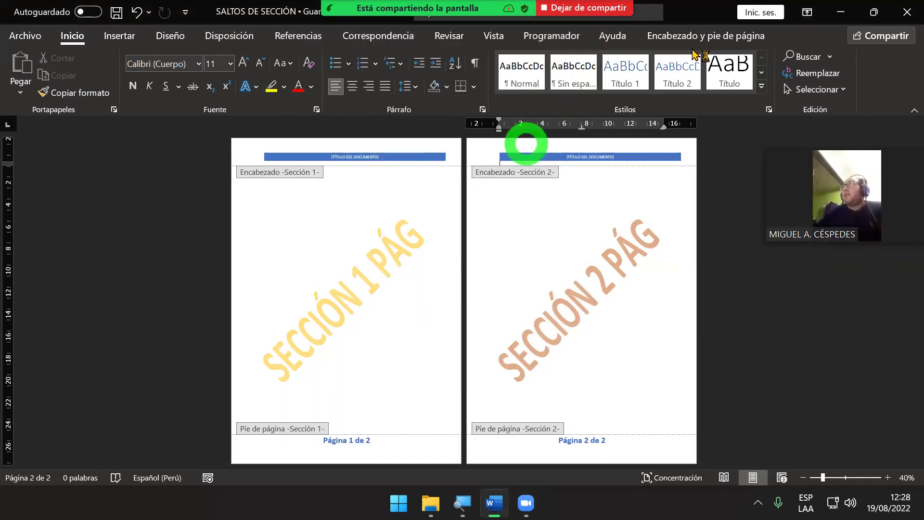
click(702, 36)
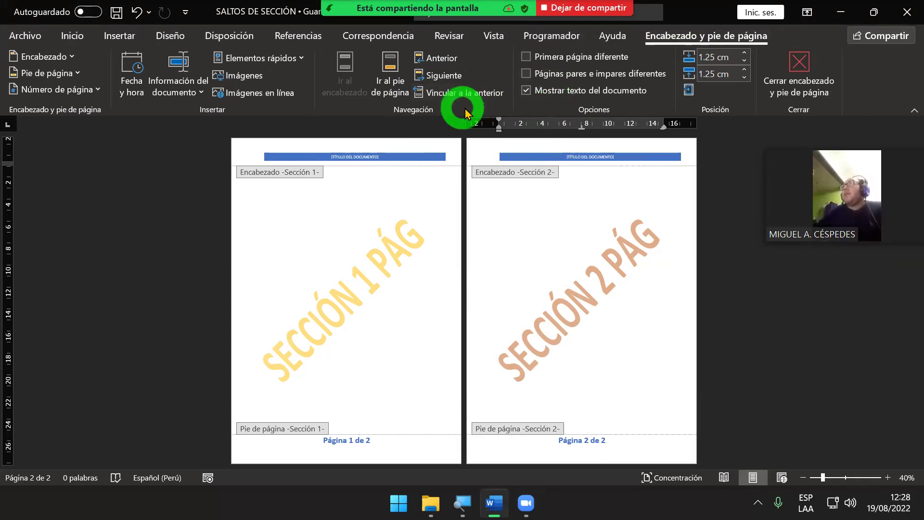
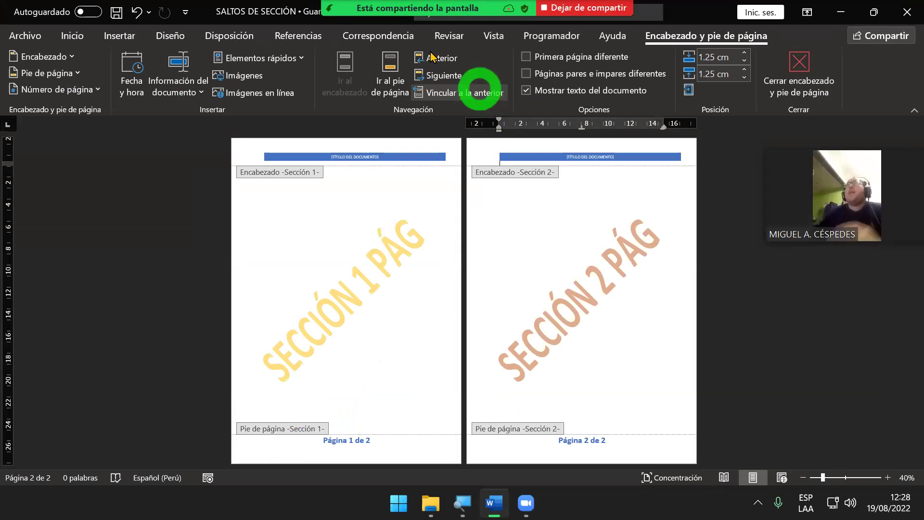
Remove 03 - GUIA_LAB_03_WORD_2013 and SALTOS DE SECCIÓN from Word's recent documents list.
click(39, 46)
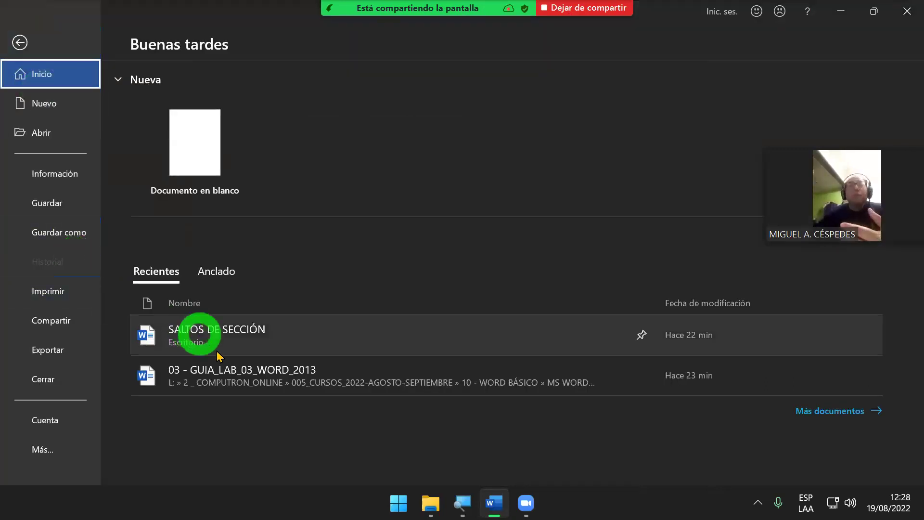
right_click(236, 380)
click(279, 363)
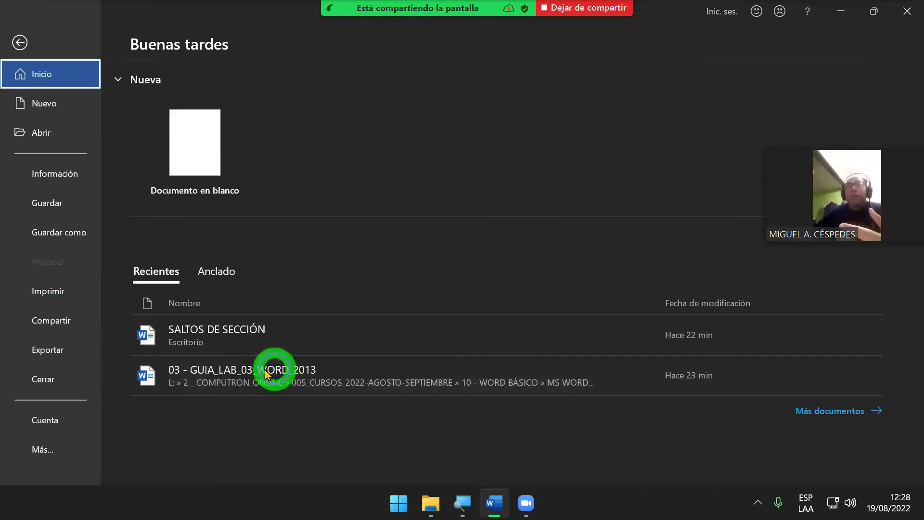
right_click(234, 347)
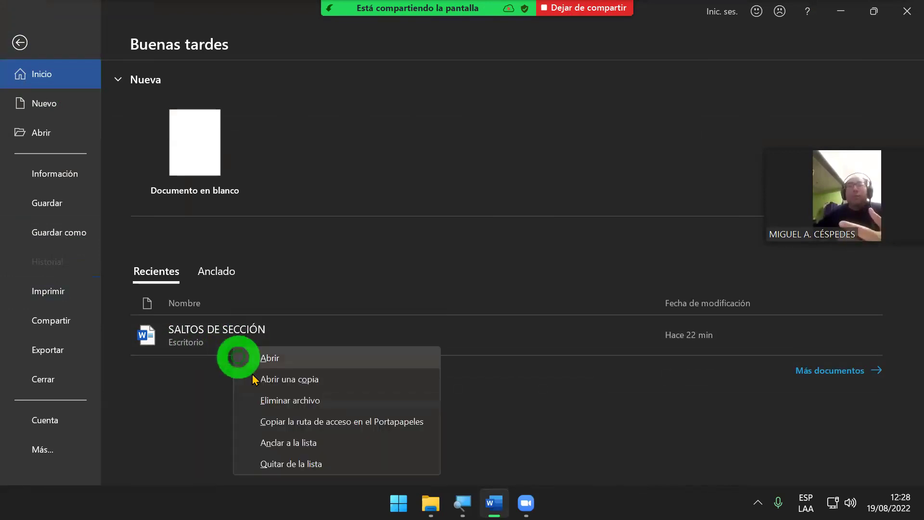
click(275, 463)
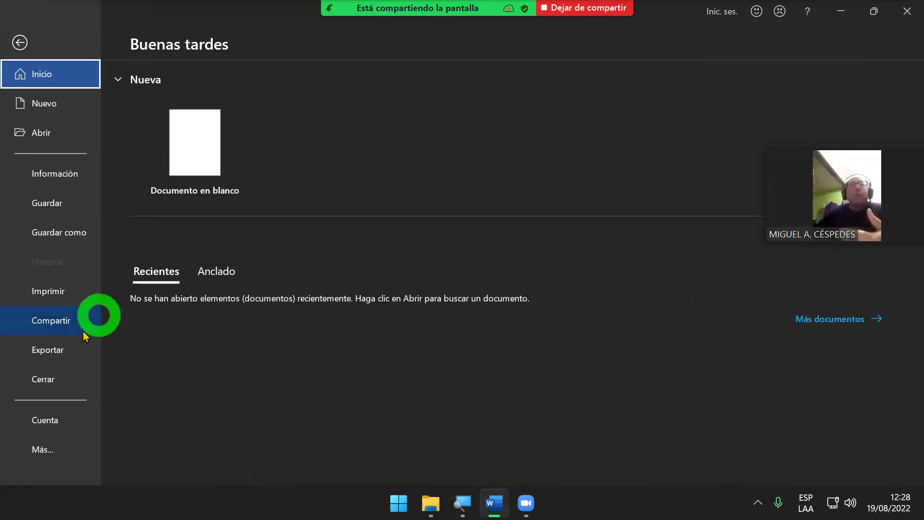
Change the Office theme to Multicolor in Word Options.
click(48, 449)
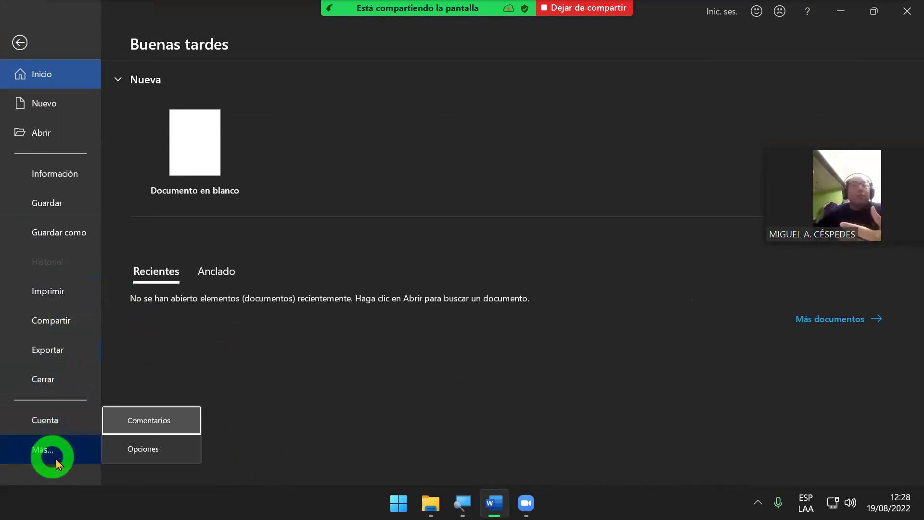
click(133, 450)
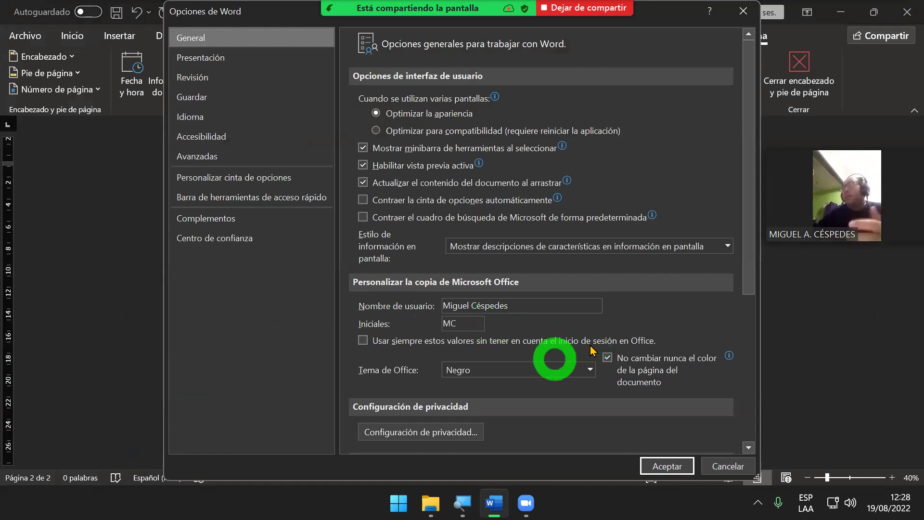
click(540, 375)
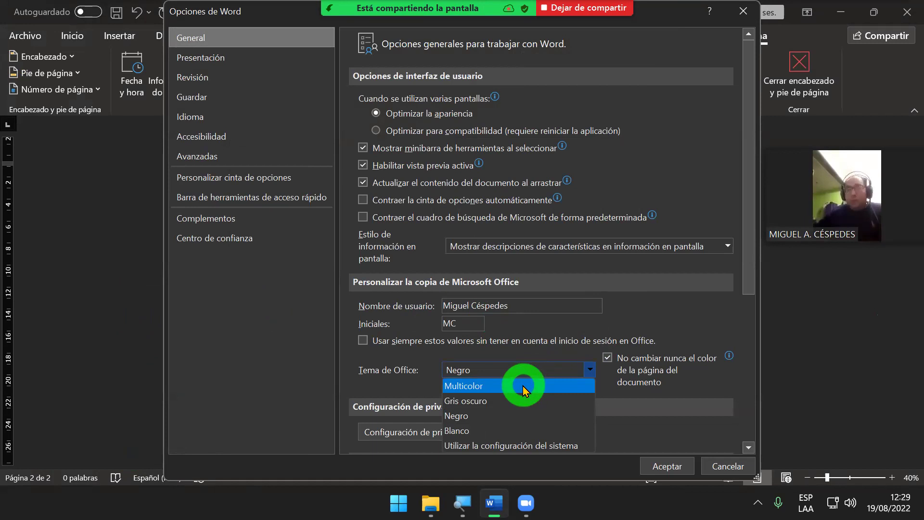
click(524, 387)
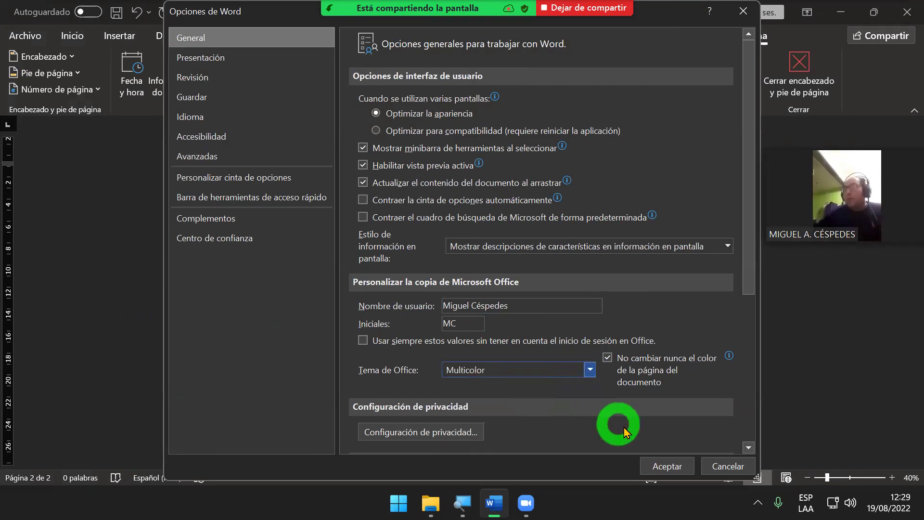
click(665, 467)
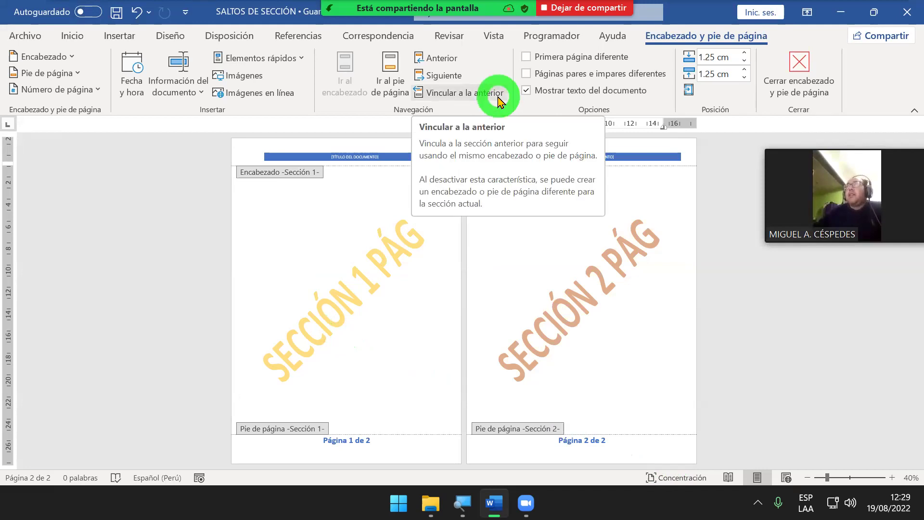
click(499, 101)
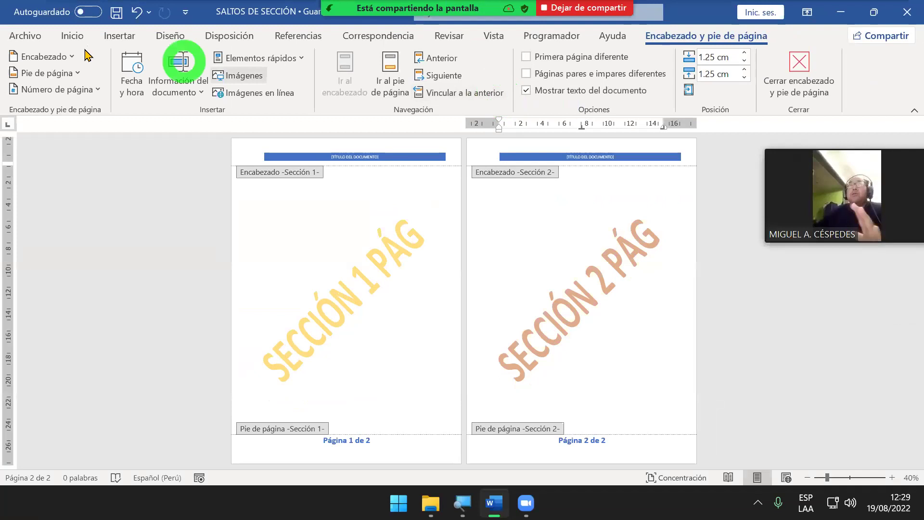
Switch the Office theme back to Negro in Word Options.
click(25, 34)
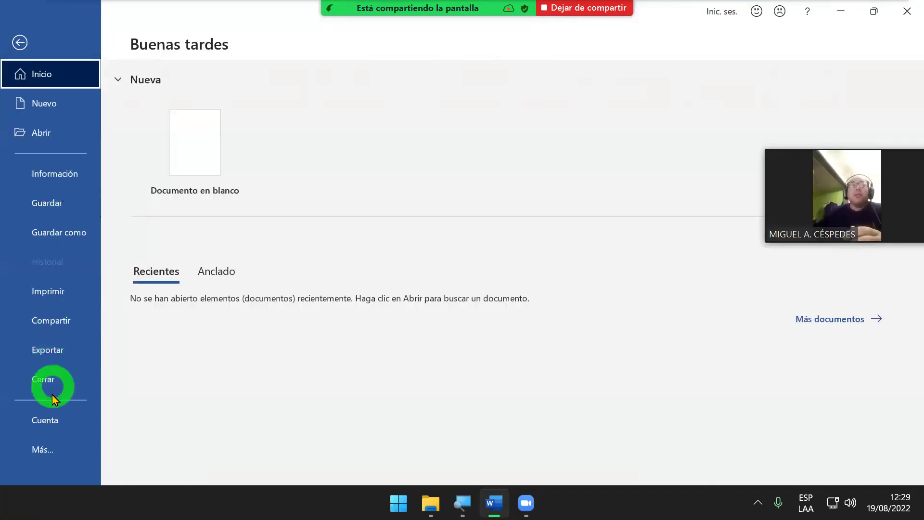
click(39, 454)
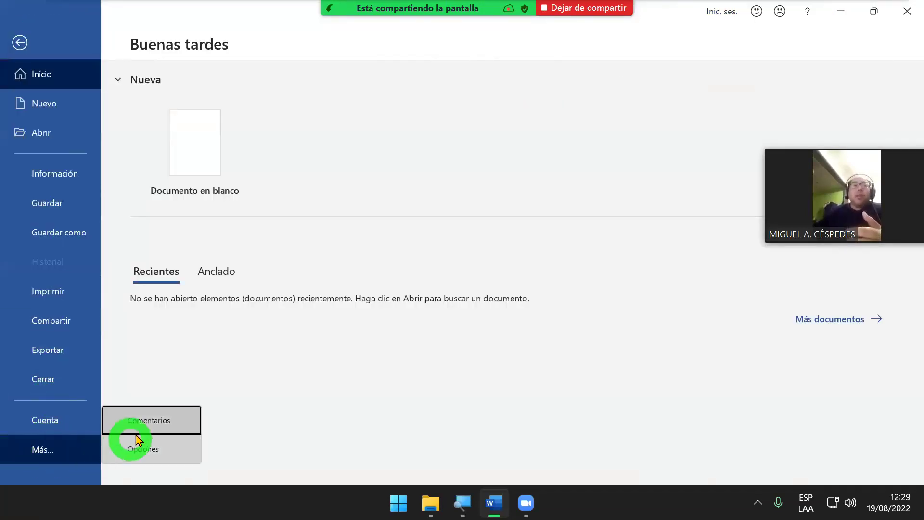
click(162, 445)
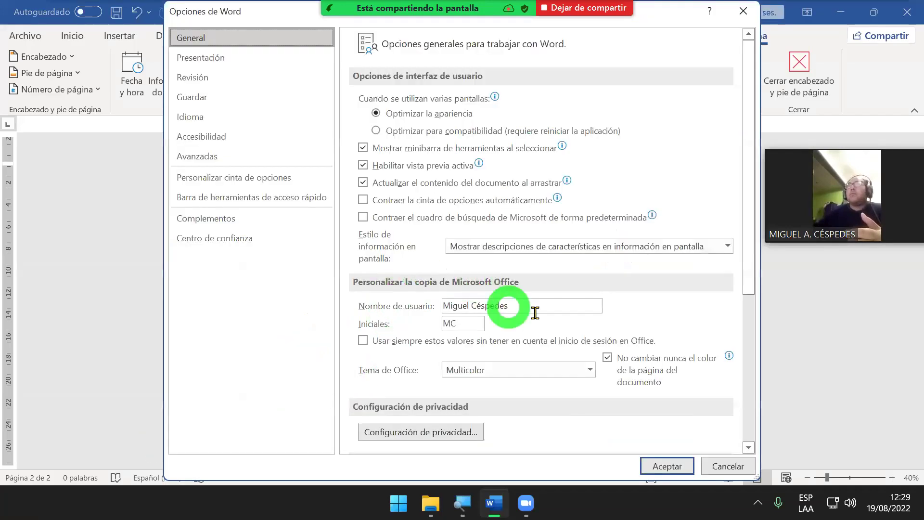
click(526, 369)
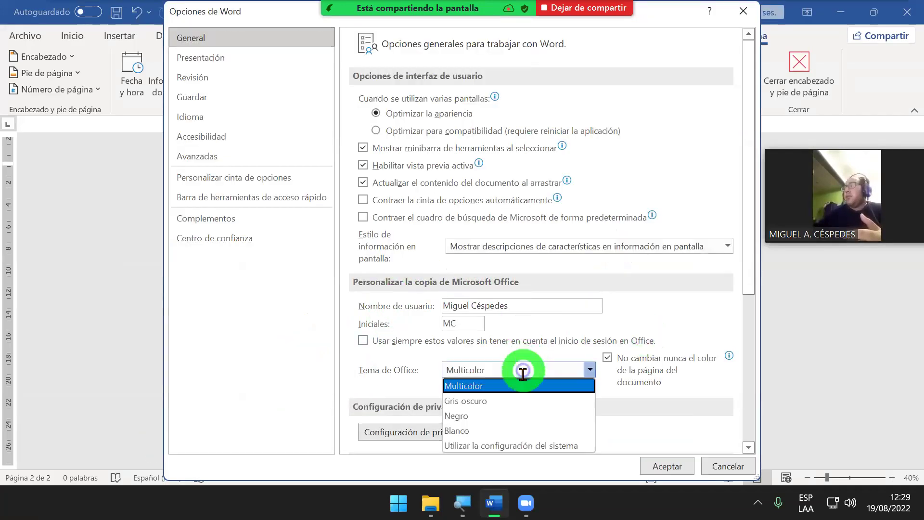
click(517, 412)
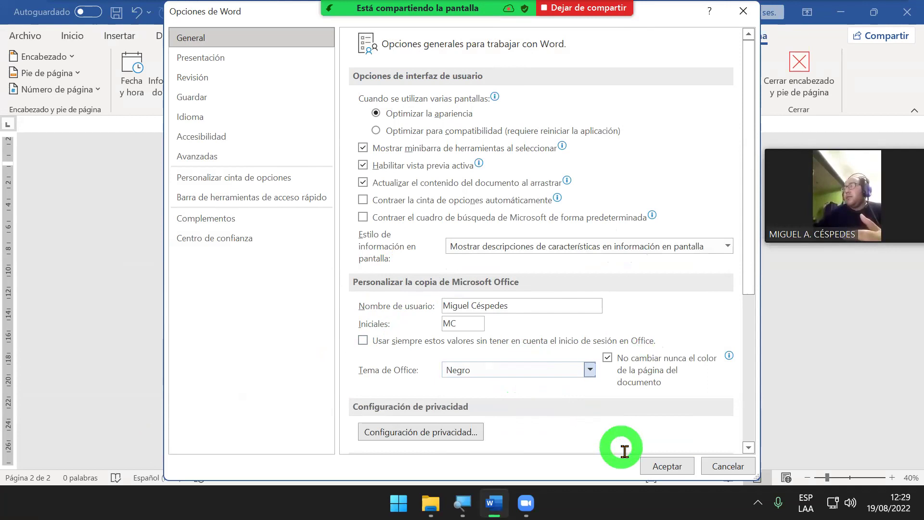
click(666, 465)
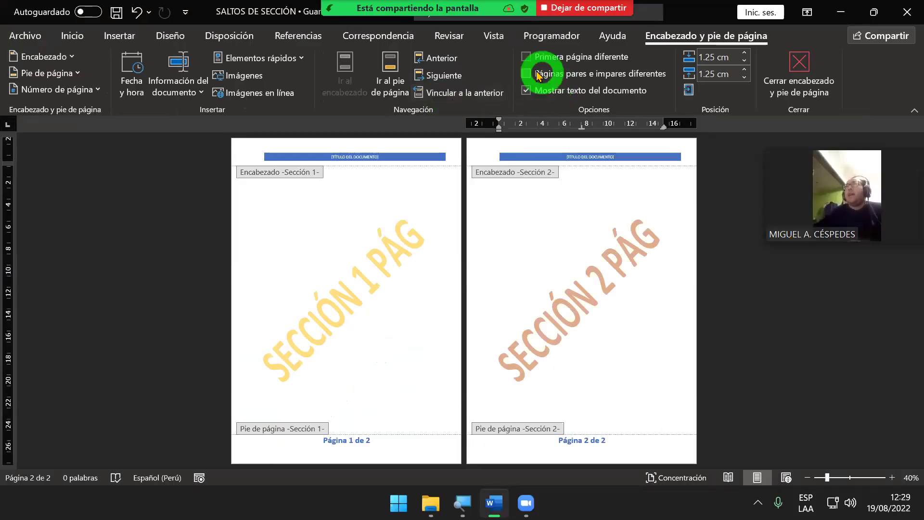
Check the section's footer and header, then close header and footer editing.
click(391, 65)
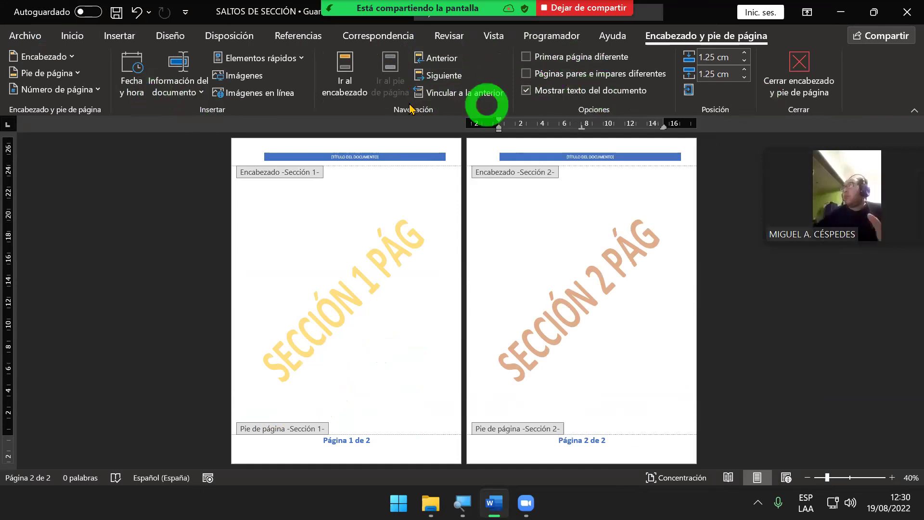
click(346, 79)
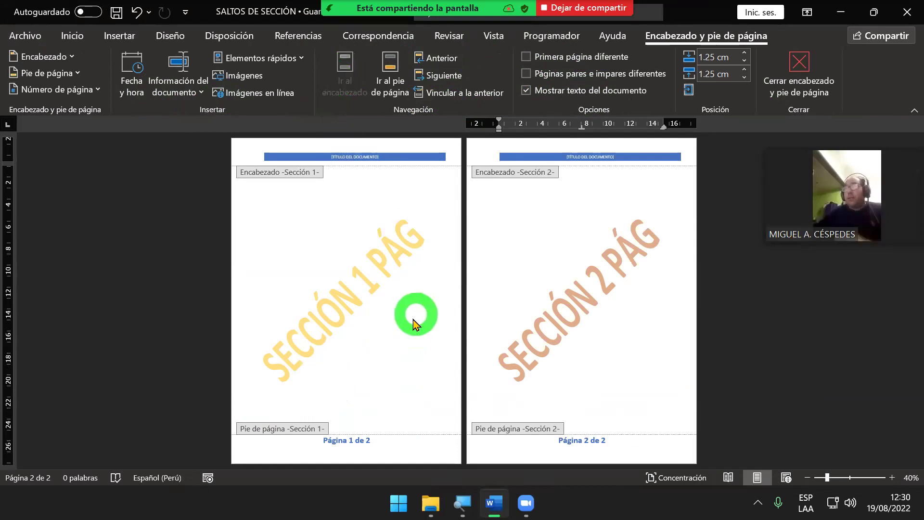
scroll(413, 316, down, 1)
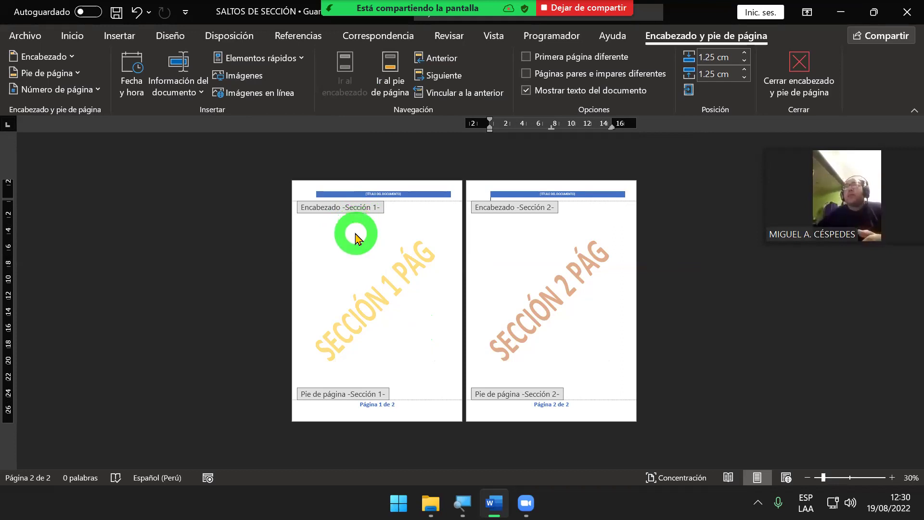
double_click(356, 236)
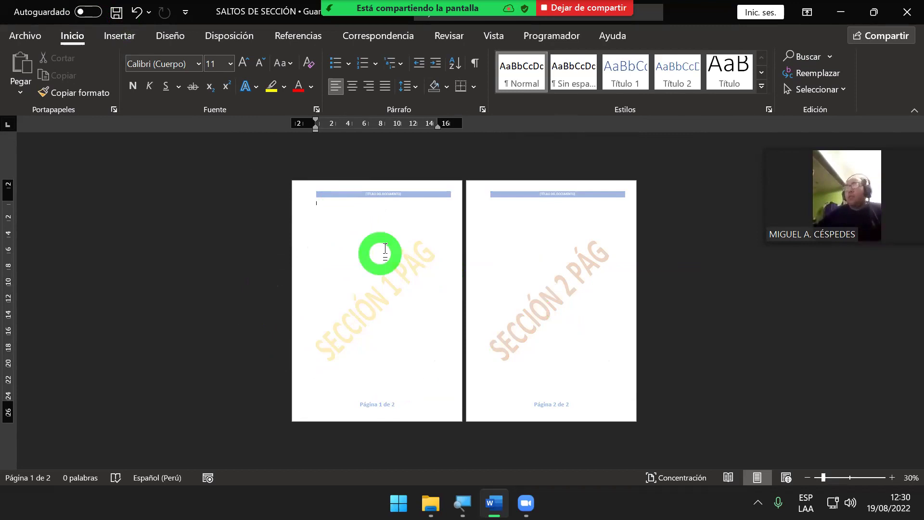
Insert page breaks with Ctrl+Enter until the document has nine pages, six in section 2.
key(ctrl+Return)
key(ctrl+Return)
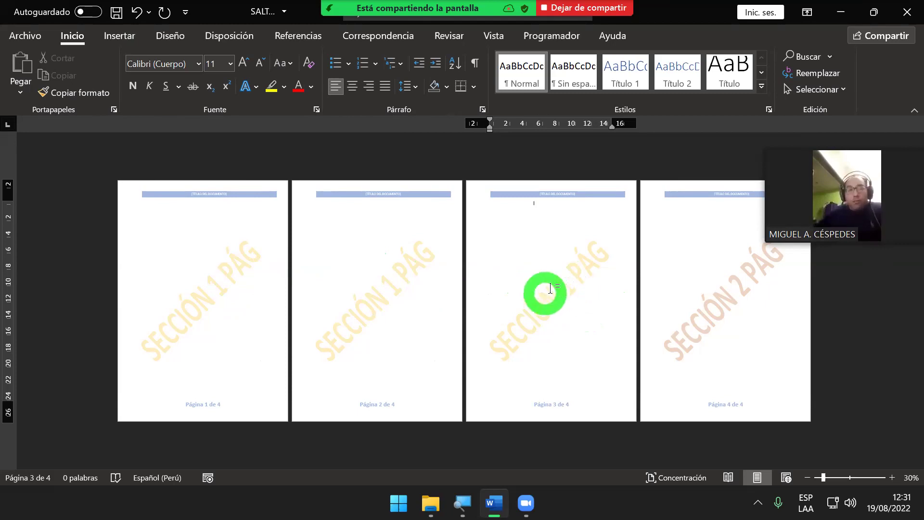
mouse_move(846, 194)
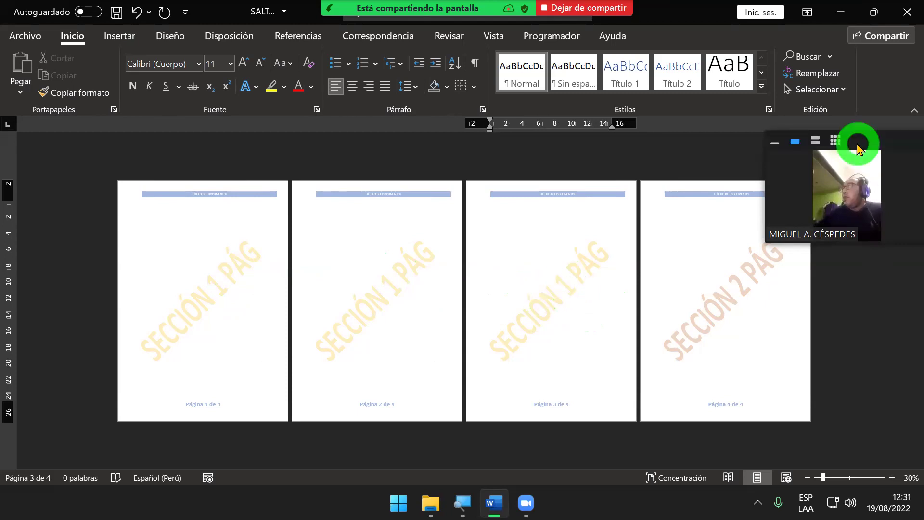
click(739, 219)
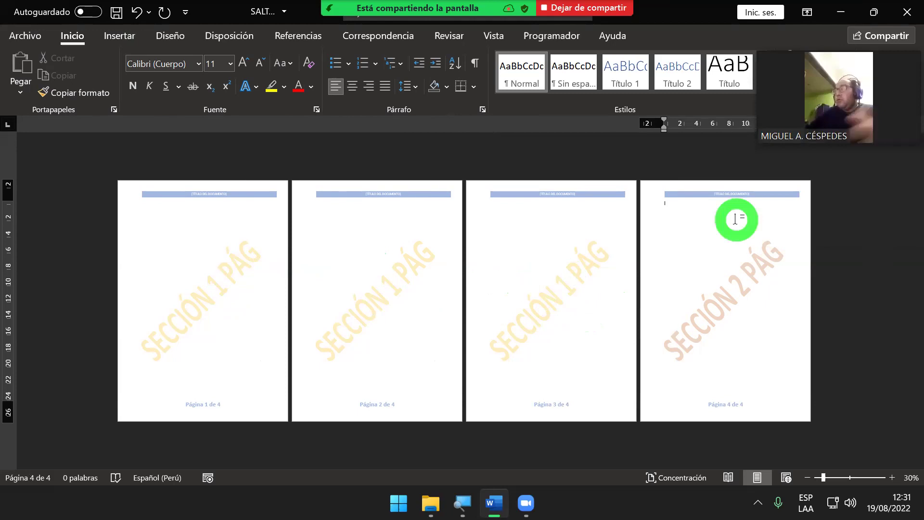
key(ctrl+Return)
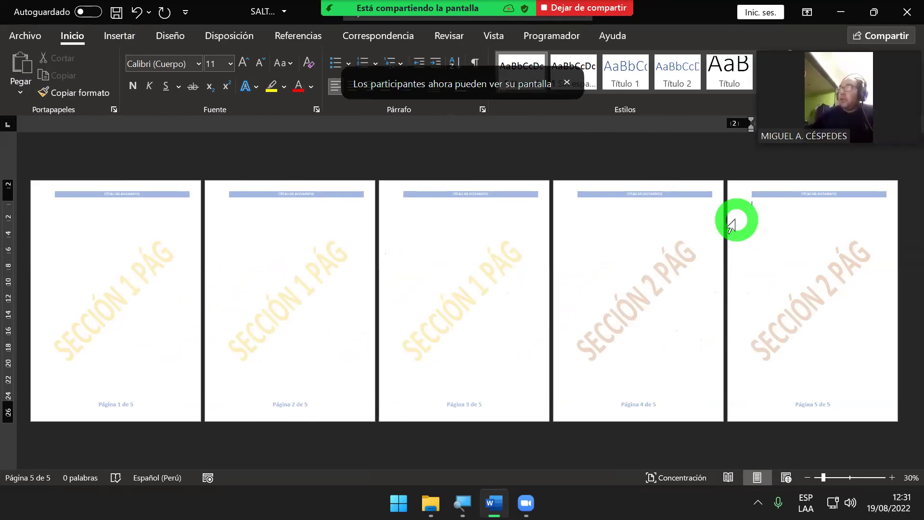
click(636, 222)
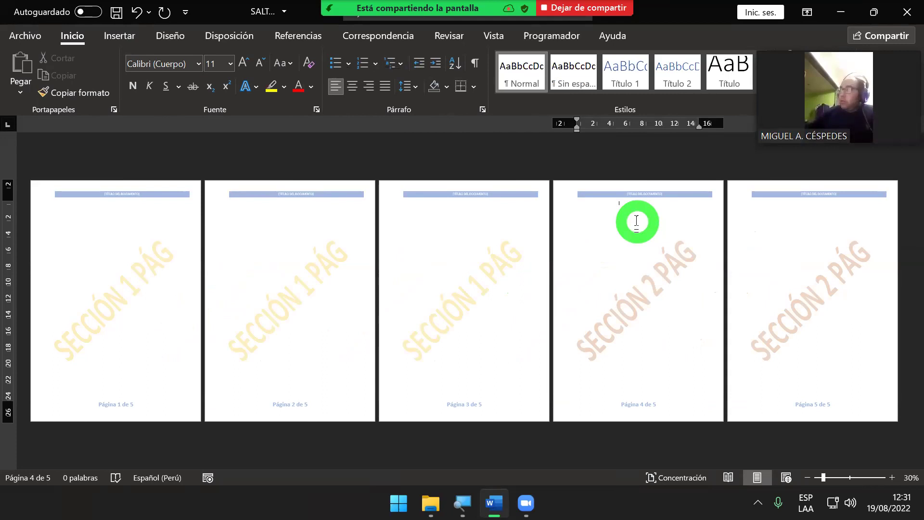
key(ctrl+Return)
key(ctrl+Return)
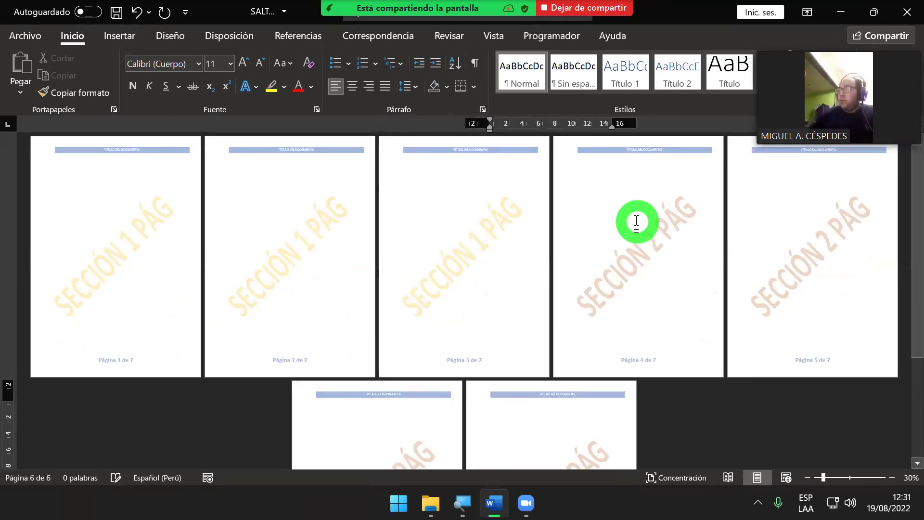
key(ctrl+Return)
key(ctrl+Return)
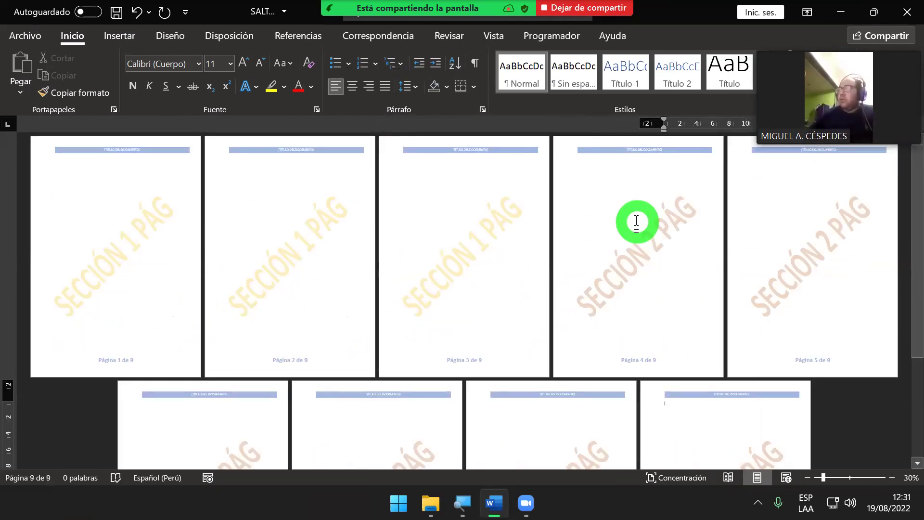
click(620, 268)
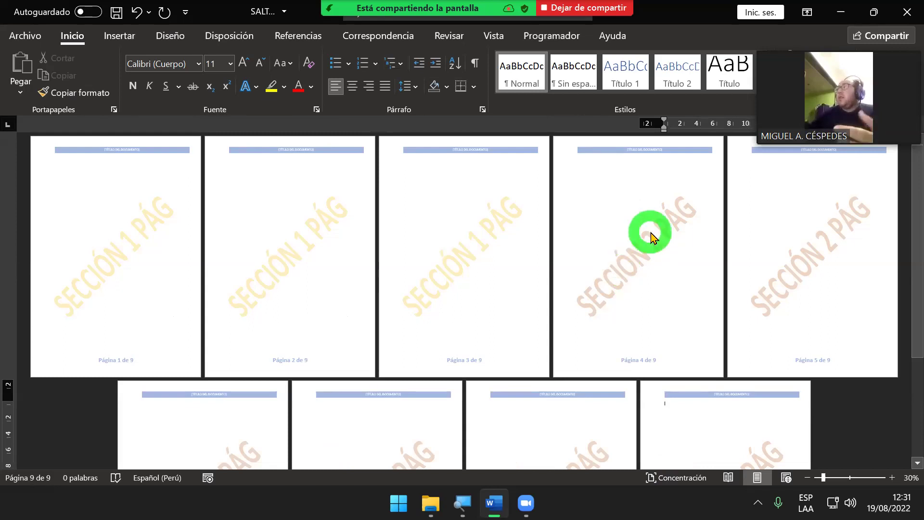
scroll(649, 235, down, 1)
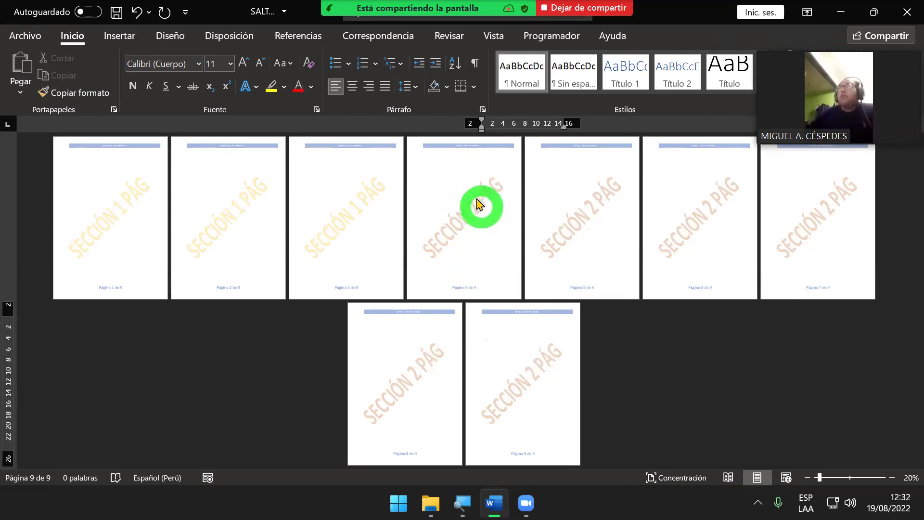
Delete the extra page breaks so each section has one page, and save the document.
click(466, 175)
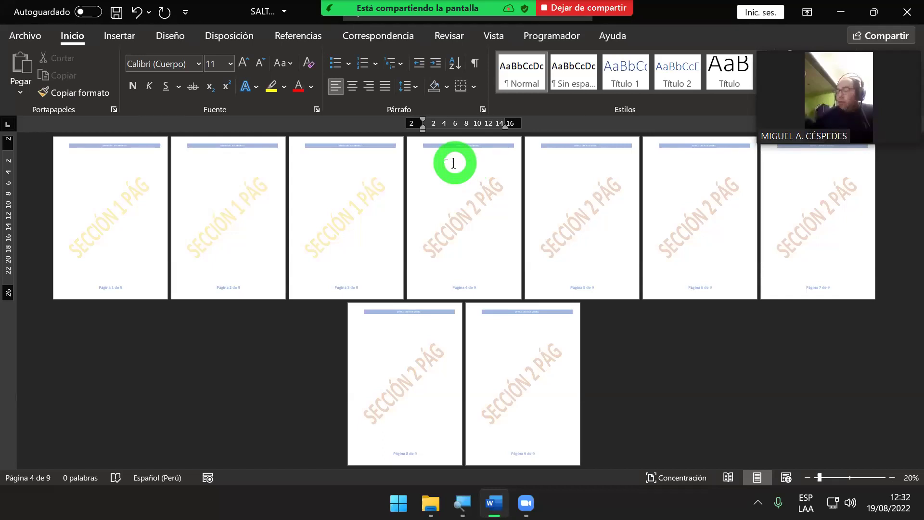
key(Delete)
key(Delete)
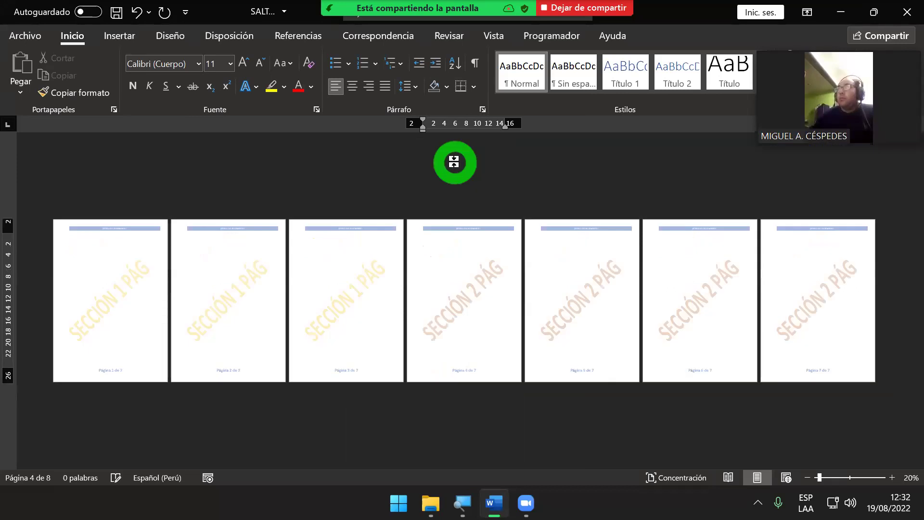
key(Delete)
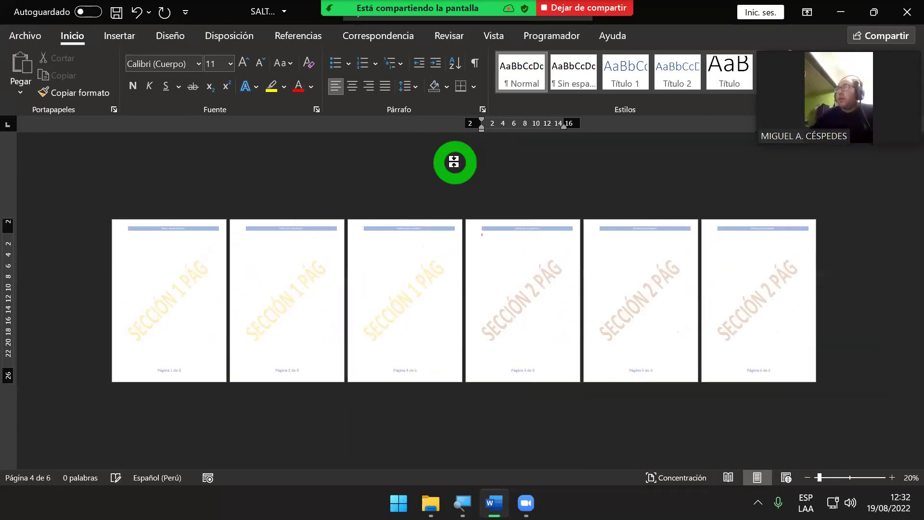
key(Delete)
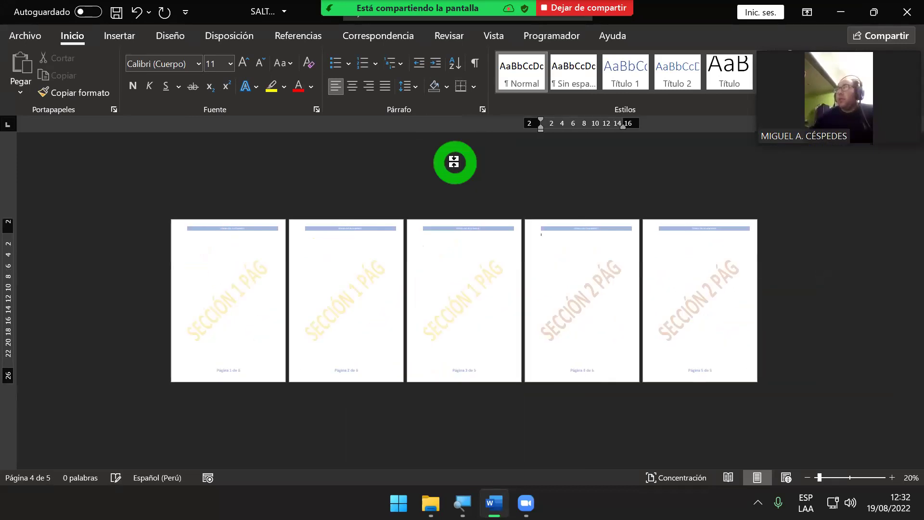
key(Delete)
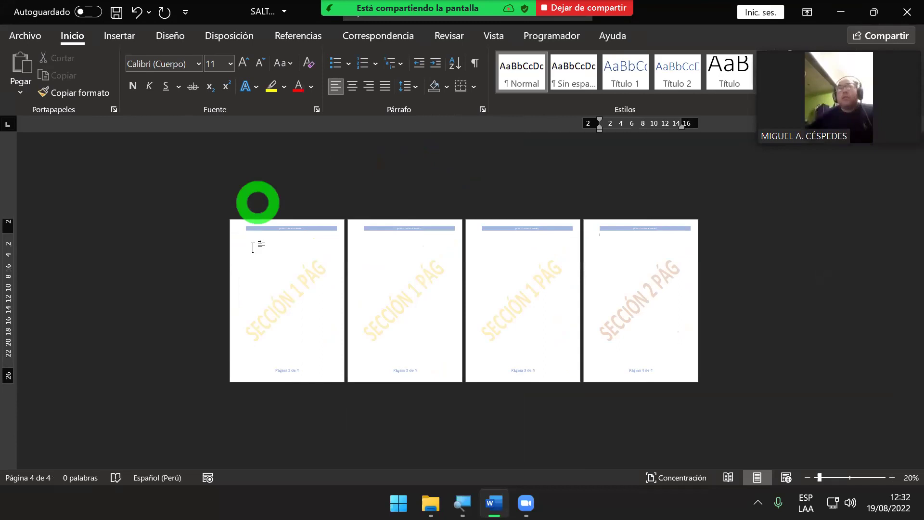
click(265, 259)
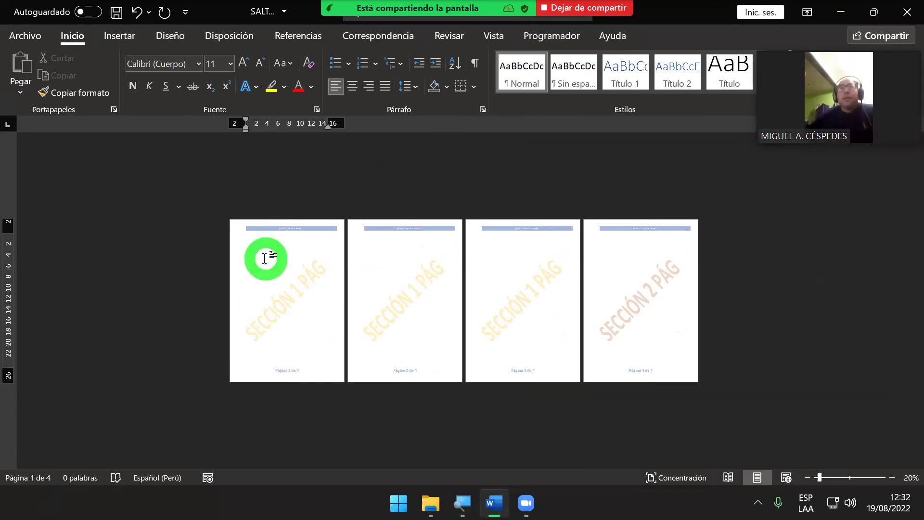
key(Delete)
key(Delete)
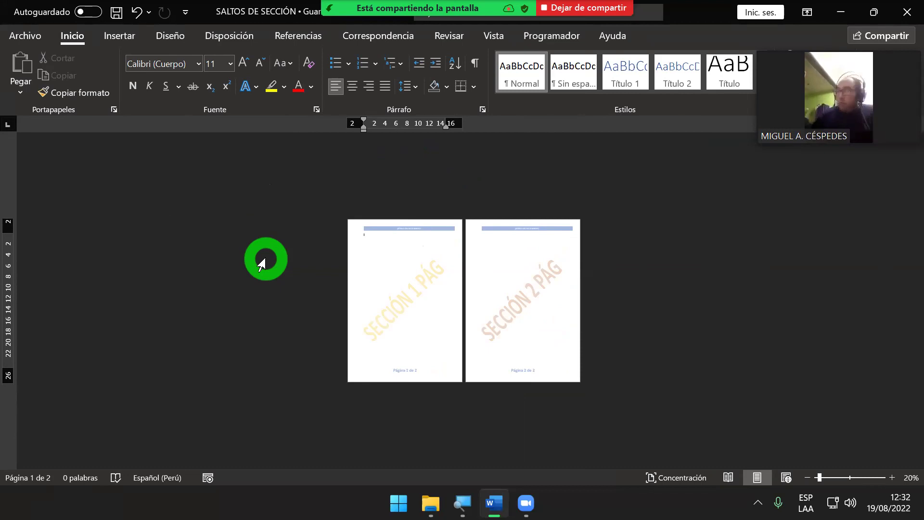
click(121, 14)
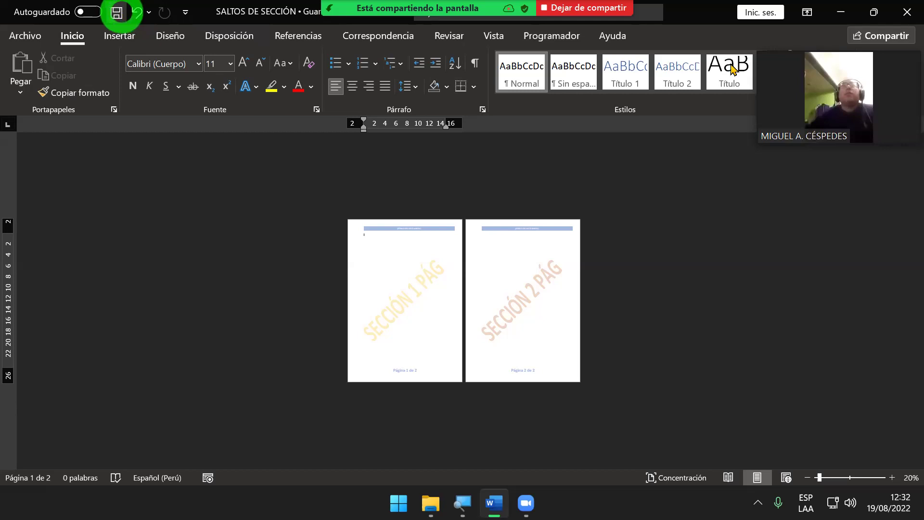
Close Word with Alt+F4.
key(alt+F4)
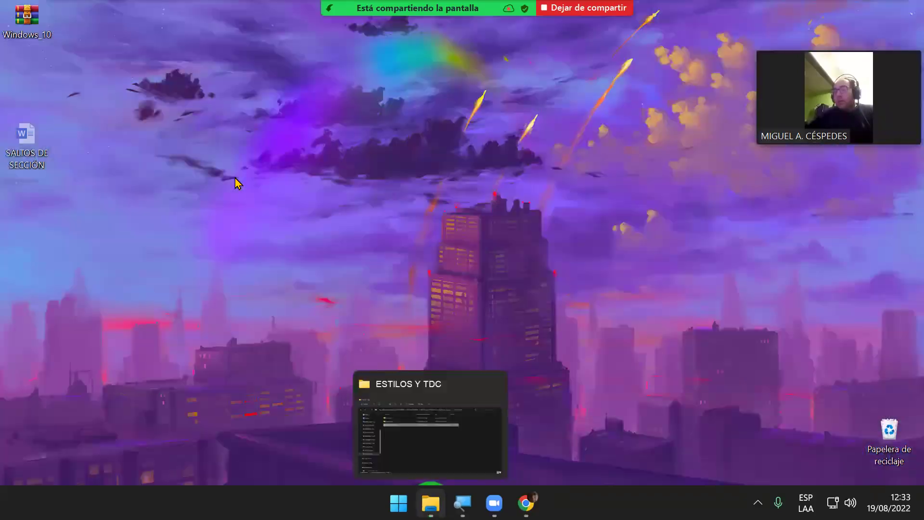
Paste SALTOS DE SECCIÓN into the SESION_DE_CLASE_03 folder and close File Explorer.
click(447, 502)
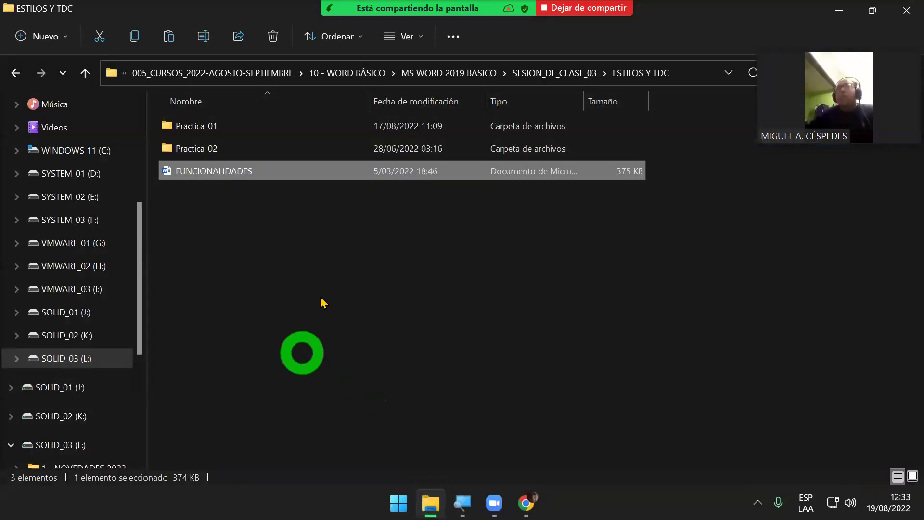
click(553, 73)
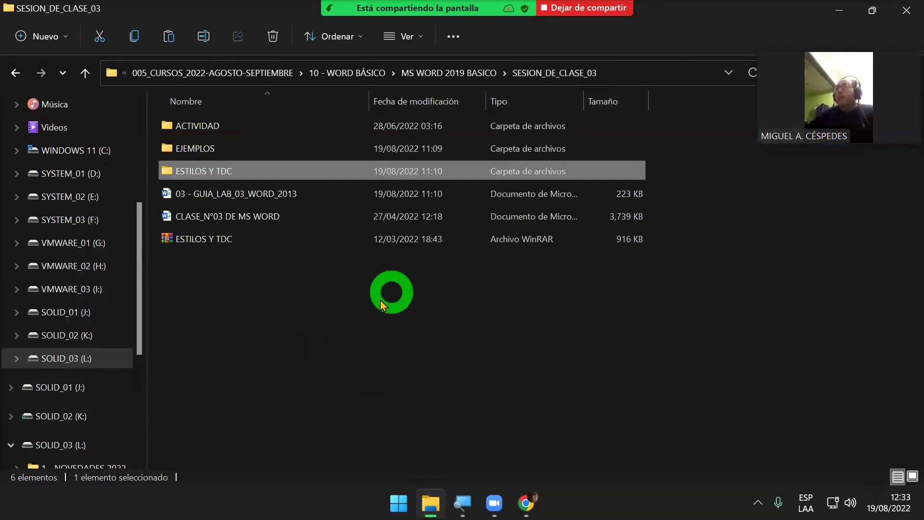
right_click(314, 354)
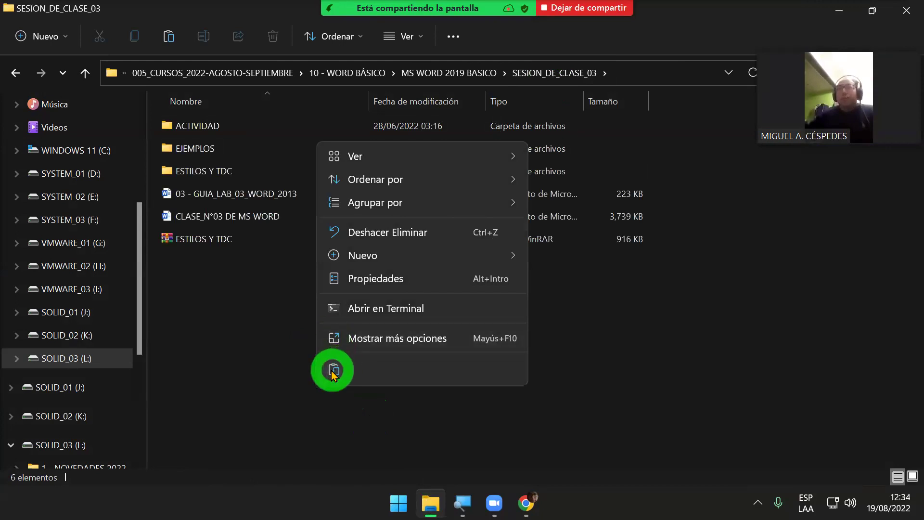
click(333, 370)
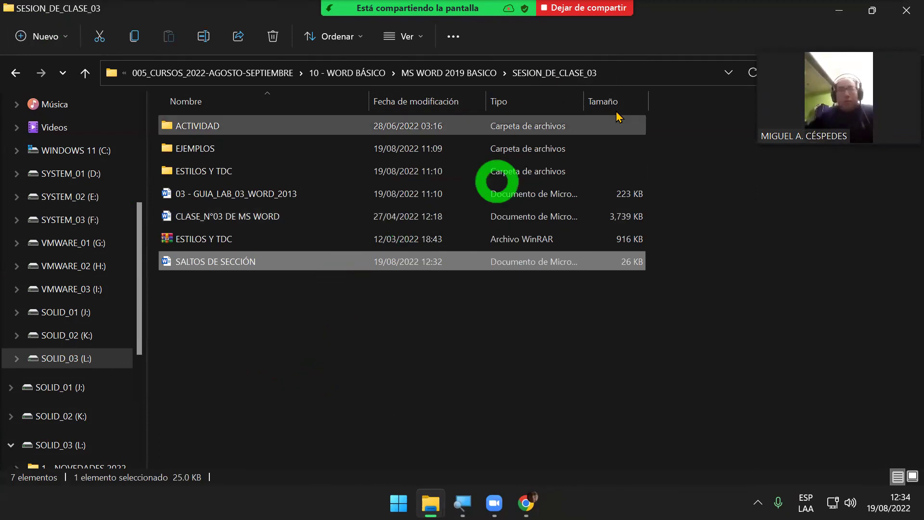
click(905, 8)
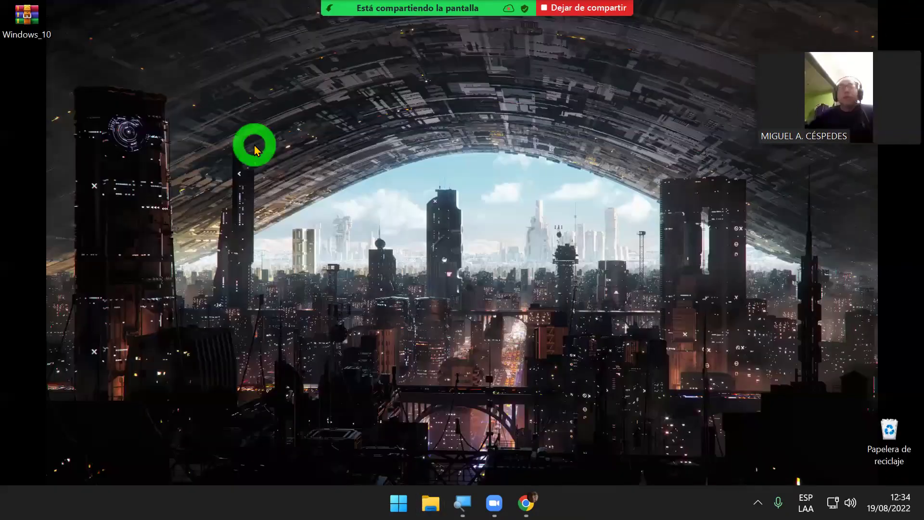